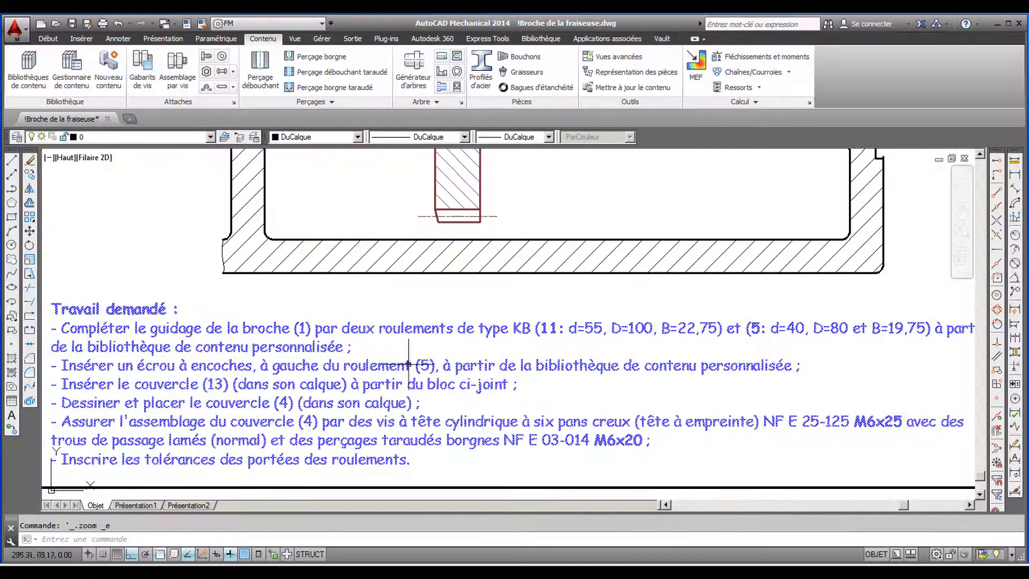
- Examine the spindle assembly drawing, focusing on the empty seat of bearing 11 between the housing and the spindle
left_click(676, 202)
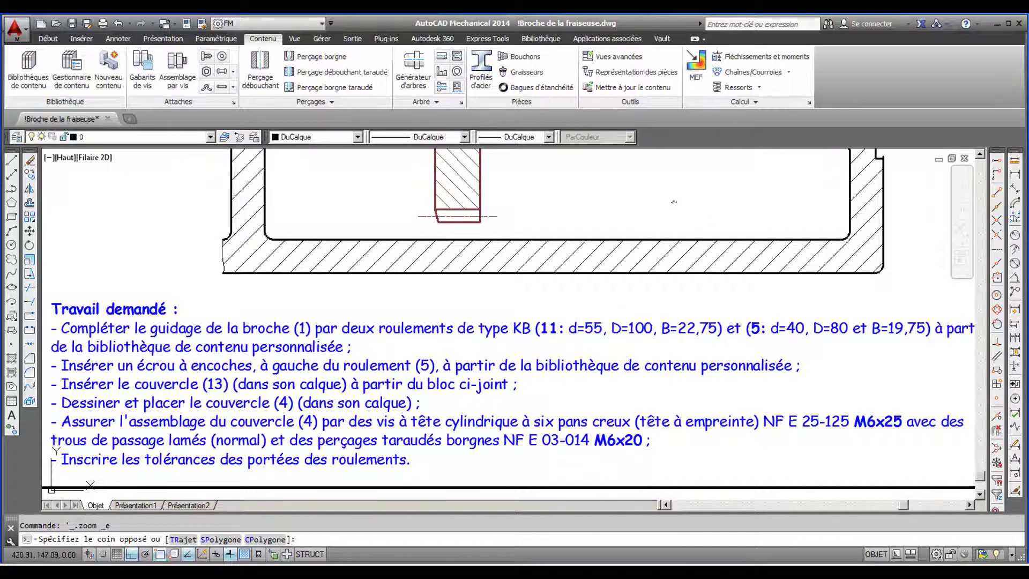
left_click(673, 202)
mouse_move(670, 201)
middle_mouse_down()
mouse_move(667, 478)
mouse_move(648, 565)
middle_mouse_up()
scroll(638, 246, "up", 2)
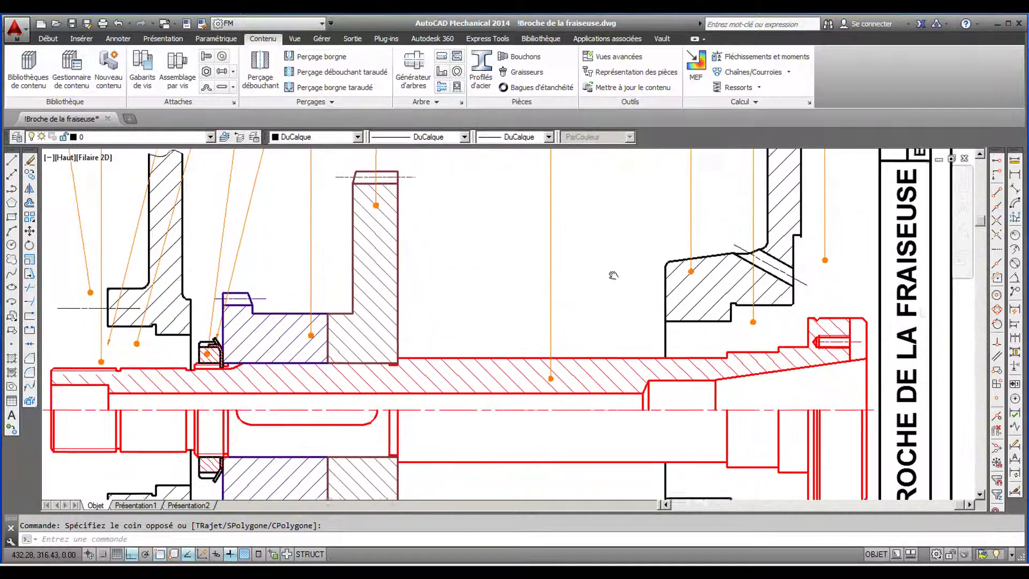
scroll(613, 274, "up", 2)
scroll(614, 271, "down", 4)
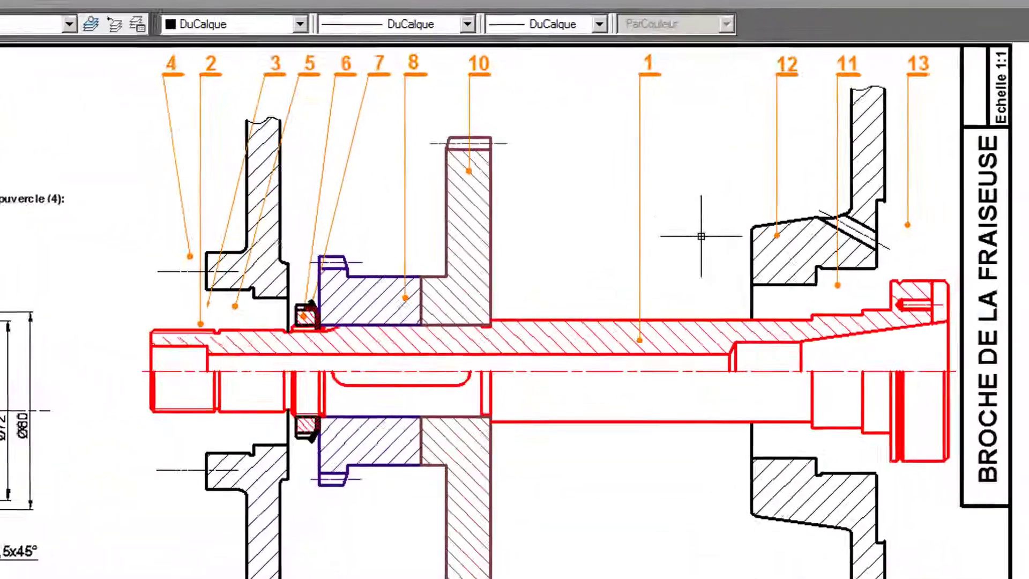
scroll(884, 294, "up", 2)
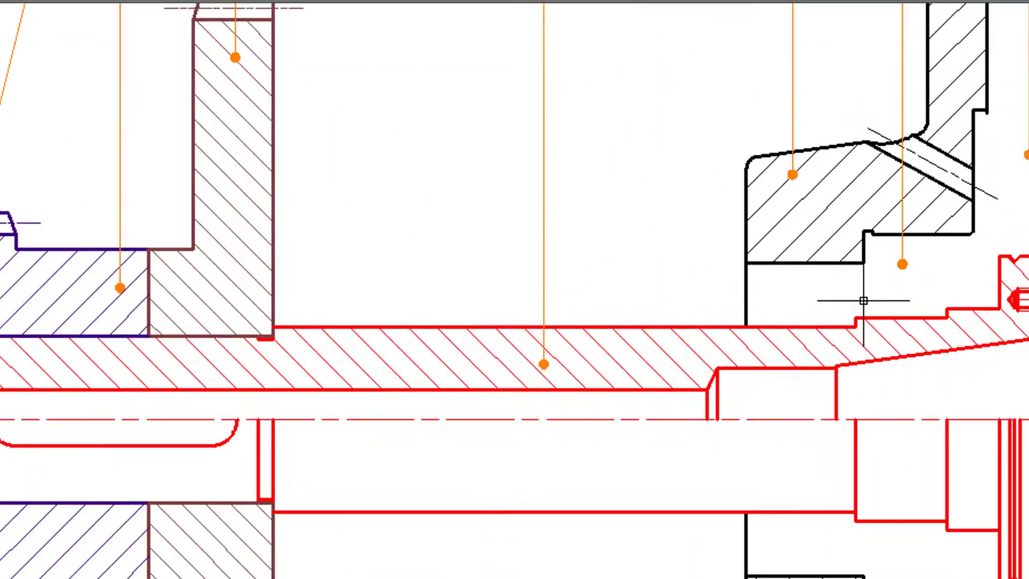
scroll(892, 285, "up", 2)
middle_click_drag(868, 287, 753, 286)
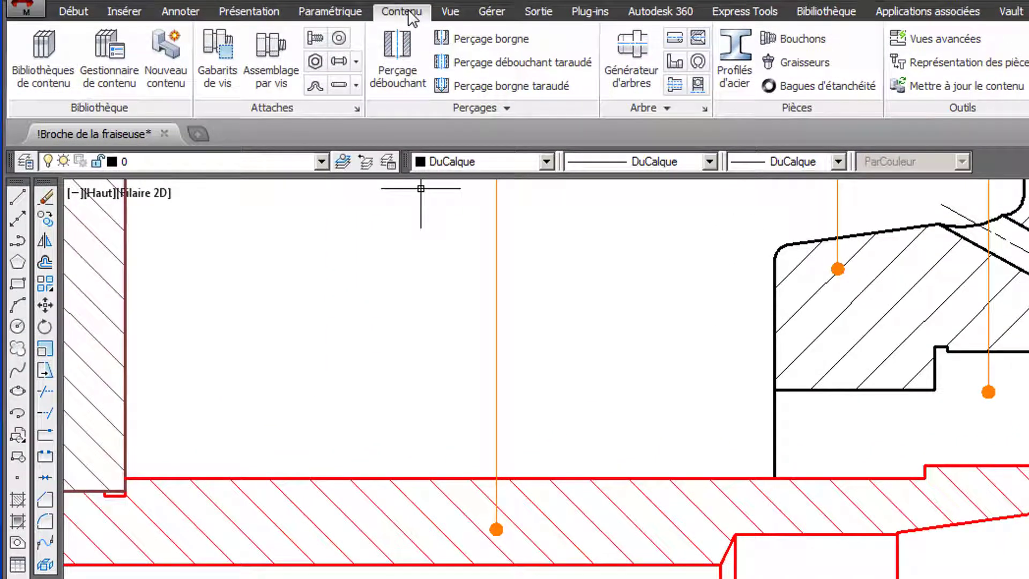
- From the custom content library, place a KB bearing in the BI à droite view at the spindle shoulder of seat 11, oriented at 0°
left_click(54, 84)
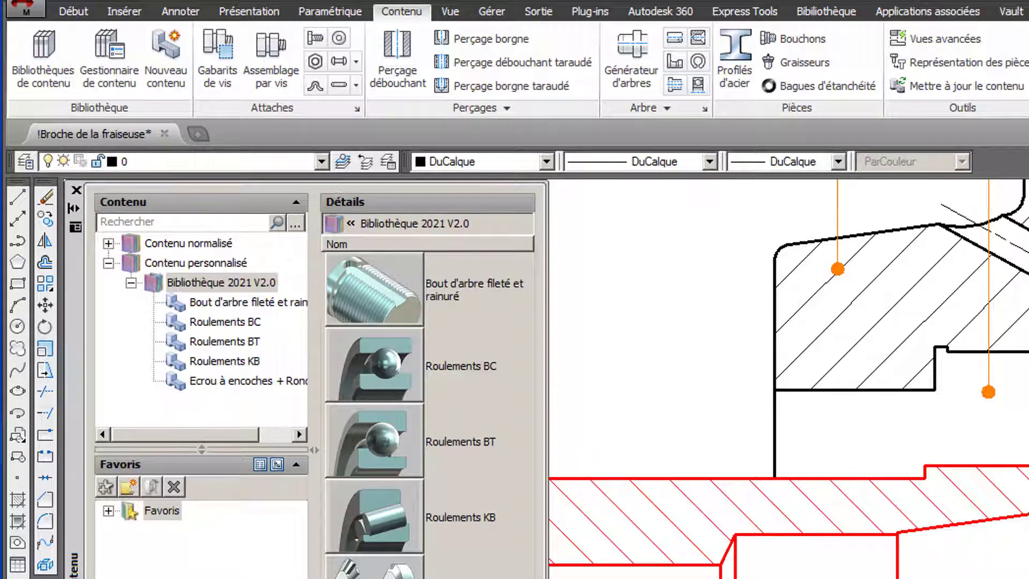
double_click(394, 510)
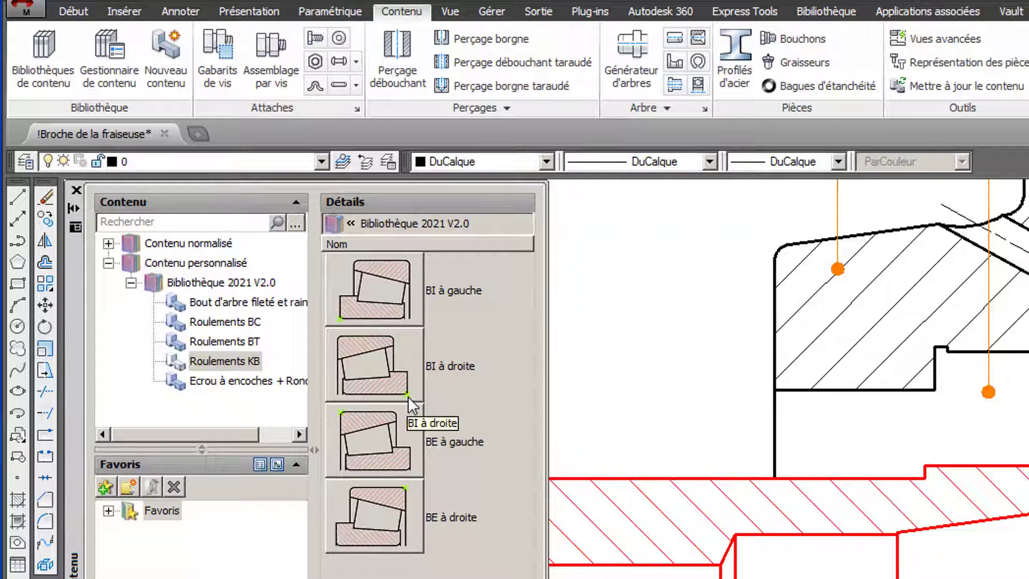
double_click(400, 378)
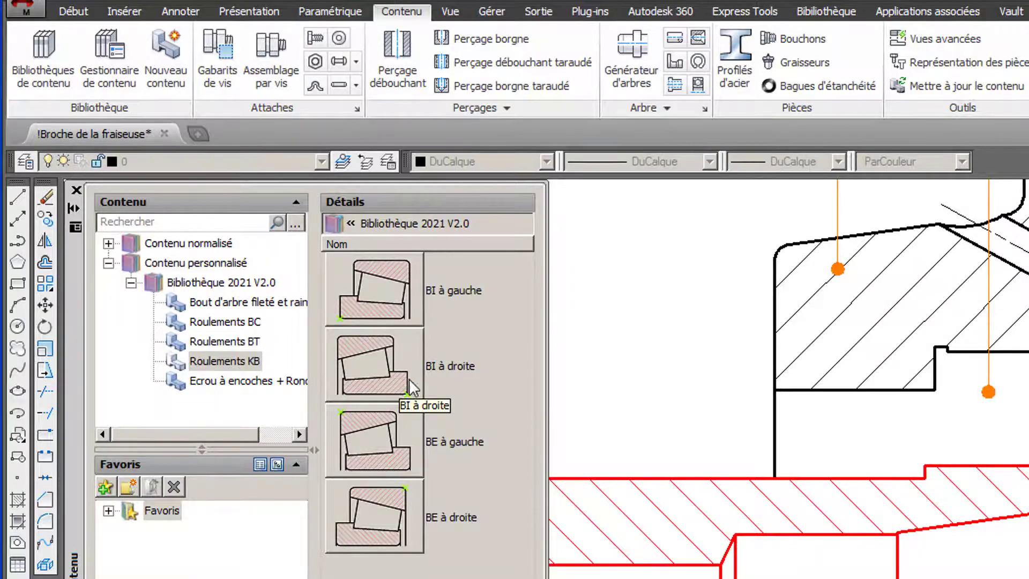
scroll(795, 481, "up", 4)
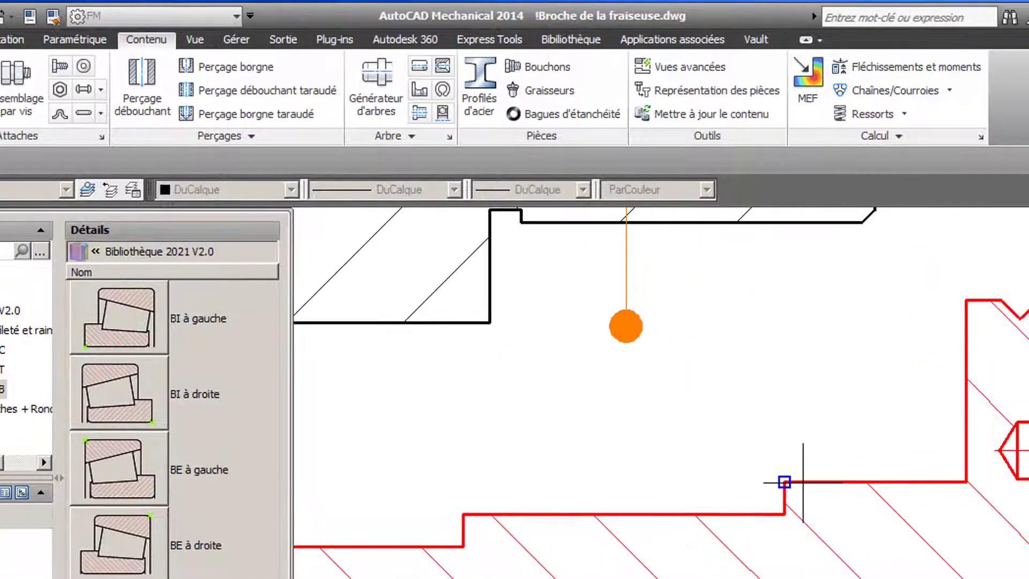
left_click(784, 514)
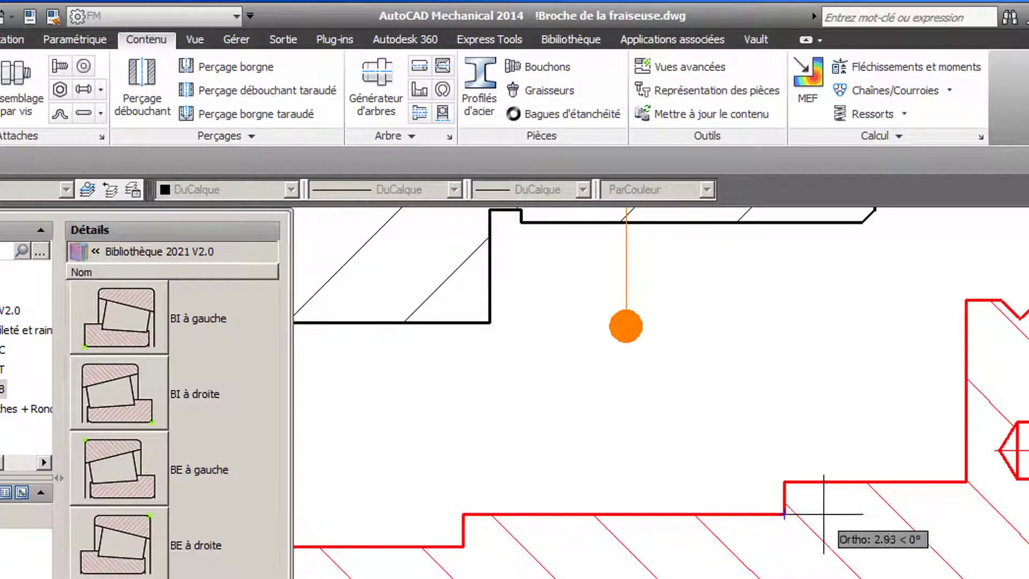
left_click(858, 514)
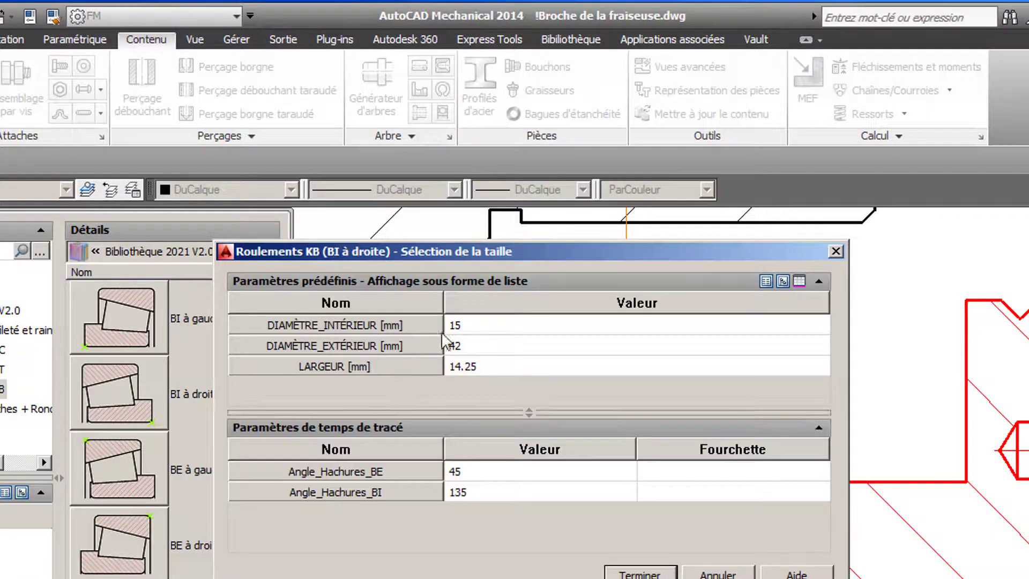
- Set the inner diameter of bearing 11 to 55 mm, choosing from all available values
left_click(455, 325)
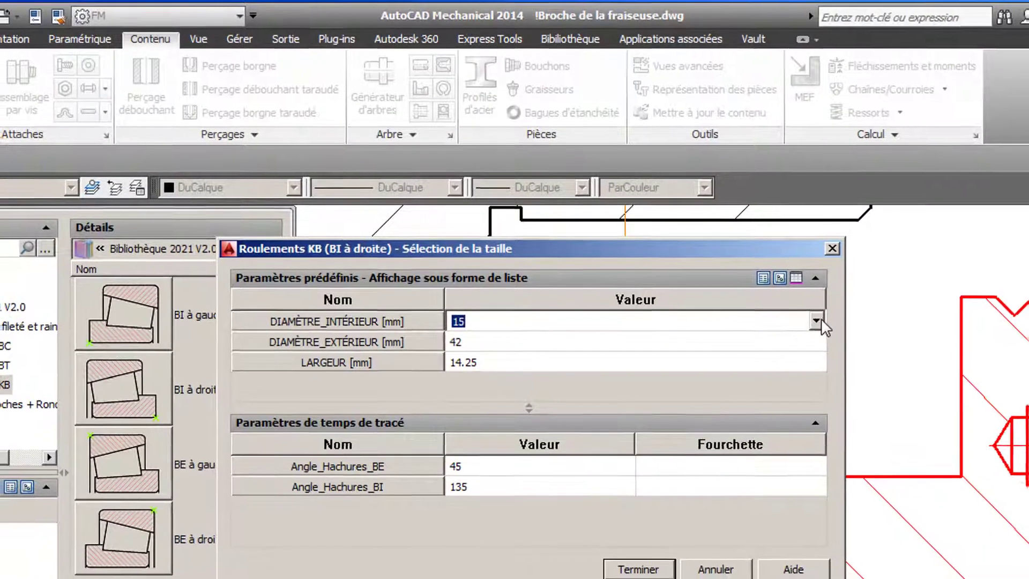
left_click(821, 319)
left_click(671, 372)
scroll(641, 369, "down", 1)
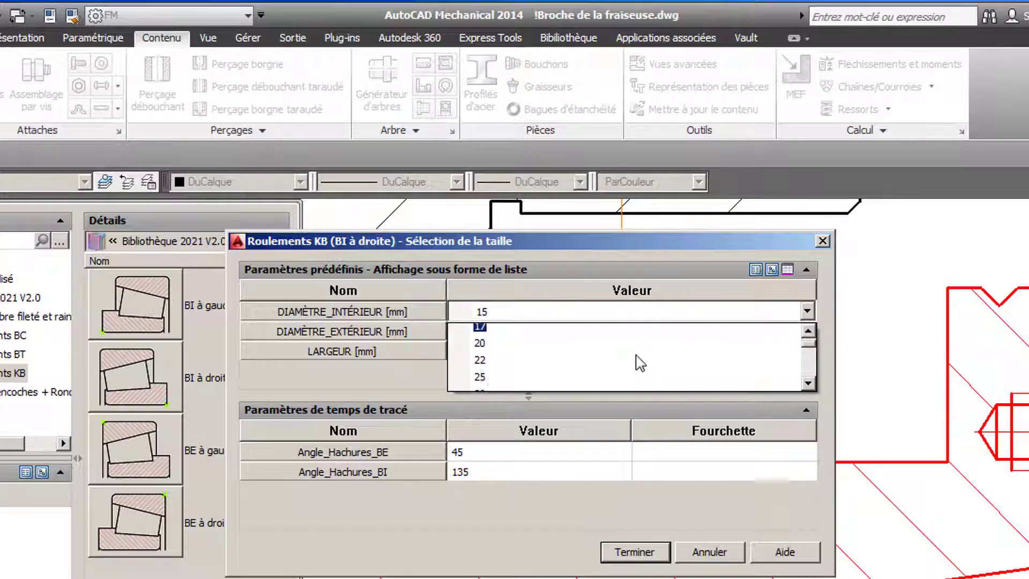
scroll(640, 363, "down", 3)
left_click(473, 383)
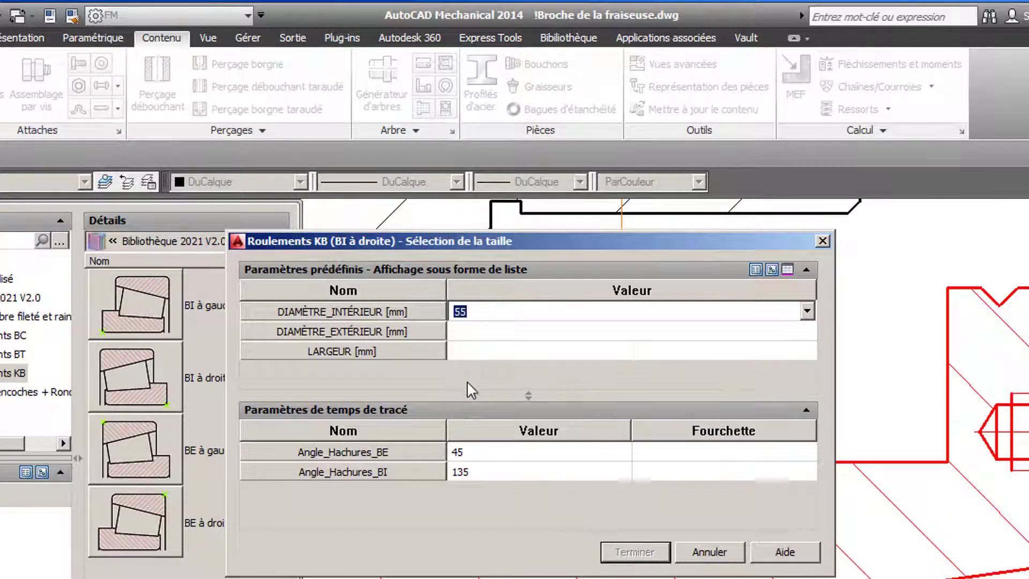
- Set the outer diameter of bearing 11 to 100 mm and its width to 22.75 mm, then finish the insertion
left_click(475, 333)
left_click(475, 335)
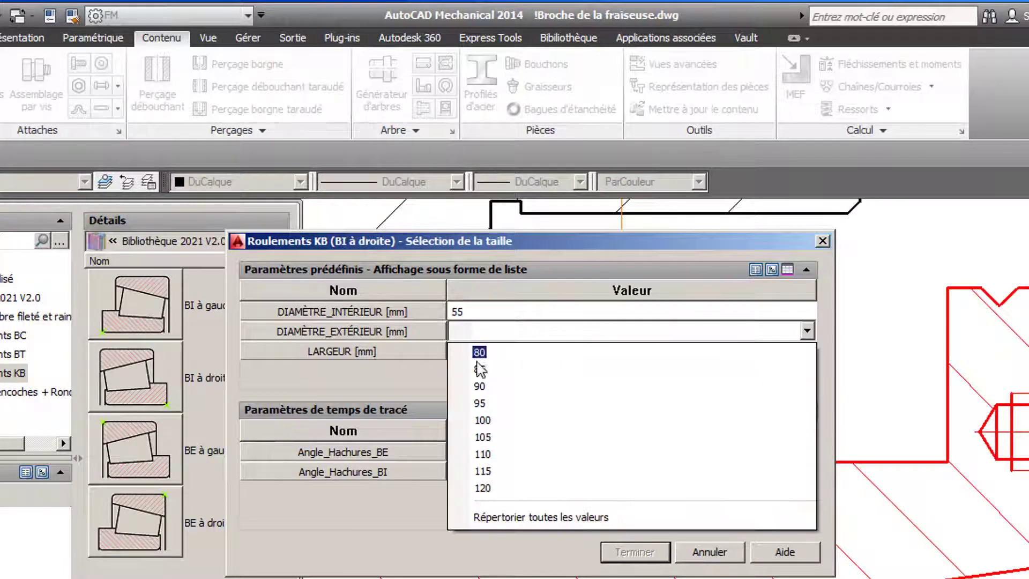
left_click(482, 420)
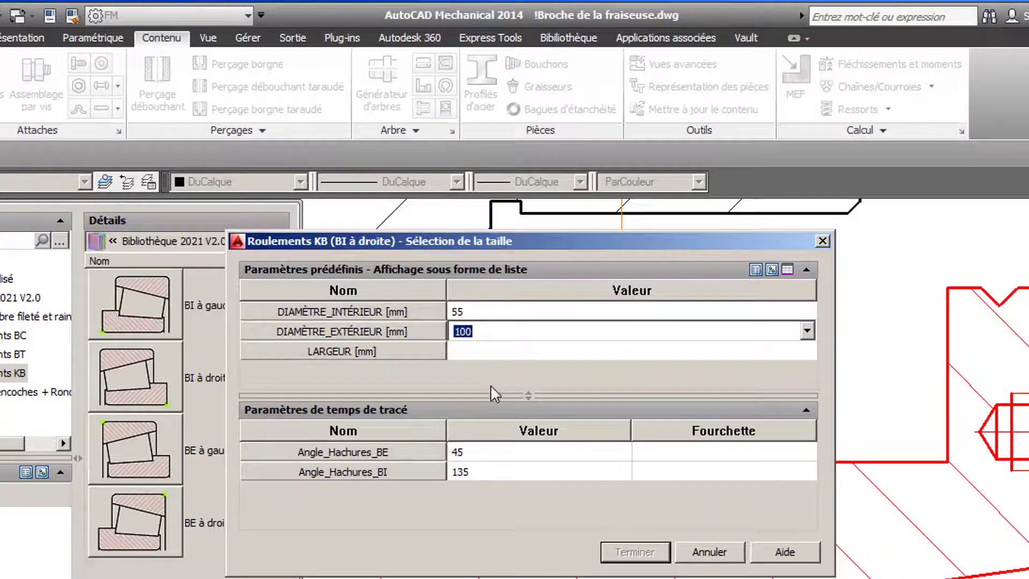
left_click(496, 352)
left_click(496, 353)
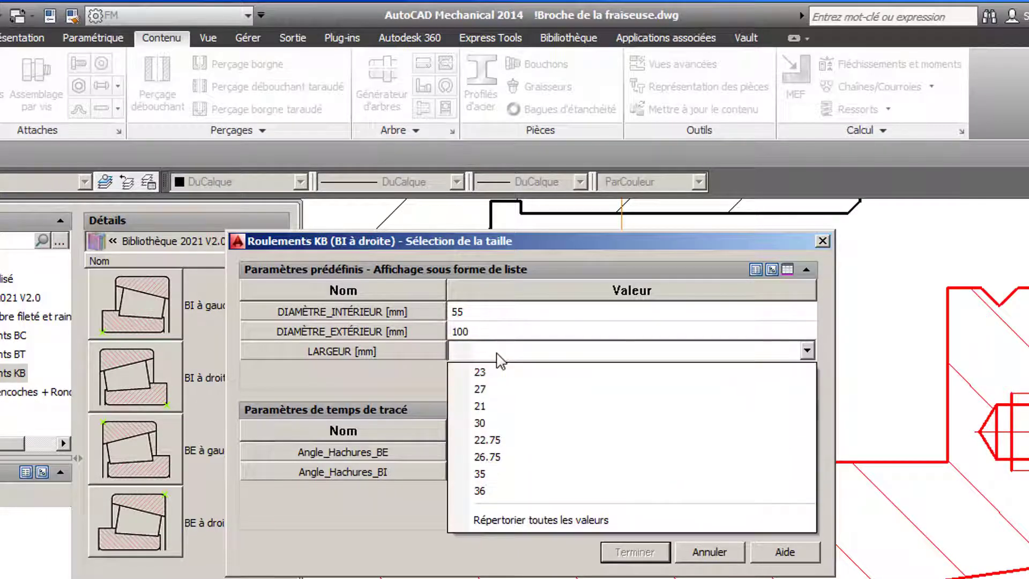
left_click(486, 439)
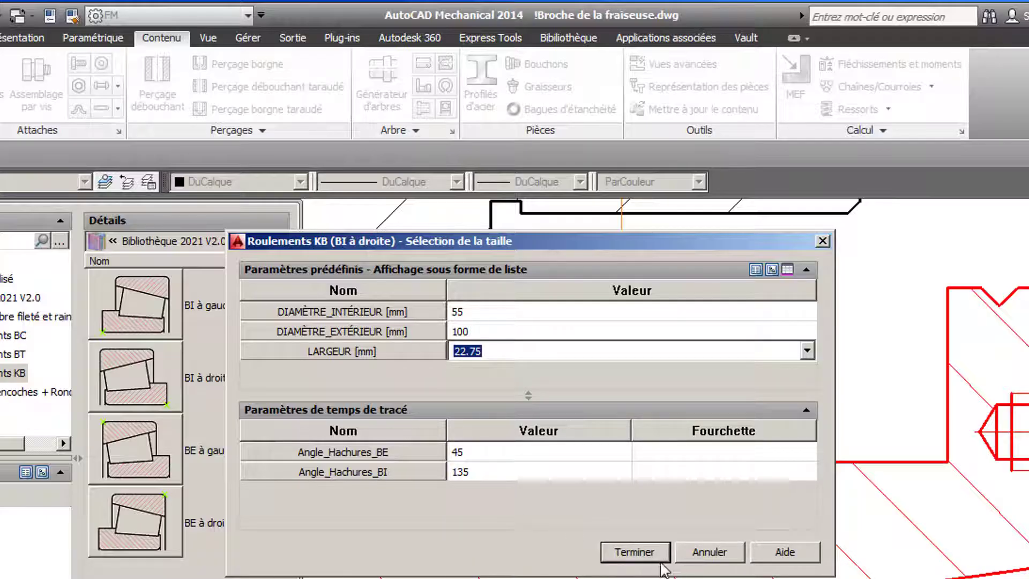
left_click(642, 558)
- Place a KB bearing in the BE à droite view at the housing bore shoulder of seat 5, aligned with the bore edge beyond the relief groove, at 0°
scroll(665, 437, "down", 3)
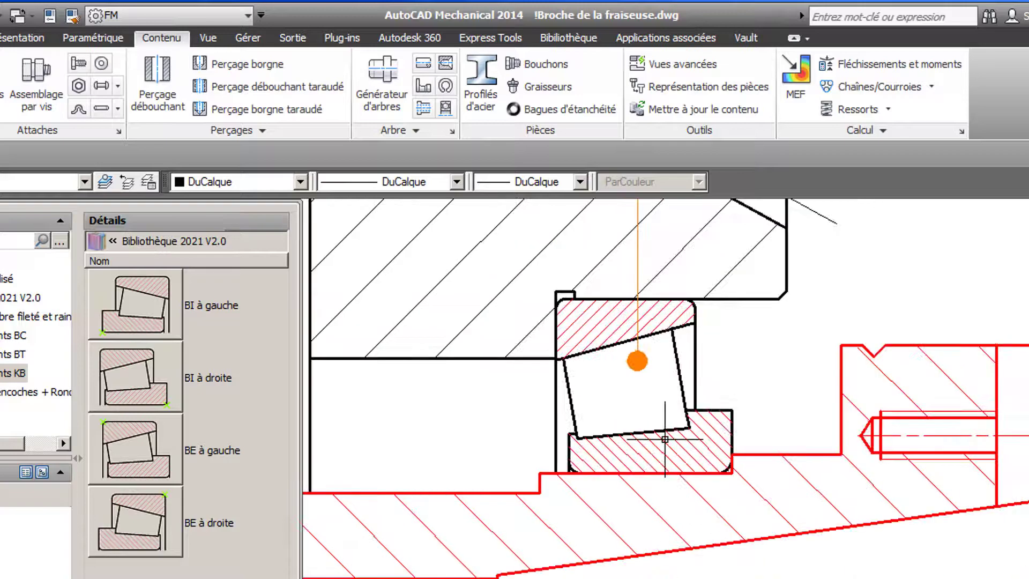
middle_click_drag(697, 445, 1028, 460)
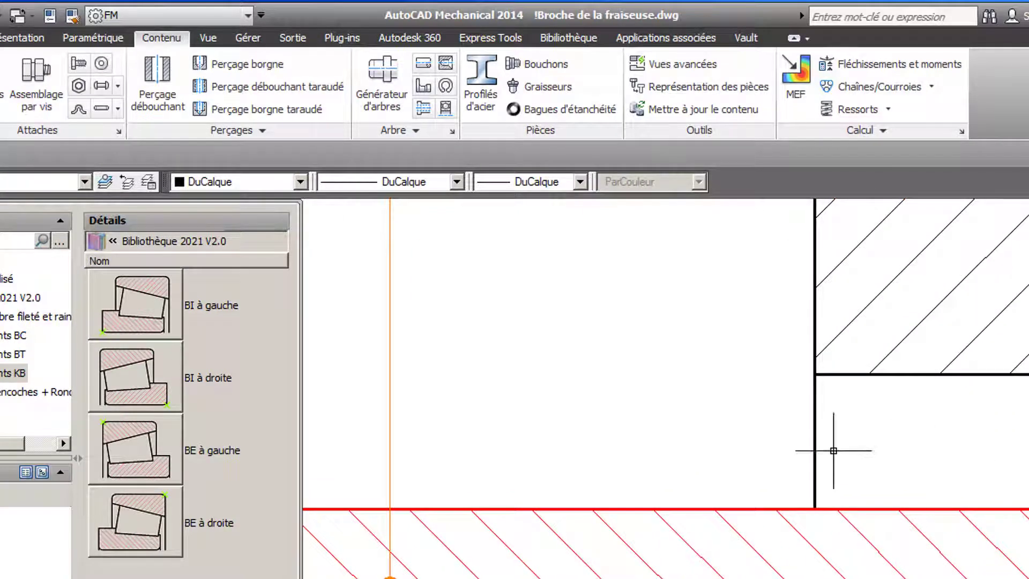
middle_click_drag(694, 448, 1028, 465)
middle_click_drag(640, 376, 1028, 378)
middle_click_drag(461, 407, 915, 429)
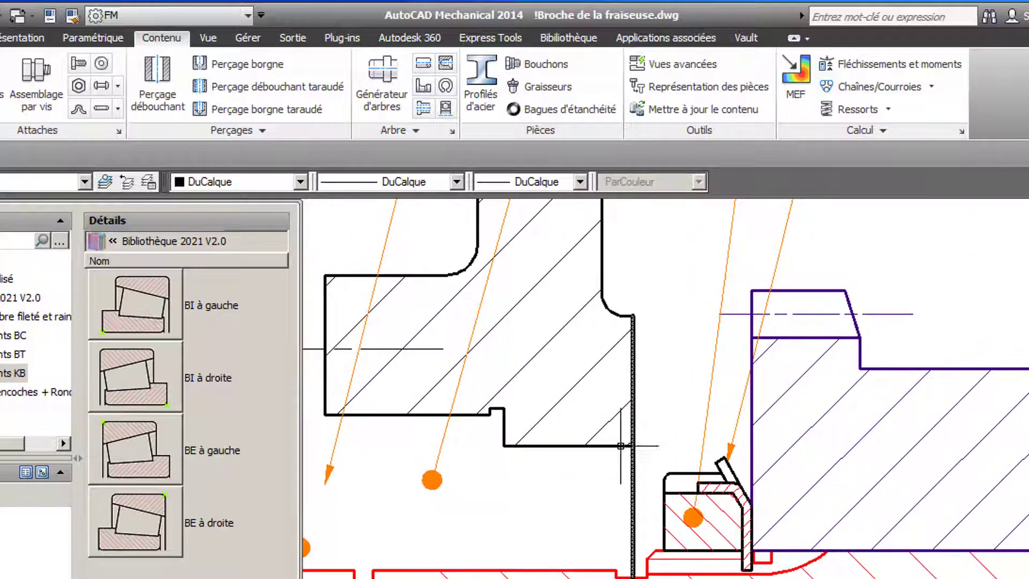
middle_click_drag(572, 492, 684, 489)
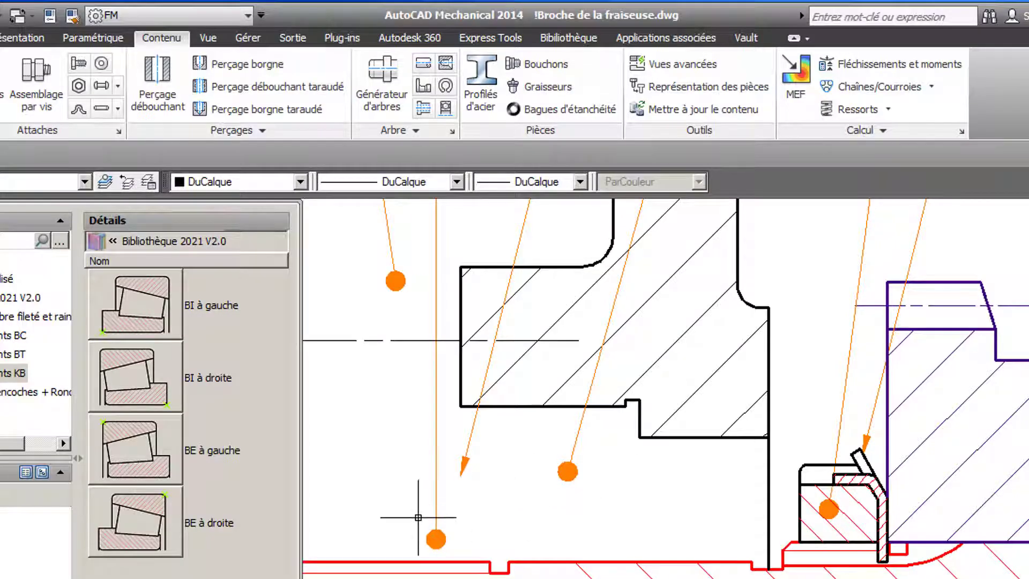
double_click(165, 518)
scroll(637, 399, "up", 6)
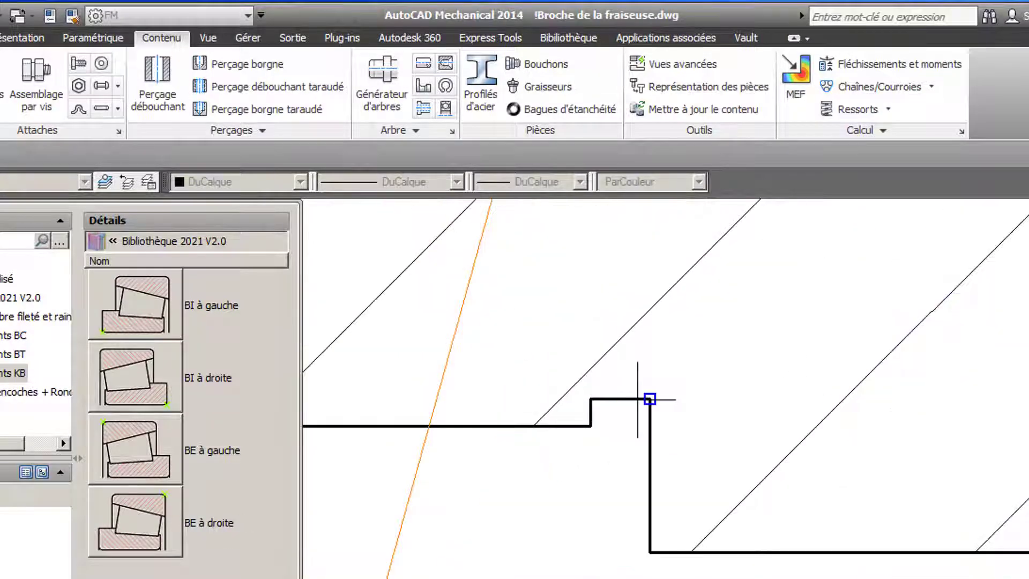
scroll(632, 413, "up", 2)
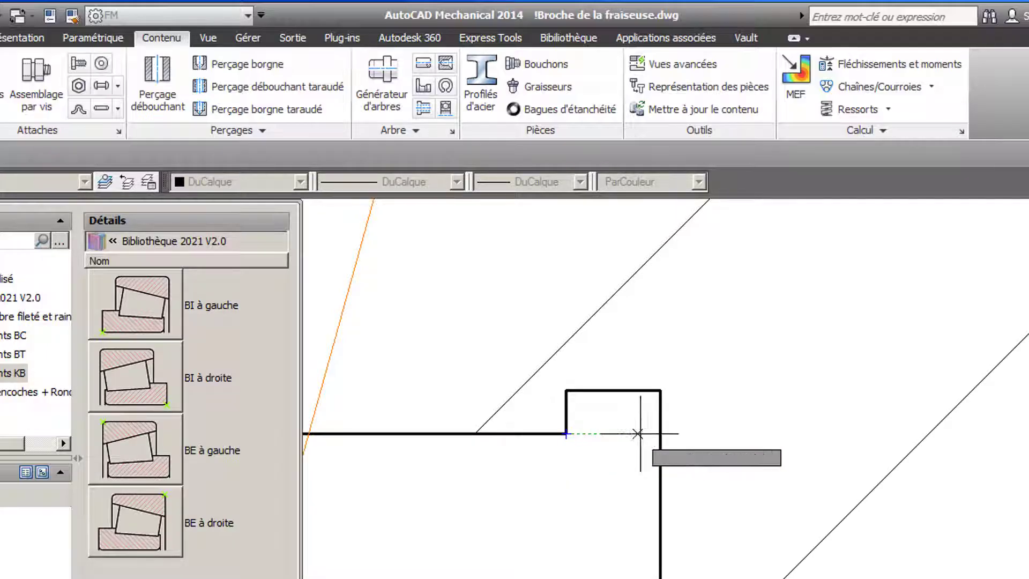
left_click(660, 433)
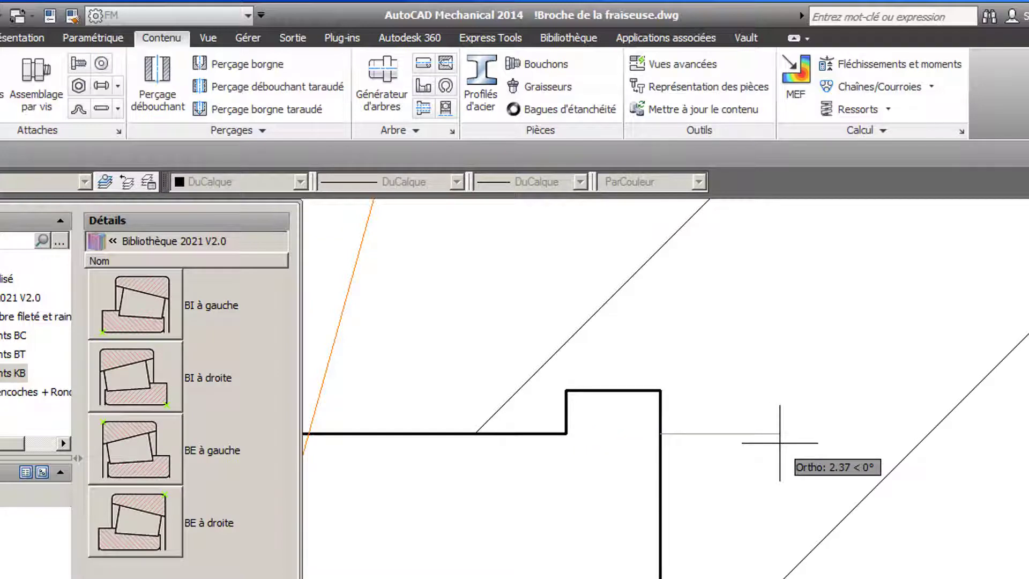
left_click(779, 443)
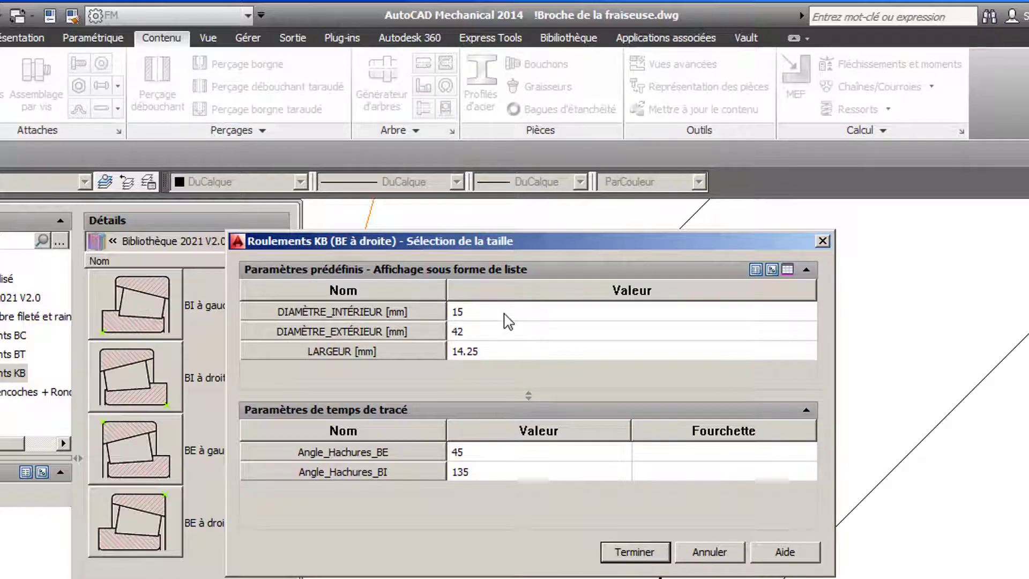
- Set the inner diameter of bearing 5 to 40 mm, choosing from all available values
left_click(503, 314)
left_click(504, 315)
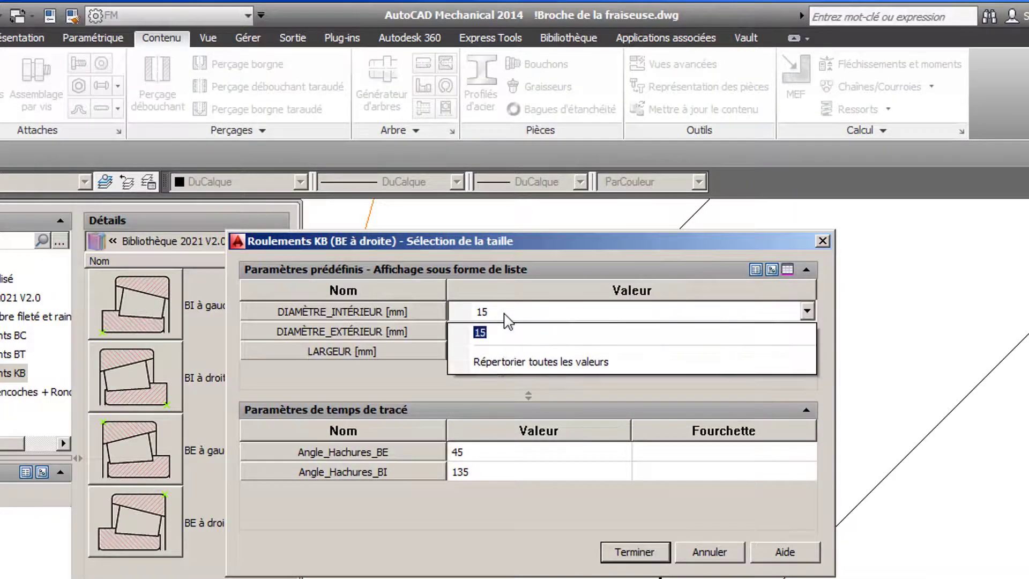
left_click(522, 364)
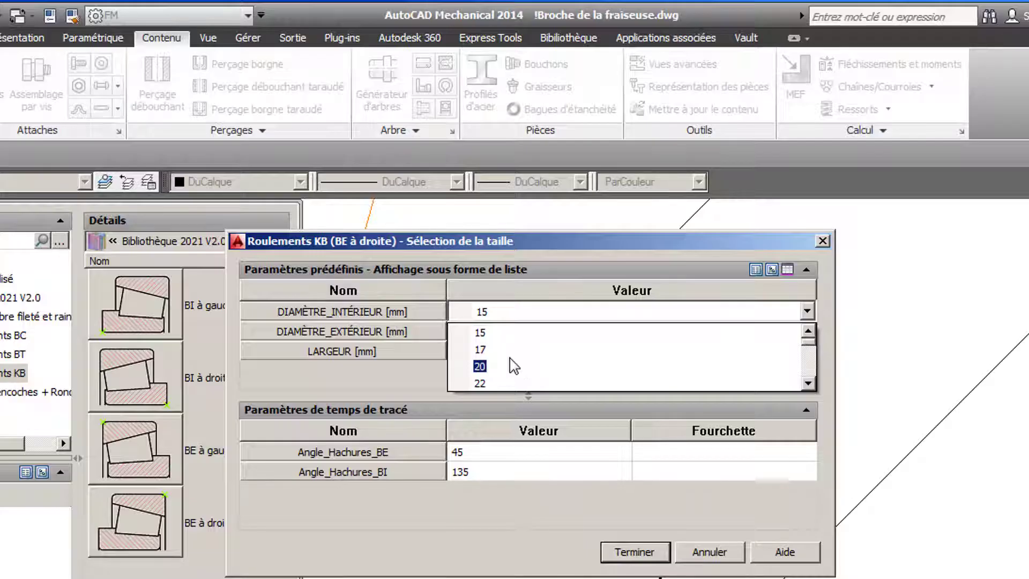
scroll(513, 366, "down", 1)
scroll(513, 367, "down", 1)
left_click(507, 383)
- Set the outer diameter of bearing 5 to 80 mm and its width to 19.75 mm
left_click(483, 338)
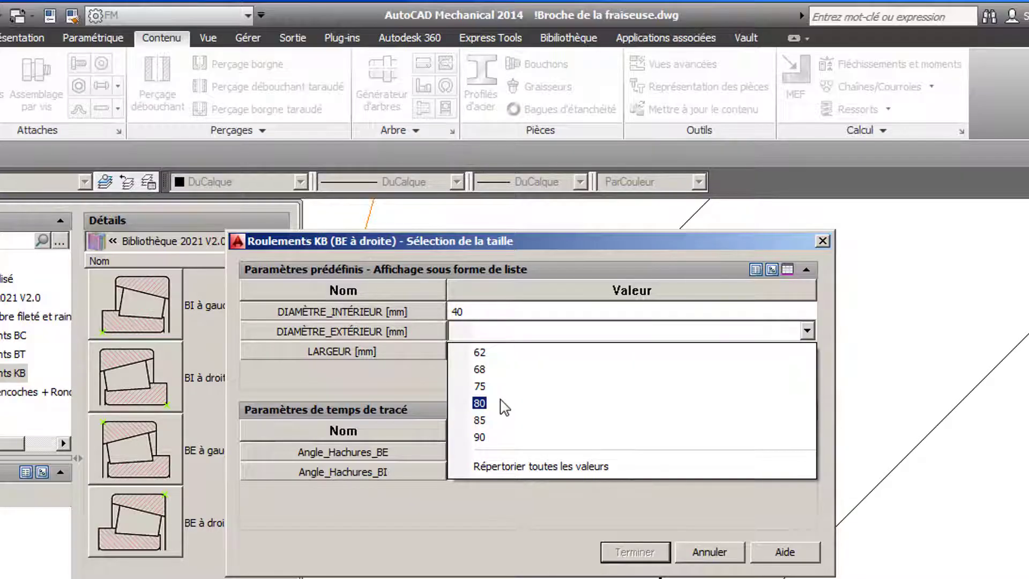
left_click(500, 400)
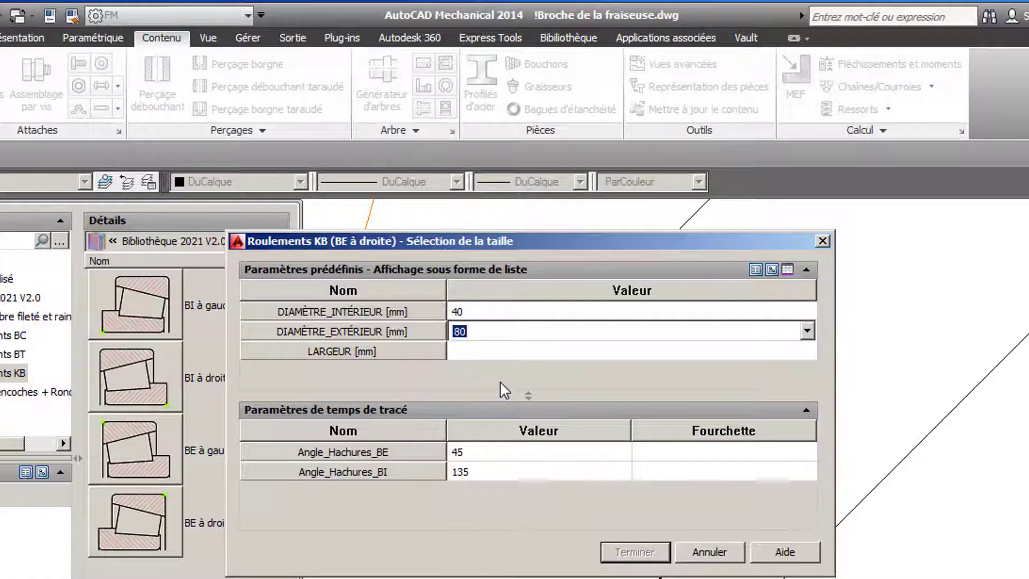
left_click(496, 352)
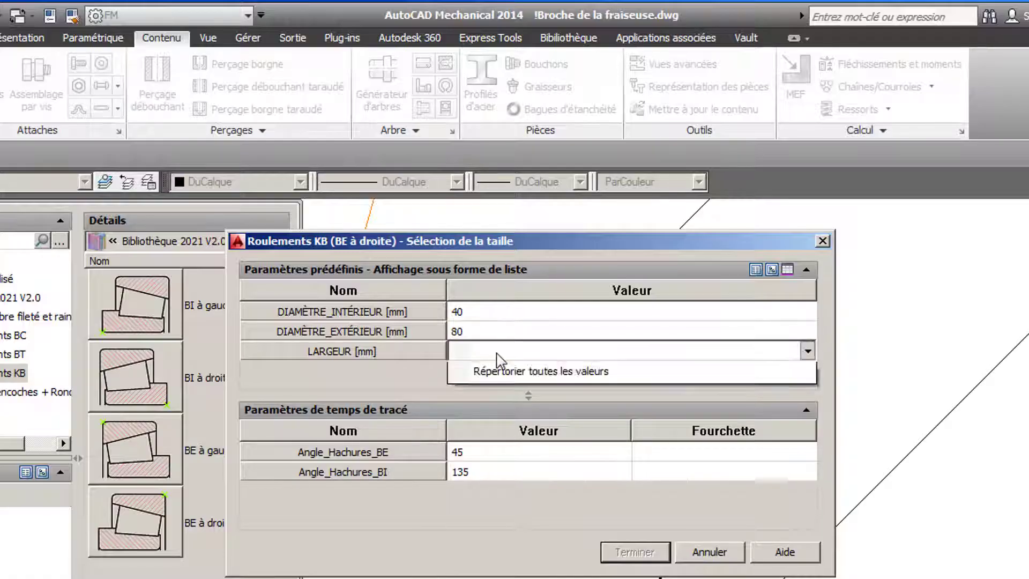
left_click(507, 407)
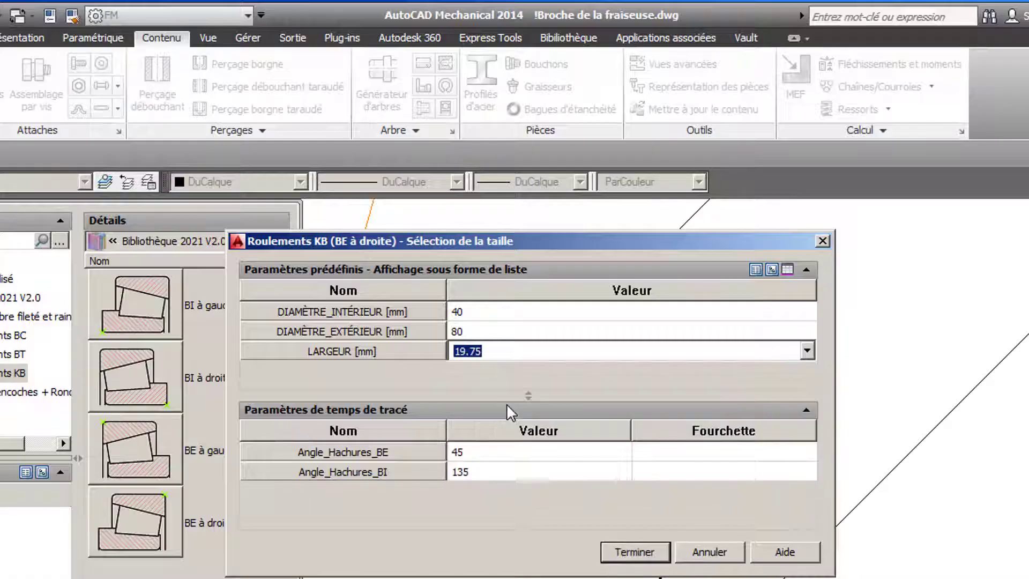
- Set the hatch angles of bearing 5 to 115 for the outer ring (BE) and 65 for the inner ring (BI)
left_click(471, 455)
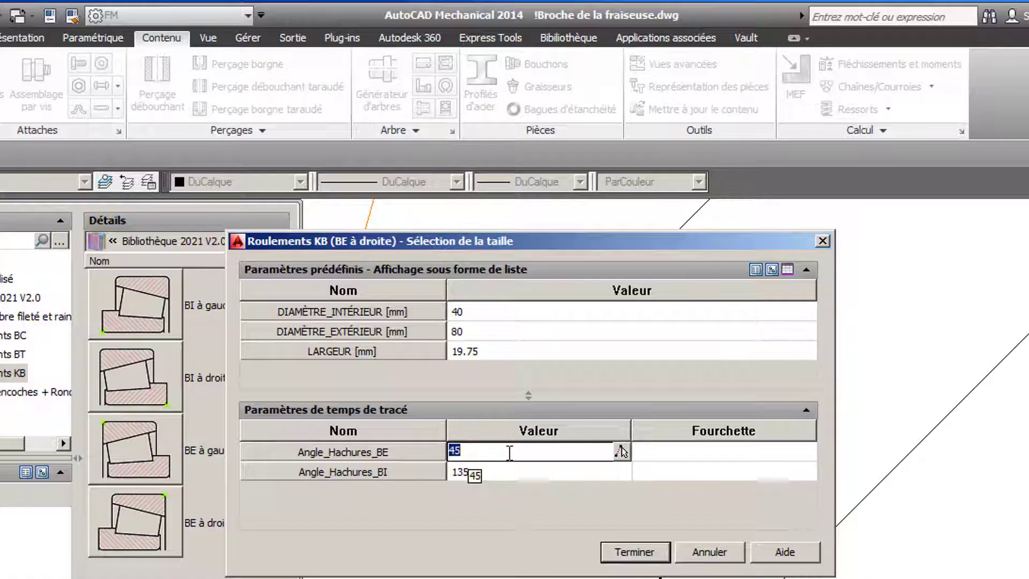
type("115")
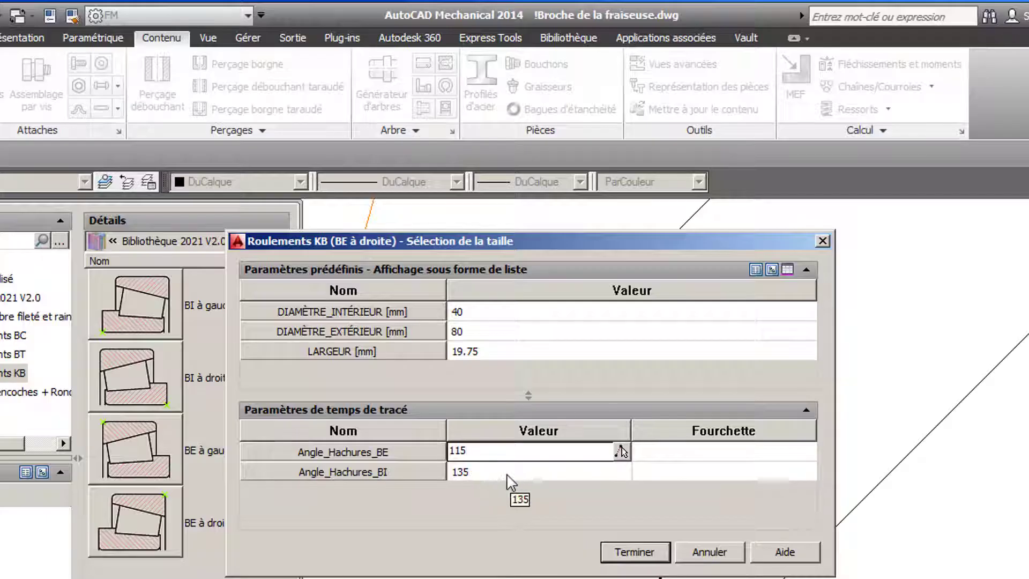
left_click(481, 473)
type("65")
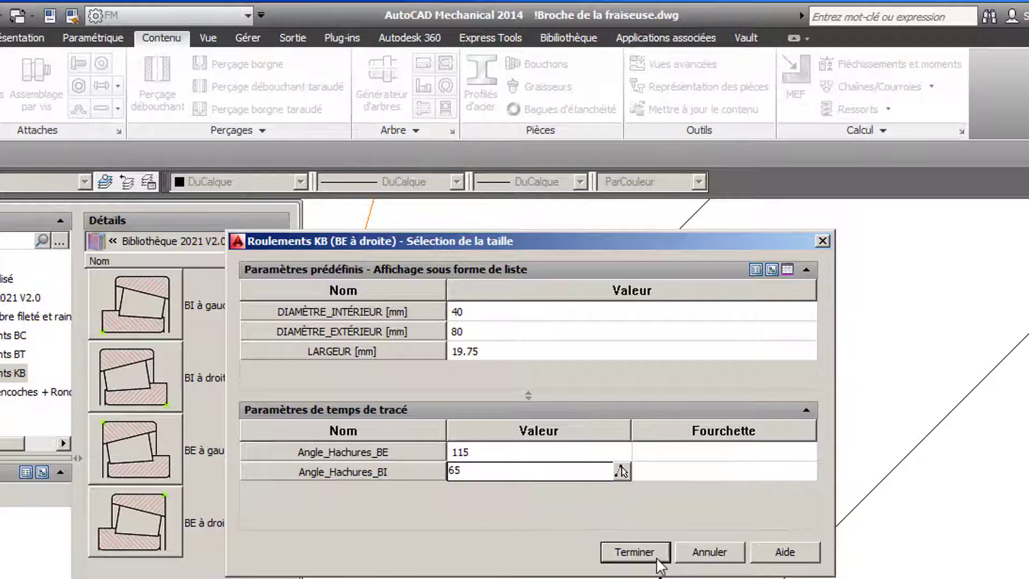
- Confirm the size and hatch settings of bearing 5 and close the content library
left_click(618, 528)
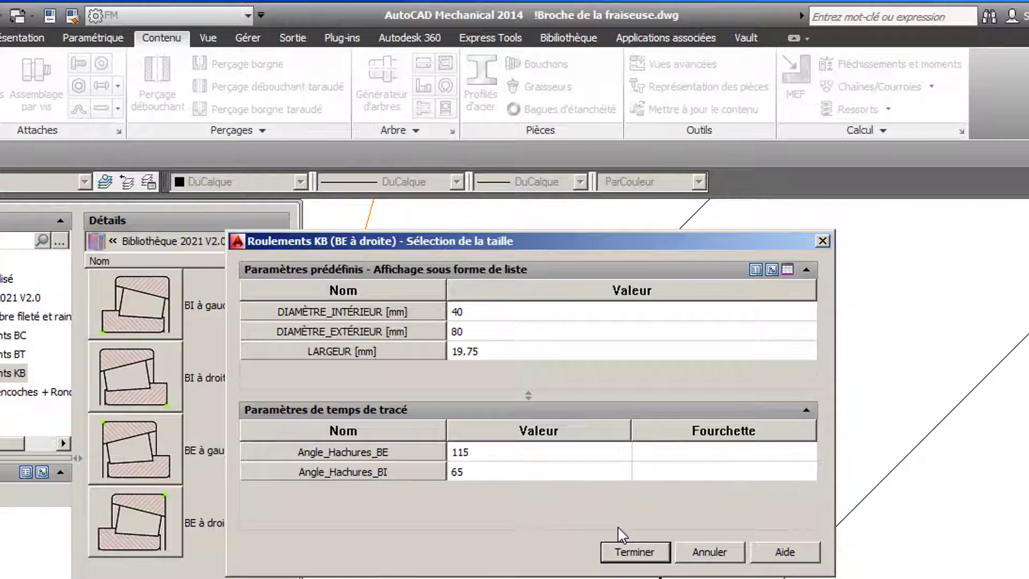
left_click(622, 552)
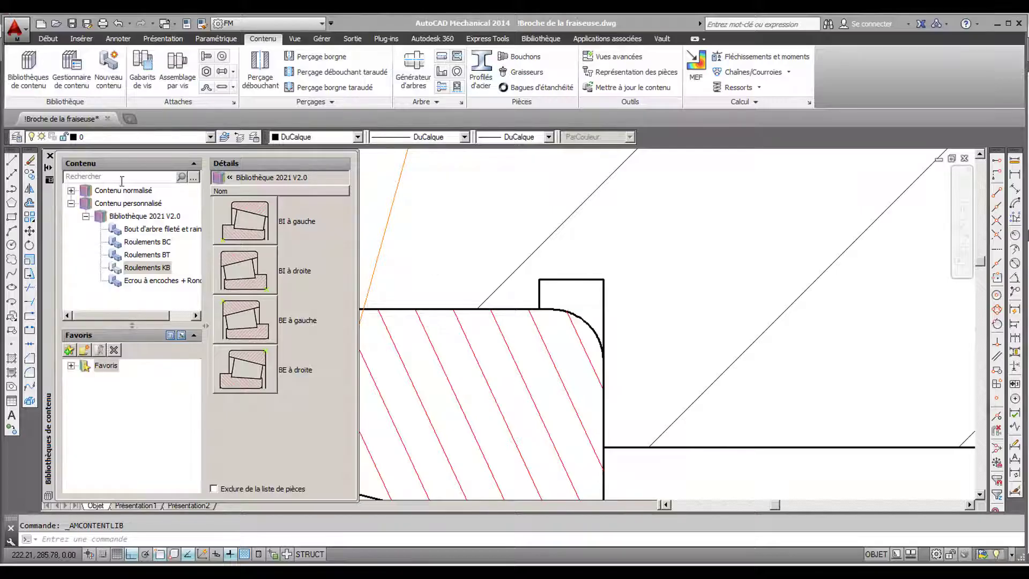
left_click(49, 159)
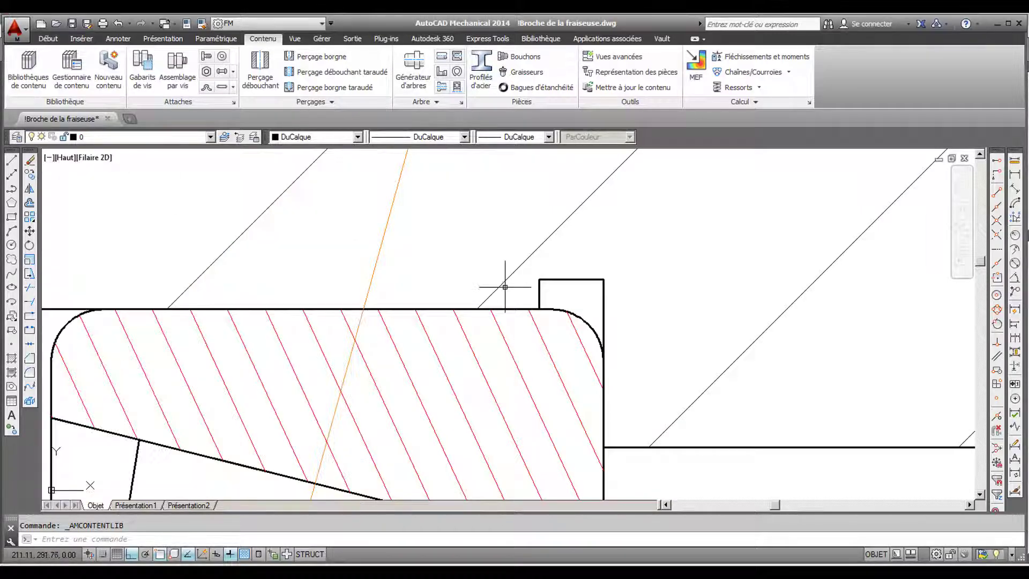
- Review the spindle assembly with both bearings and read the requested work for the slotted nut beside bearing 5
scroll(496, 287, "down", 3)
scroll(642, 291, "down", 2)
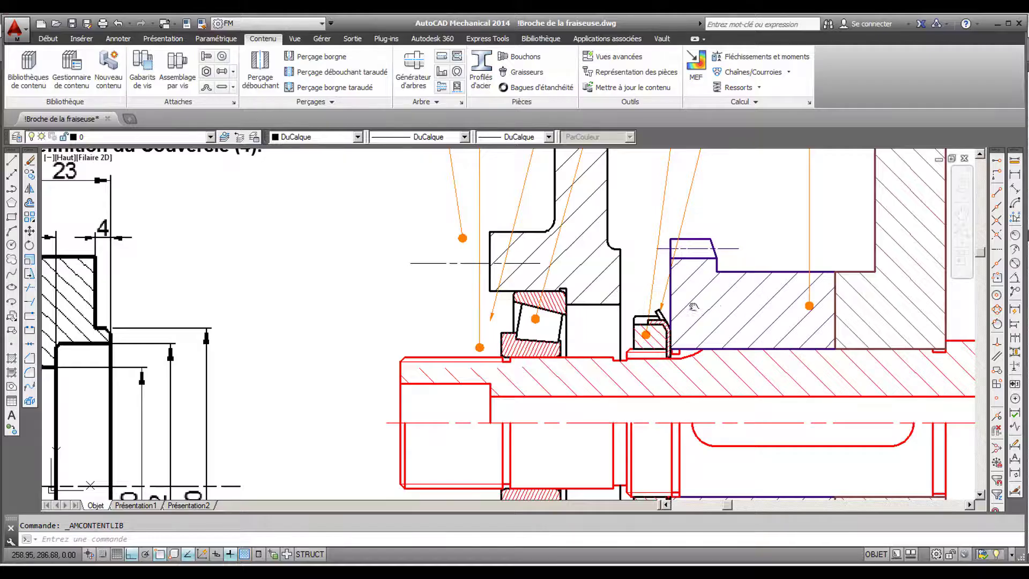
mouse_move(642, 292)
middle_mouse_down()
mouse_move(338, 278)
mouse_move(230, 249)
middle_mouse_up()
scroll(334, 281, "down", 2)
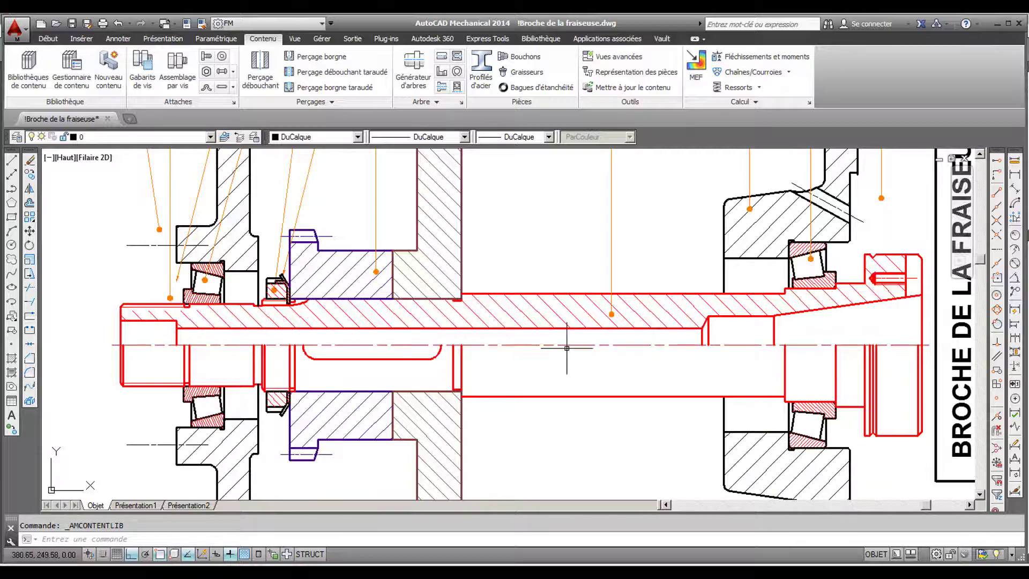
middle_click_drag(580, 429, 580, 132)
mouse_move(535, 175)
middle_mouse_down()
mouse_move(535, 72)
mouse_move(559, 69)
middle_mouse_up()
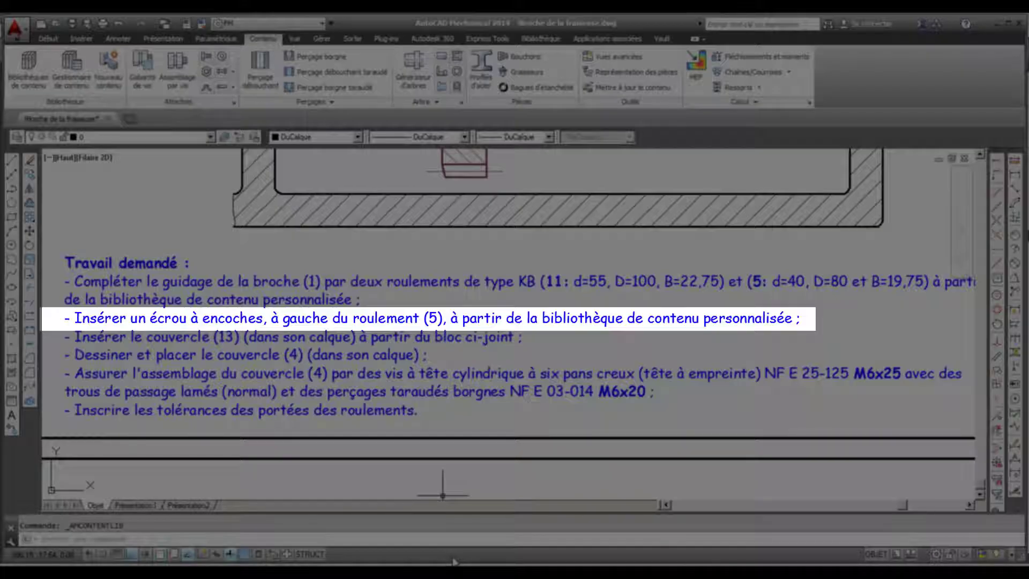
middle_click_drag(564, 258, 581, 426)
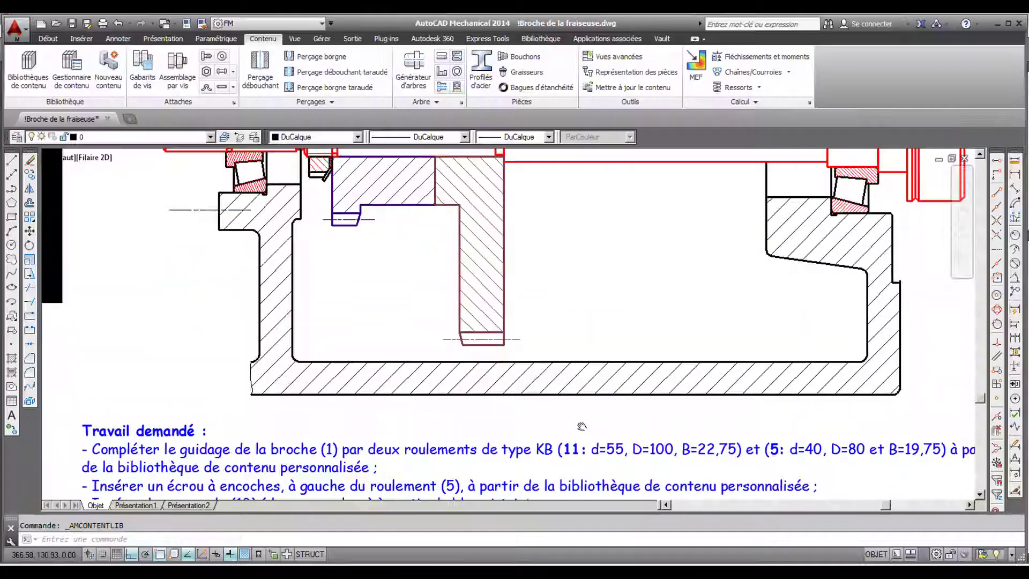
mouse_move(502, 165)
middle_mouse_down()
mouse_move(555, 429)
mouse_move(573, 450)
middle_mouse_up()
middle_click_drag(414, 322, 606, 393)
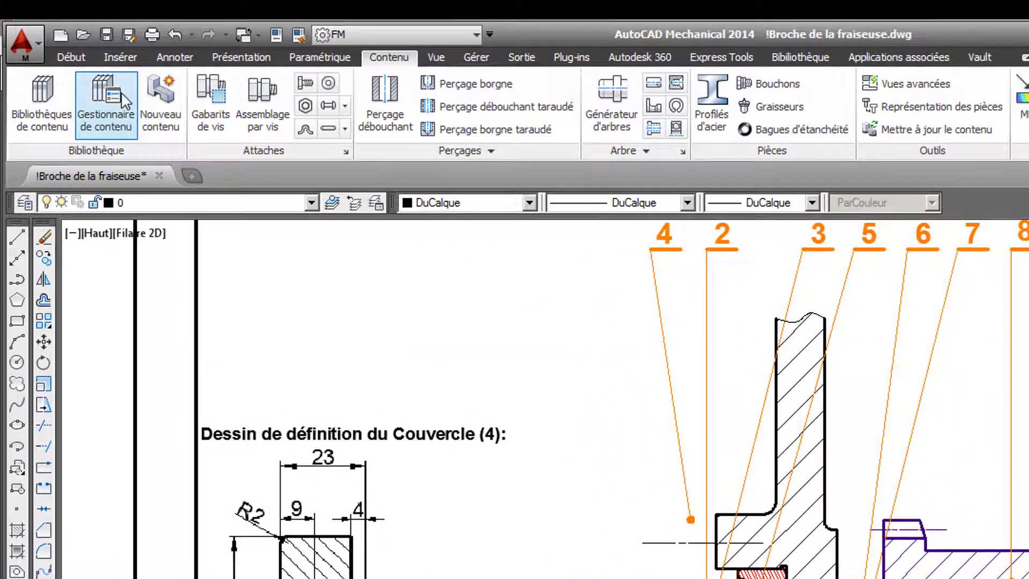
- Place an Ecrou à encoches + Rondelle frein in the A droite view from Bibliothèque 2021 V2.0, against the left face of bearing 5's inner ring
left_click(42, 101)
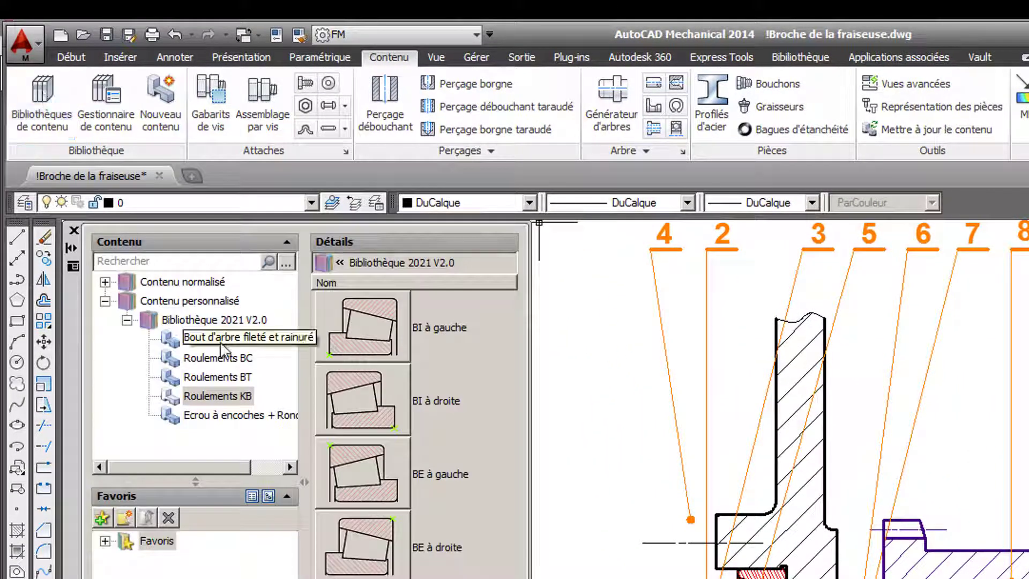
left_click(215, 320)
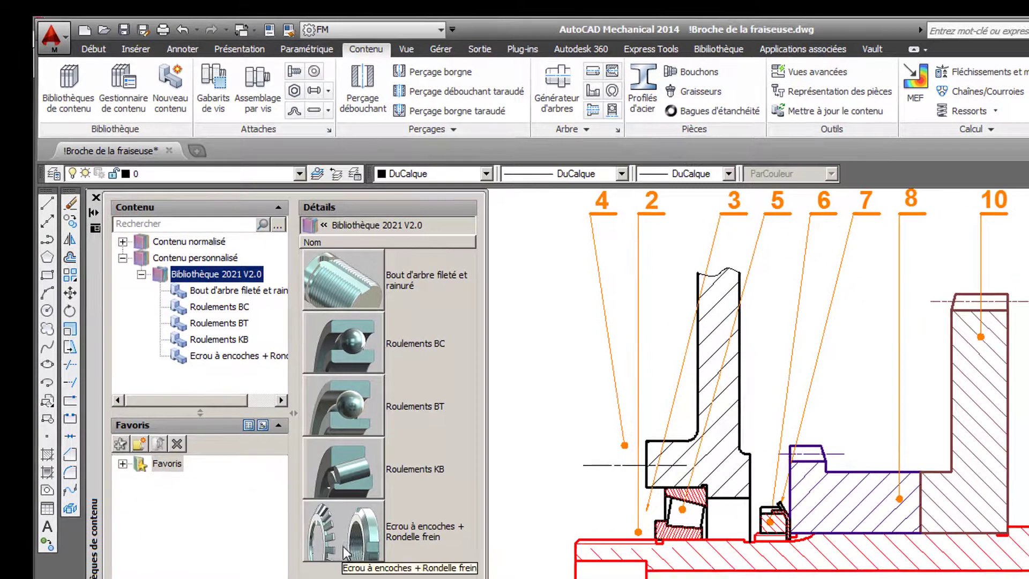
double_click(340, 538)
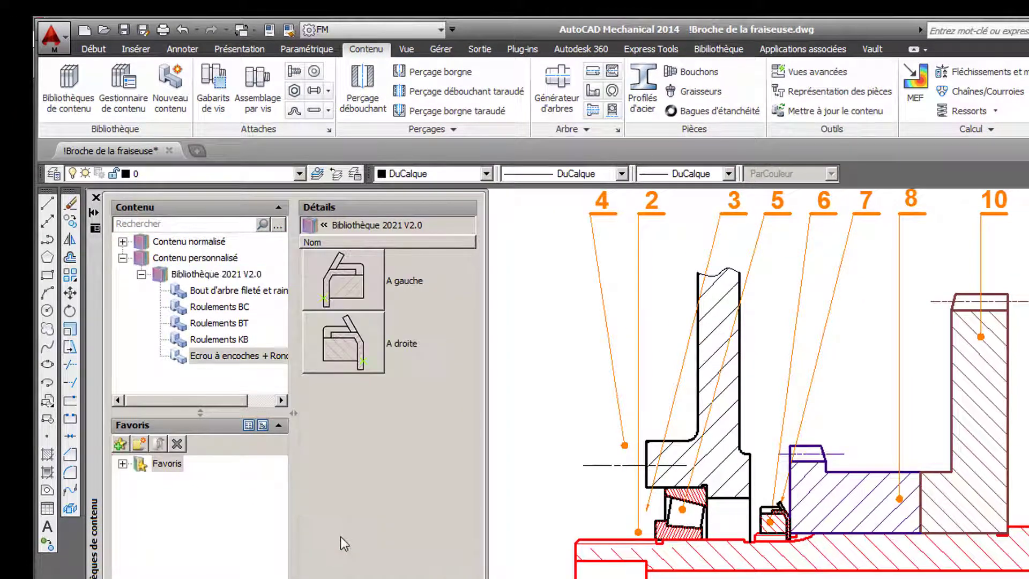
double_click(367, 354)
scroll(652, 552, "up", 2)
scroll(653, 552, "up", 3)
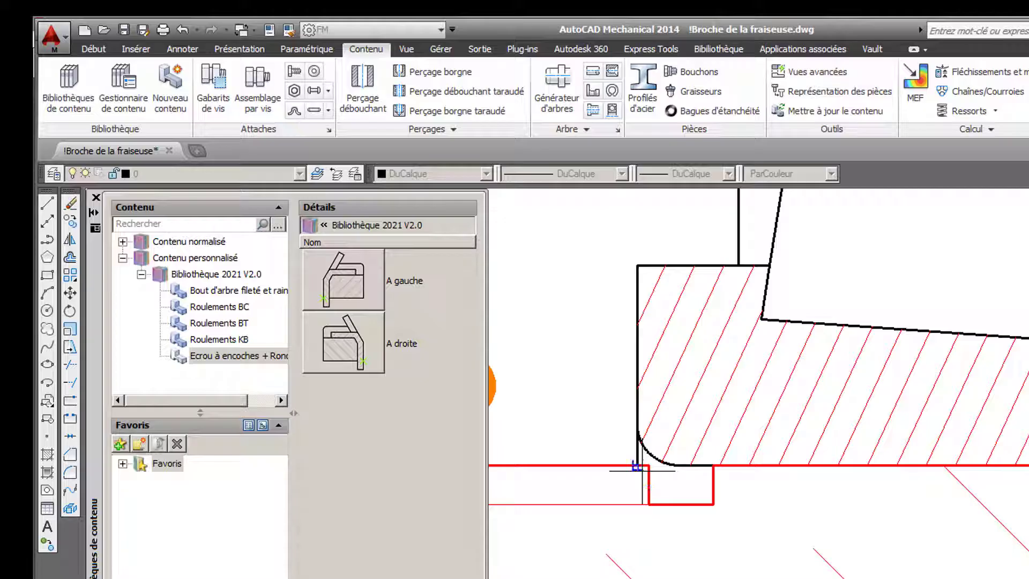
left_click(825, 472)
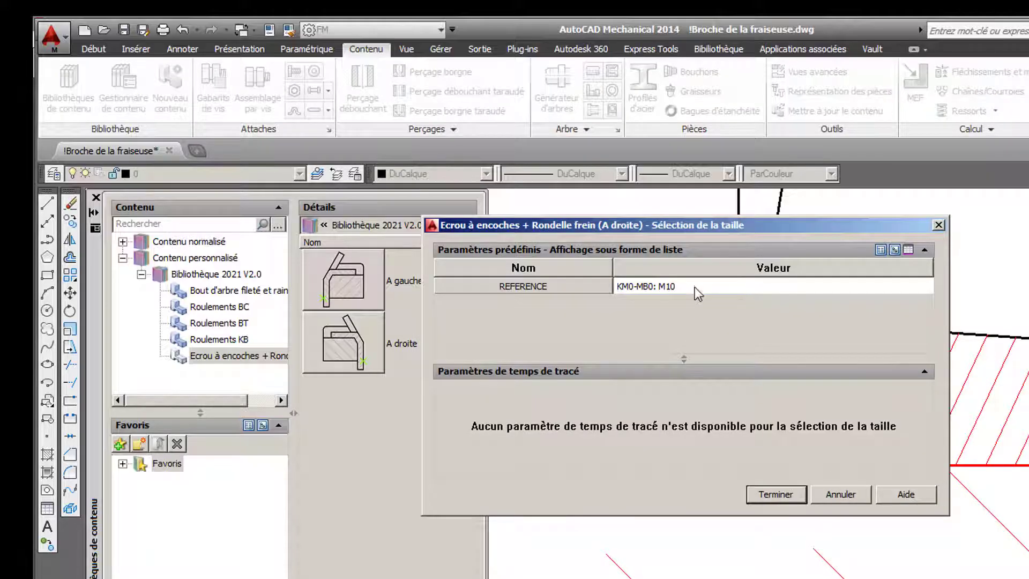
- Choose the nut and lock washer reference that suits the 40 mm bearing bore and close the content library
left_click(692, 285)
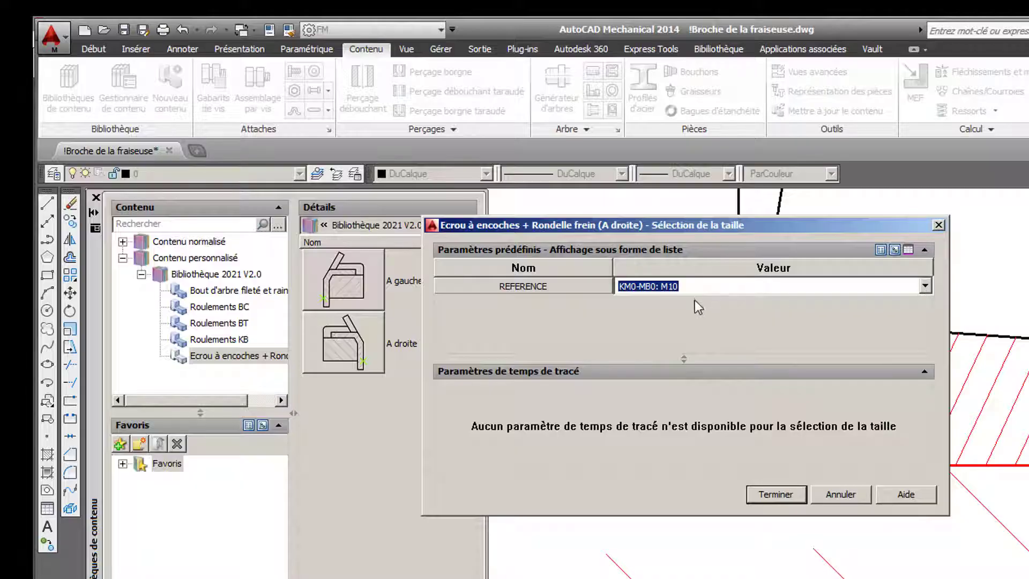
scroll(697, 289, "down", 2)
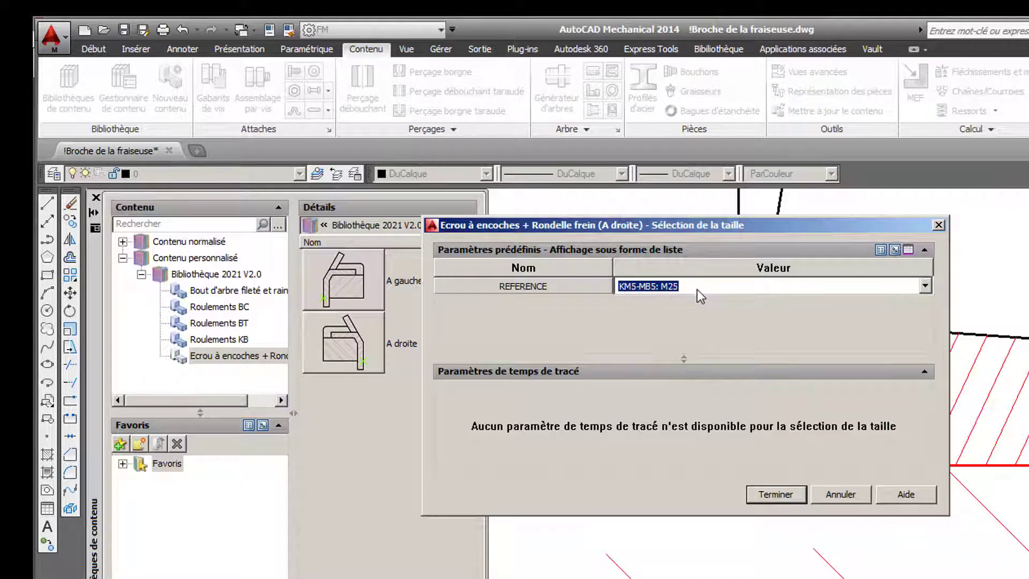
scroll(697, 288, "down", 3)
left_click(762, 495)
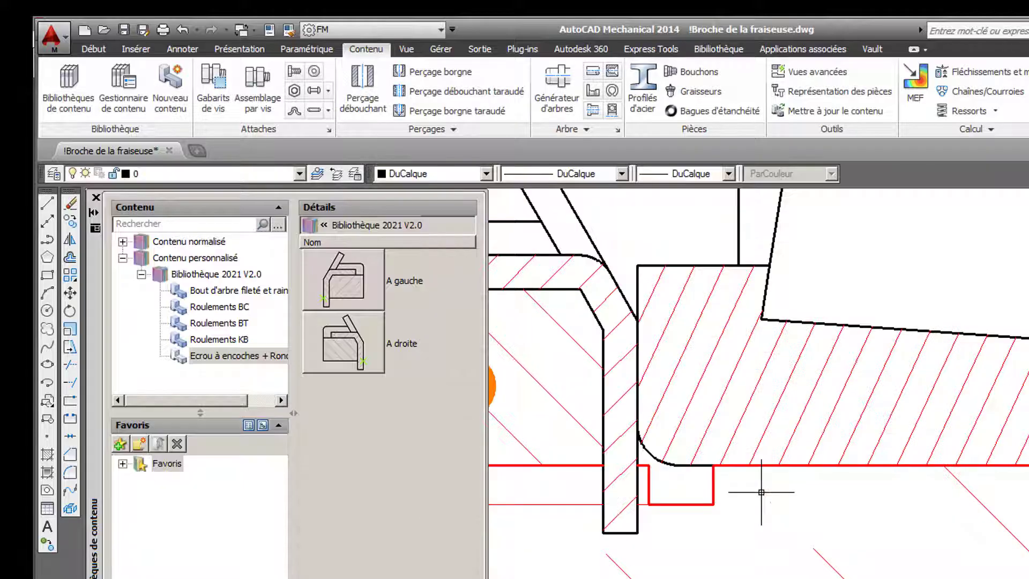
scroll(872, 344, "down", 3)
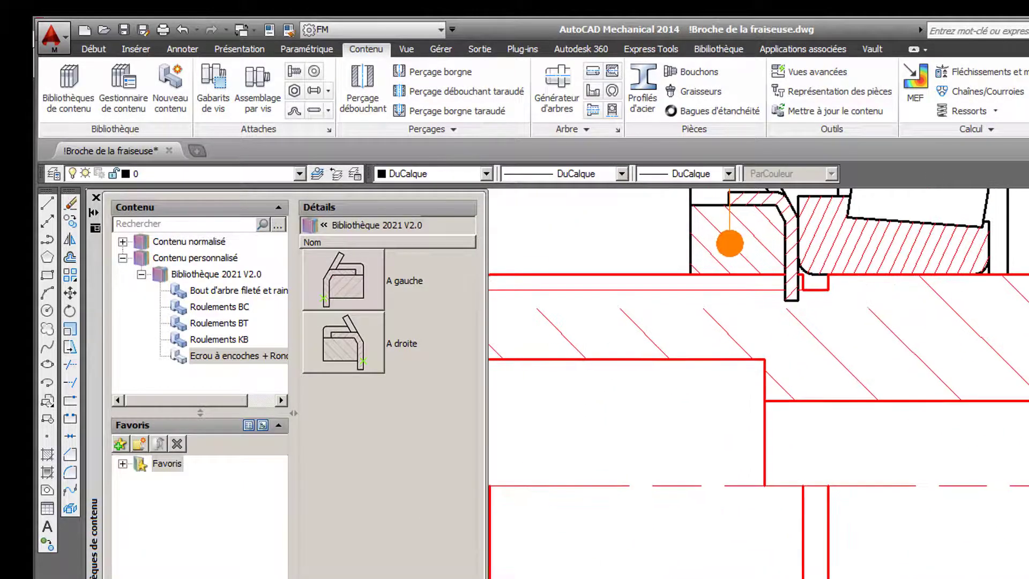
left_click(96, 198)
- Check the requested work for cover 13 and make 13_Couvercle the current layer
middle_click_drag(744, 481, 611, 221)
scroll(675, 434, "down", 3)
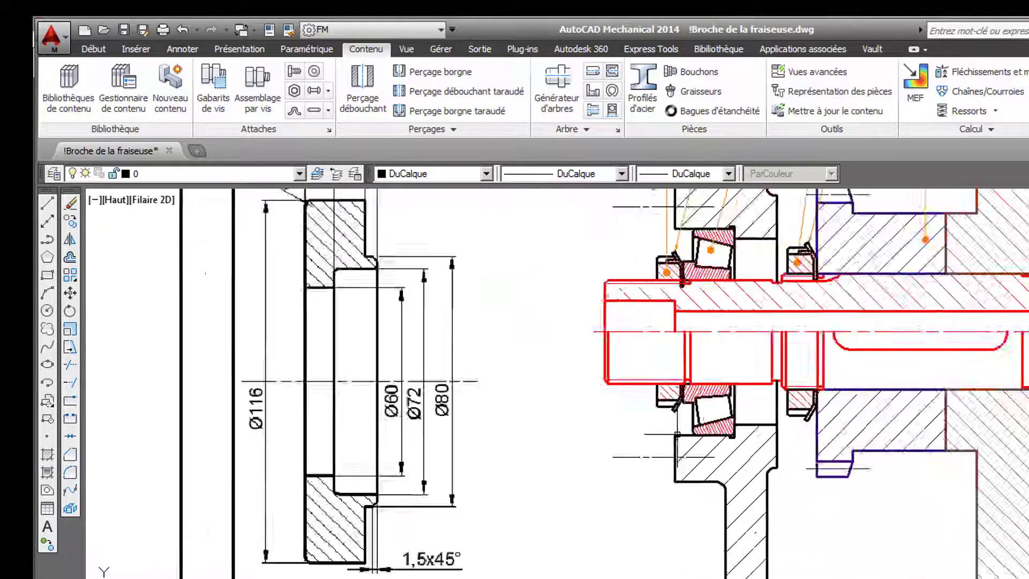
mouse_move(661, 517)
middle_mouse_down()
mouse_move(673, 263)
mouse_move(625, 205)
mouse_move(409, 251)
middle_mouse_up()
scroll(298, 316, "up", 2)
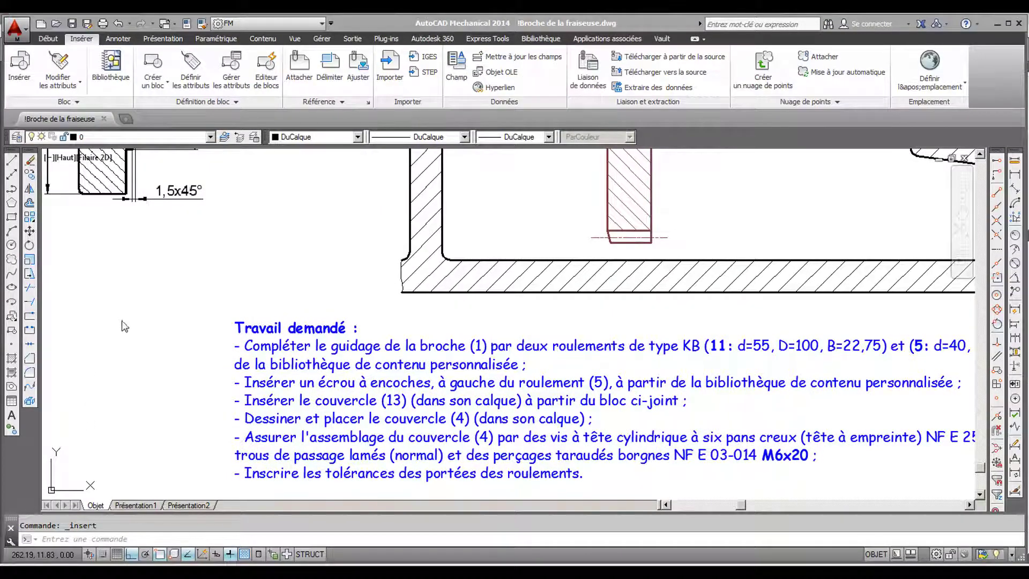
left_click(210, 138)
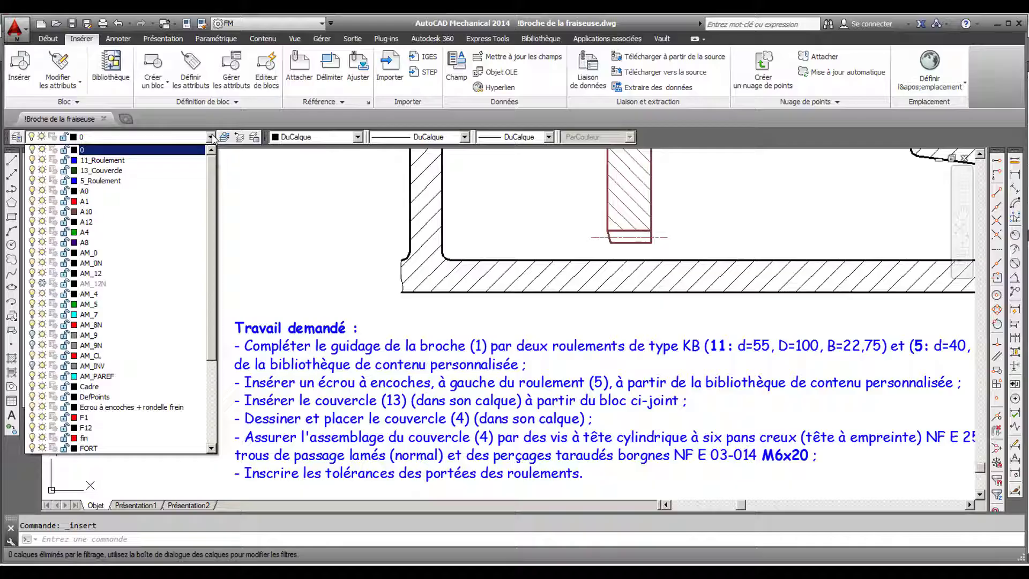
left_click(157, 170)
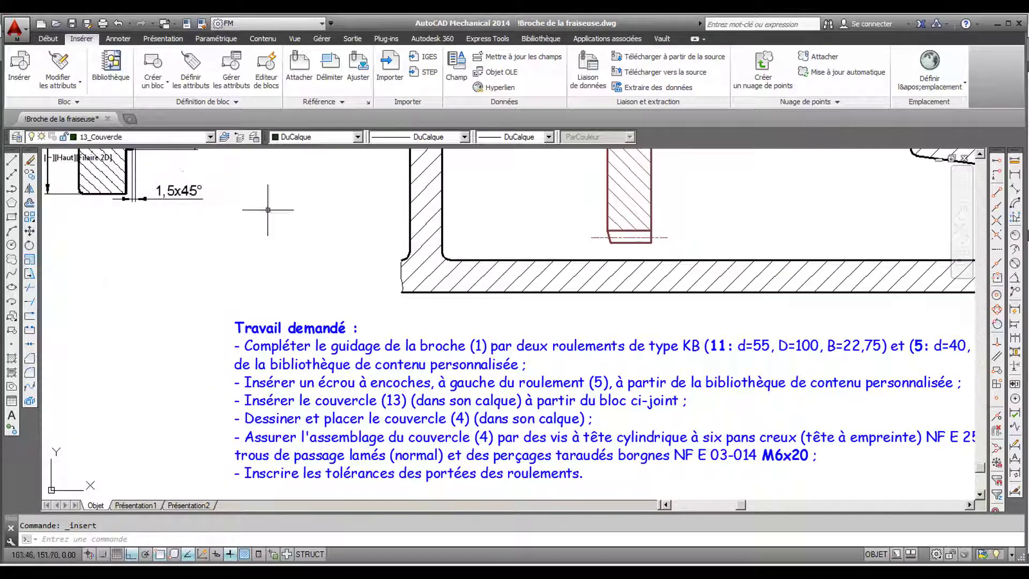
- Insert couvercle13.dwg from the Broche de la fraiseuse folder as a block at scale 1 and 0°, on the spindle axis near the nose
mouse_move(752, 208)
middle_mouse_down()
mouse_move(576, 425)
mouse_move(448, 539)
mouse_move(331, 508)
mouse_move(302, 542)
middle_mouse_up()
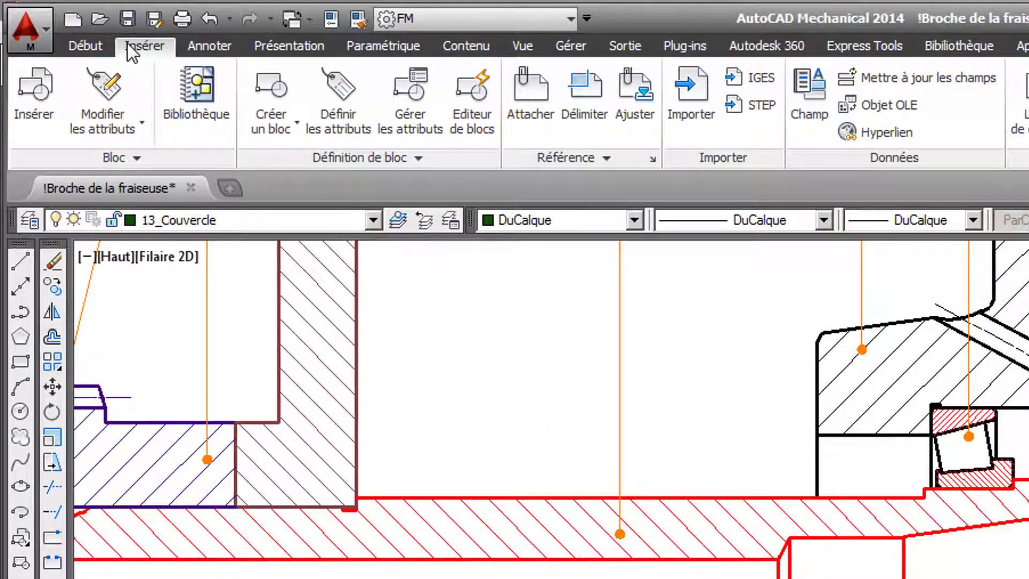
left_click(34, 86)
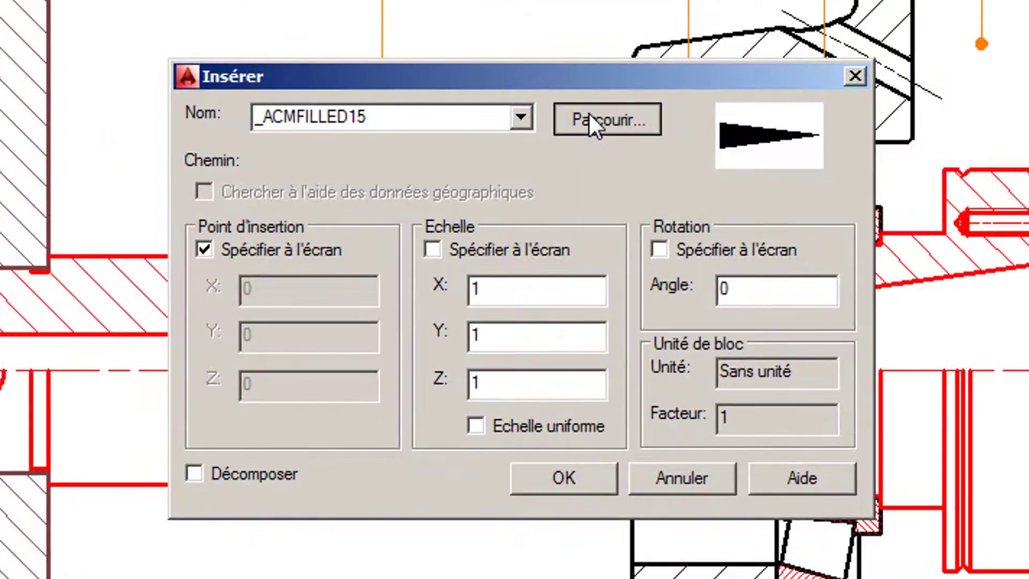
left_click(693, 257)
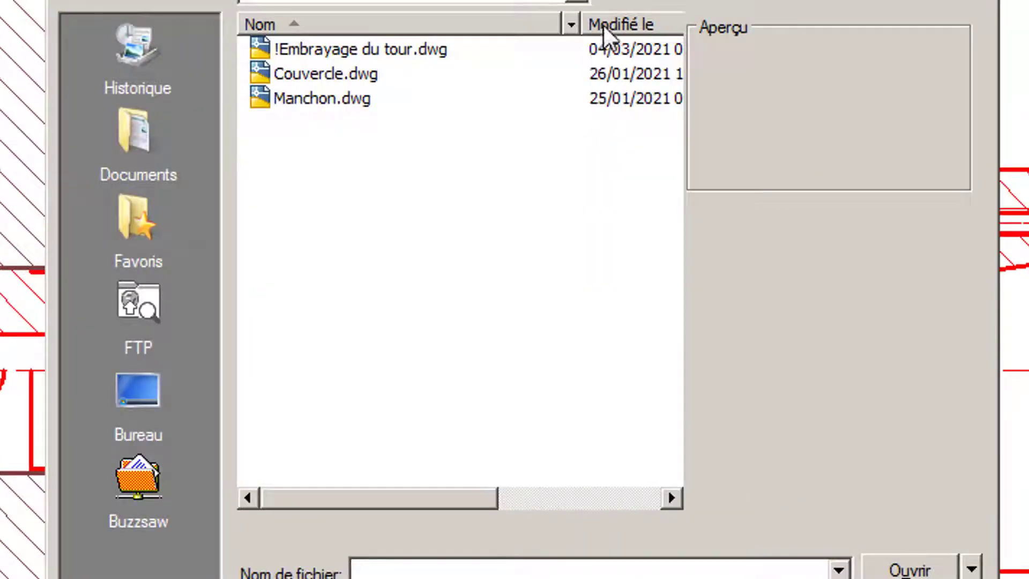
left_click(658, 2)
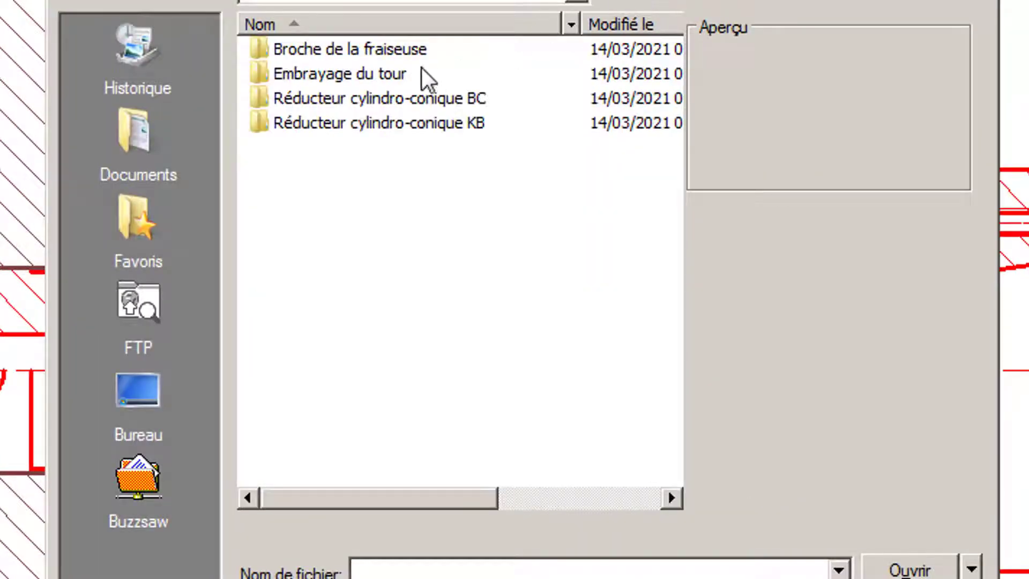
double_click(388, 50)
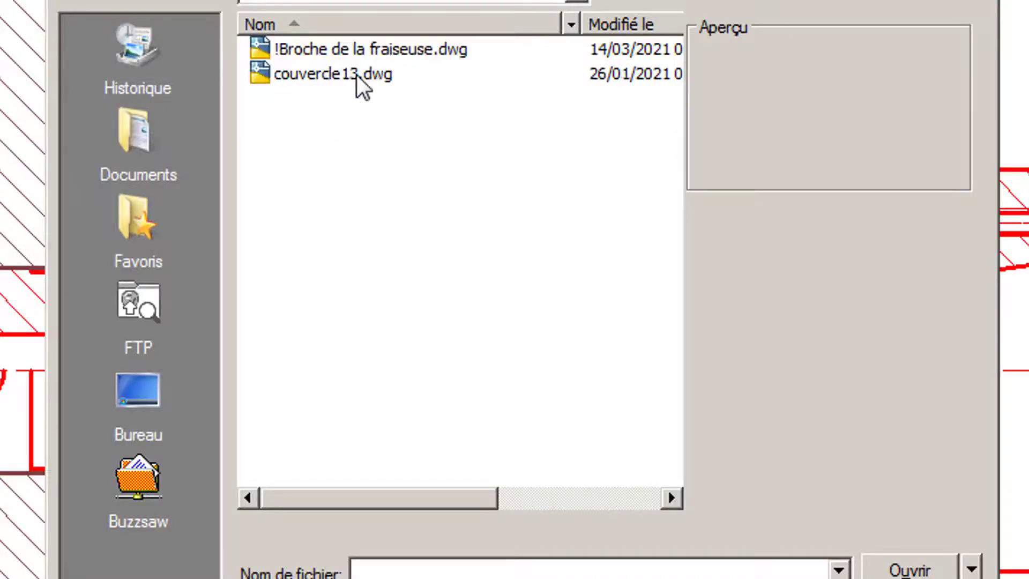
left_click(356, 75)
left_click(909, 569)
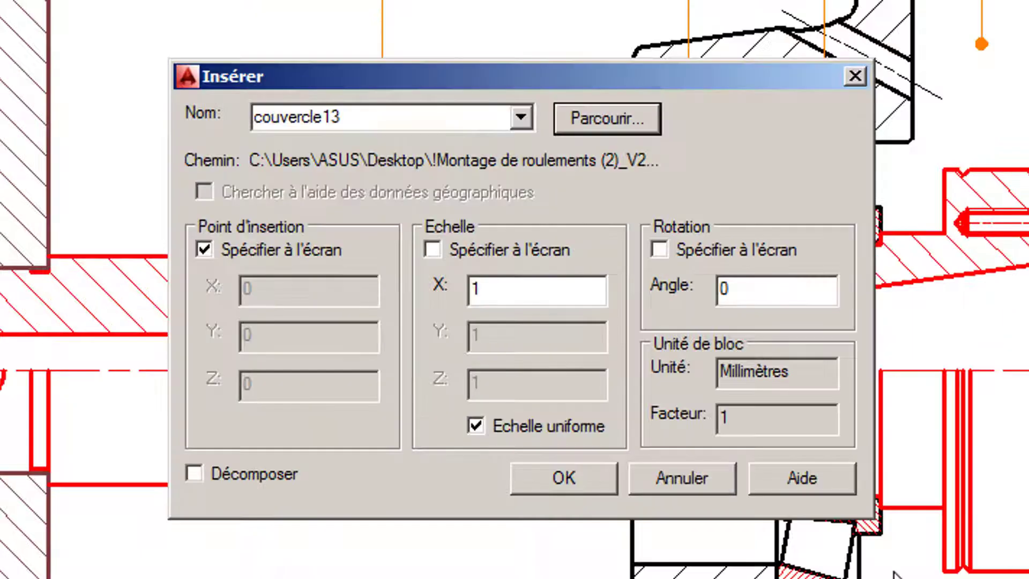
left_click(581, 481)
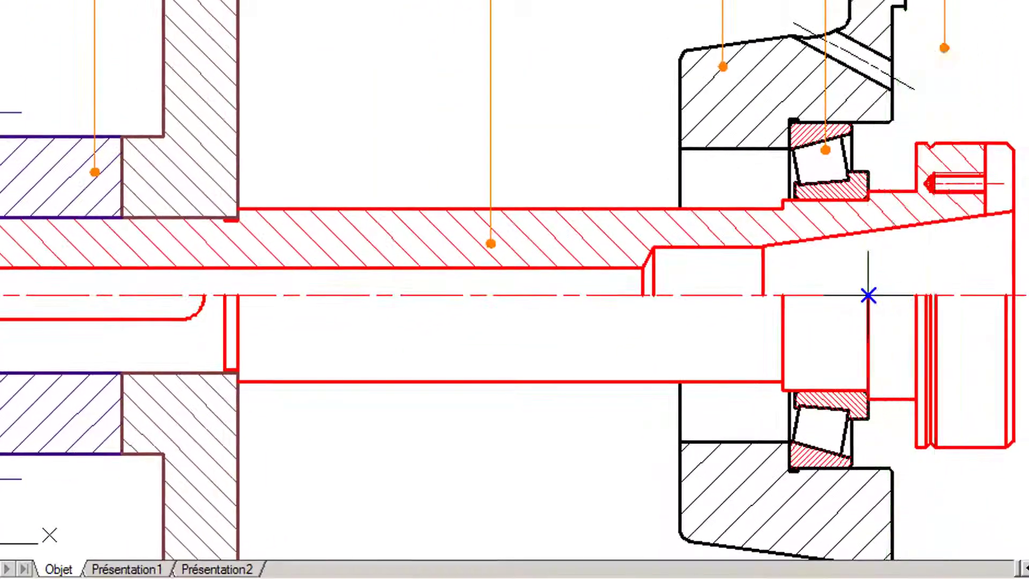
left_click(925, 295)
- Move the cover 13 block horizontally until its flange's inner face rests against the vertical machined face of the housing beside bearing 11
scroll(947, 115, "up", 4)
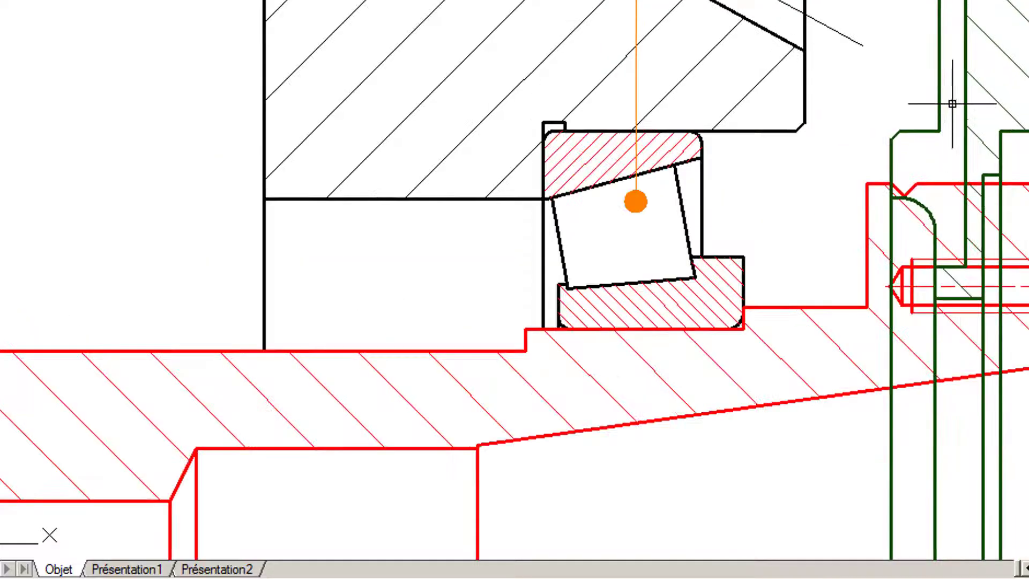
mouse_move(964, 38)
middle_mouse_down()
mouse_move(964, 223)
mouse_move(953, 236)
mouse_move(937, 207)
middle_mouse_up()
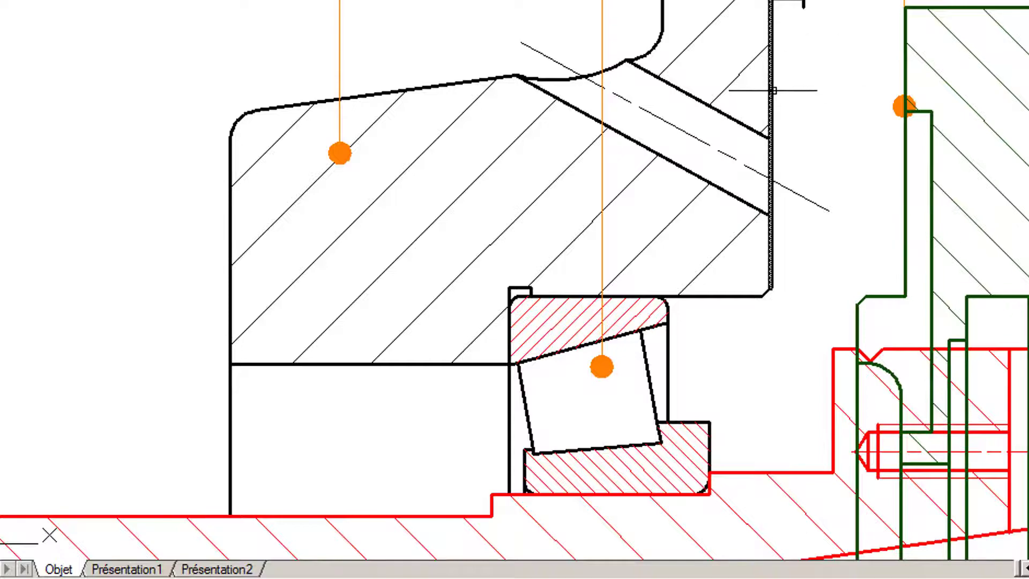
scroll(789, 132, "down", 4)
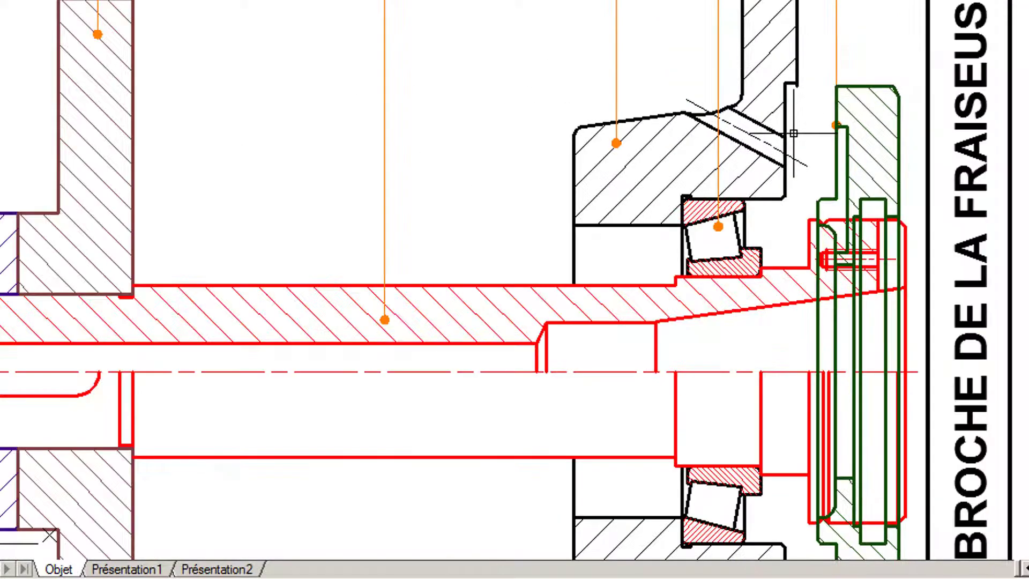
mouse_move(802, 83)
middle_mouse_down()
mouse_move(805, 278)
mouse_move(778, 140)
mouse_move(704, 83)
middle_mouse_up()
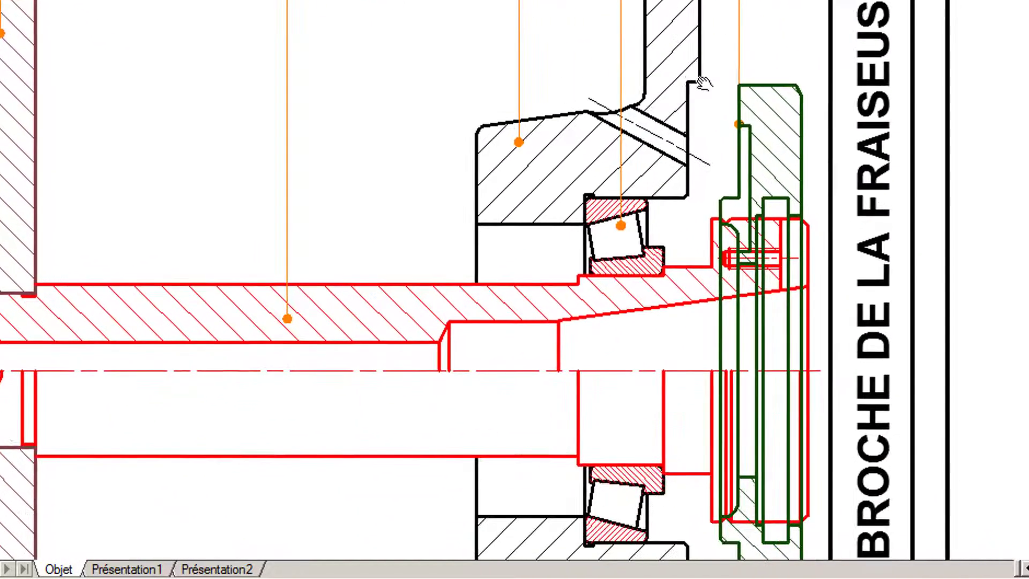
scroll(715, 119, "up", 2)
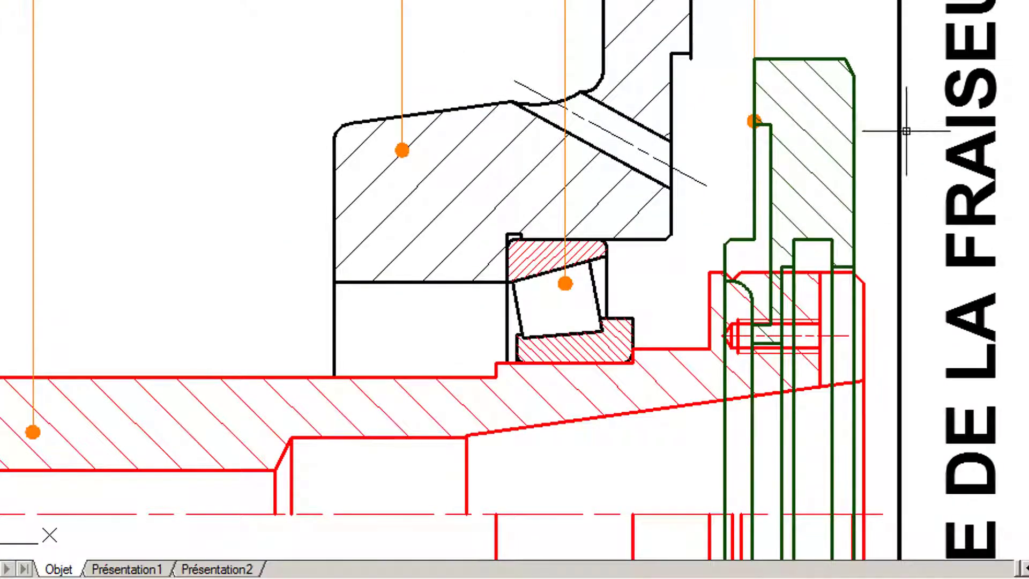
left_click(849, 67)
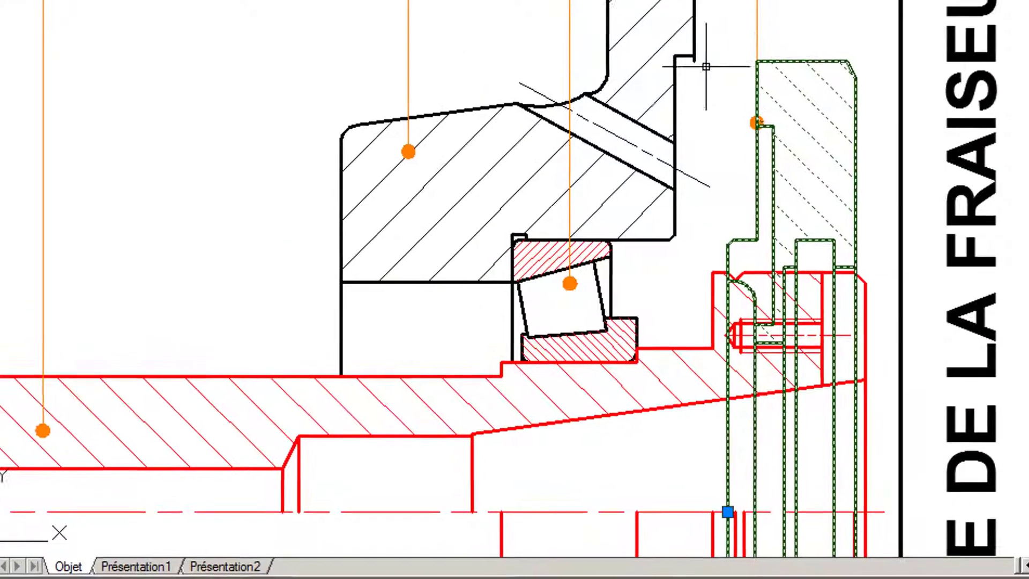
left_click(46, 119)
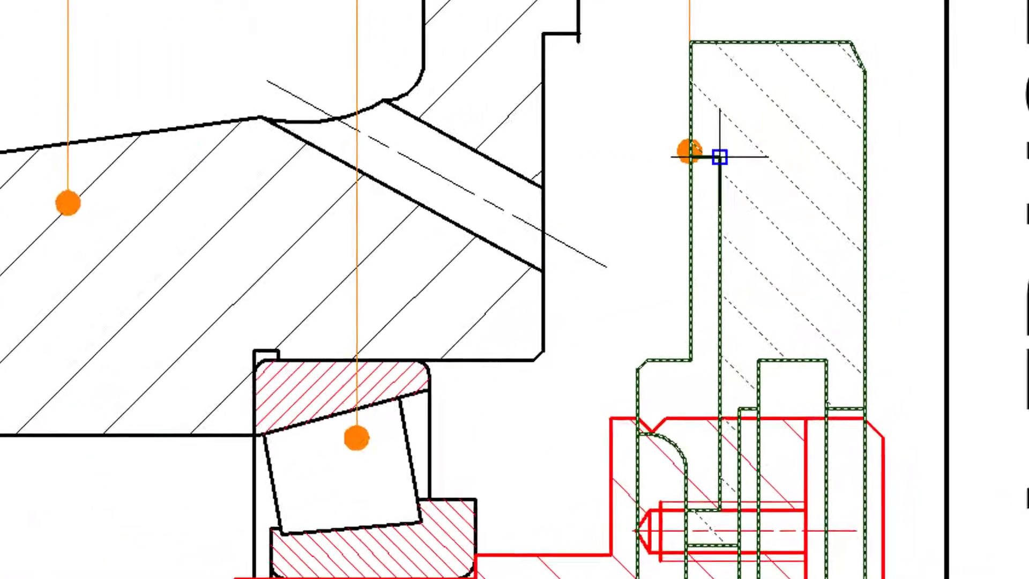
left_click(719, 156)
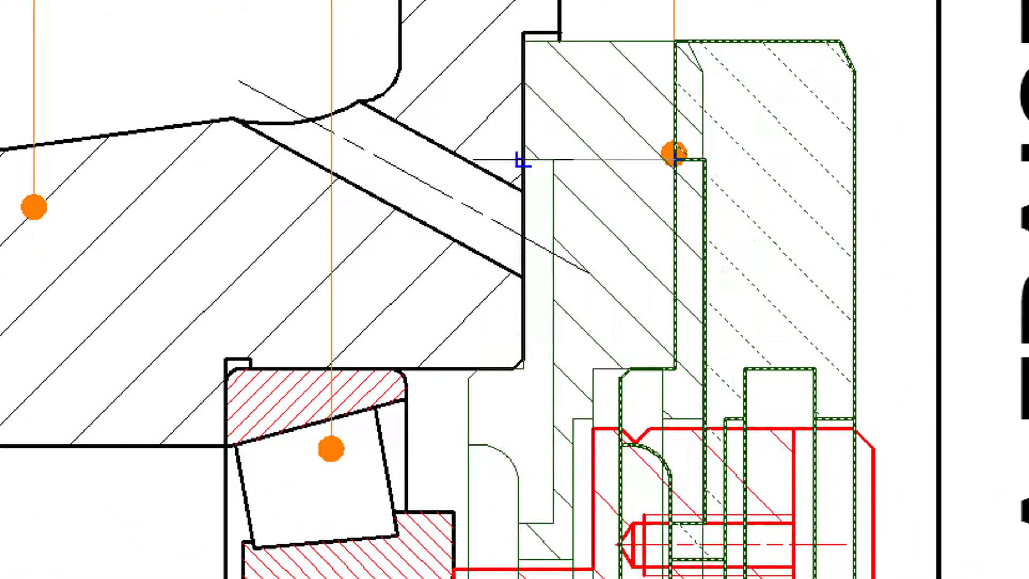
left_click(523, 160)
scroll(564, 177, "down", 2)
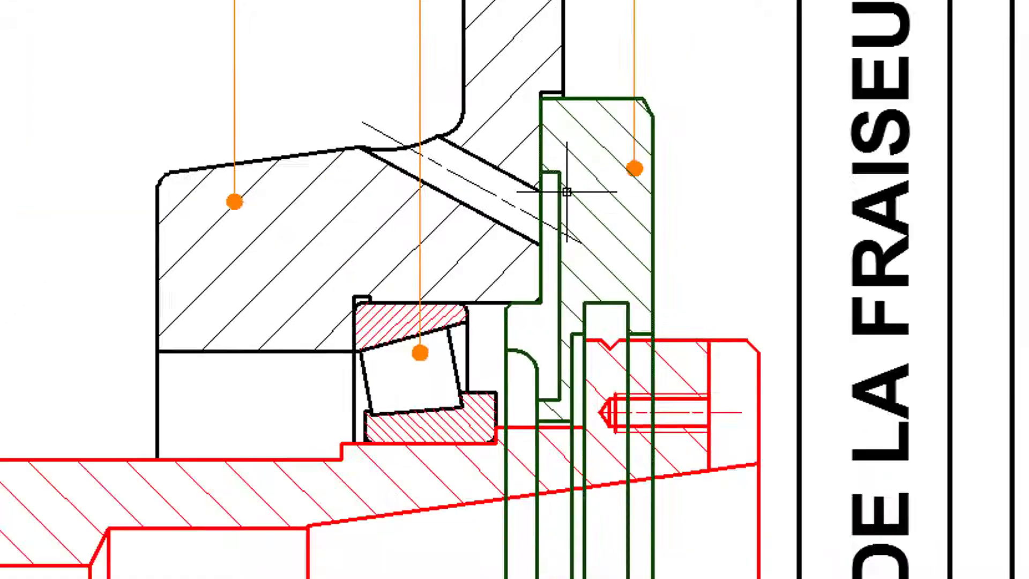
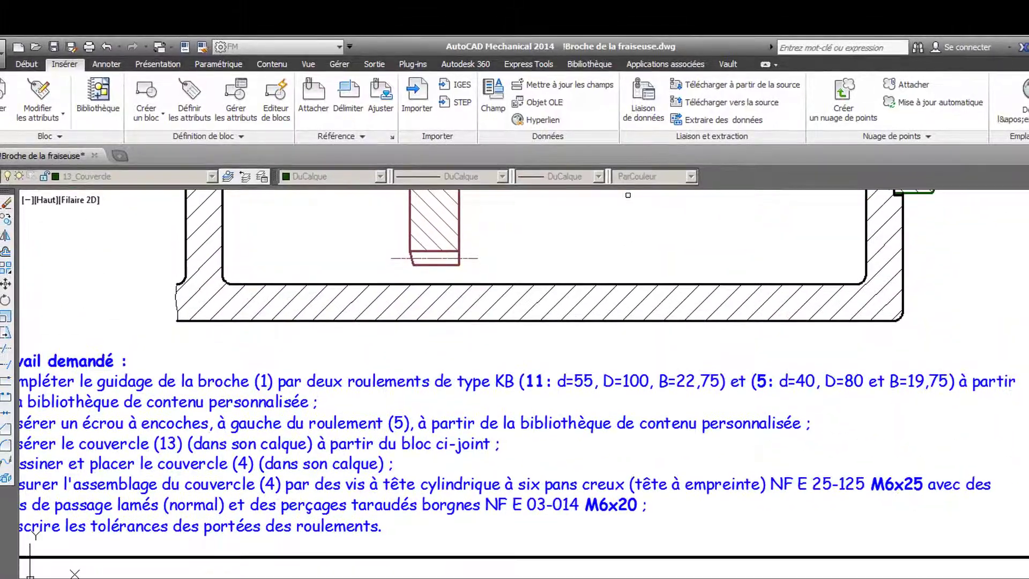
- Check the requested work for cover 4 and make P4 the current layer
middle_click_drag(592, 324, 644, 301)
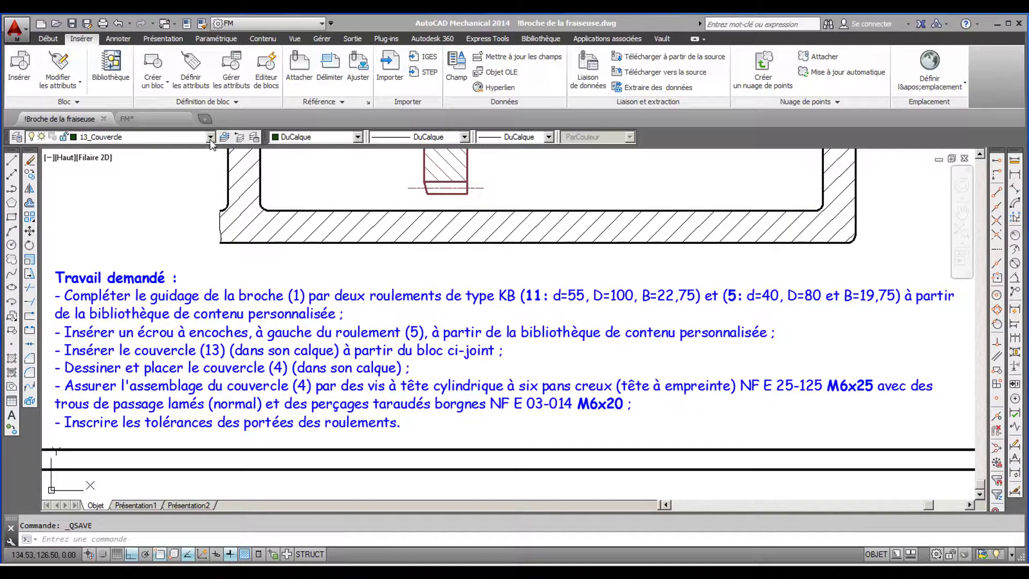
left_click(211, 139)
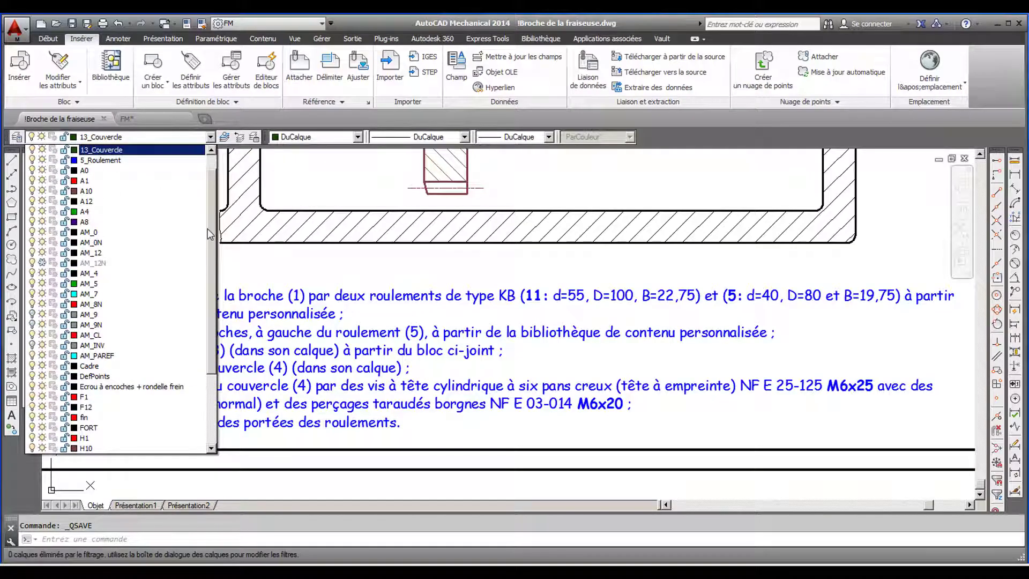
left_click_drag(211, 243, 214, 362)
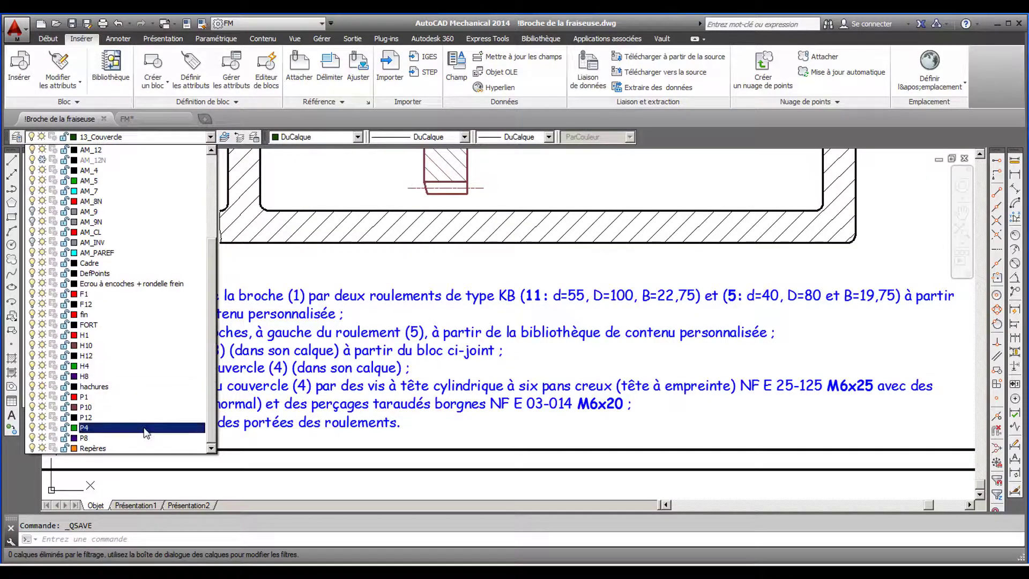
left_click(198, 427)
middle_click_drag(197, 209, 429, 478)
mouse_move(378, 373)
middle_mouse_down()
mouse_move(448, 435)
mouse_move(461, 435)
mouse_move(441, 426)
mouse_move(483, 426)
middle_mouse_up()
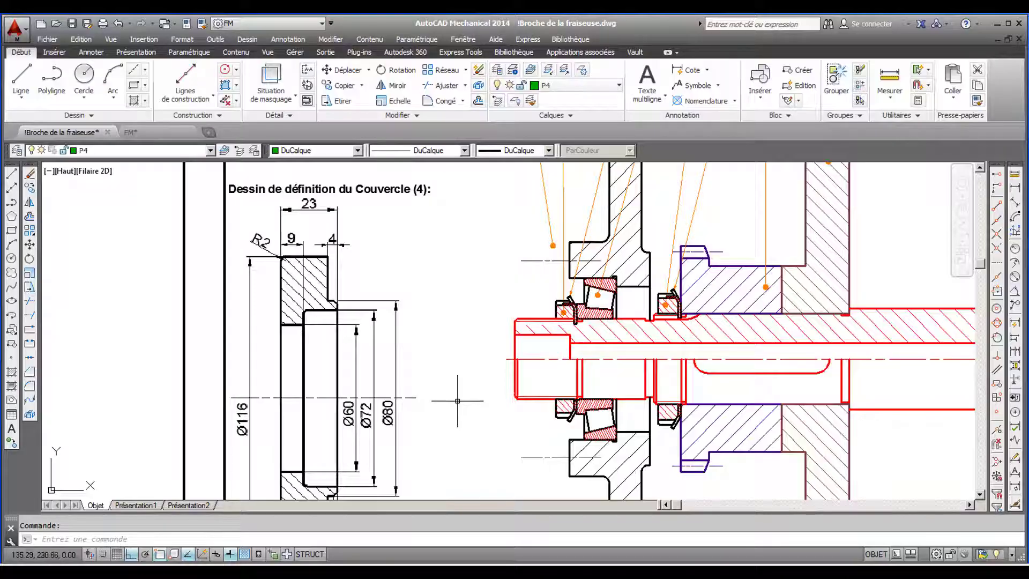
- Copy the green dimensioned half-outline of cover 4 from the FM drawing and paste it beside the cover's definition drawing in Broche de la fraiseuse
left_click(172, 130)
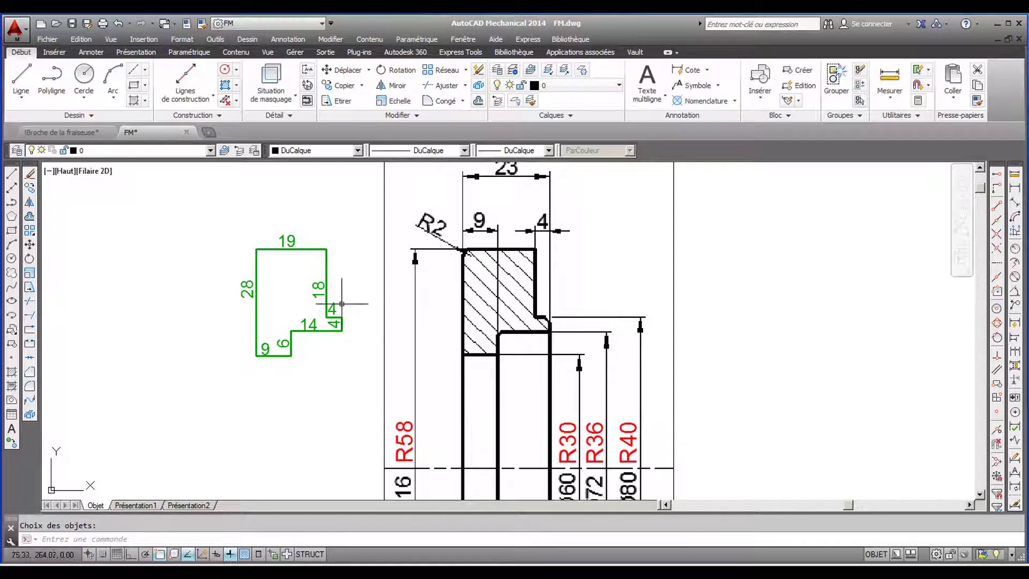
left_click(92, 135)
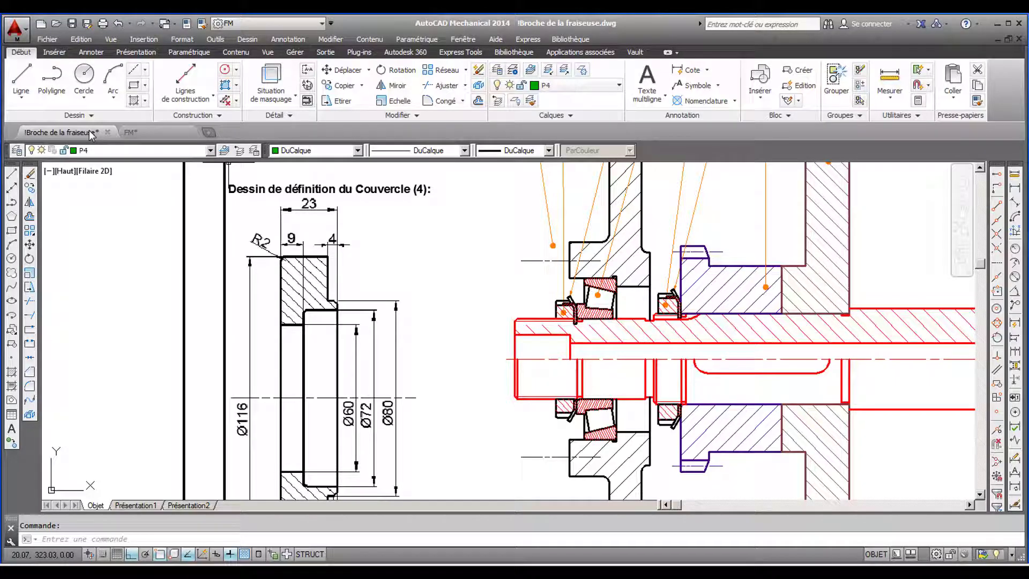
key("ctrl+v")
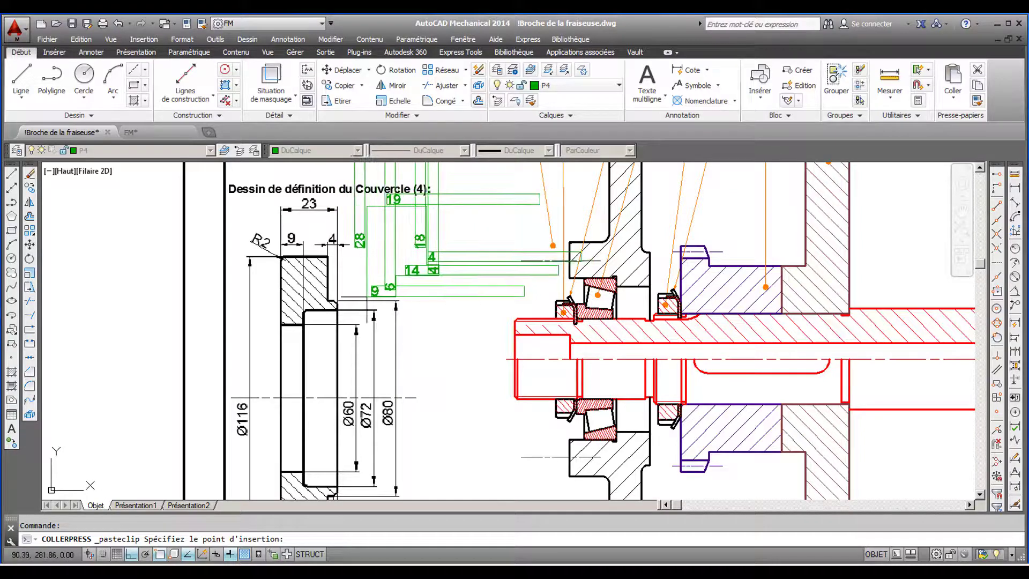
left_click(366, 296)
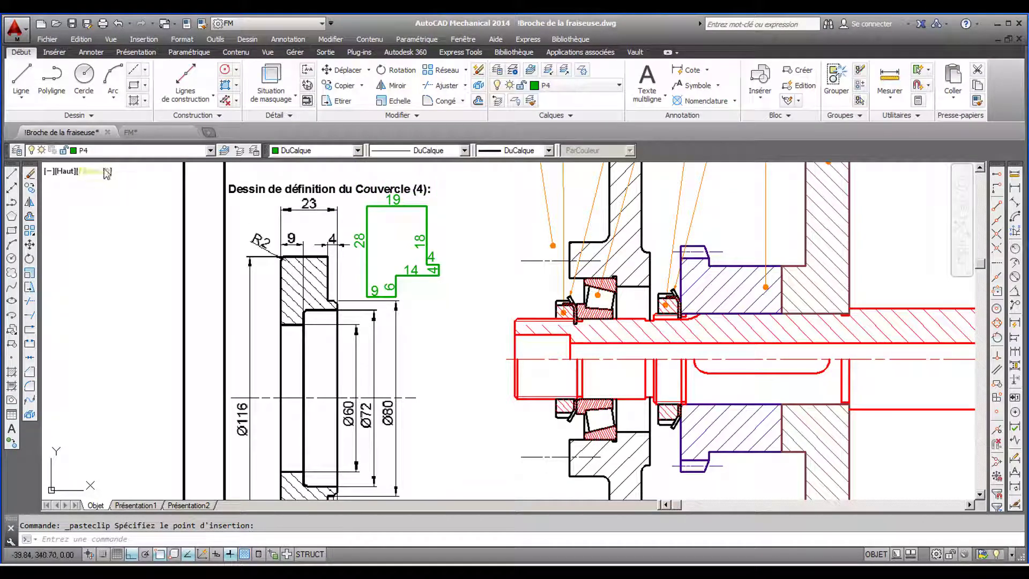
- Draw the first sides of cover 4 from the housing's bore corner beside bearing 5: lines 18 up, 19 left and 28 down
left_click(20, 81)
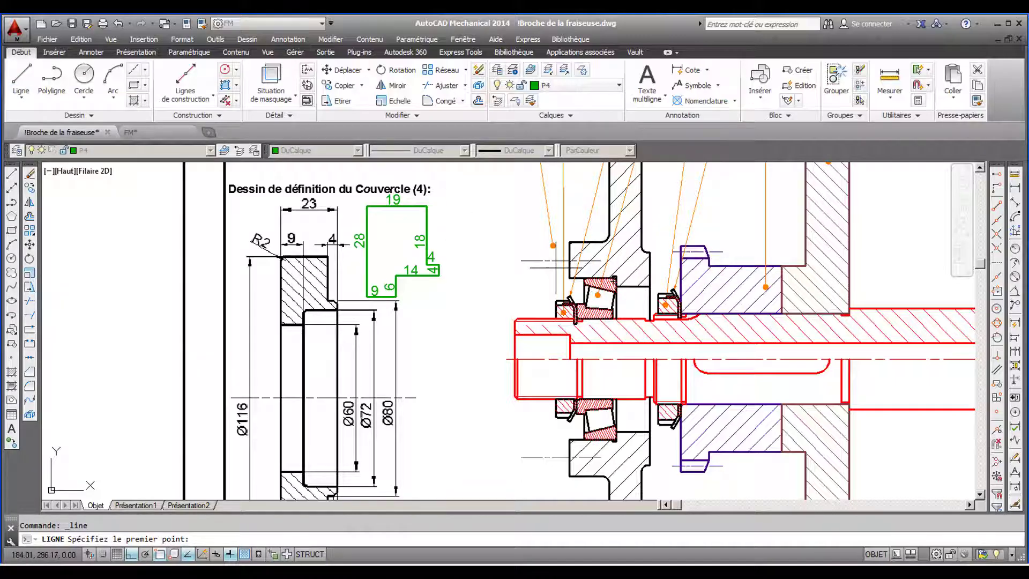
scroll(554, 268, "up", 4)
mouse_move(669, 272)
middle_mouse_down()
mouse_move(612, 350)
mouse_move(688, 368)
middle_mouse_up()
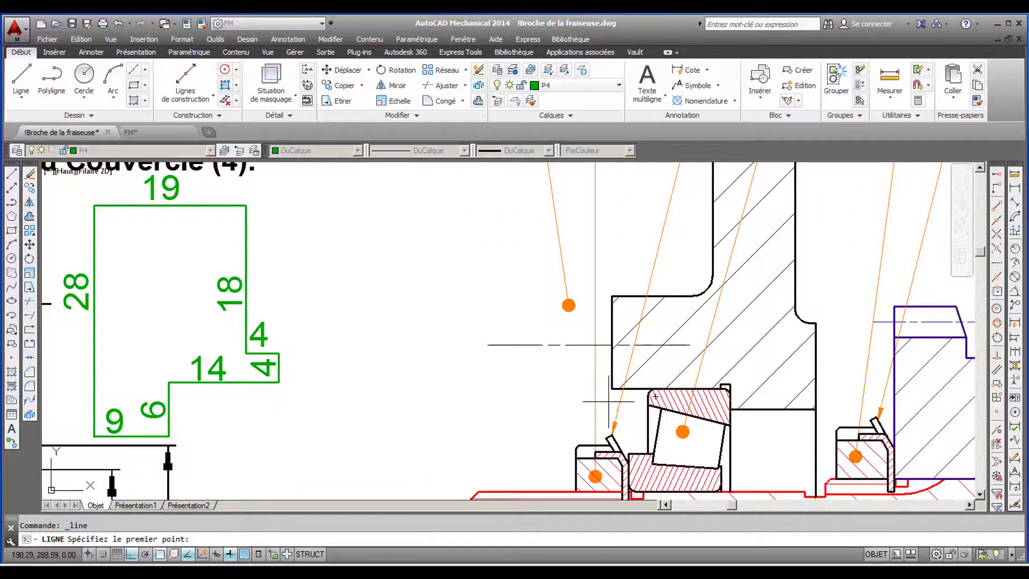
left_click(611, 388)
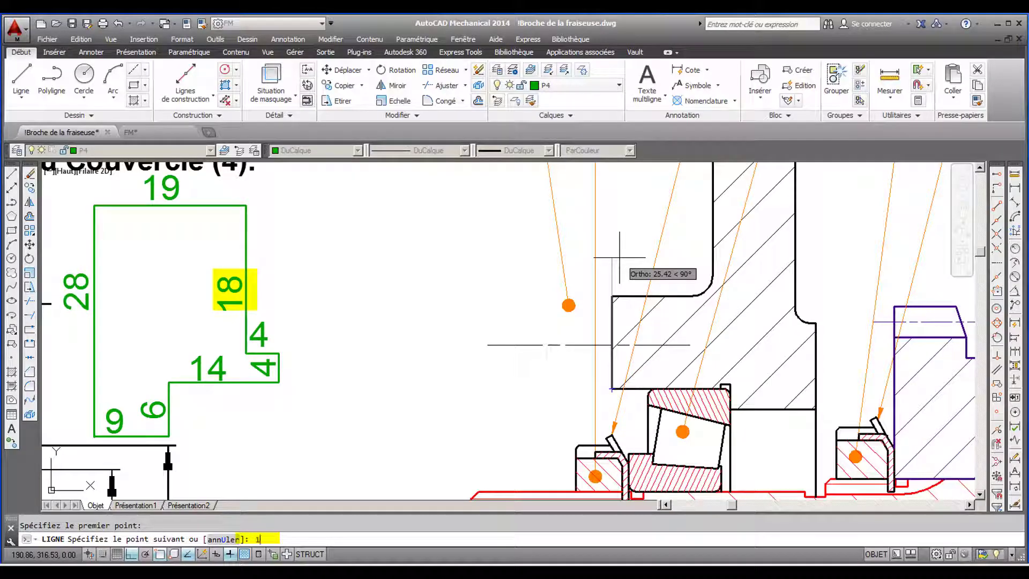
key("Return")
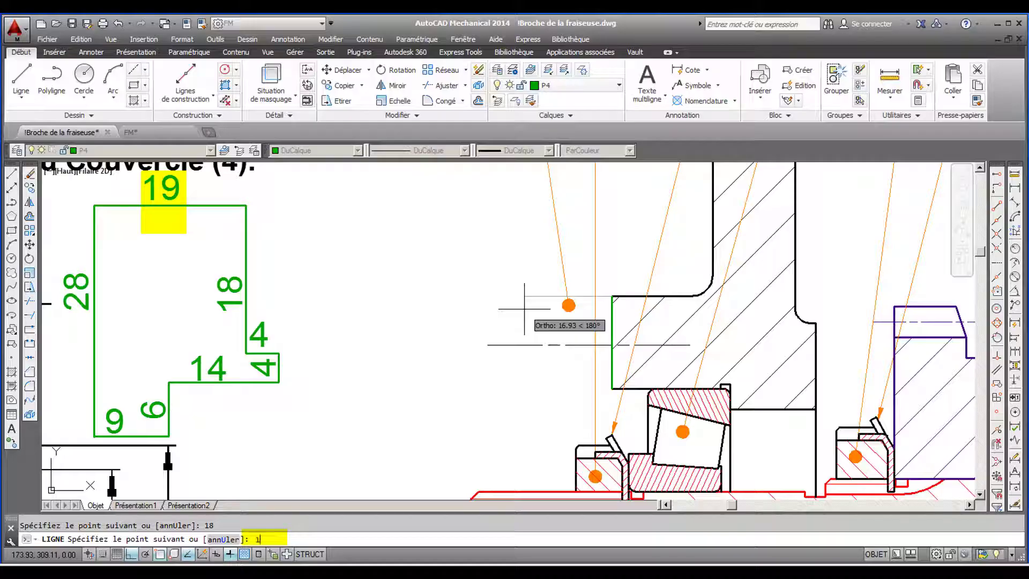
key("Return")
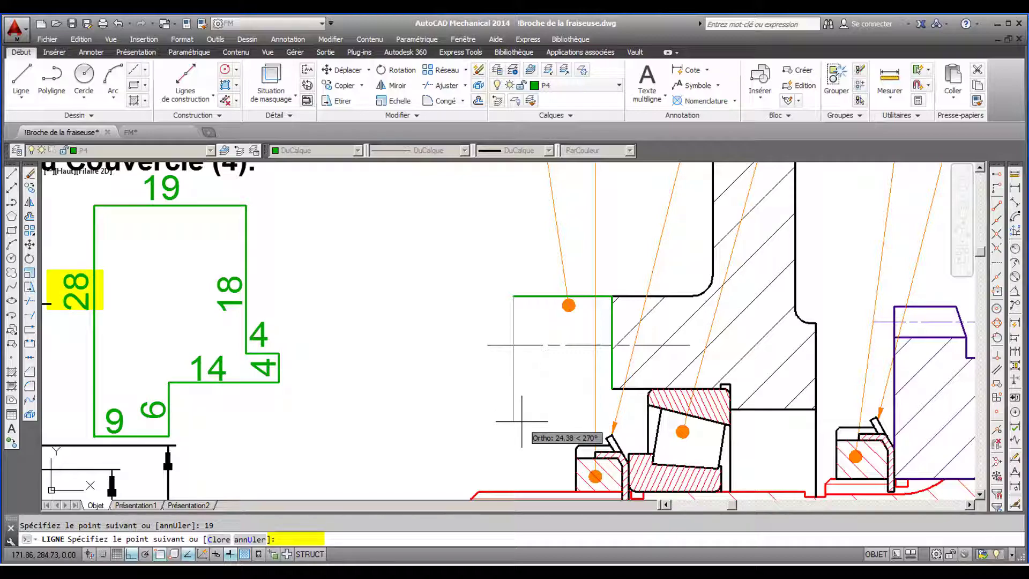
type("28")
key("Return")
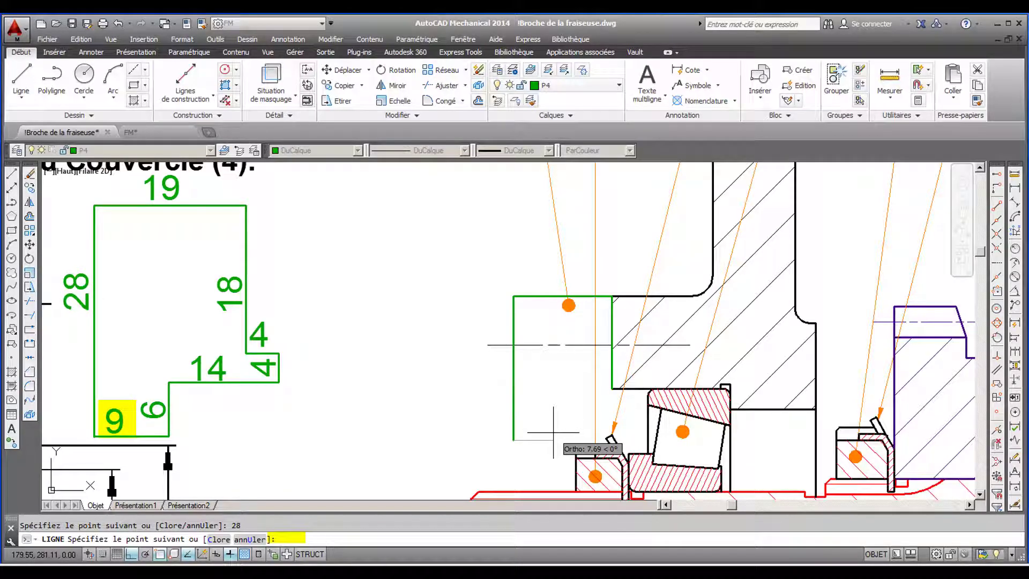
- Complete the half-outline of cover 4 with lines 9 right, 6 up, 14 right, 4 up and 4 left
key("Return")
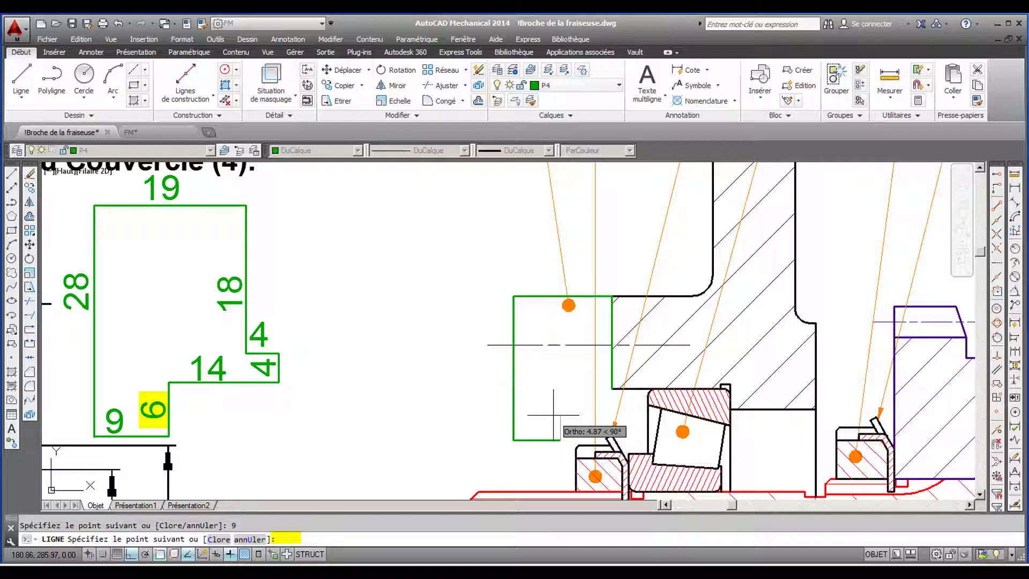
key("Return")
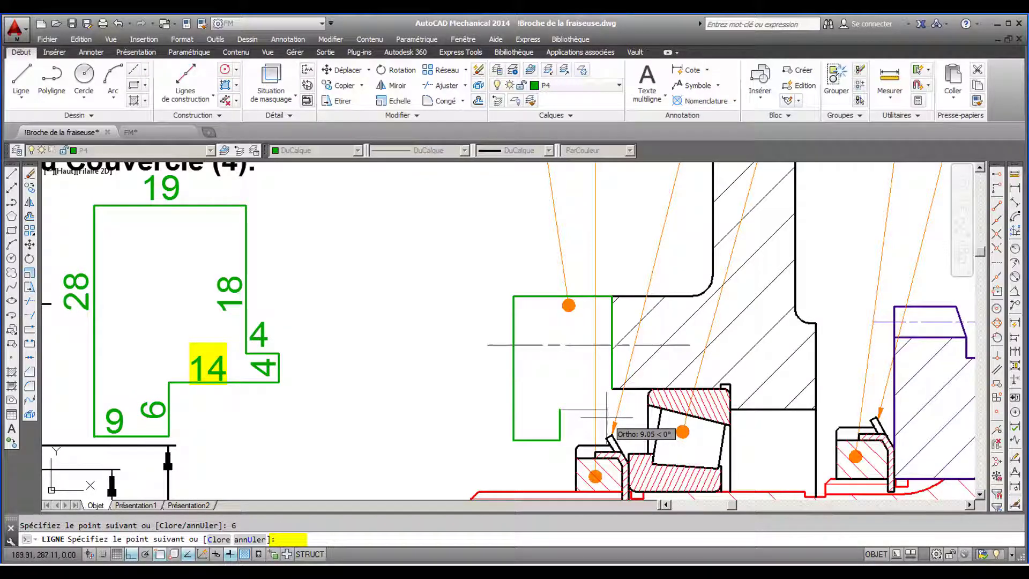
type("4")
key("Return")
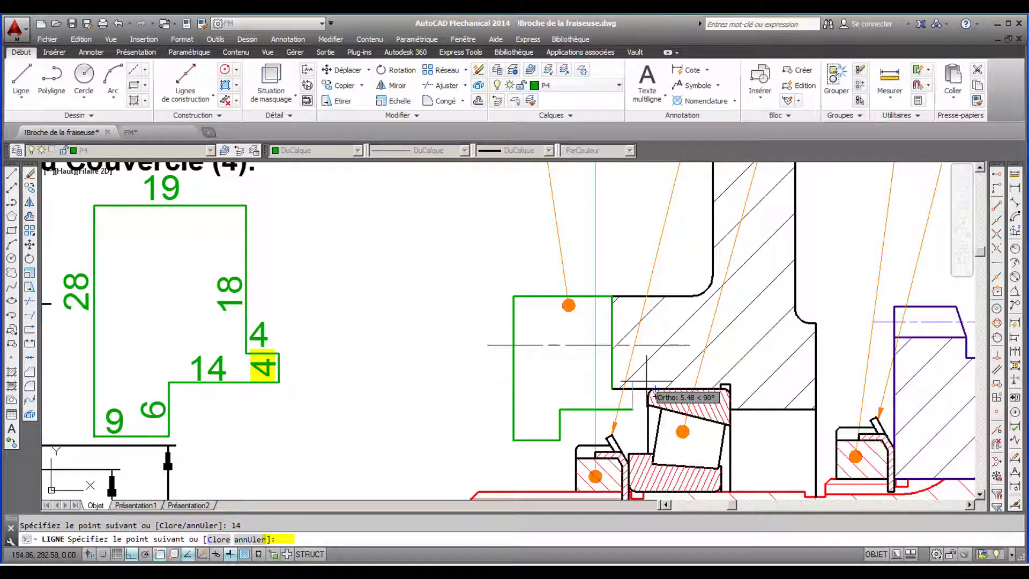
type("4")
key("Return")
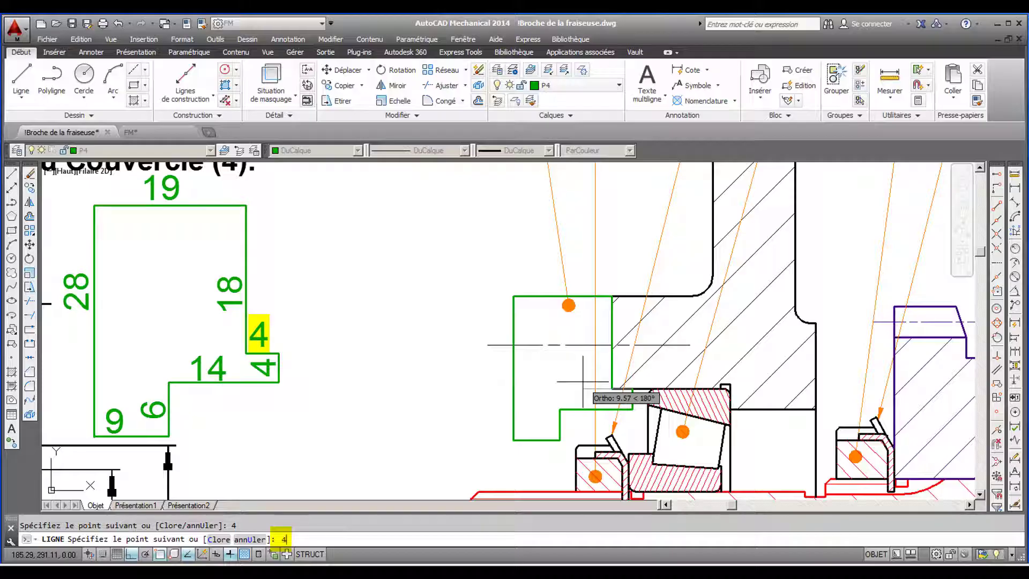
key("Return")
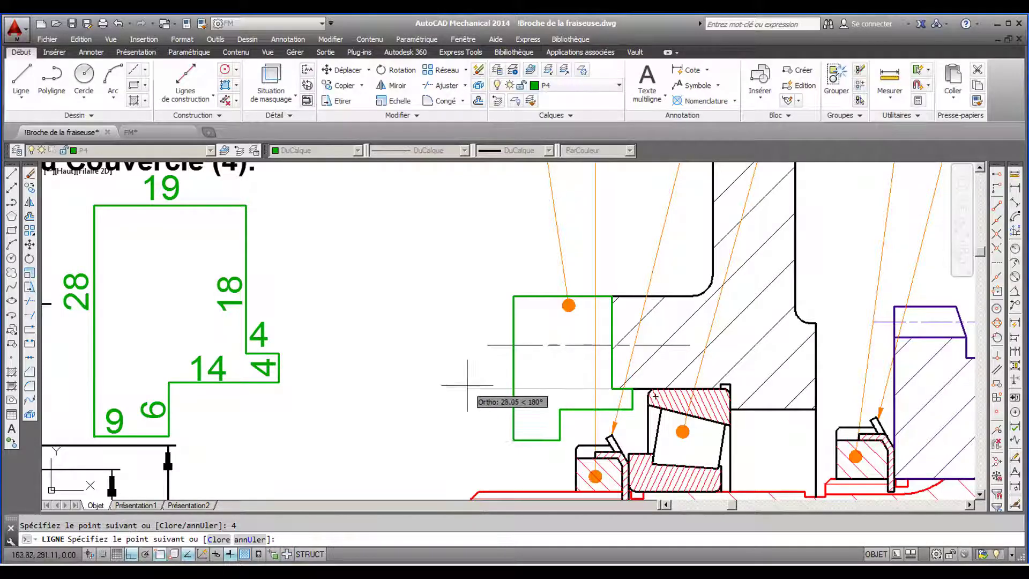
key("Escape")
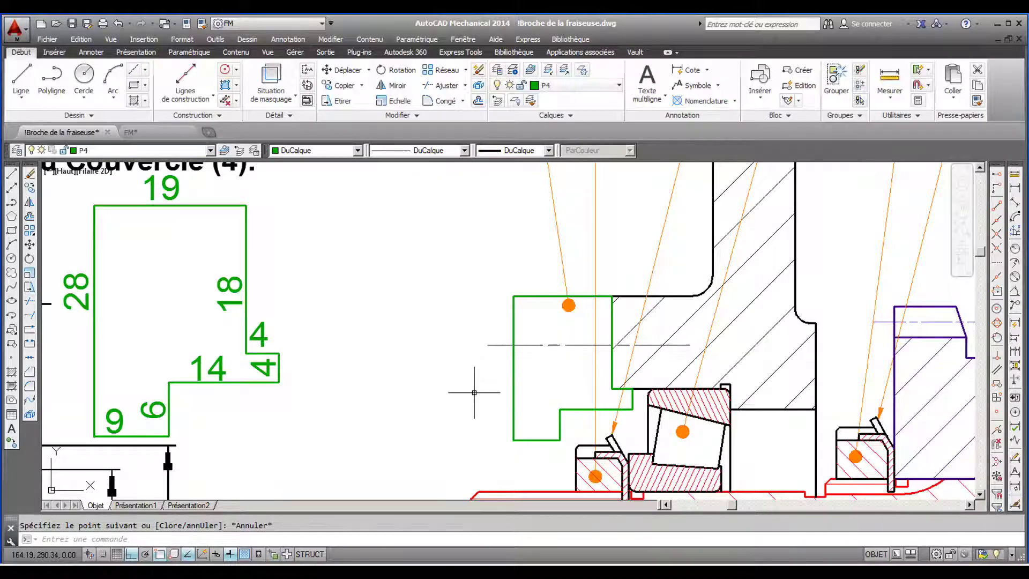
- Extend the three lower vertical edges of cover 4's outline to the spindle, with the bearing and spindle as boundaries
mouse_move(469, 384)
middle_mouse_down()
mouse_move(426, 360)
mouse_move(471, 380)
mouse_move(439, 402)
mouse_move(484, 388)
mouse_move(467, 394)
mouse_move(450, 324)
middle_mouse_up()
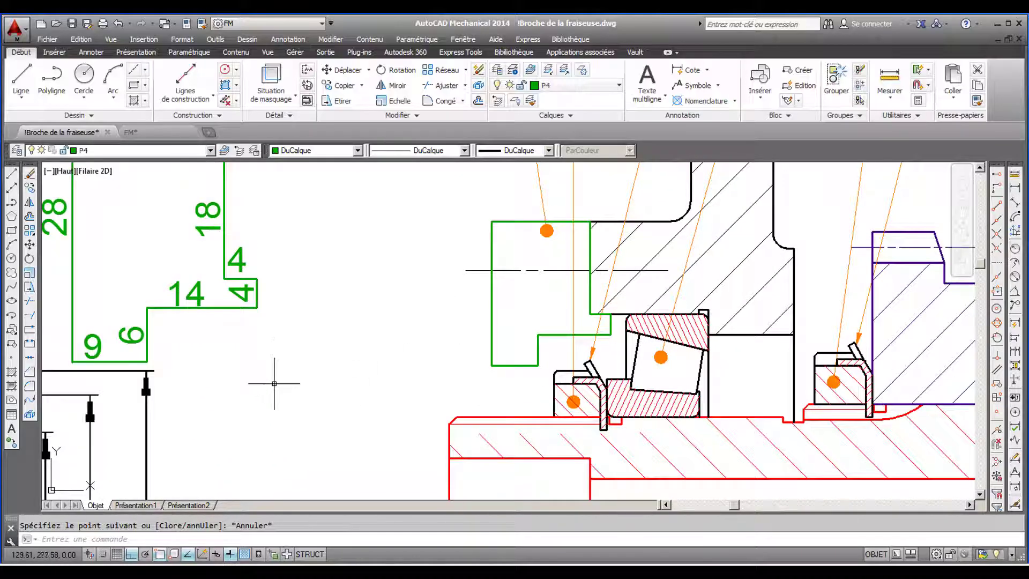
left_click(30, 314)
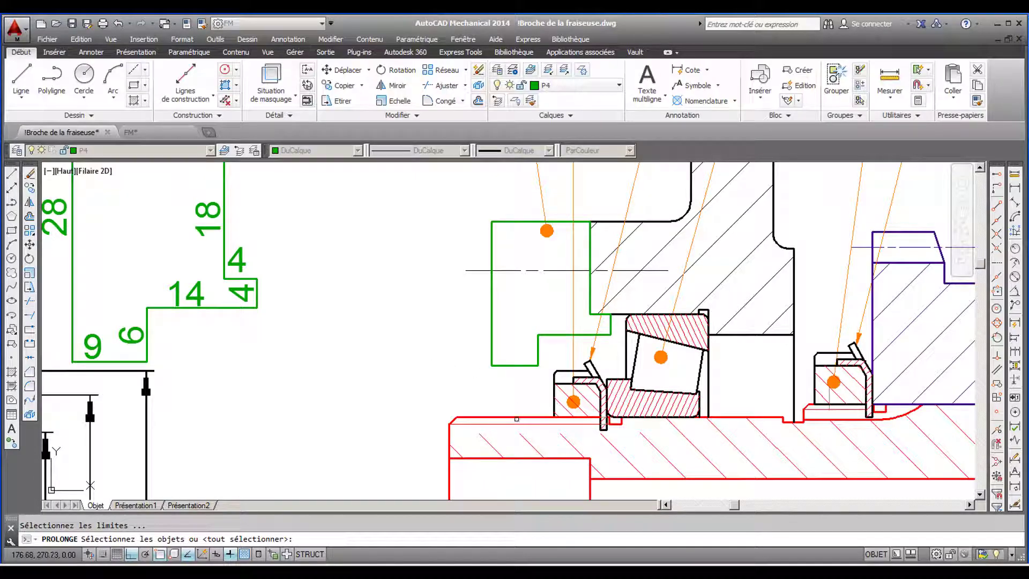
left_click(608, 389)
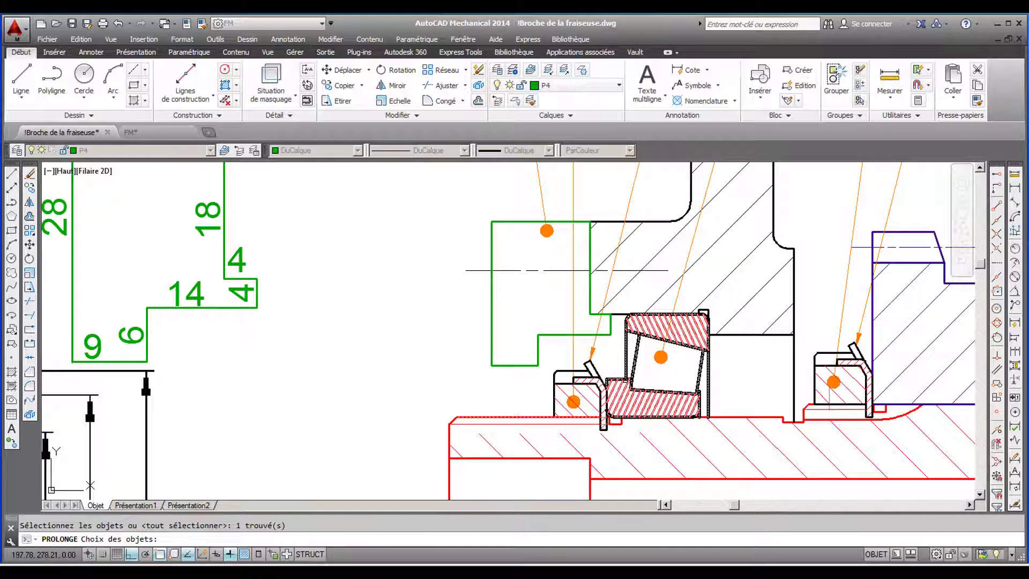
left_click(656, 383)
key("Return")
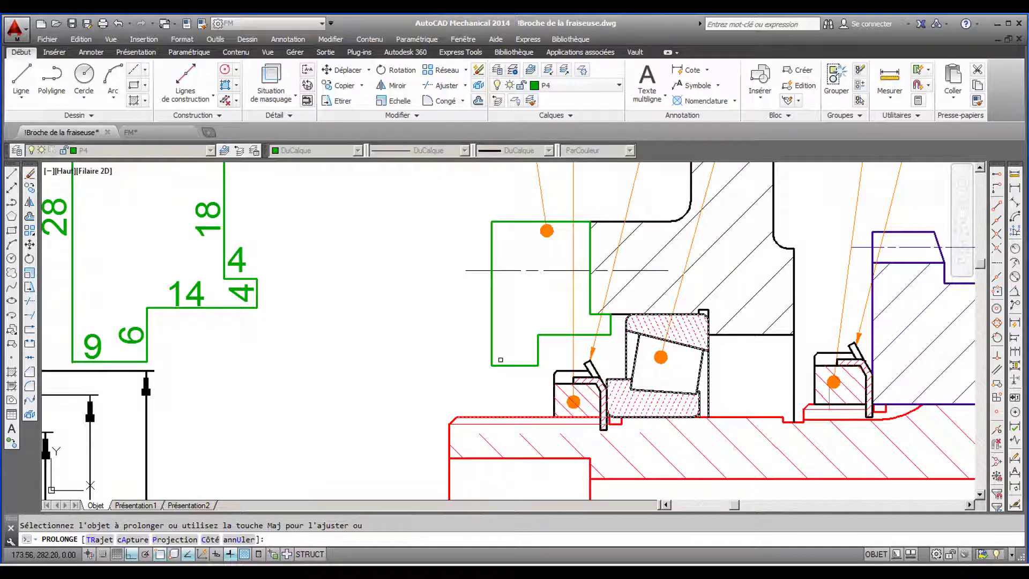
left_click(494, 358)
left_click(537, 349)
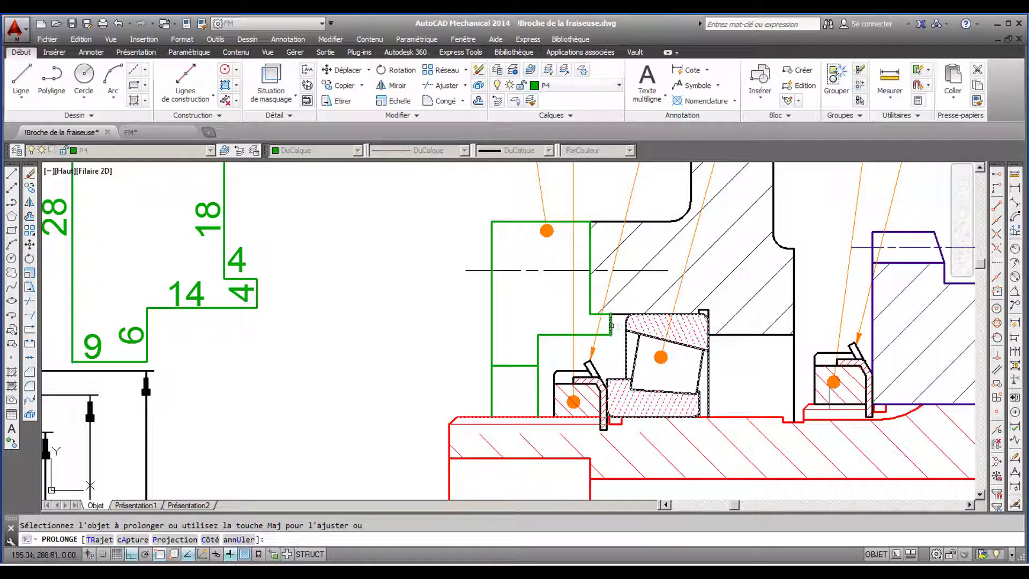
left_click(611, 326)
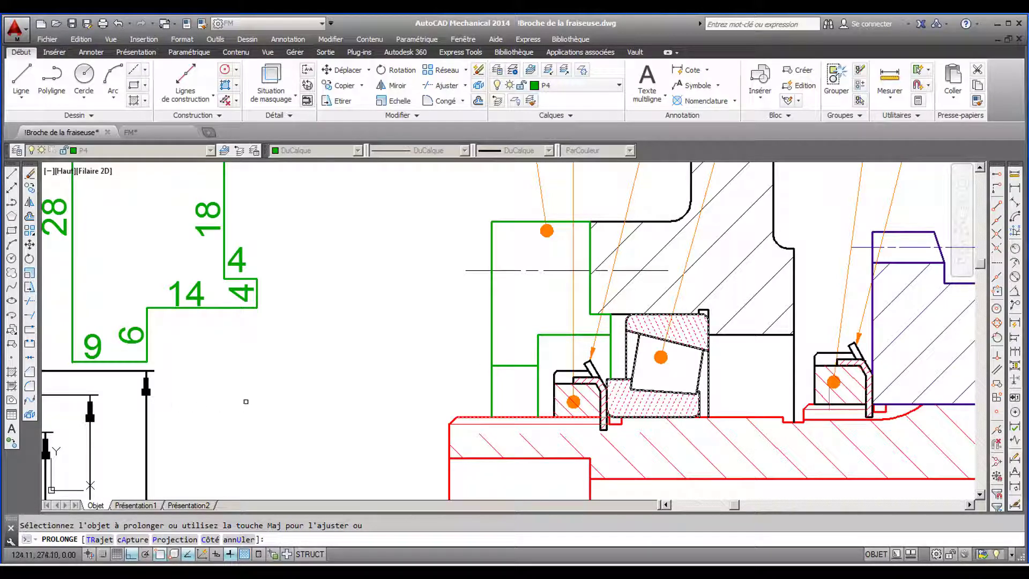
- Undo the edge extensions, the half-outline drawn for cover 4 and the pasted green reference outline
scroll(335, 386, "down", 2)
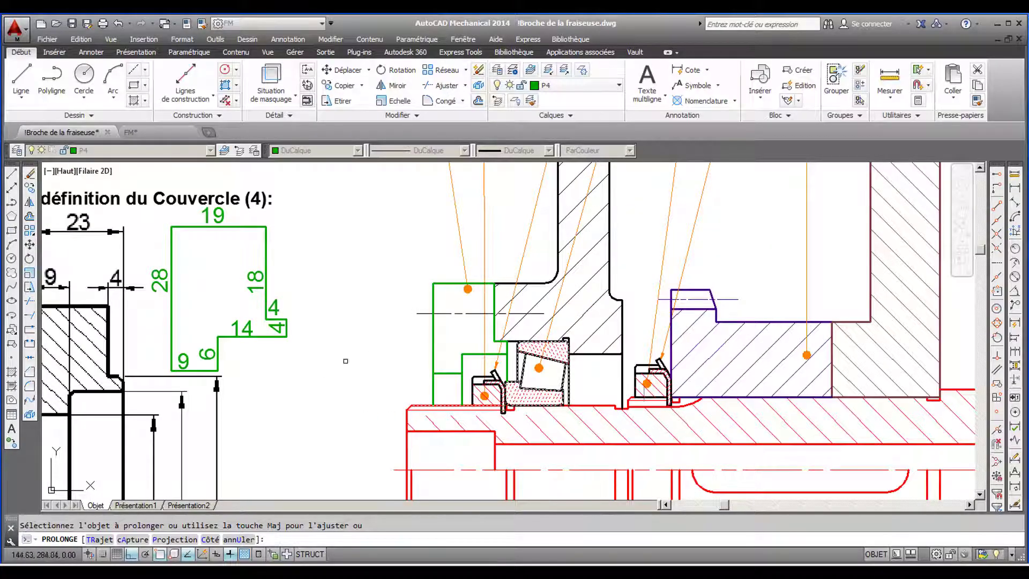
middle_click_drag(345, 361, 446, 357)
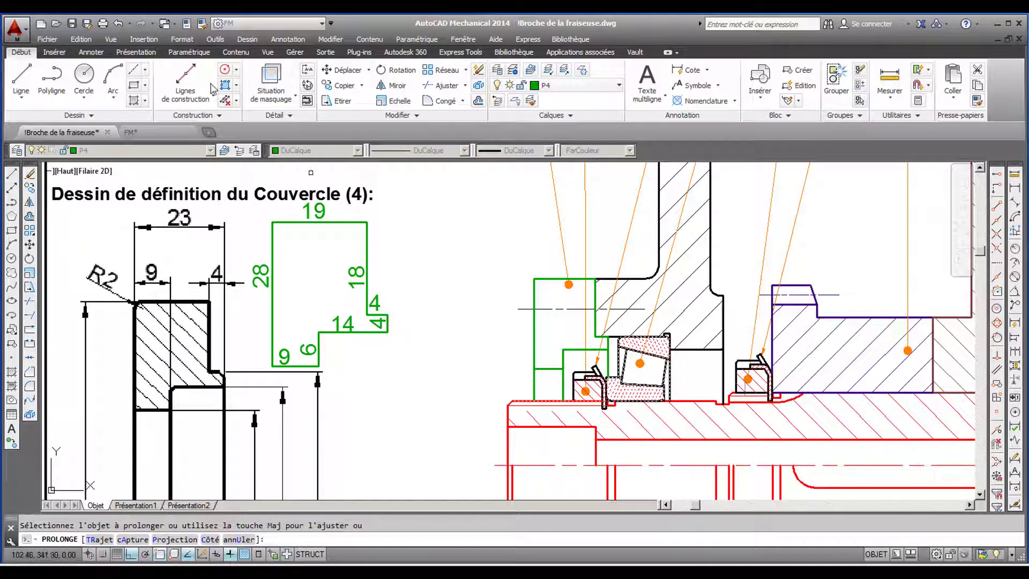
left_click(120, 24)
left_click(120, 24)
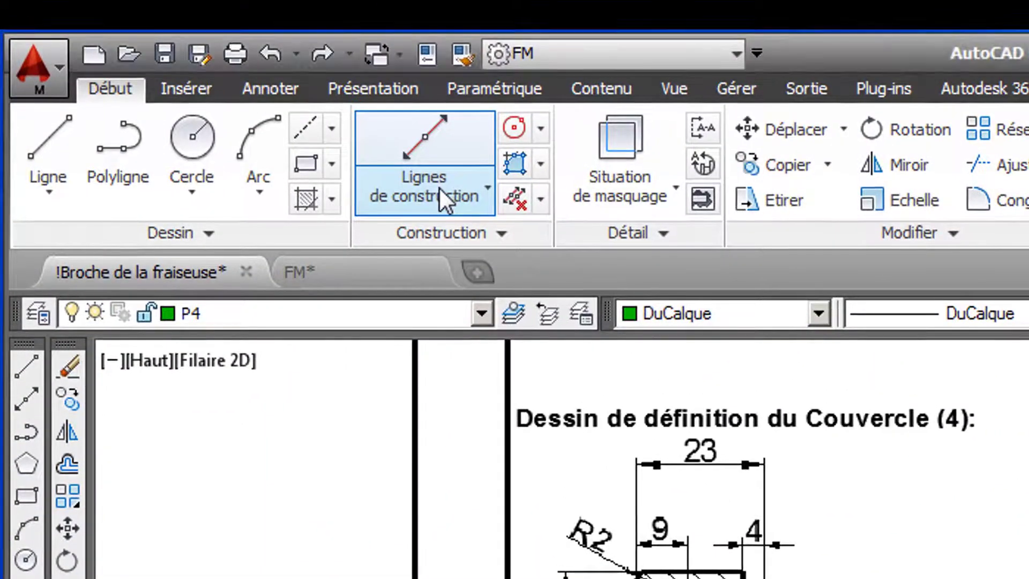
- Place a vertical construction line through the upper corner of the housing's end face beside bearing 5
left_click(439, 192)
left_click(472, 448)
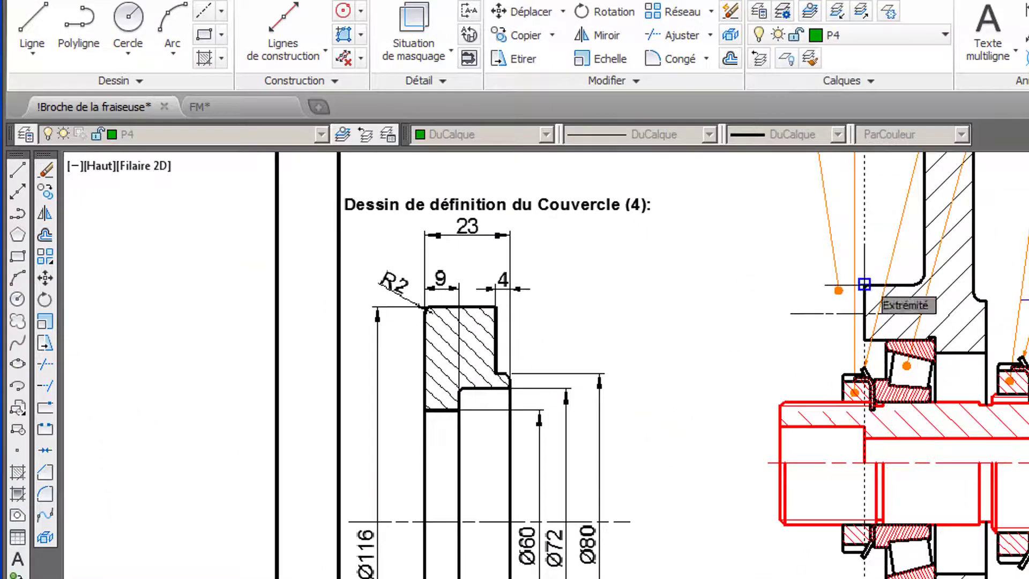
left_click(863, 284)
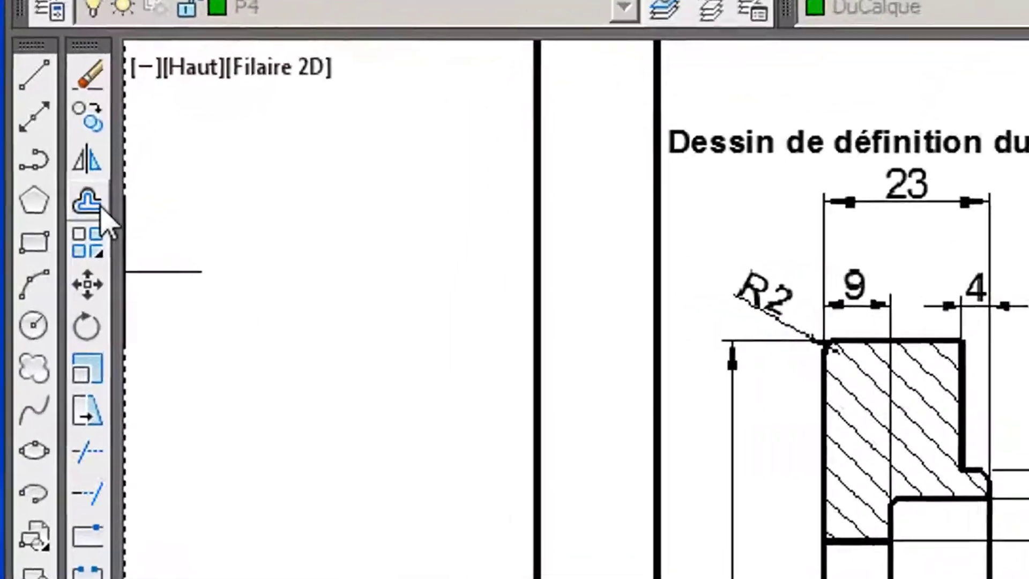
- Offset the vertical construction line 4 to the right, that copy 23 to the left, and the resulting line 9 to the right
left_click(105, 207)
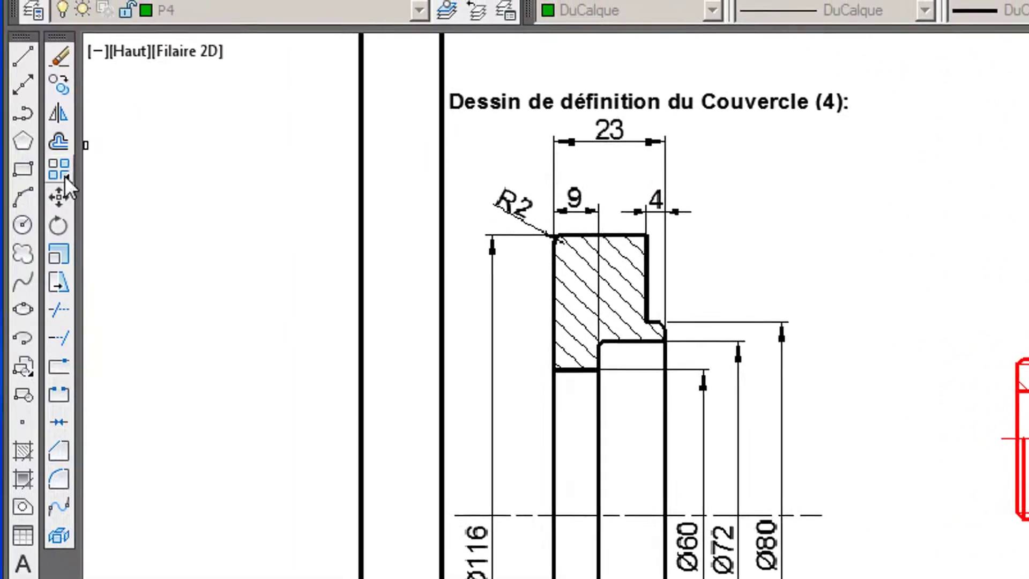
left_click(60, 140)
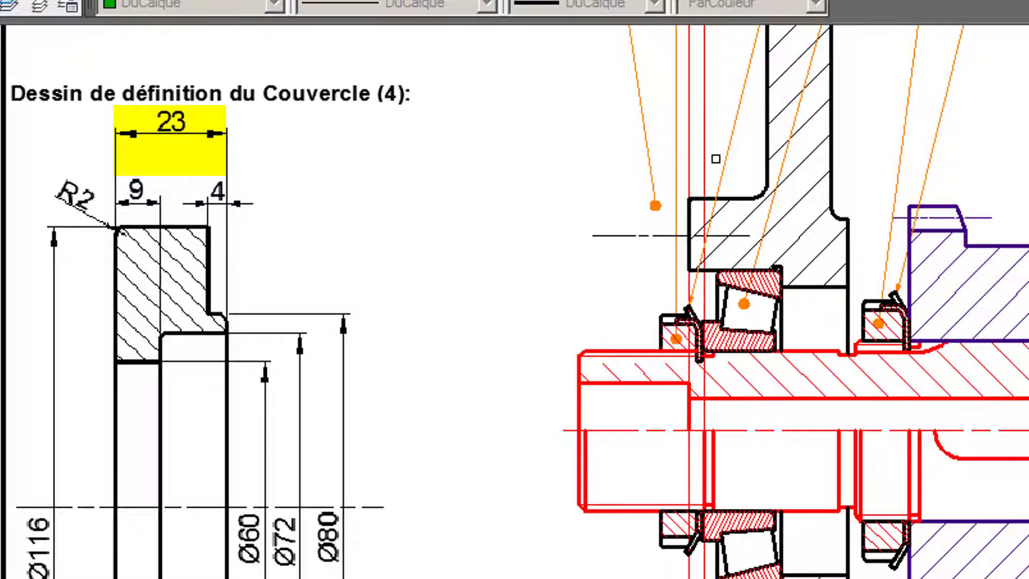
left_click(705, 159)
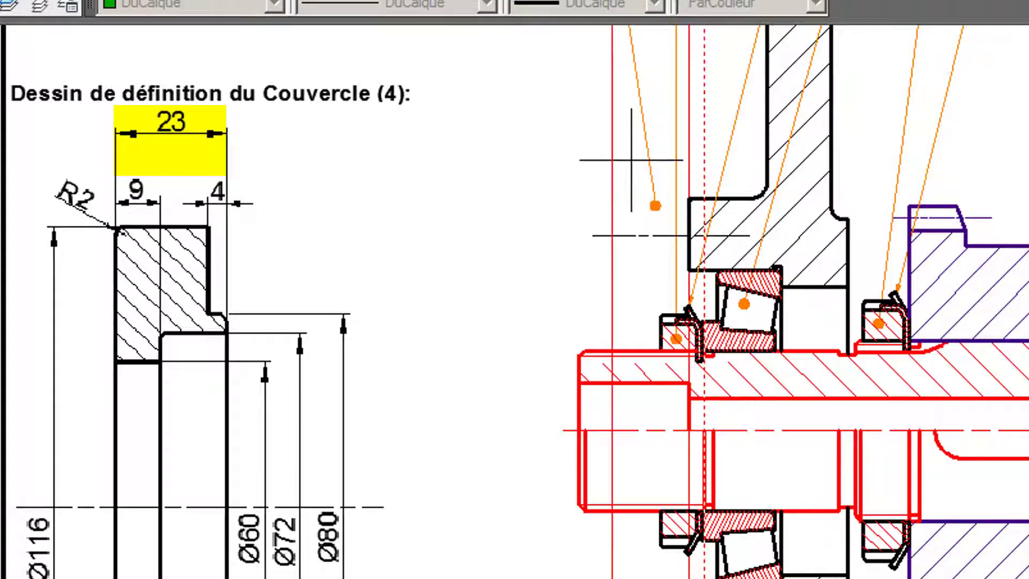
left_click(589, 162)
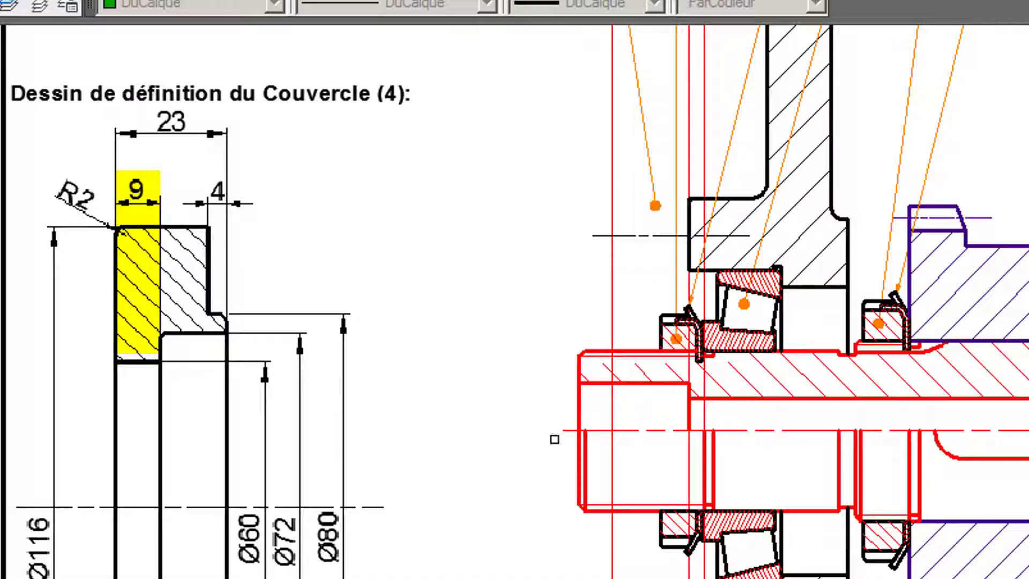
left_click(612, 188)
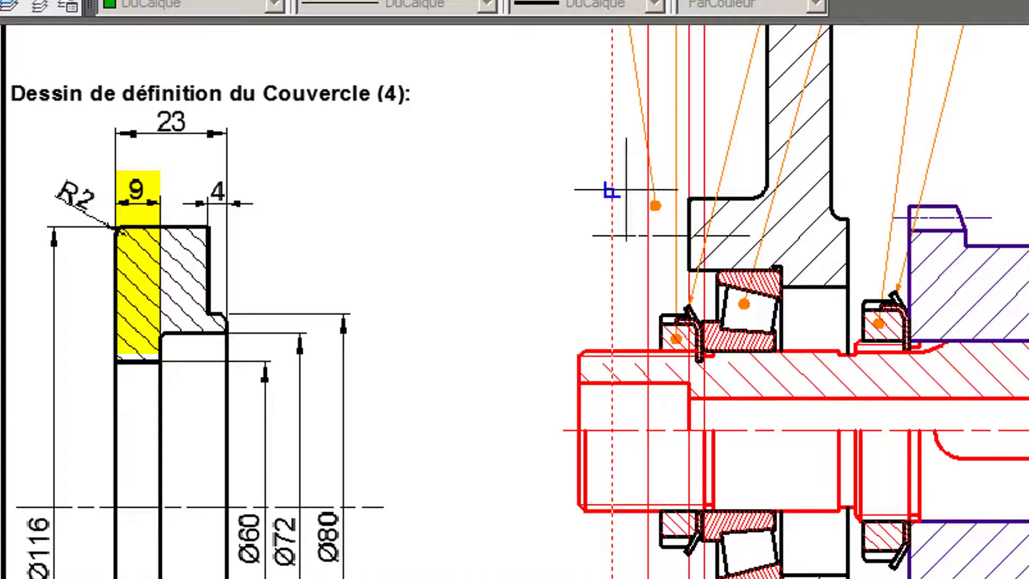
left_click(659, 105)
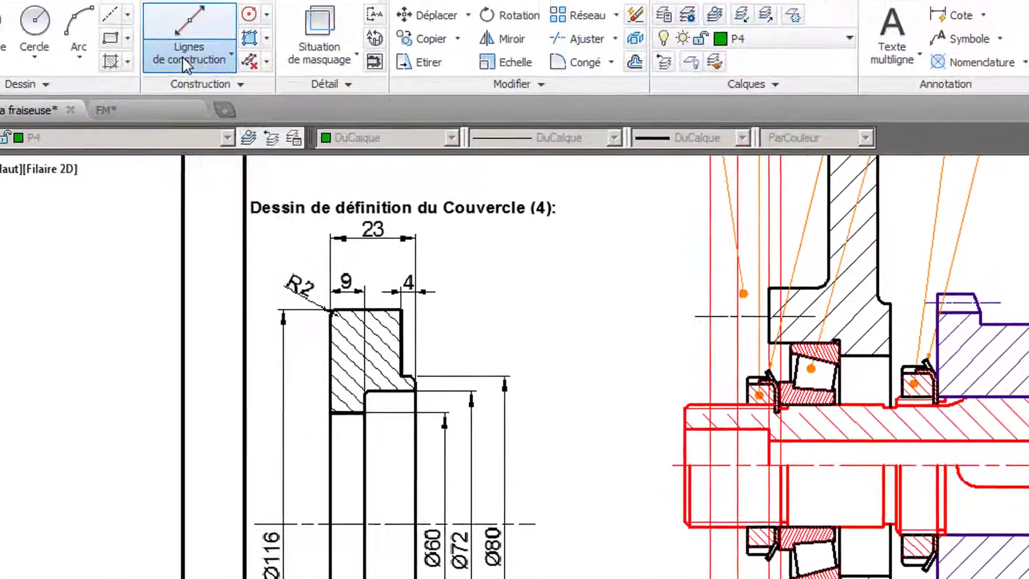
- Place a horizontal construction line through the spindle's end on its centre axis
left_click(193, 60)
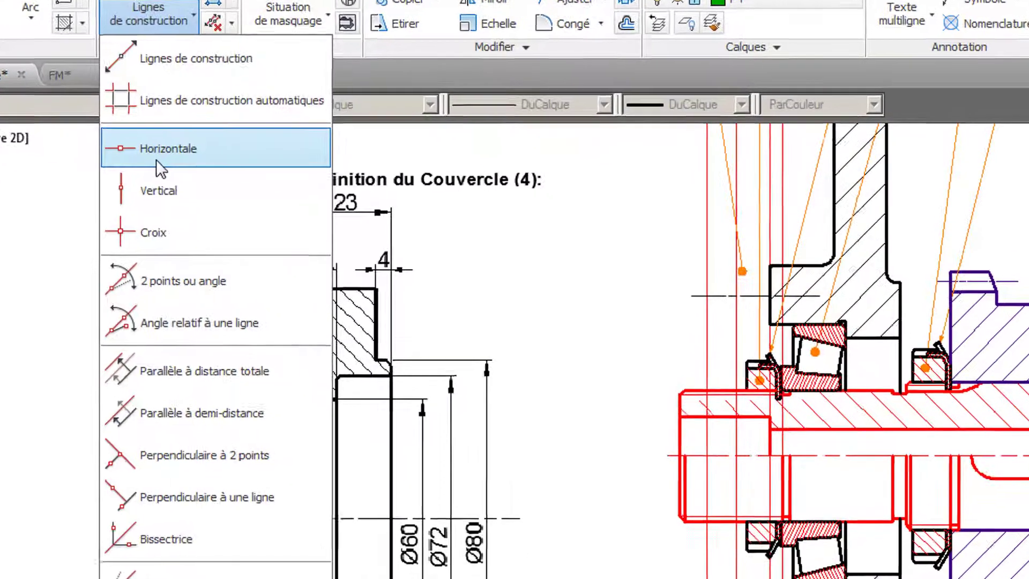
left_click(206, 193)
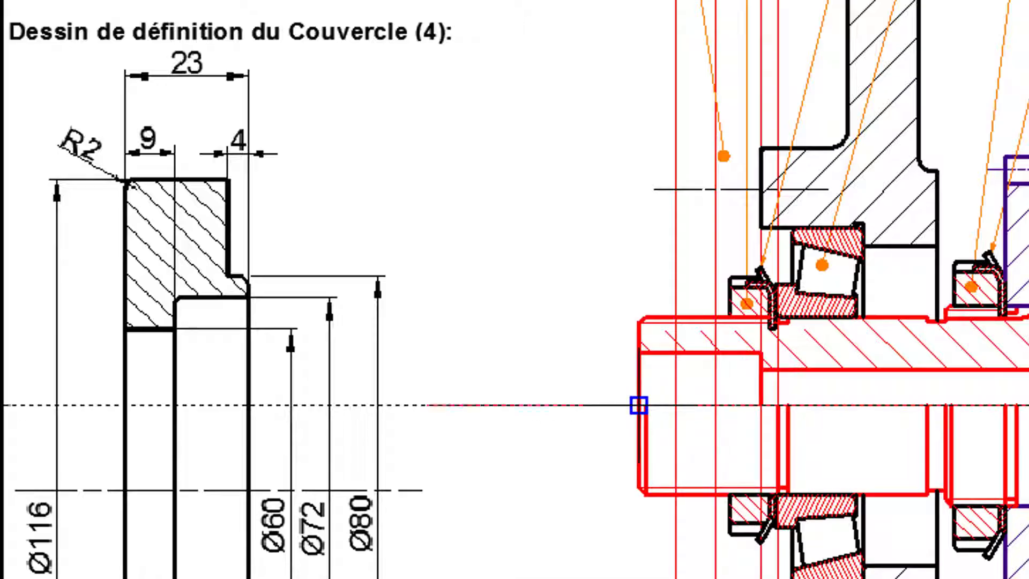
left_click(638, 405)
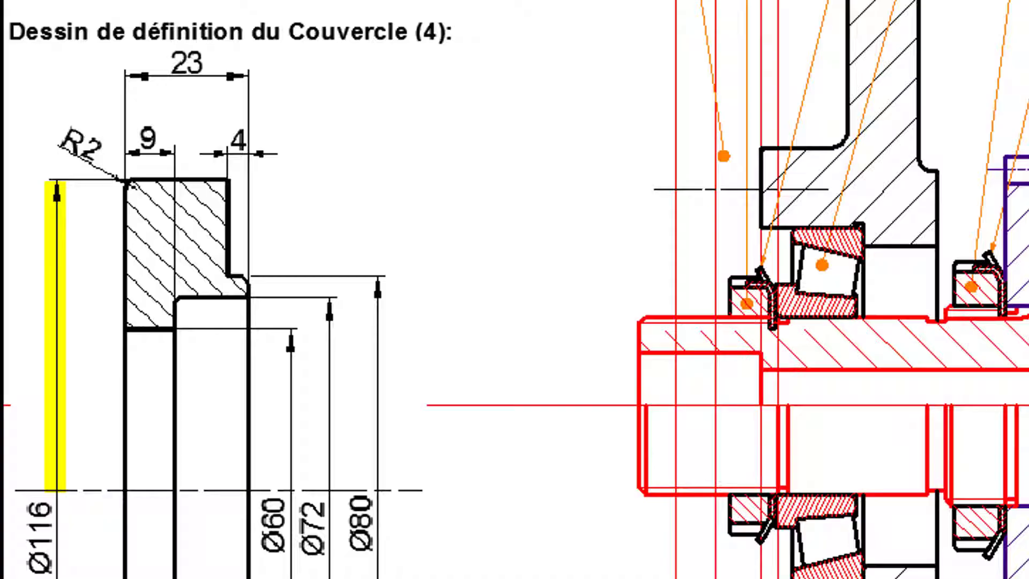
- Offset the axis construction line upward by half of each cover diameter: Ø116, Ø60, Ø72 and Ø80
left_click(593, 405)
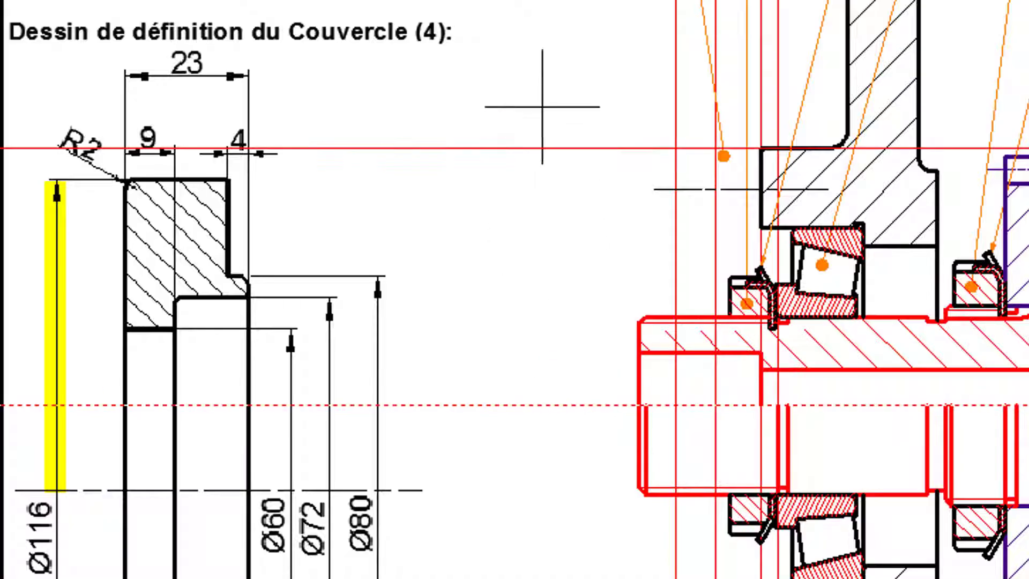
left_click(542, 106)
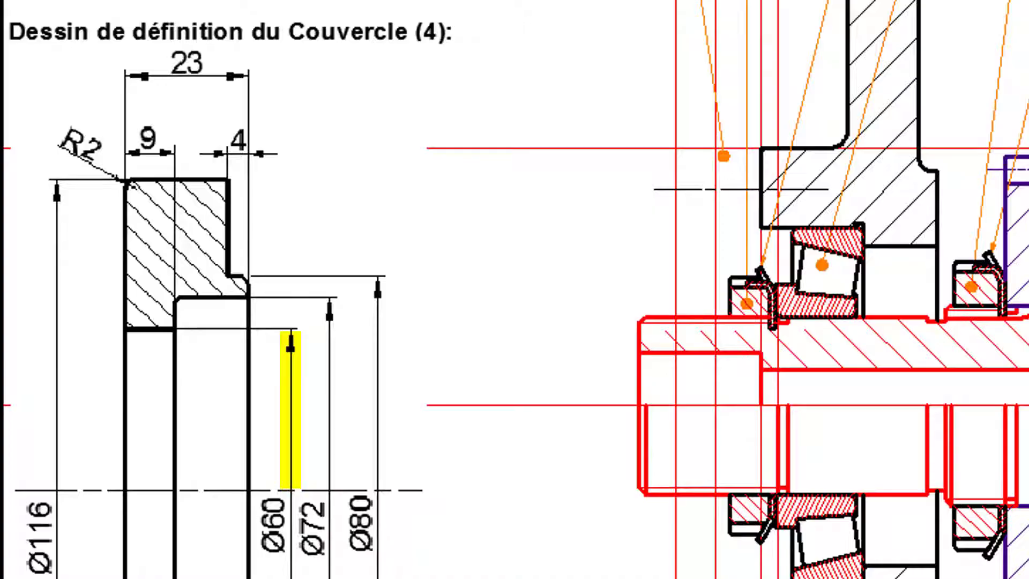
left_click(569, 404)
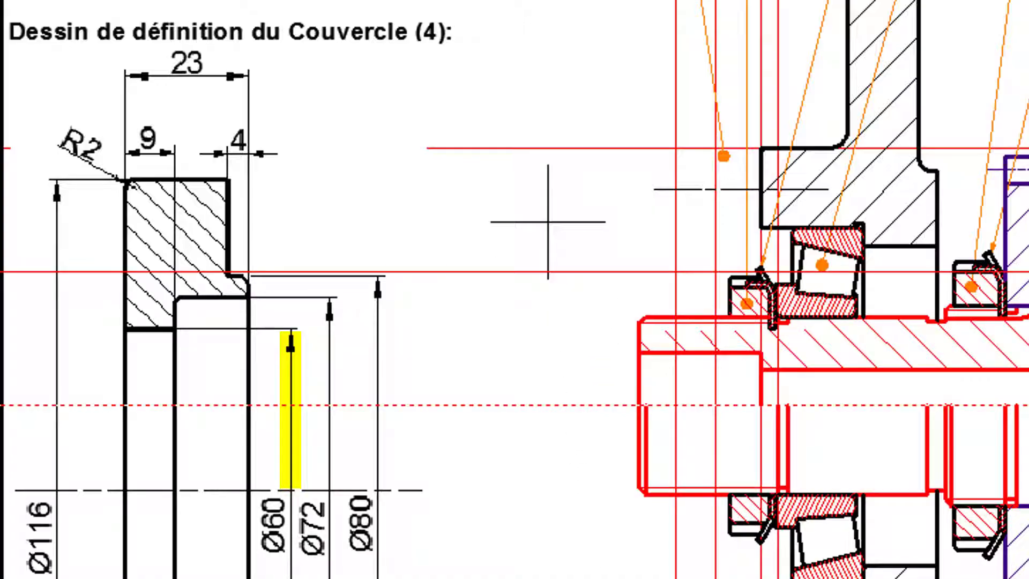
left_click(536, 90)
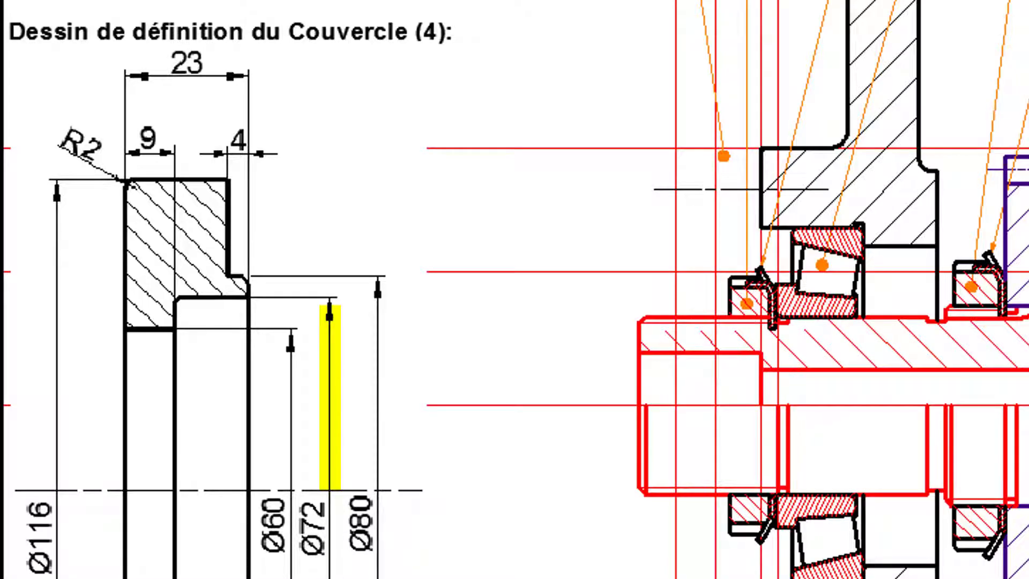
left_click(505, 404)
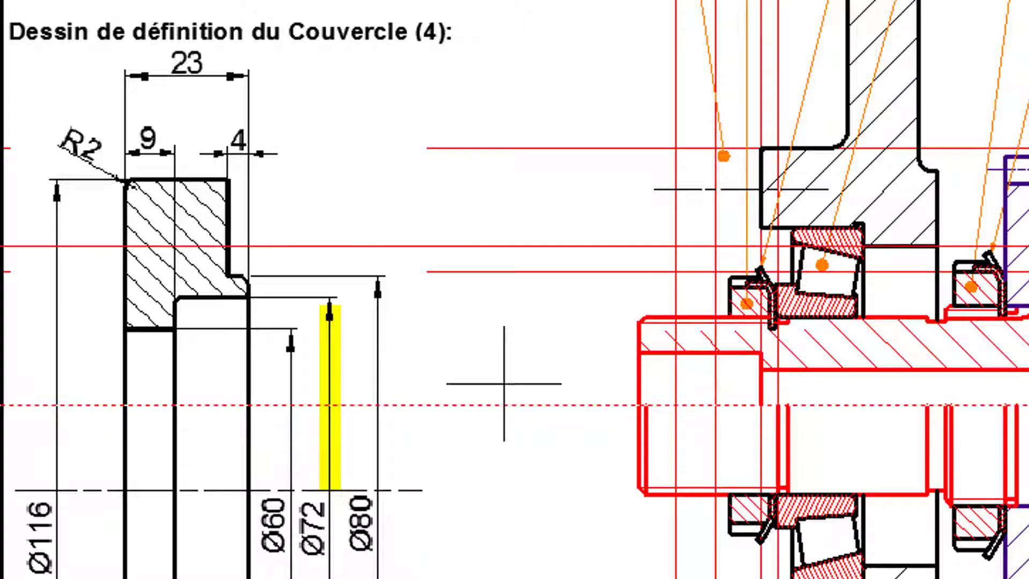
left_click(496, 196)
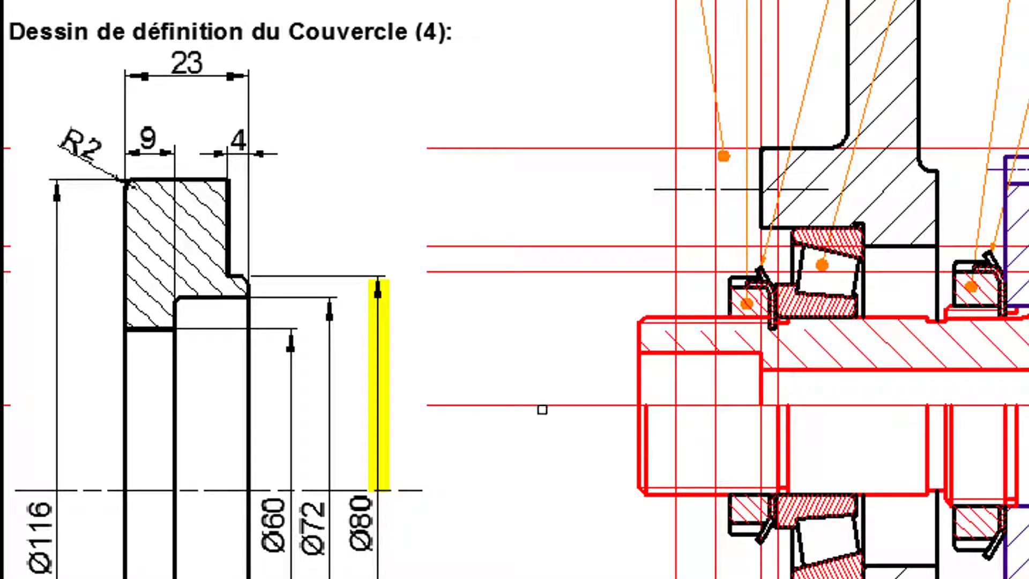
left_click(542, 406)
left_click(536, 107)
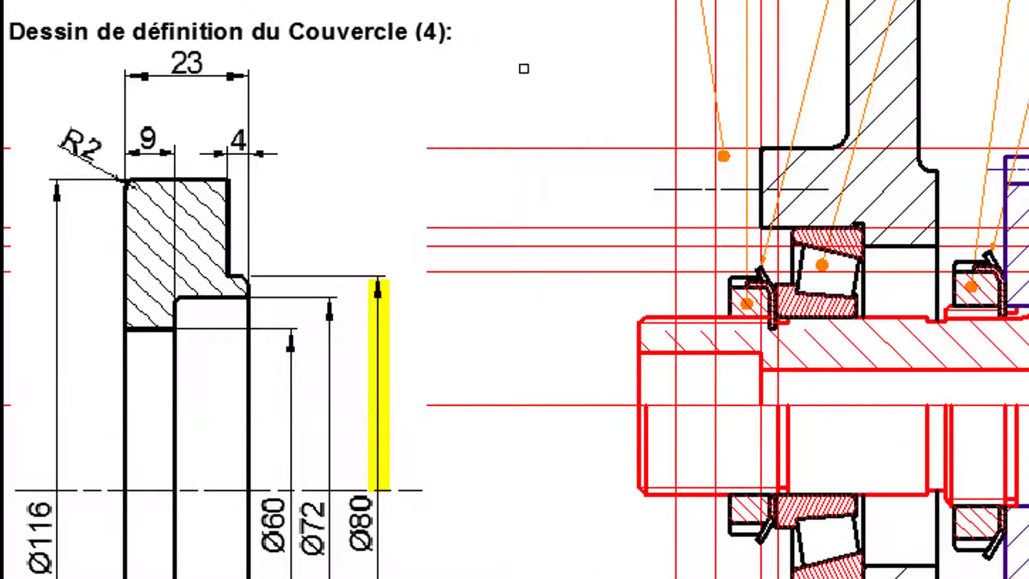
- Trace cover 4's stepped upper half-section with lines through the construction line intersections, and erase all construction lines
scroll(777, 159, "up", 4)
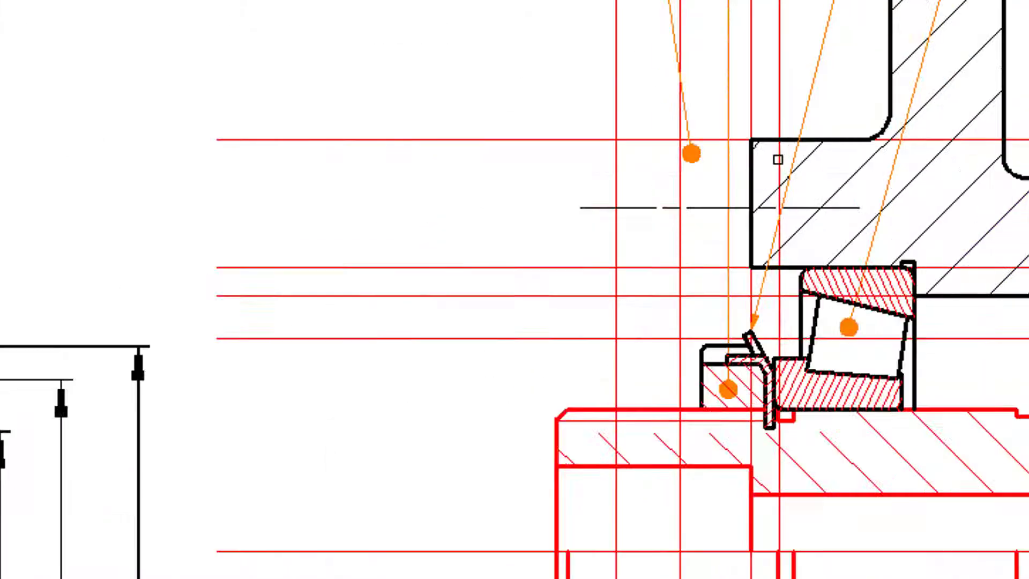
mouse_move(774, 160)
middle_mouse_down()
mouse_move(528, 172)
mouse_move(465, 151)
middle_mouse_up()
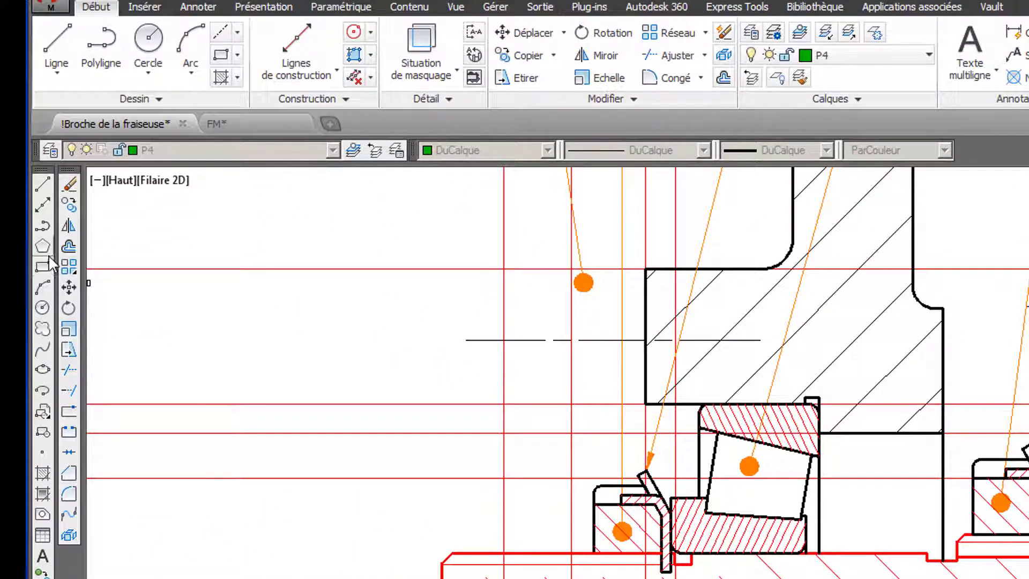
left_click(42, 184)
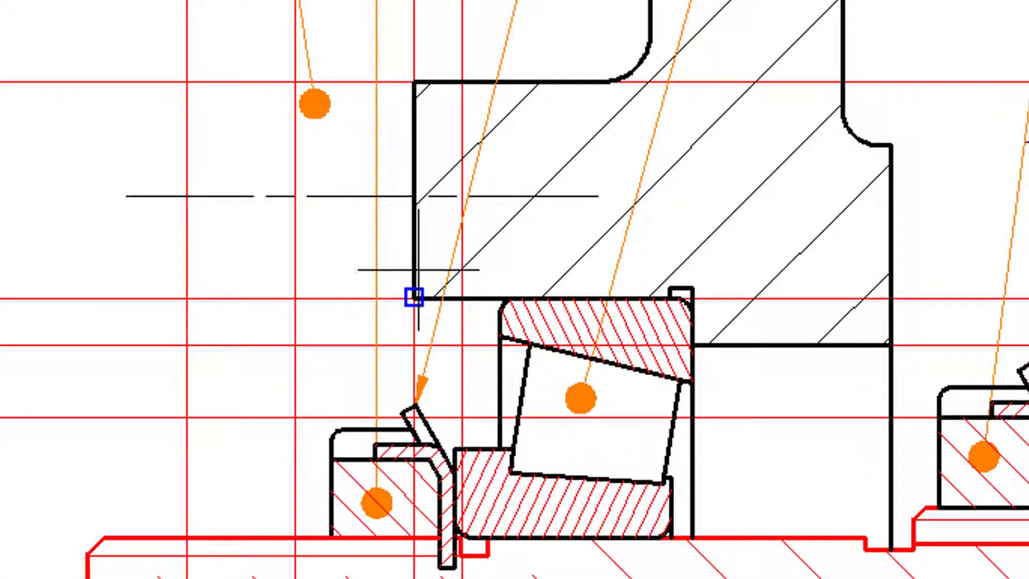
left_click(413, 296)
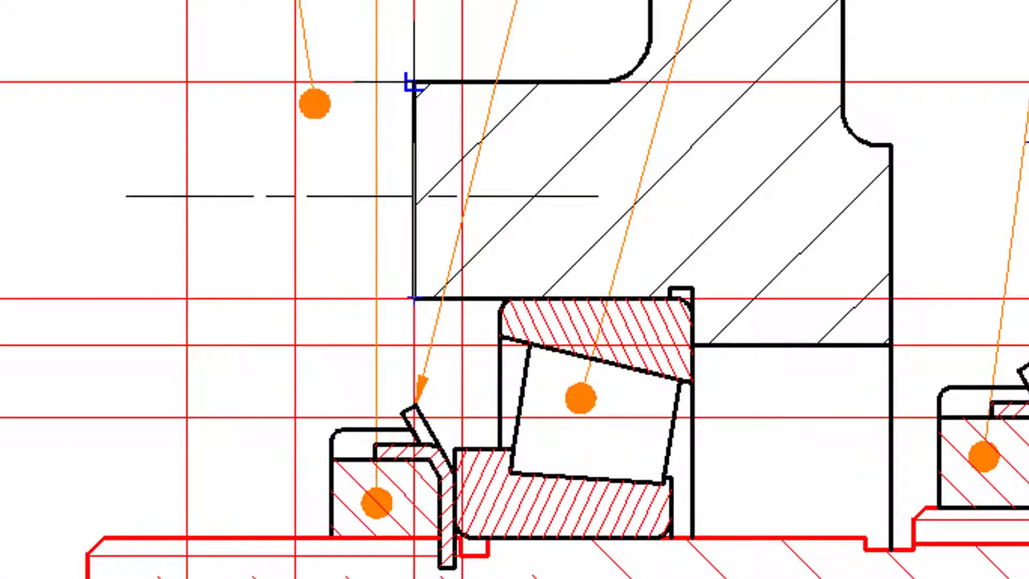
left_click(414, 82)
left_click(186, 82)
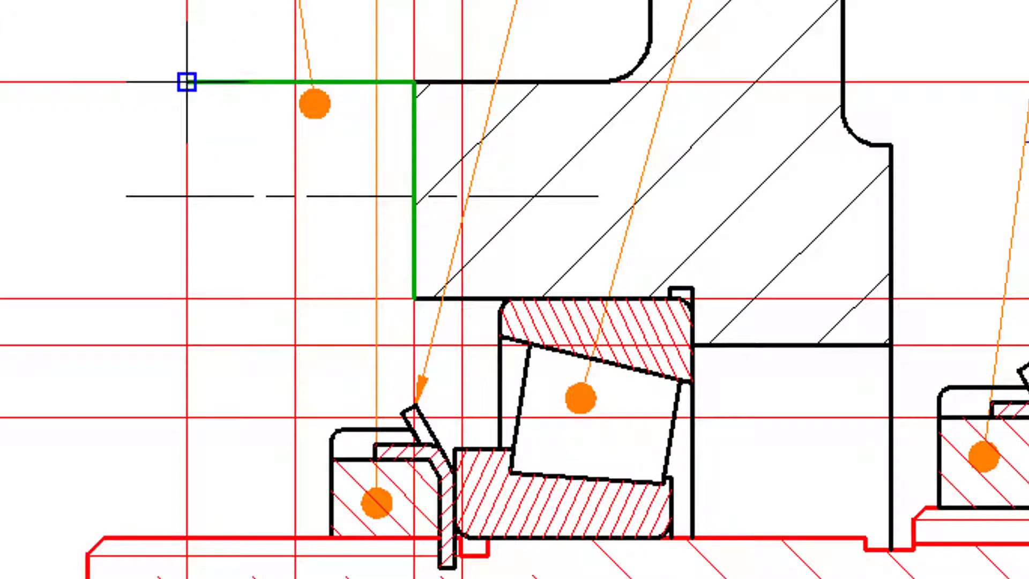
left_click(186, 416)
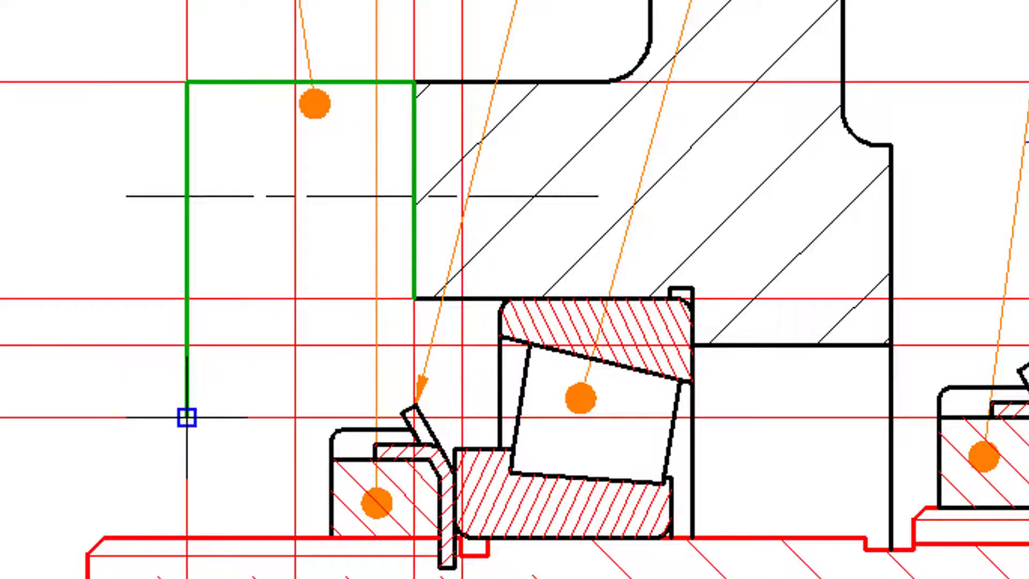
left_click(295, 417)
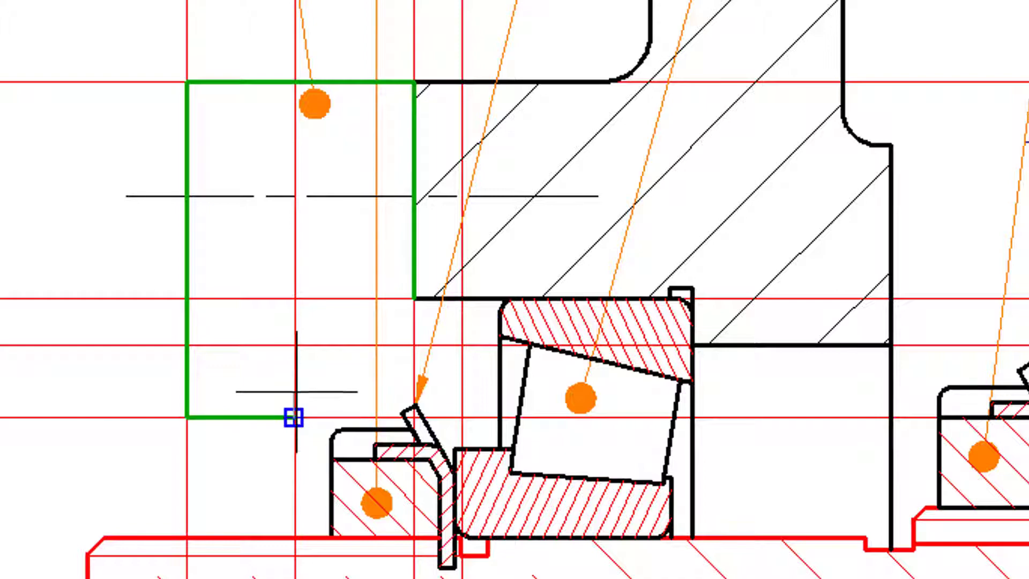
left_click(295, 345)
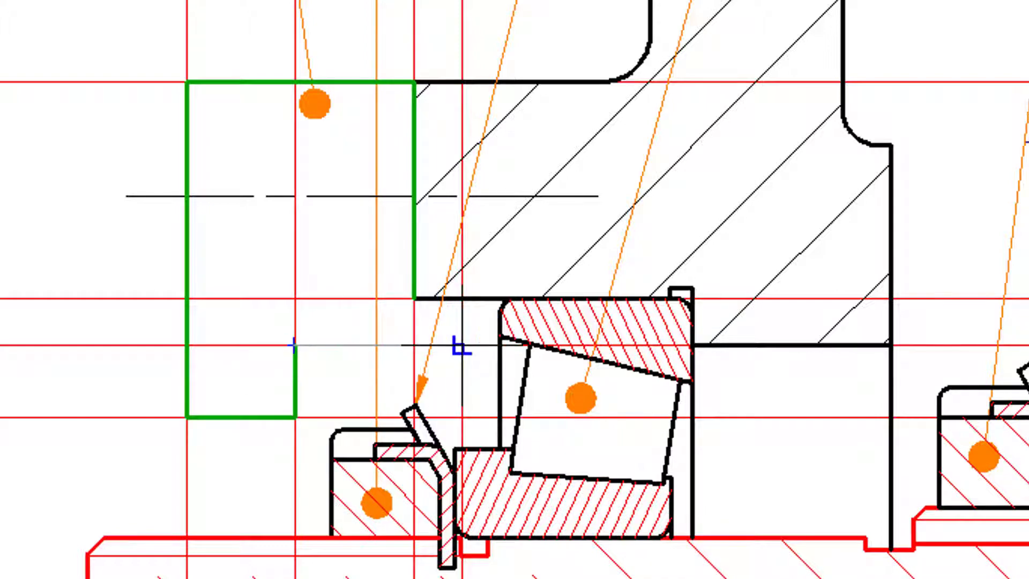
left_click(462, 345)
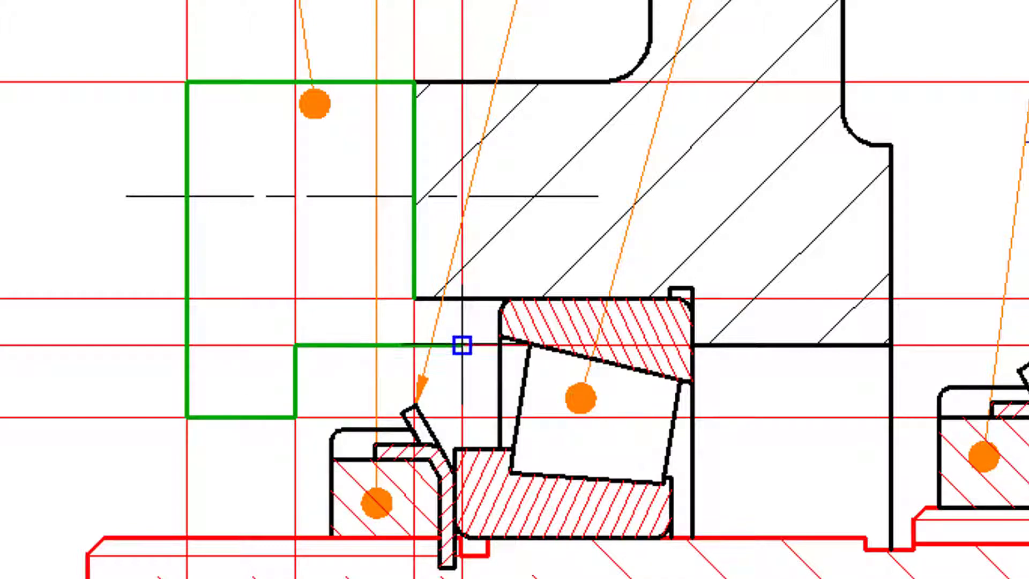
left_click(462, 298)
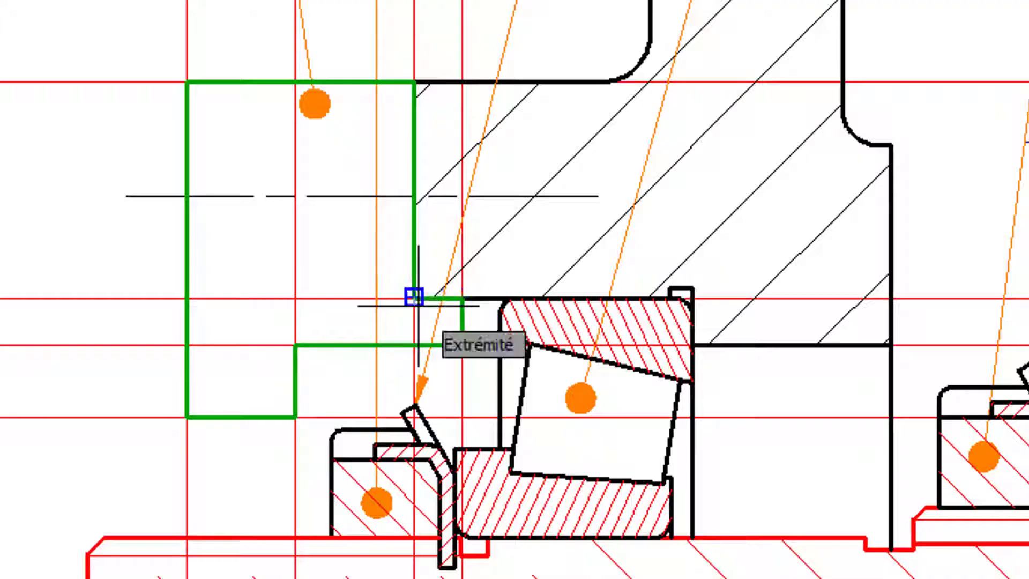
left_click(414, 296)
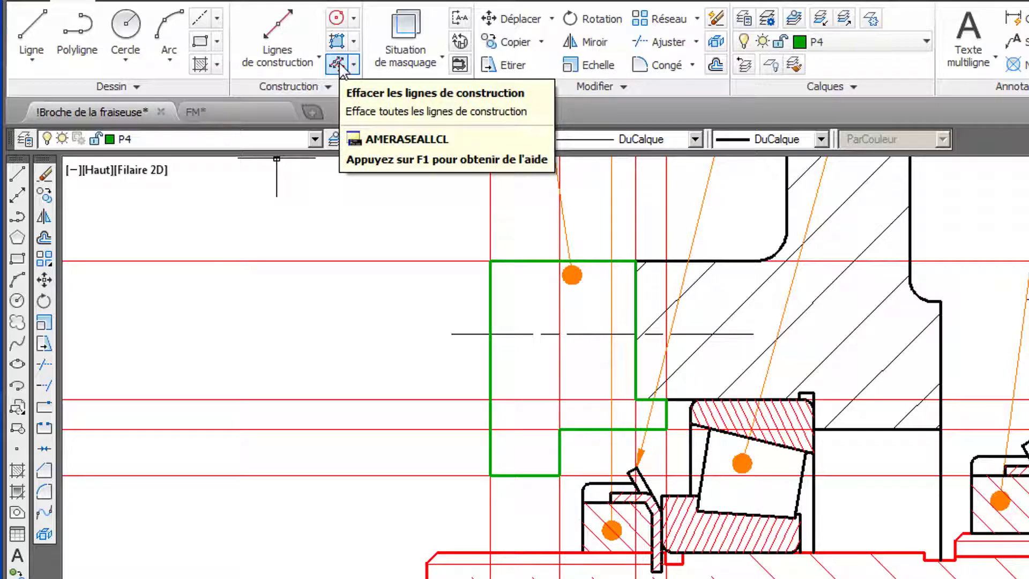
left_click(338, 64)
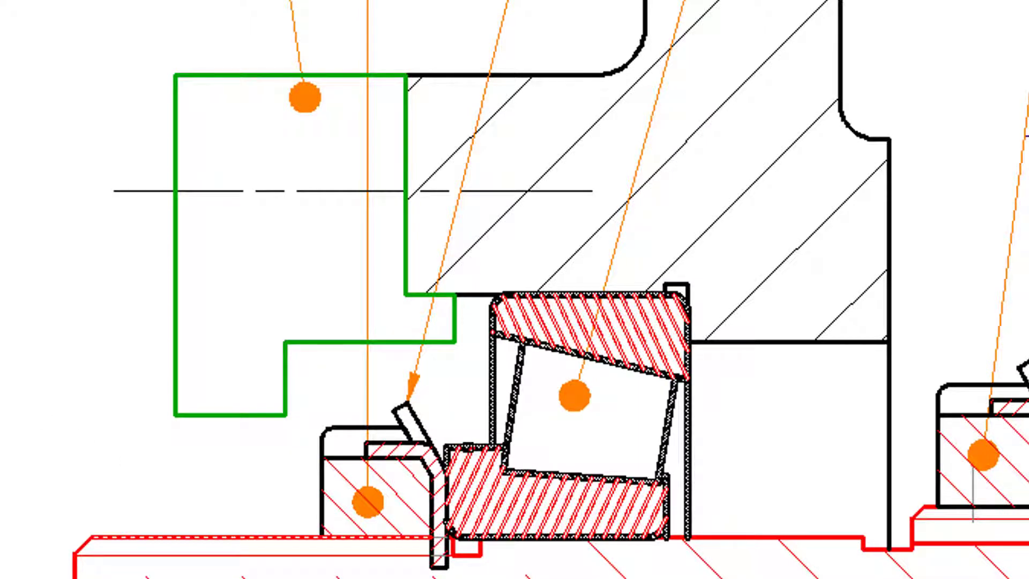
- Extend cover 4's outer face, recess face and inner face lines down to the spindle's upper edge and bearing 5
left_click(463, 447)
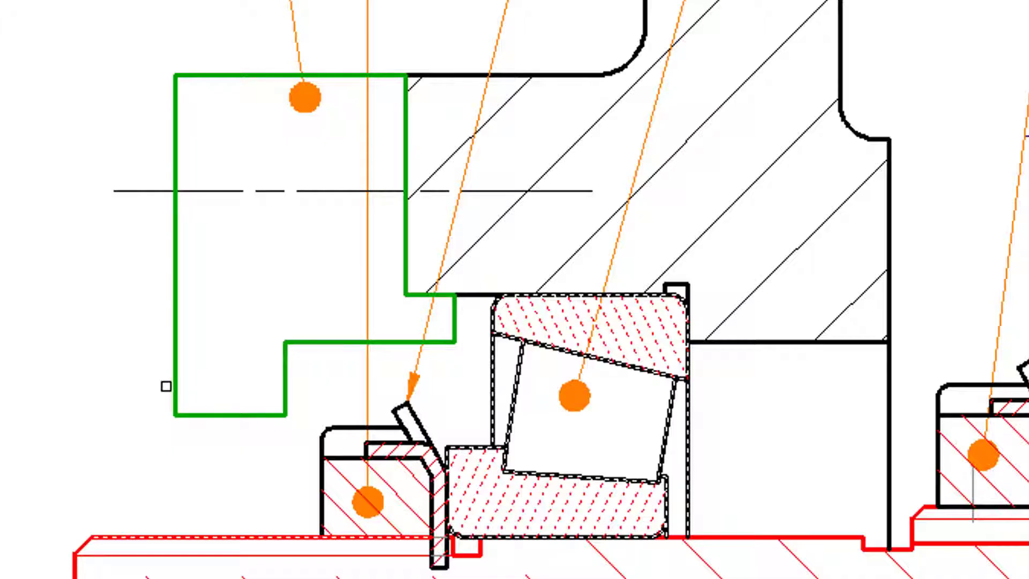
left_click(176, 387)
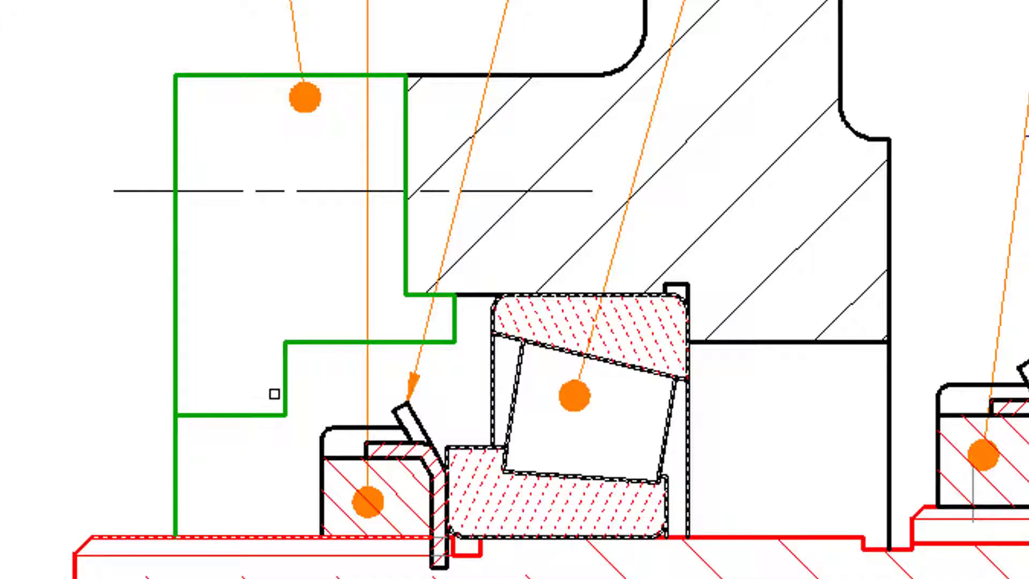
left_click(281, 395)
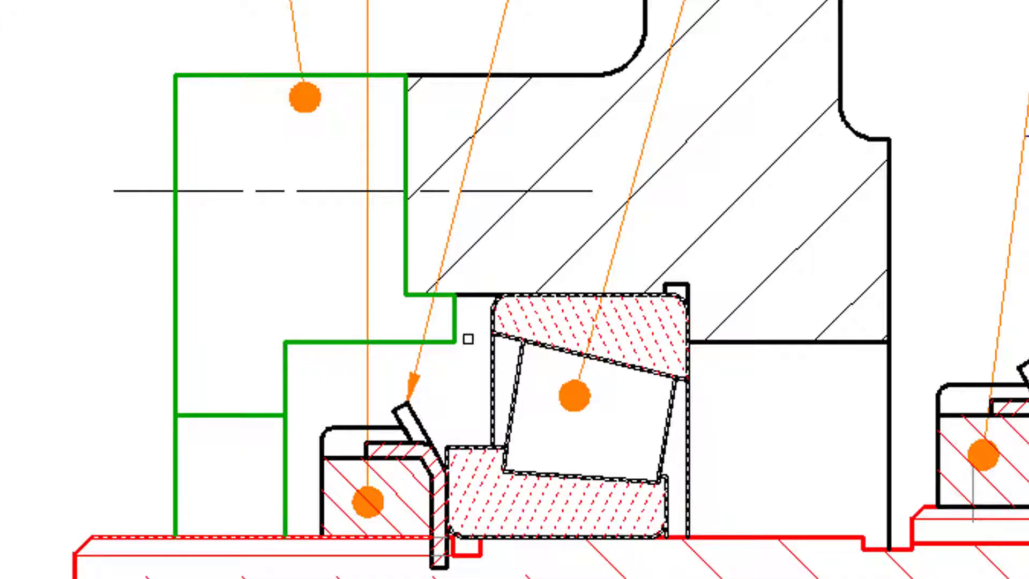
left_click(453, 323)
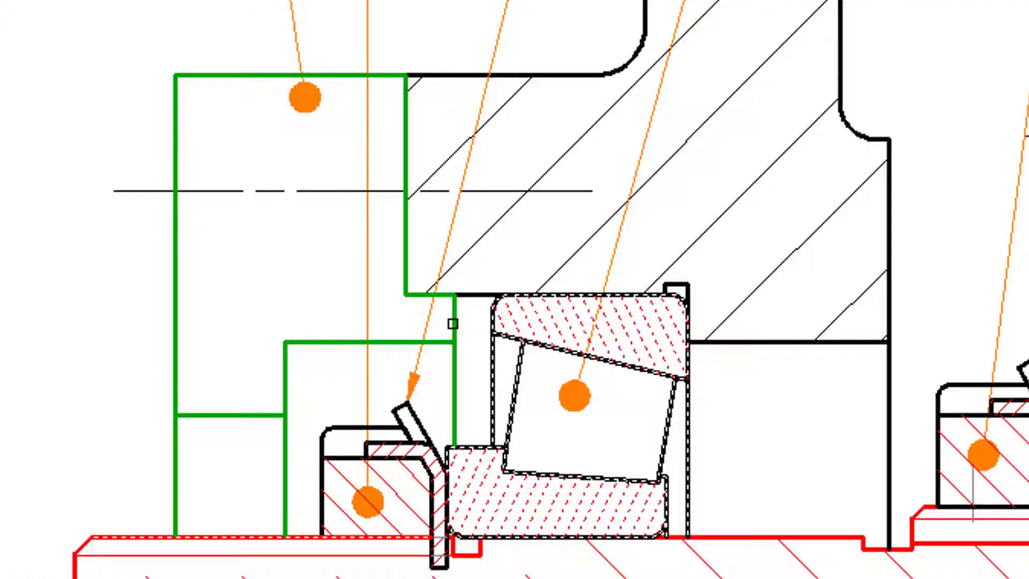
key("Escape")
- Fillet the upper outer corner of cover 4 with a 2 mm radius
scroll(2, 405, "down", 2)
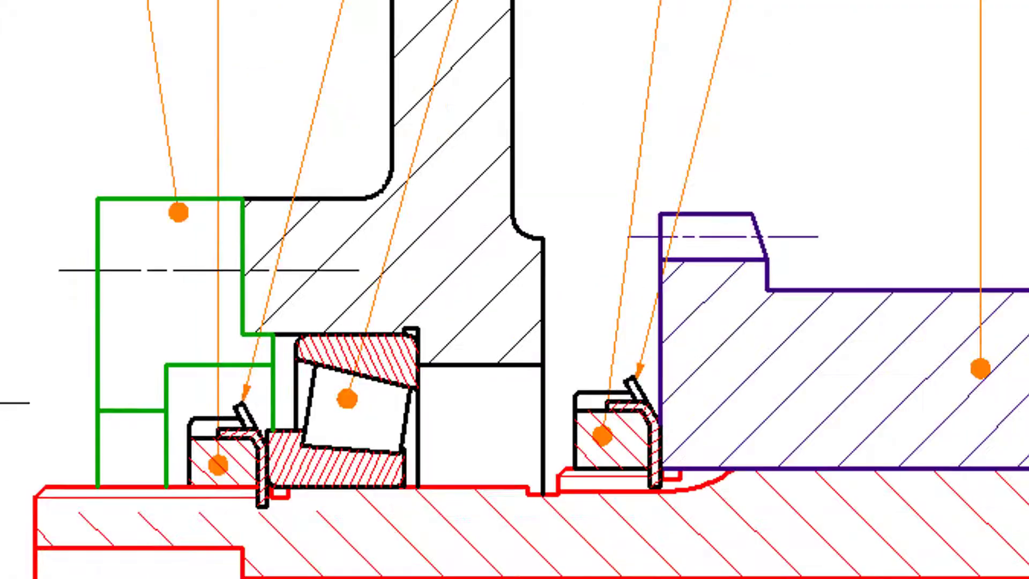
middle_click_drag(16, 417, 307, 312)
middle_click_drag(536, 341, 564, 468)
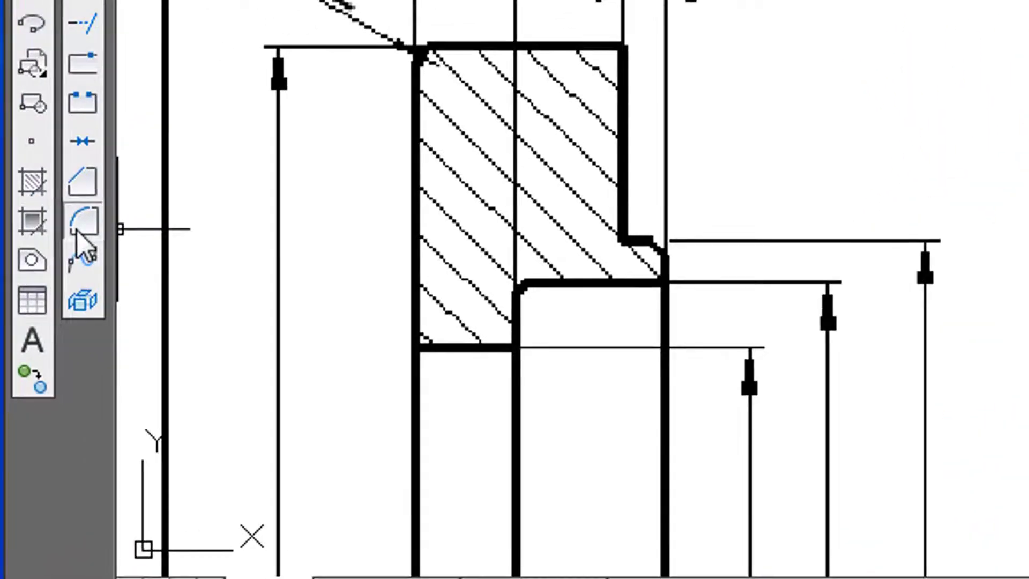
left_click(76, 230)
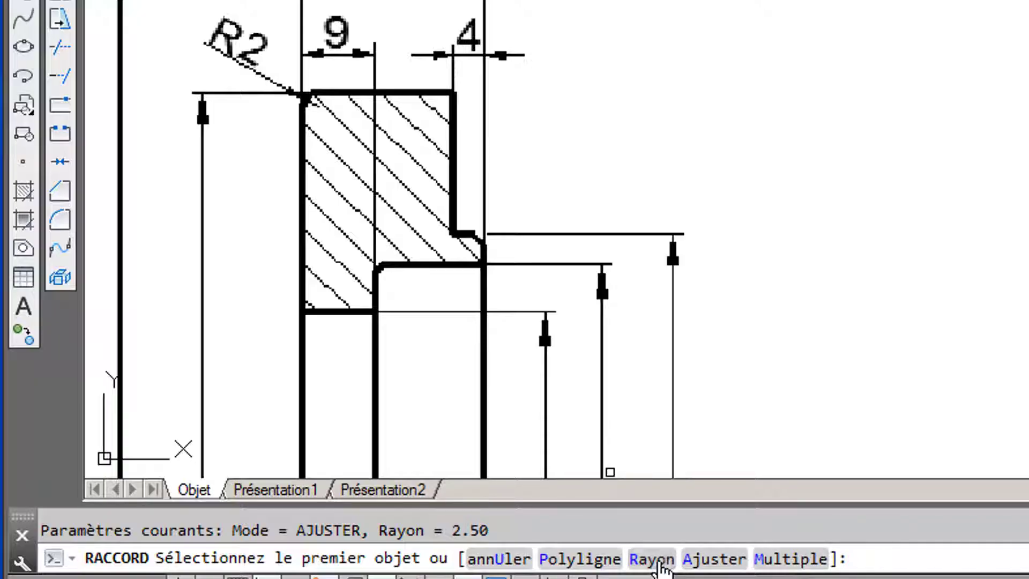
left_click(663, 559)
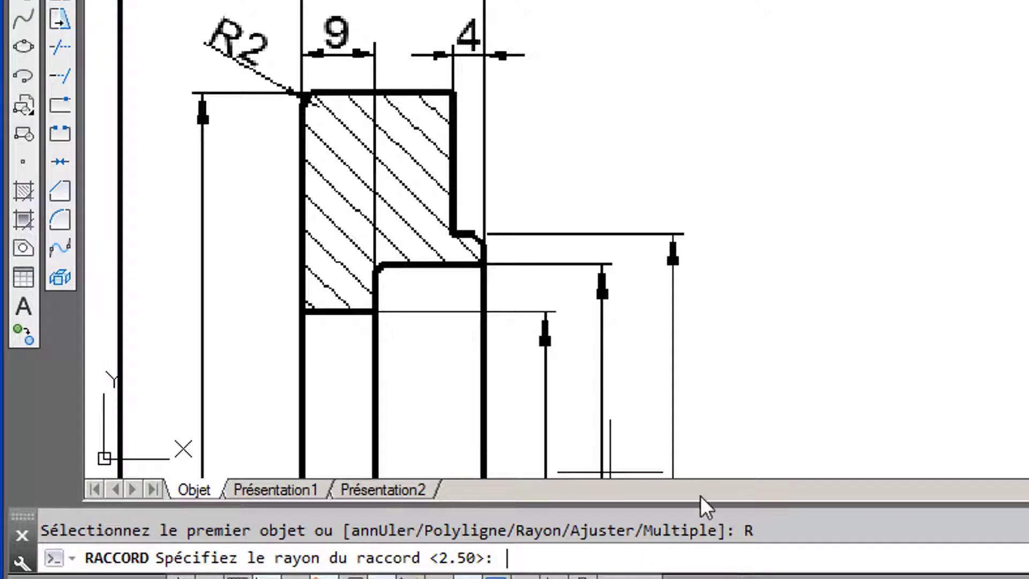
type("2")
key("Return")
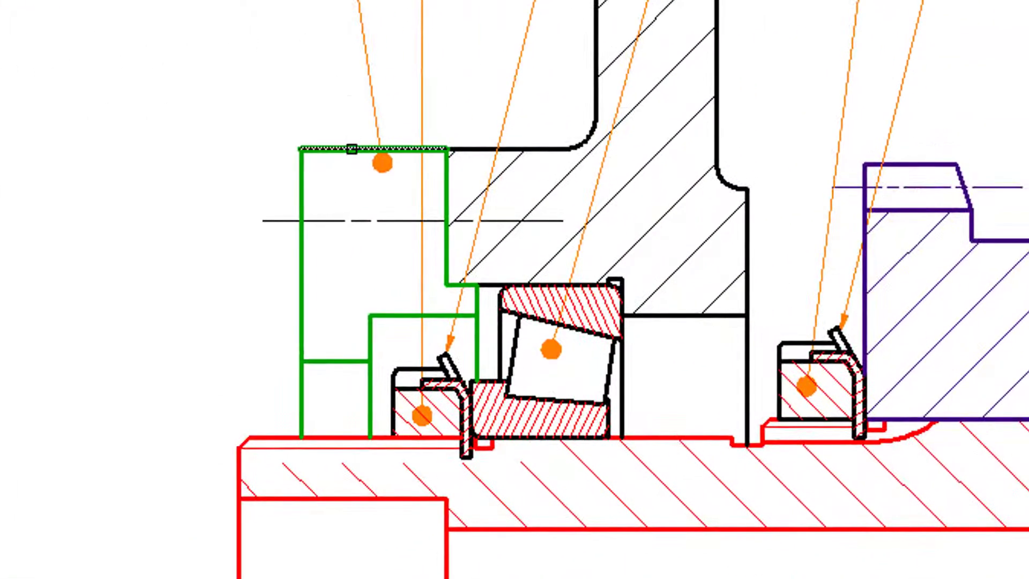
left_click(351, 149)
left_click(304, 181)
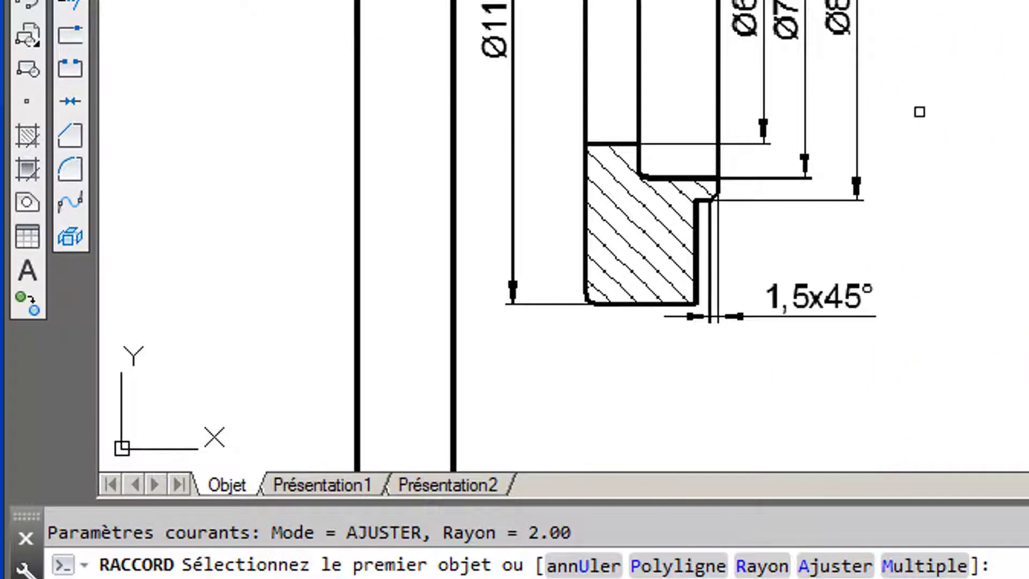
- Chamfer the corner between cover 4's Ø80 spigot and its inner face with both distances set to 1.5 mm
middle_click_drag(970, 279, 842, 289)
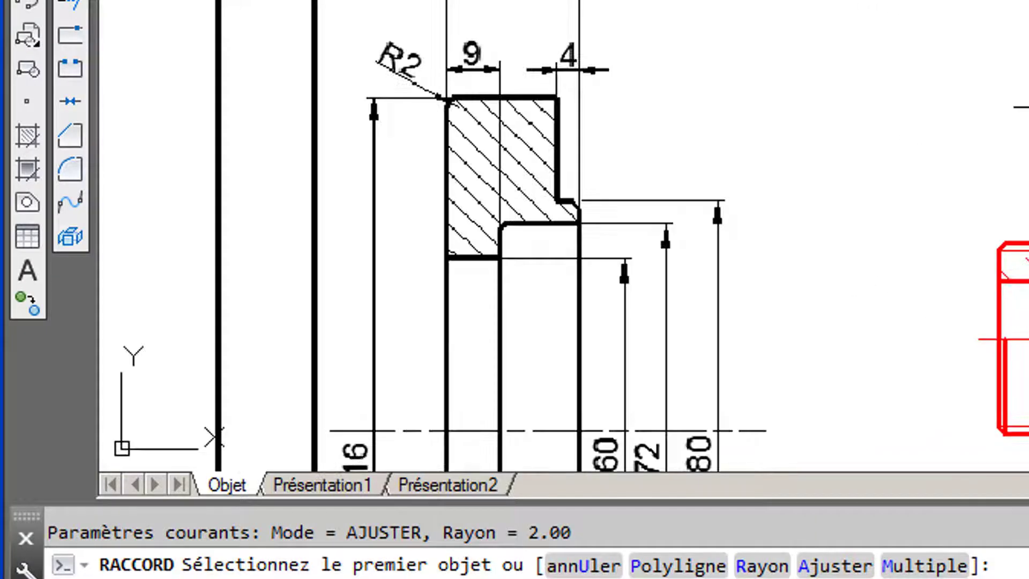
scroll(1024, 129, "up", 4)
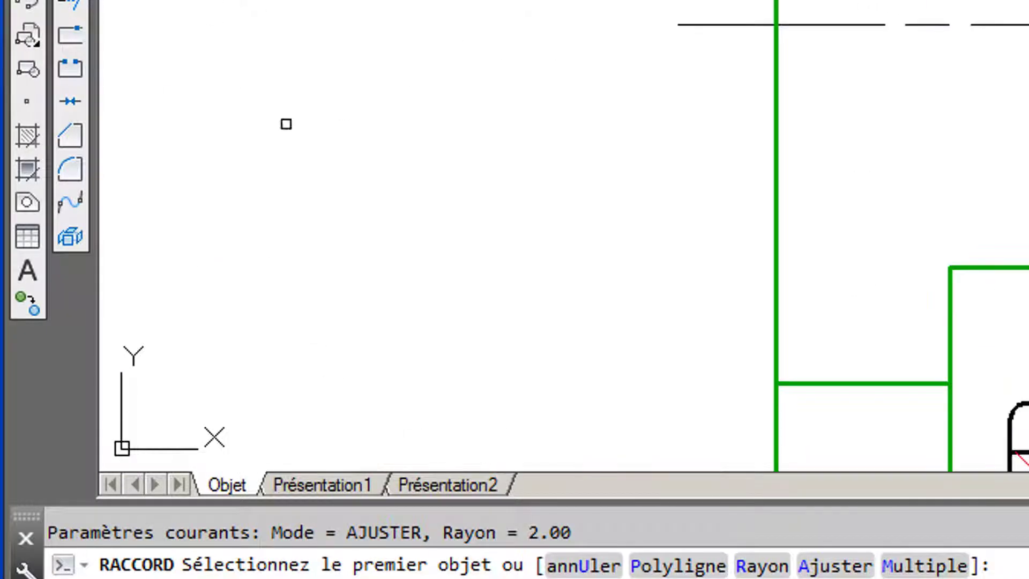
left_click(71, 139)
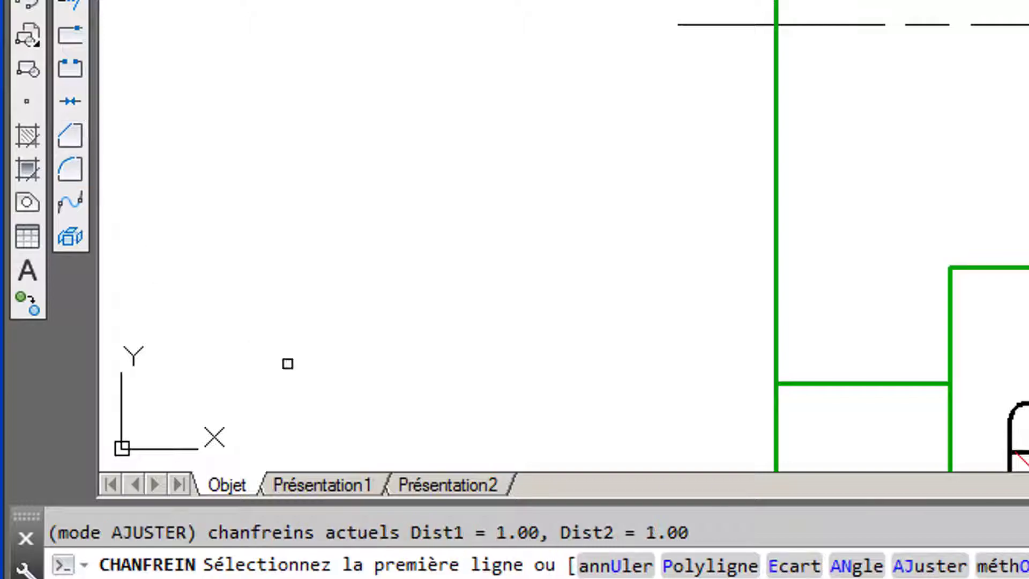
left_click(793, 566)
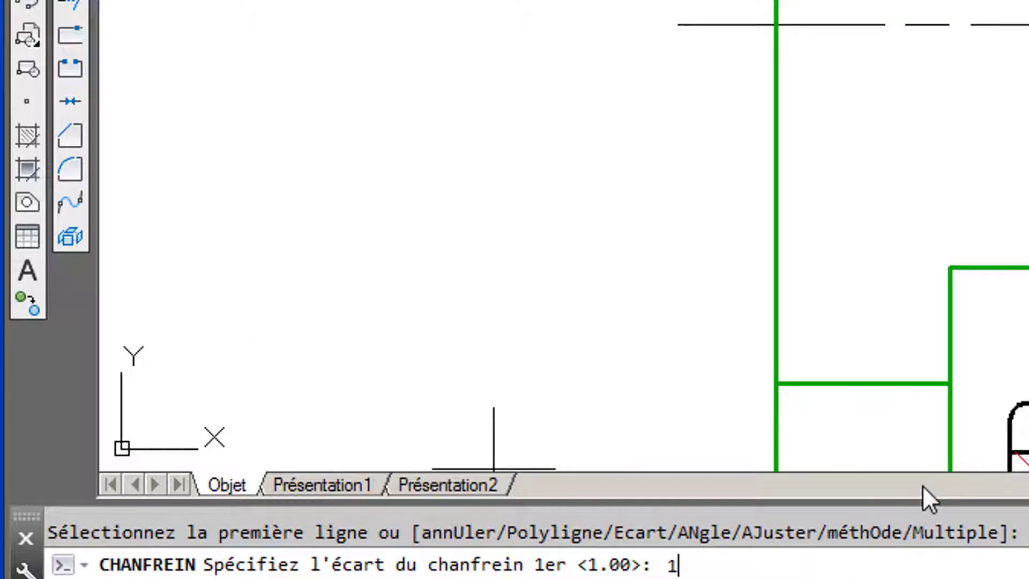
type("1.5")
key("Return")
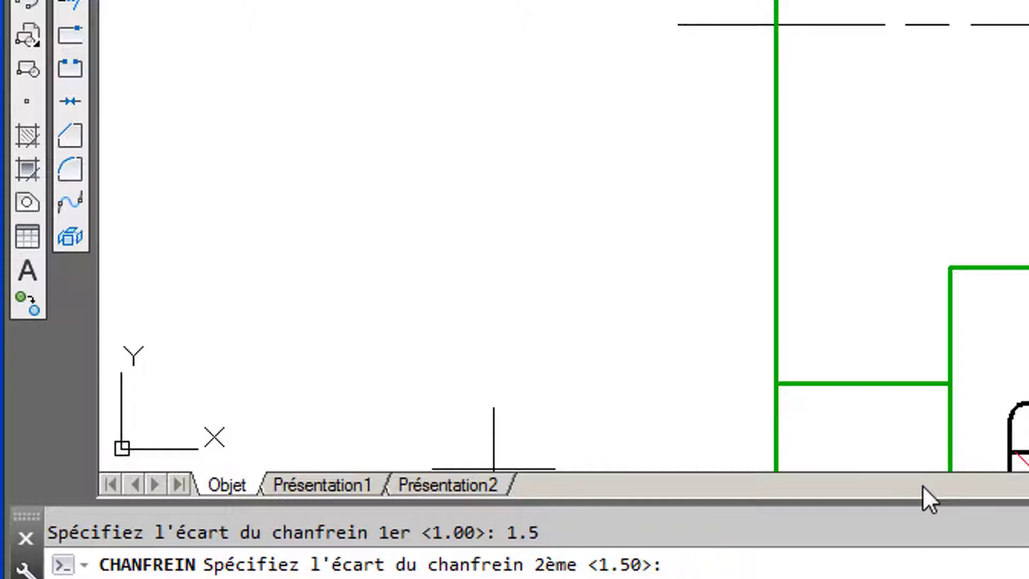
key("Return")
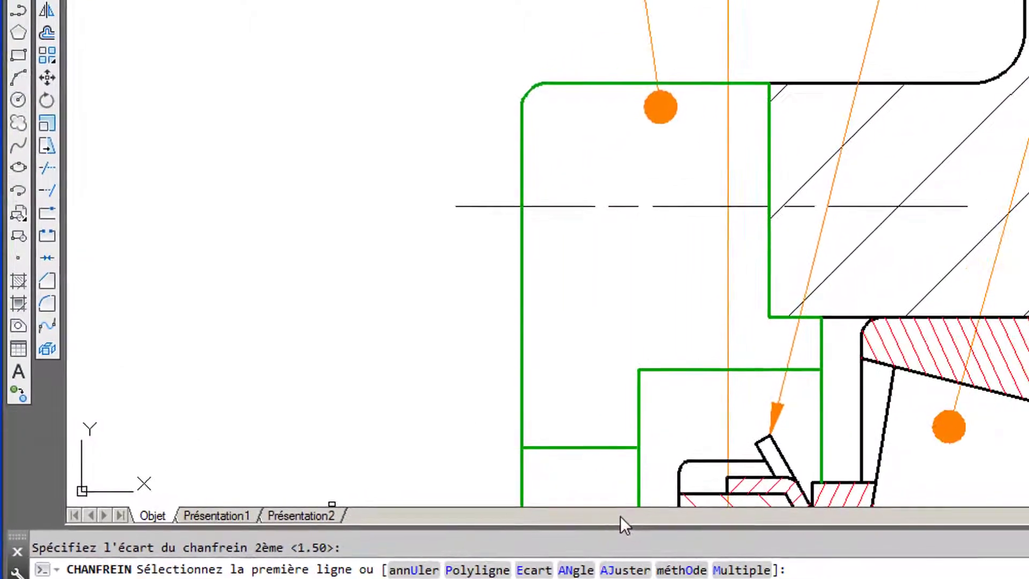
scroll(815, 336, "up", 4)
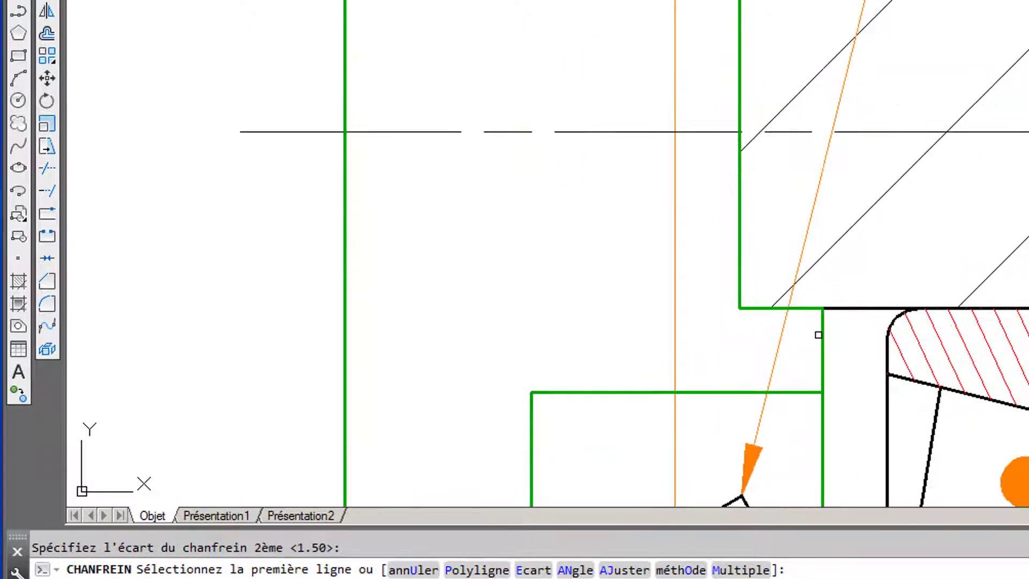
left_click(791, 294)
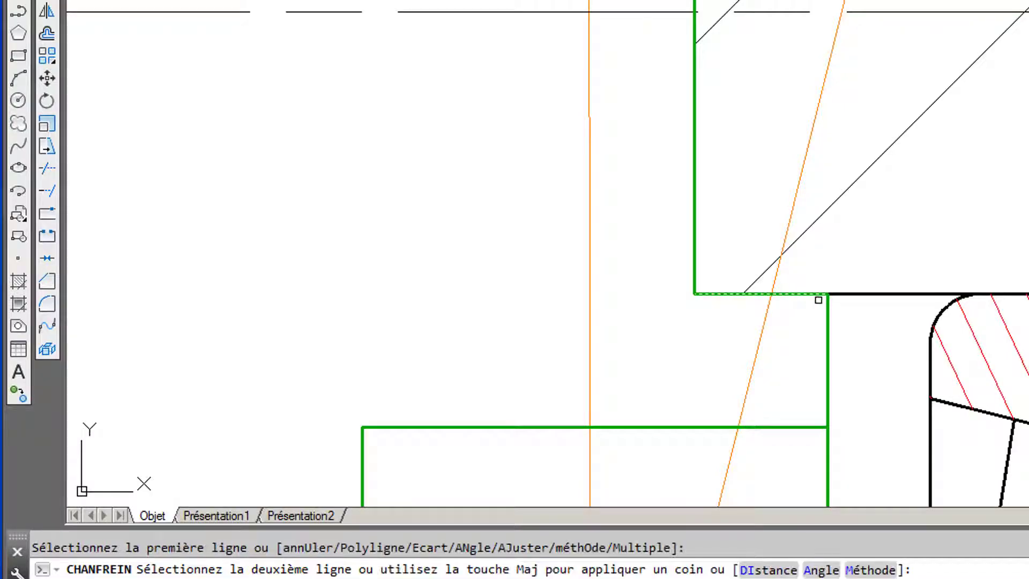
left_click(827, 304)
scroll(826, 316, "down", 6)
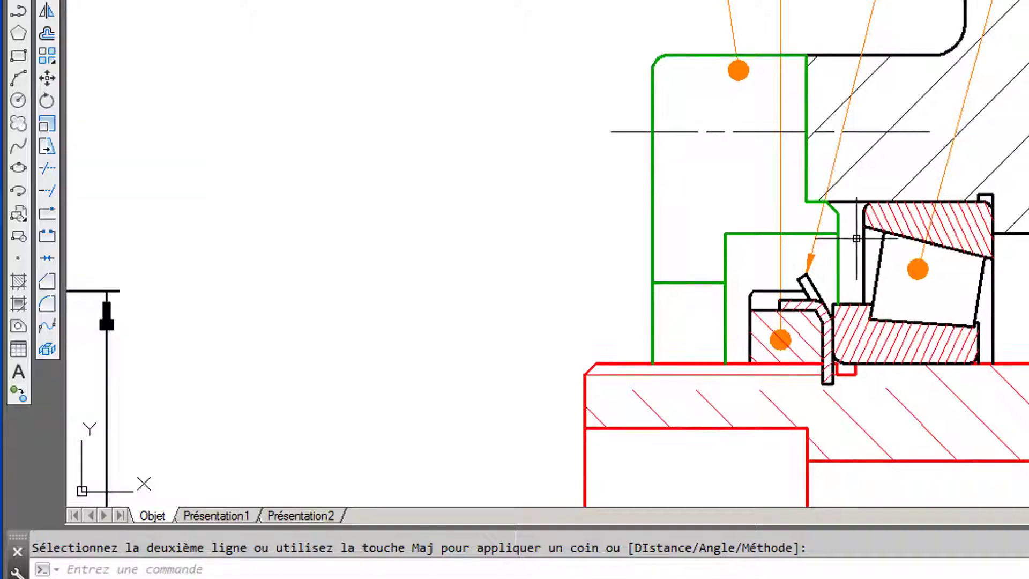
- Mirror the complete outline of cover 4's upper half about the spindle's horizontal axis, keeping the original lines
left_click(848, 260)
left_click(830, 232)
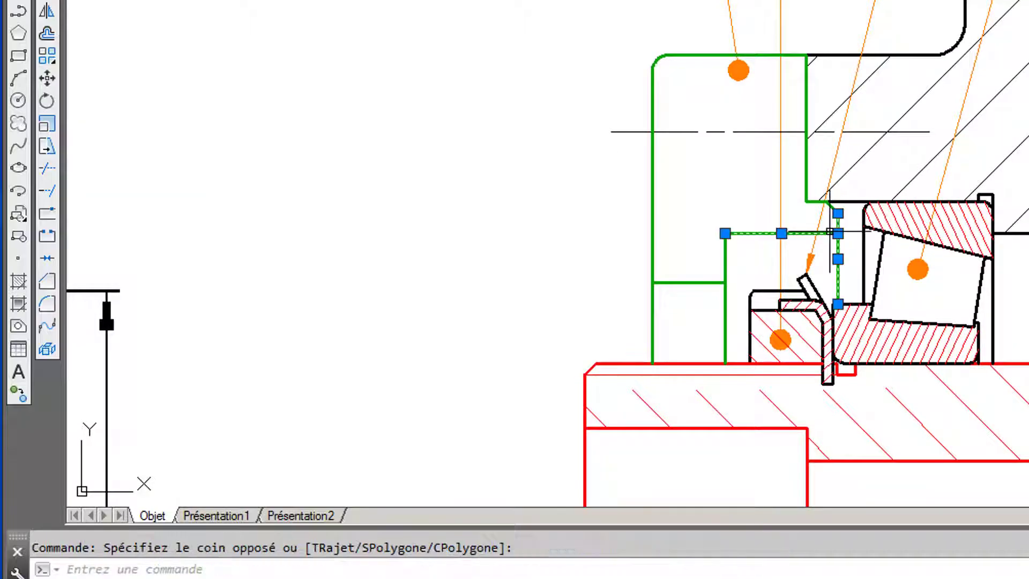
scroll(847, 219, "up", 4)
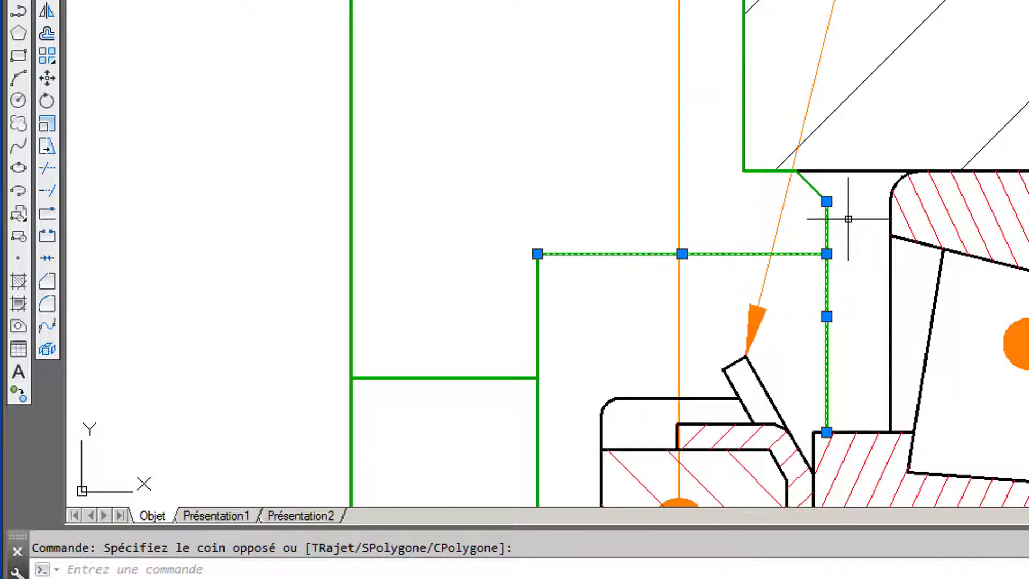
left_click(804, 195)
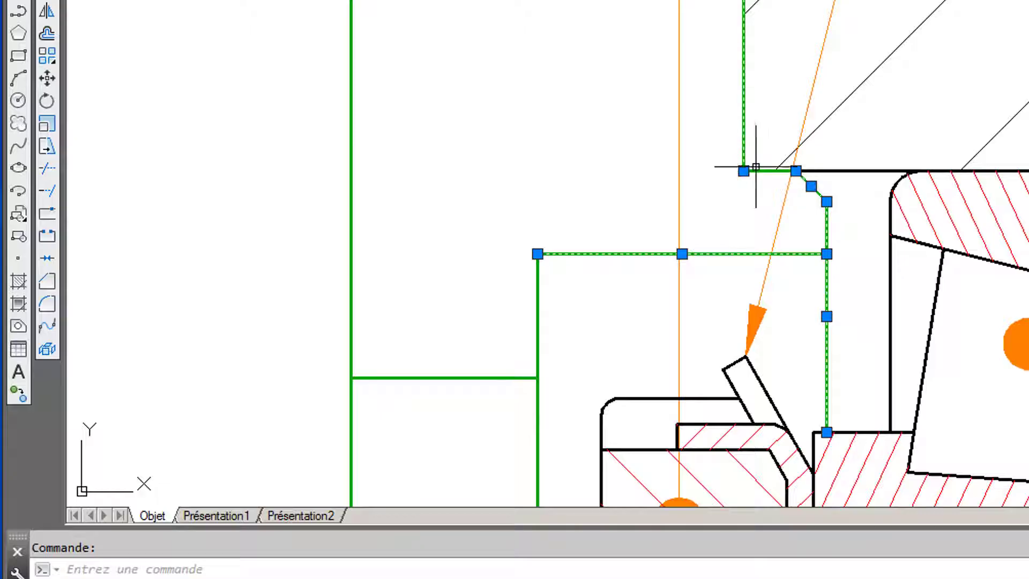
left_click(743, 168)
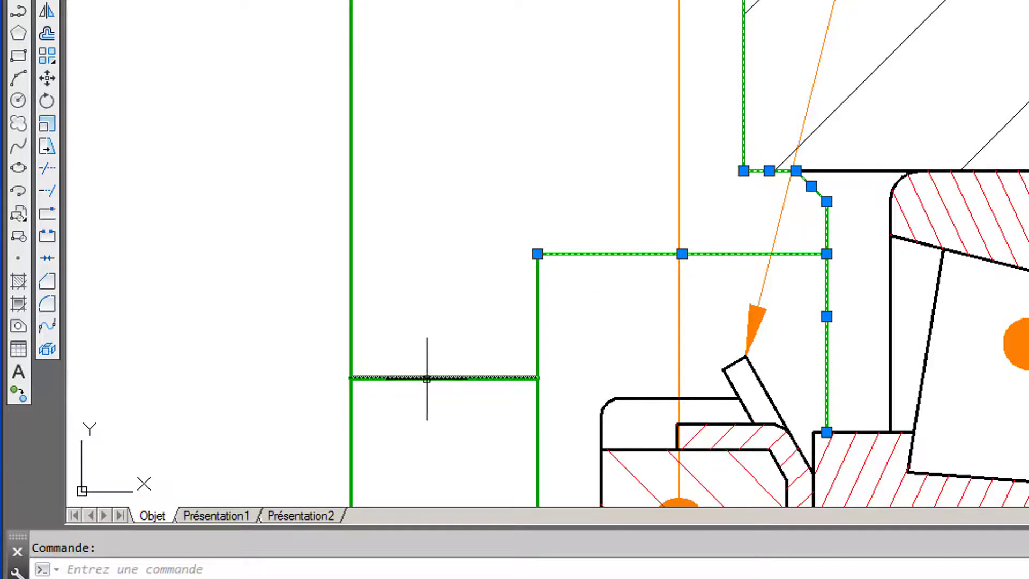
left_click(424, 379)
left_click(544, 407)
left_click(303, 210)
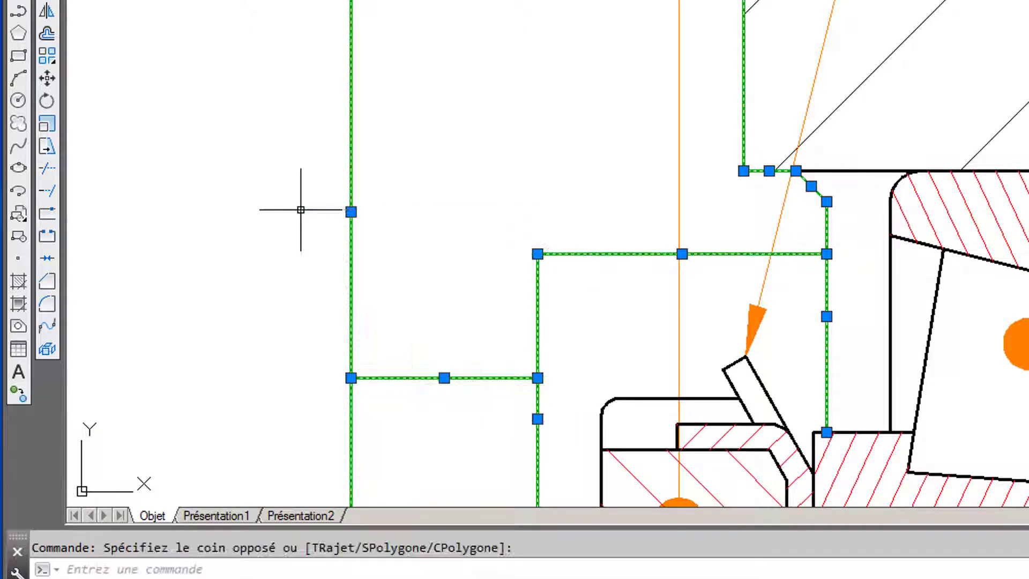
middle_click_drag(410, 166, 427, 562)
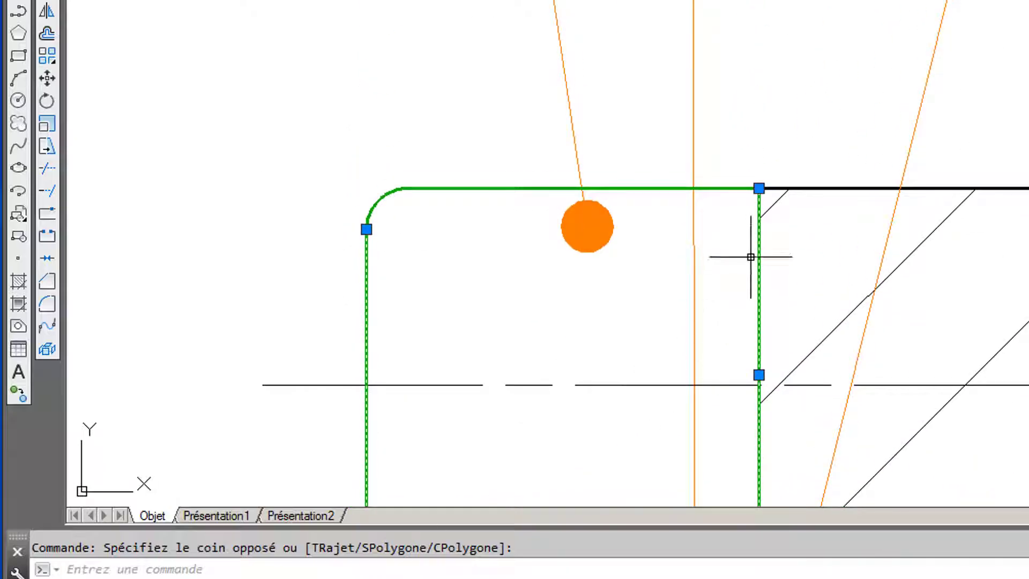
left_click(741, 188)
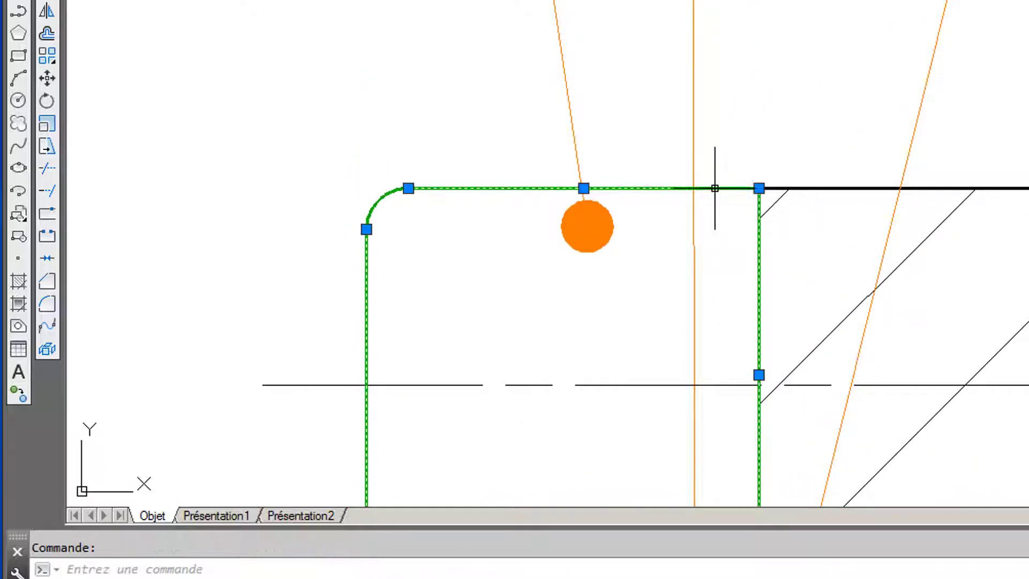
left_click(443, 227)
left_click(276, 122)
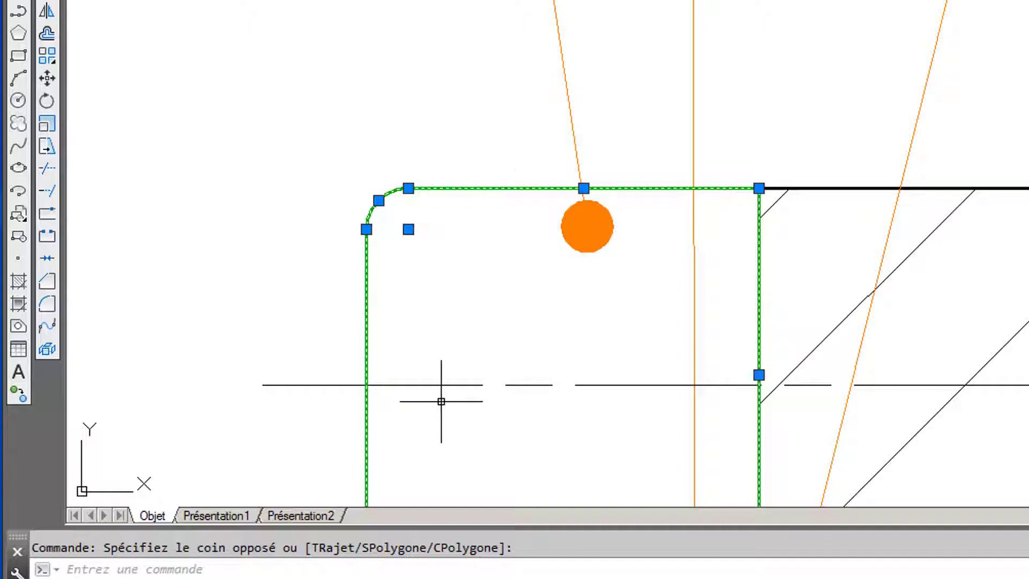
scroll(441, 401, "down", 2)
mouse_move(480, 429)
middle_mouse_down()
mouse_move(568, 192)
mouse_move(578, 86)
middle_mouse_up()
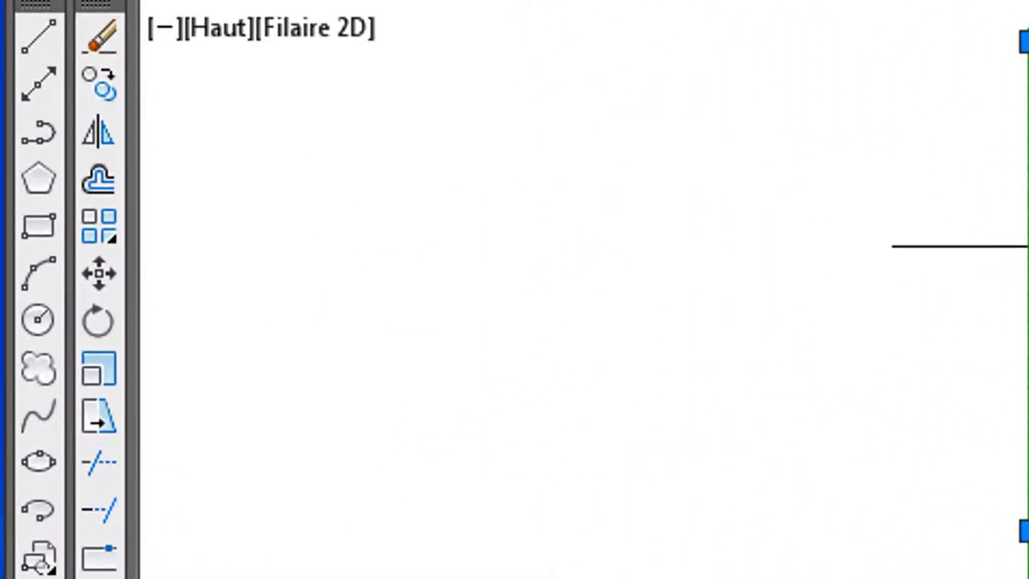
left_click(100, 131)
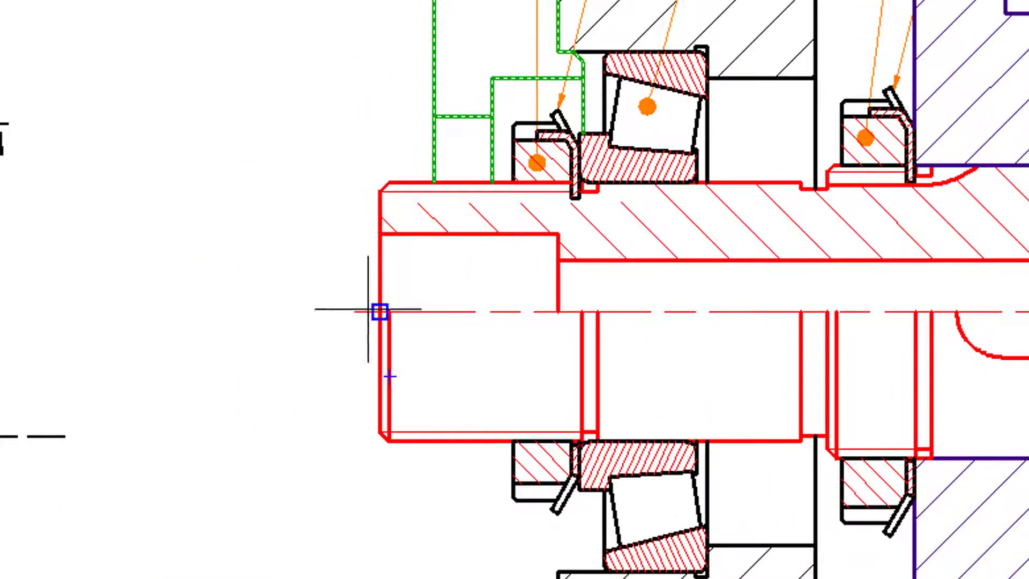
left_click(379, 312)
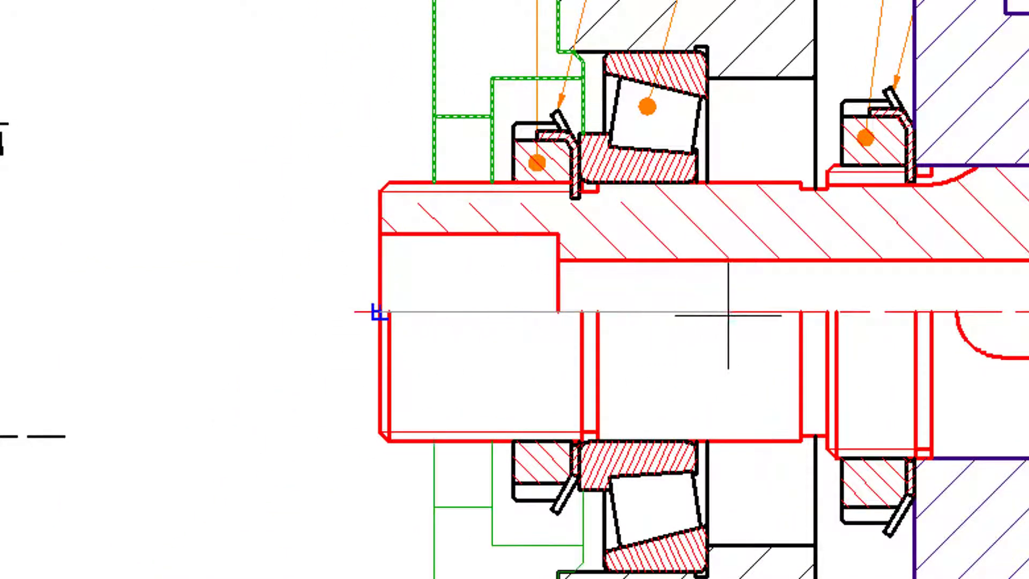
left_click(798, 311)
key("Return")
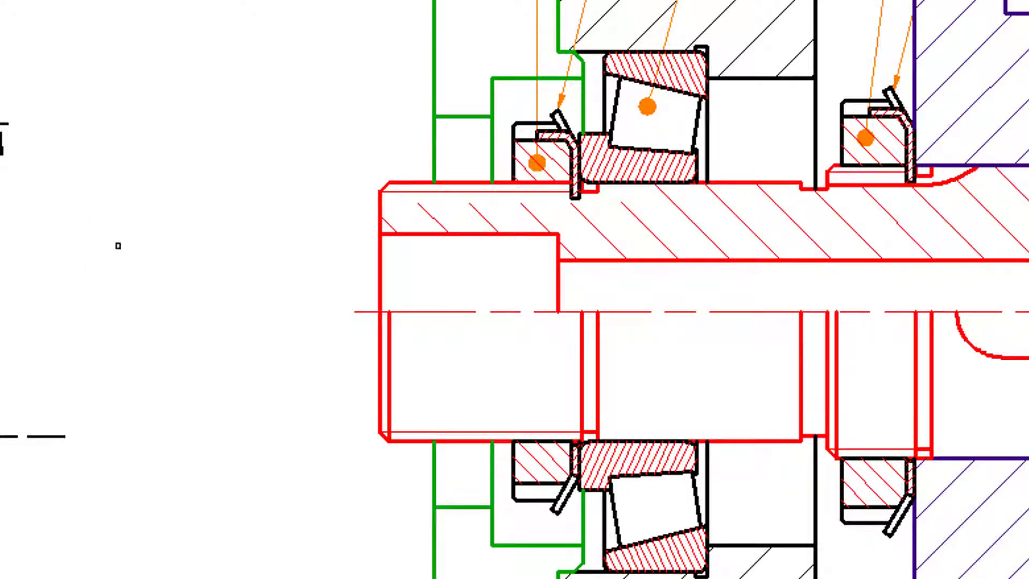
- Make H4 the current layer for cover 4's hatching
scroll(119, 247, "down", 2)
mouse_move(167, 278)
middle_mouse_down()
mouse_move(482, 261)
mouse_move(445, 260)
middle_mouse_up()
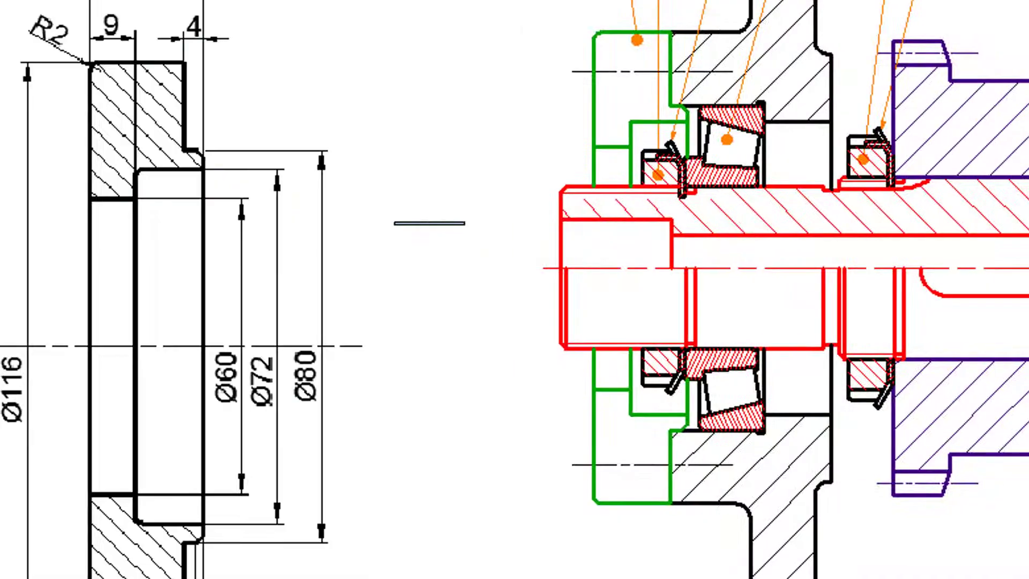
scroll(540, 206, "up", 2)
key("Escape")
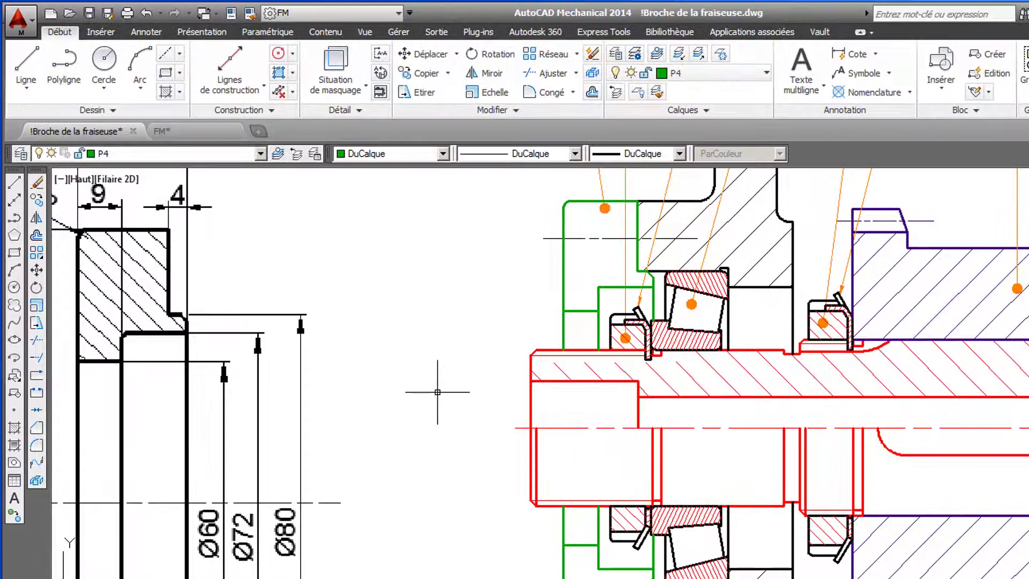
left_click(260, 154)
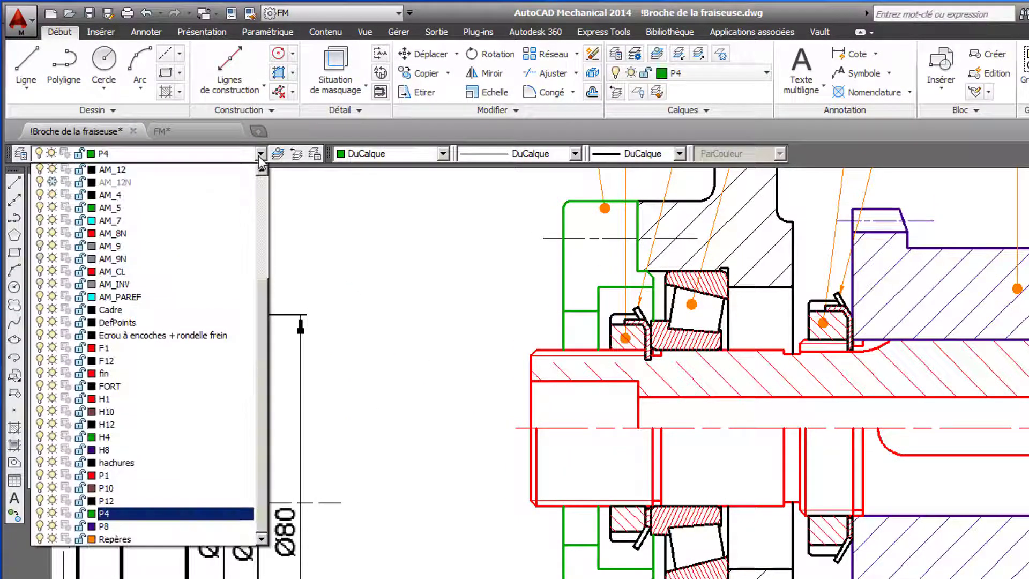
left_click(111, 439)
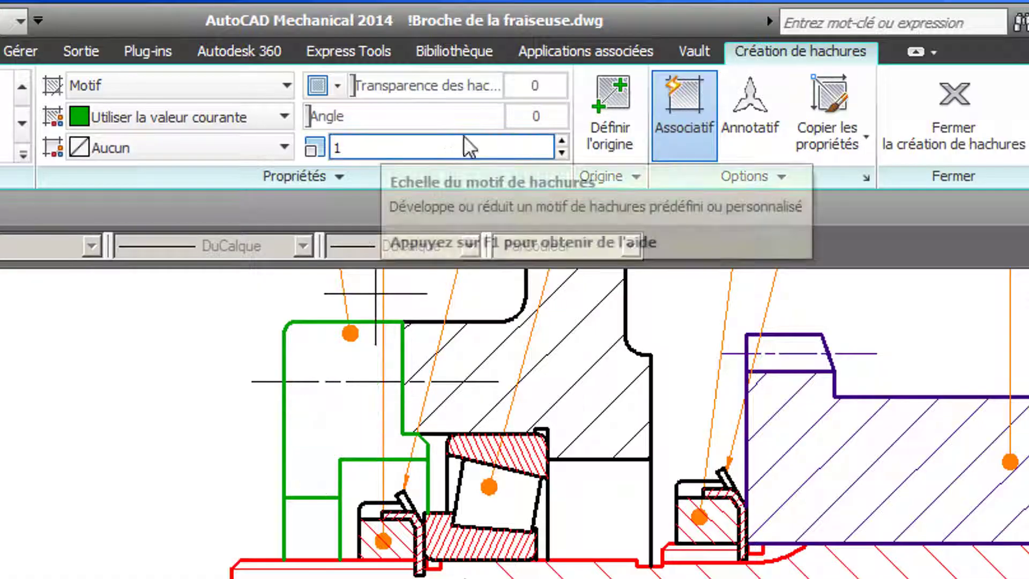
- Hatch the upper and lower cut sections of cover 4 with the ANSI31 pattern at an angle of 90
left_click(538, 111)
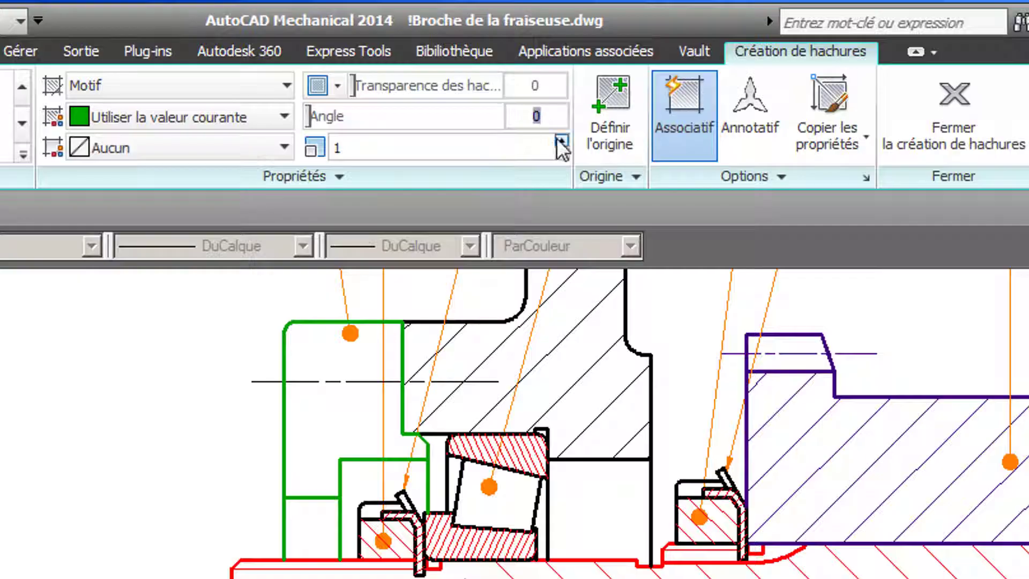
type("90")
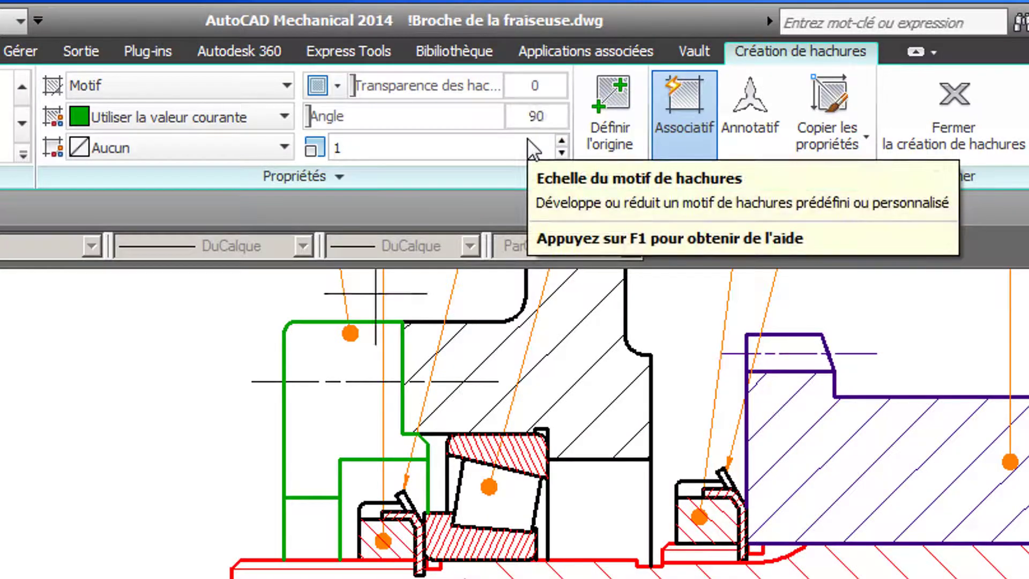
key("Return")
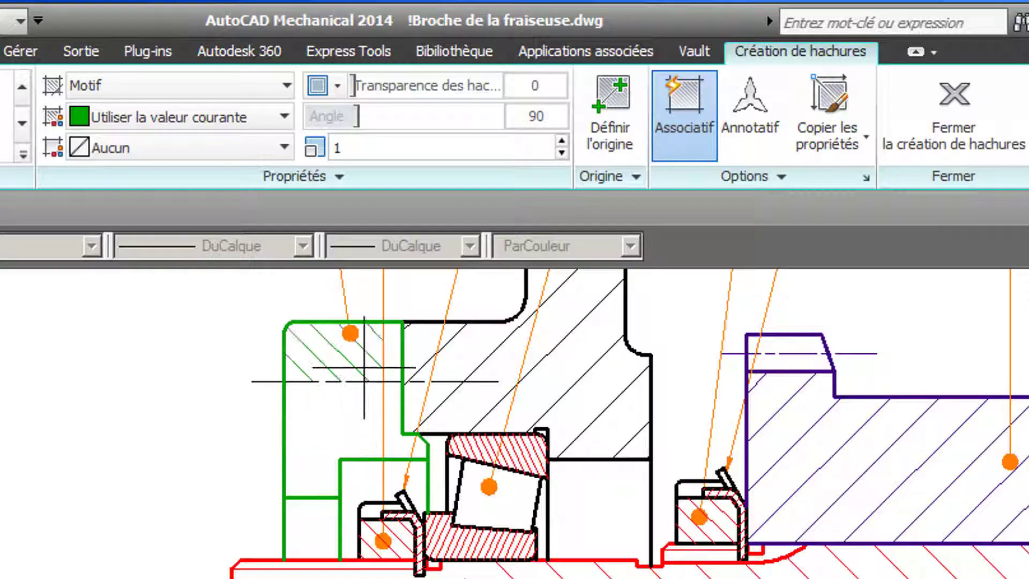
left_click(364, 368)
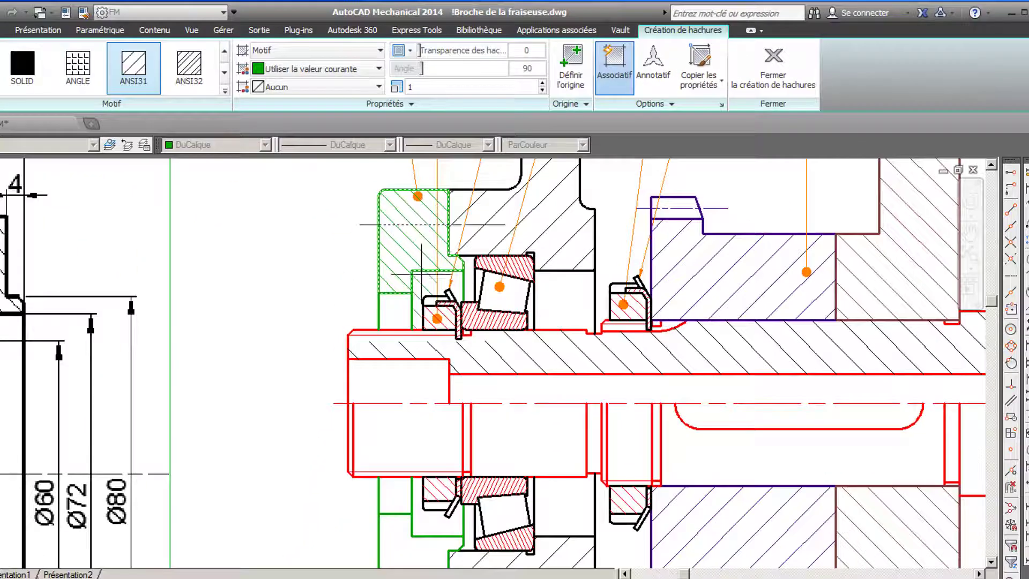
scroll(421, 274, "down", 2)
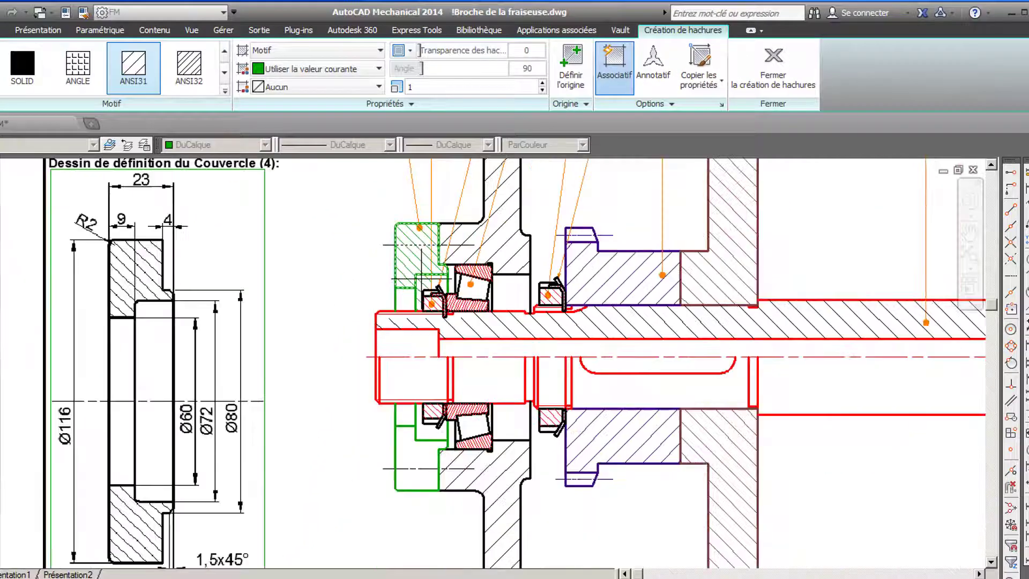
left_click(412, 447)
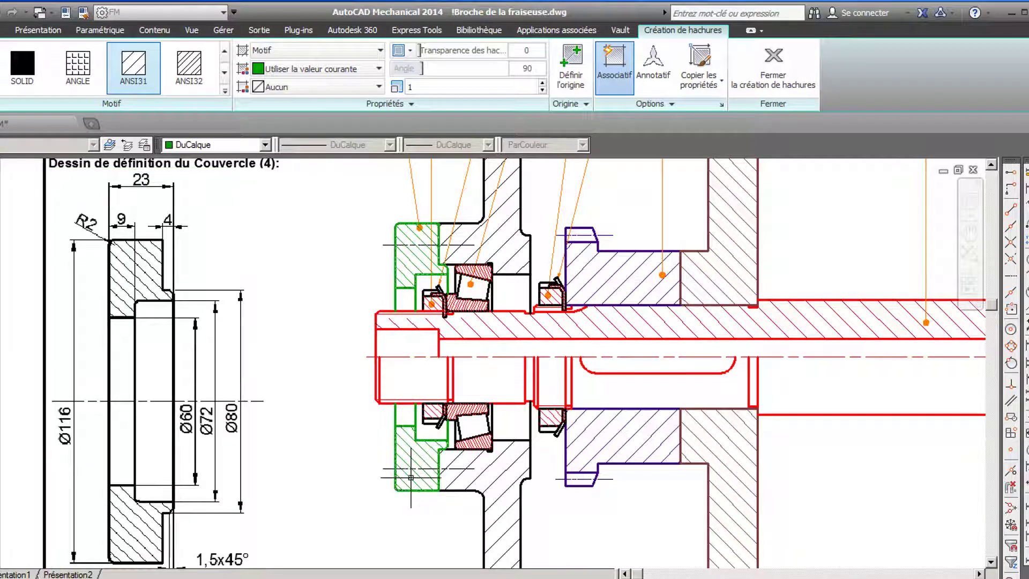
key("Return")
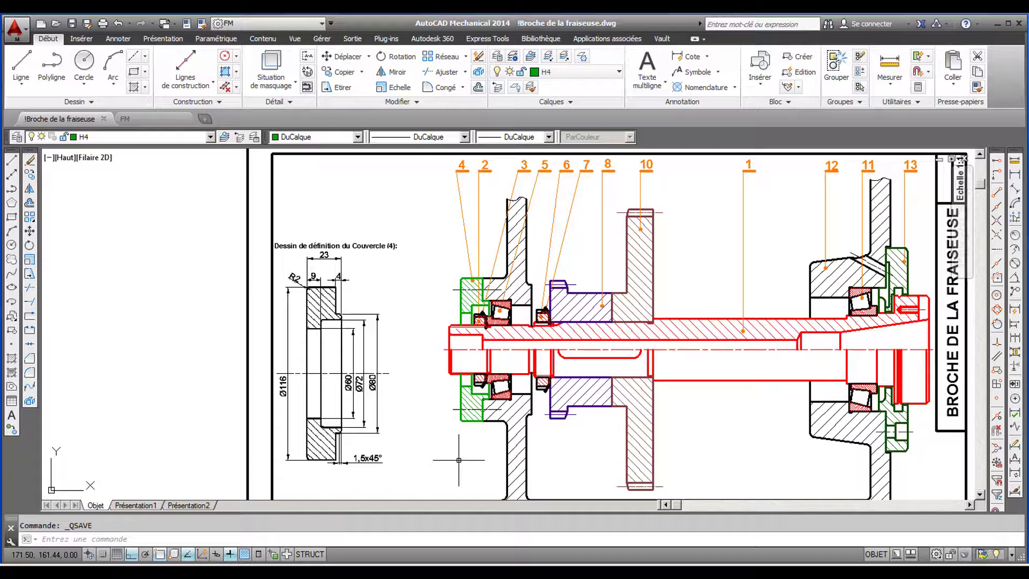
- Read the screw and hole requirements for fastening cover 4 in the "Travail demandé" text below the drawing
mouse_move(458, 460)
middle_mouse_down()
mouse_move(457, 365)
mouse_move(402, 188)
mouse_move(351, 191)
middle_mouse_up()
scroll(388, 205, "up", 2)
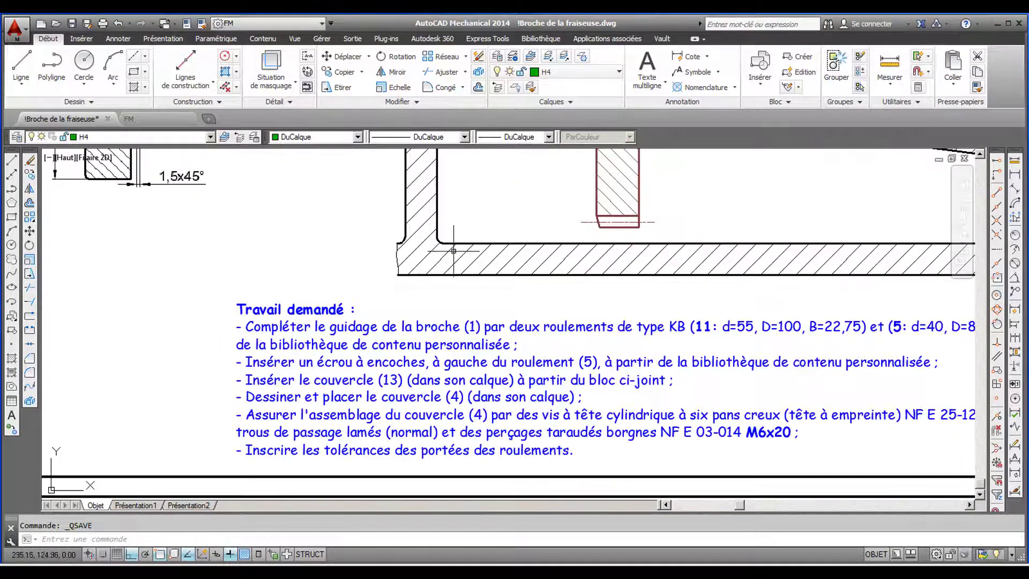
middle_click_drag(571, 272, 413, 272)
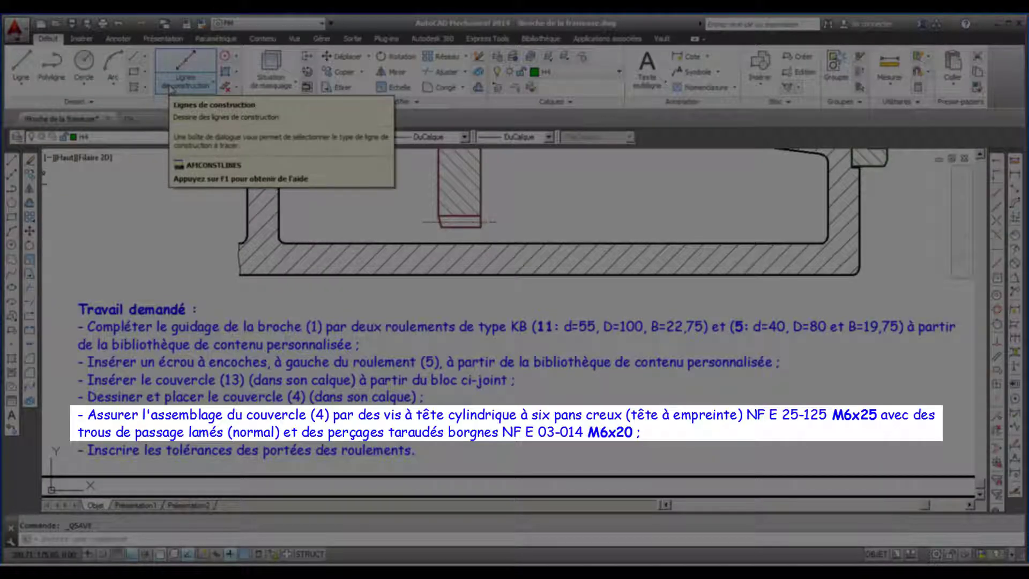
mouse_move(150, 125)
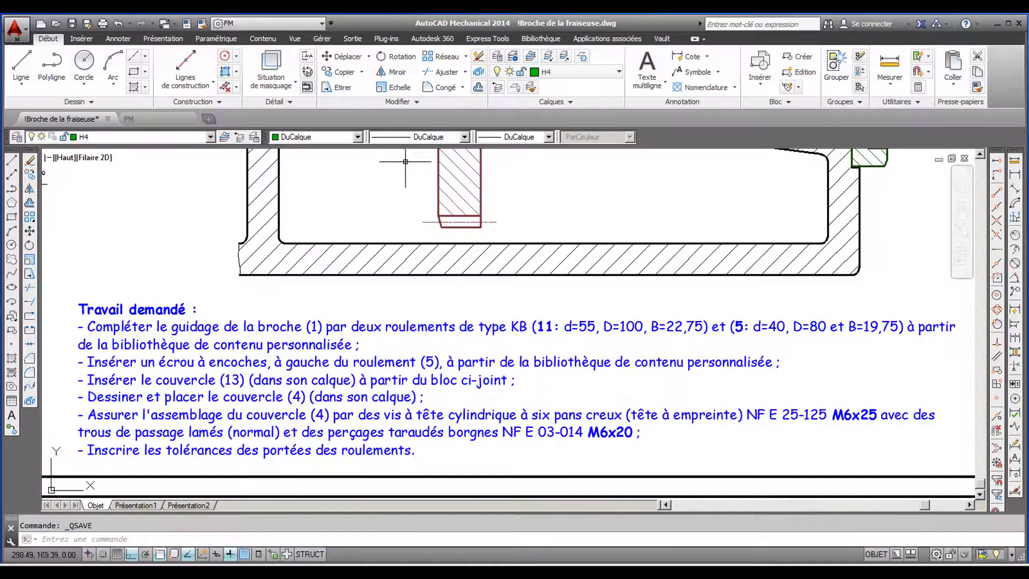
mouse_move(404, 161)
middle_mouse_down()
mouse_move(403, 234)
mouse_move(503, 568)
mouse_move(609, 547)
middle_mouse_up()
scroll(453, 314, "up", 2)
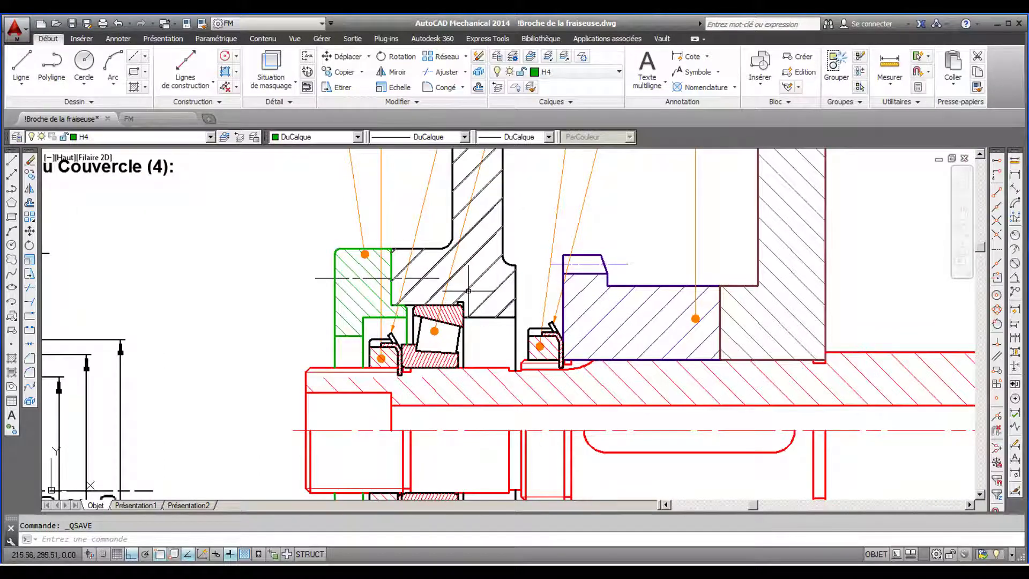
scroll(487, 277, "up", 2)
middle_click_drag(502, 293, 663, 292)
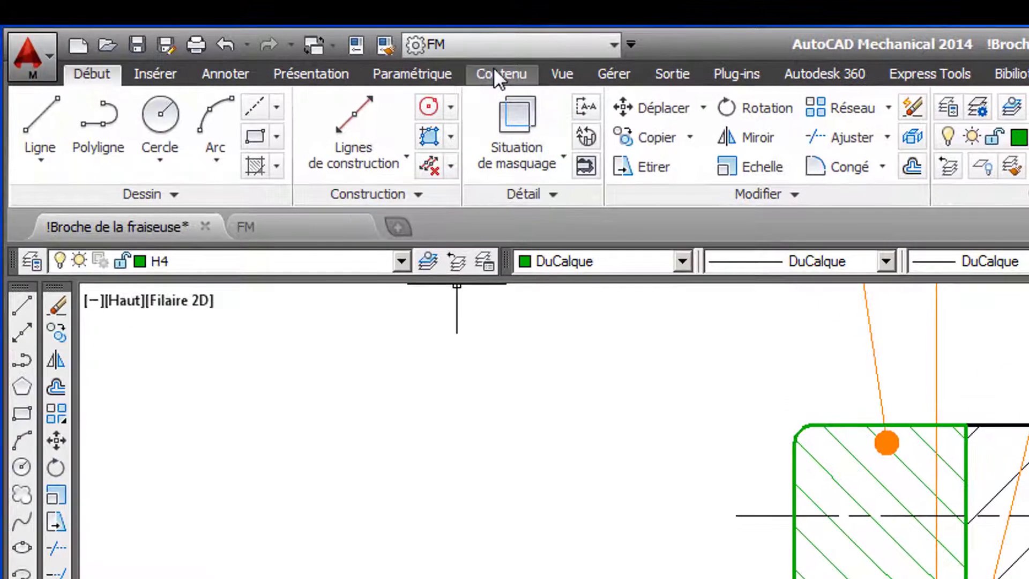
- Start a front-view screw connection and choose the NF E 25-125 socket head screw in size M 6
left_click(462, 65)
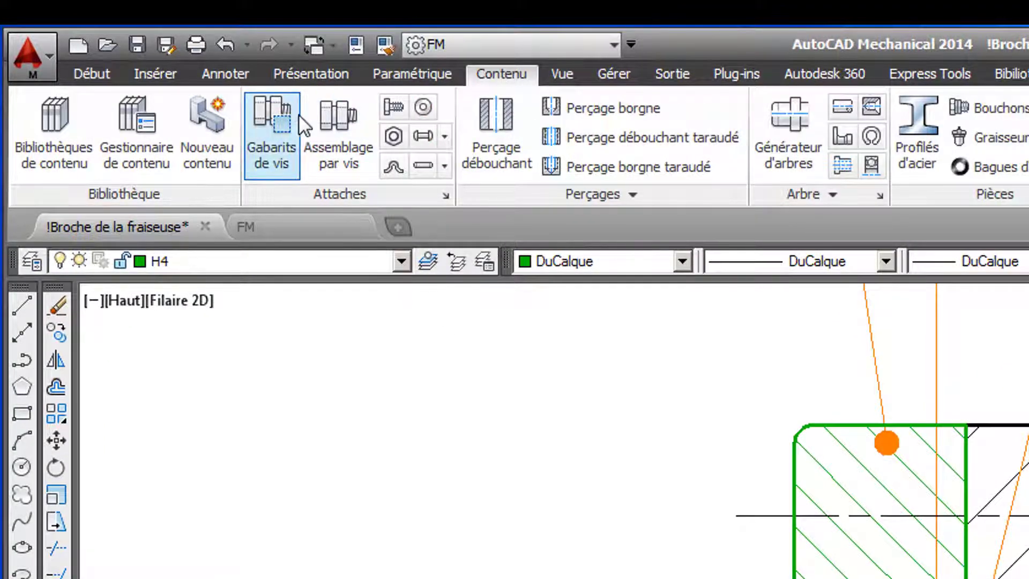
left_click(314, 113)
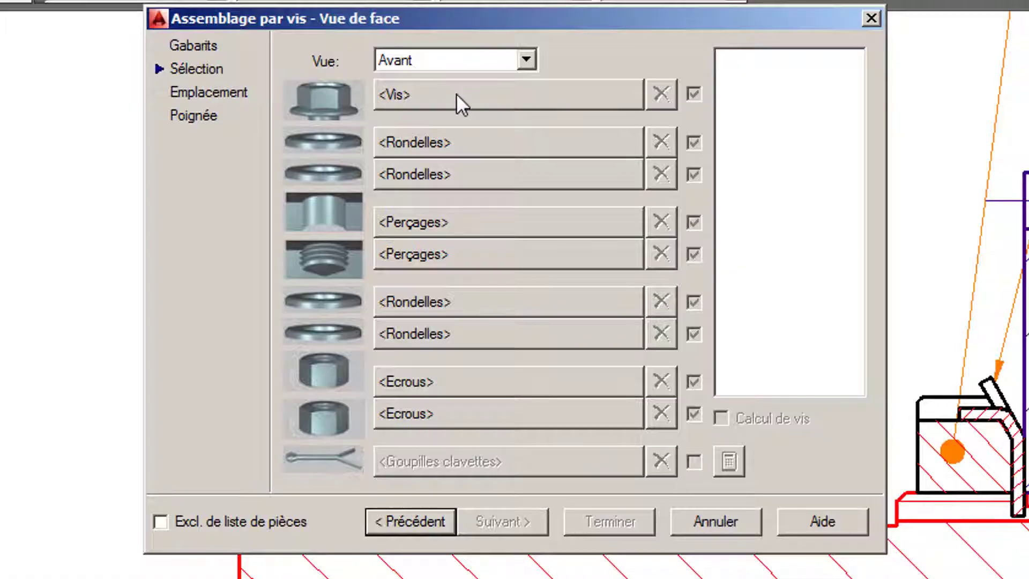
left_click(457, 95)
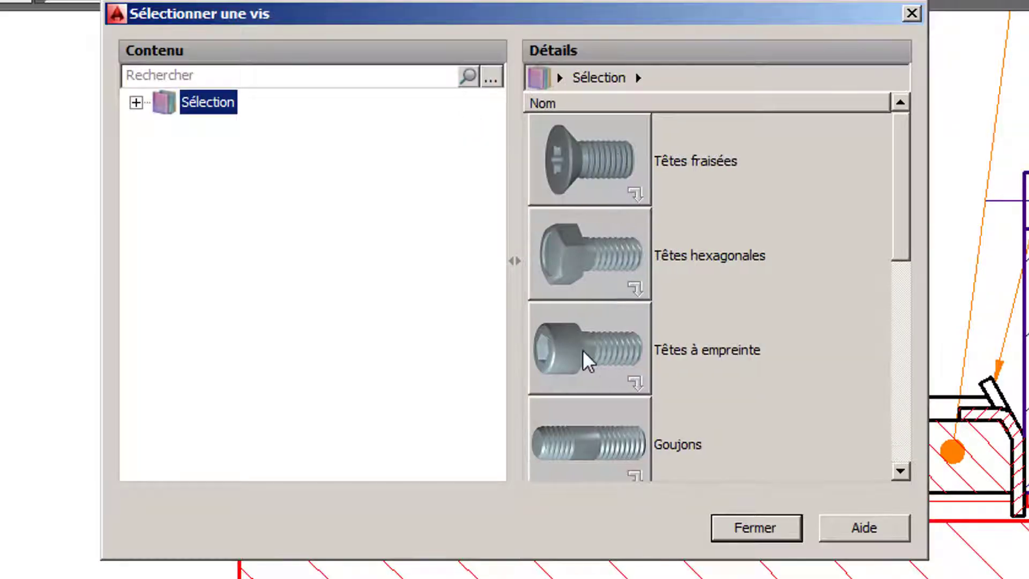
left_click(583, 349)
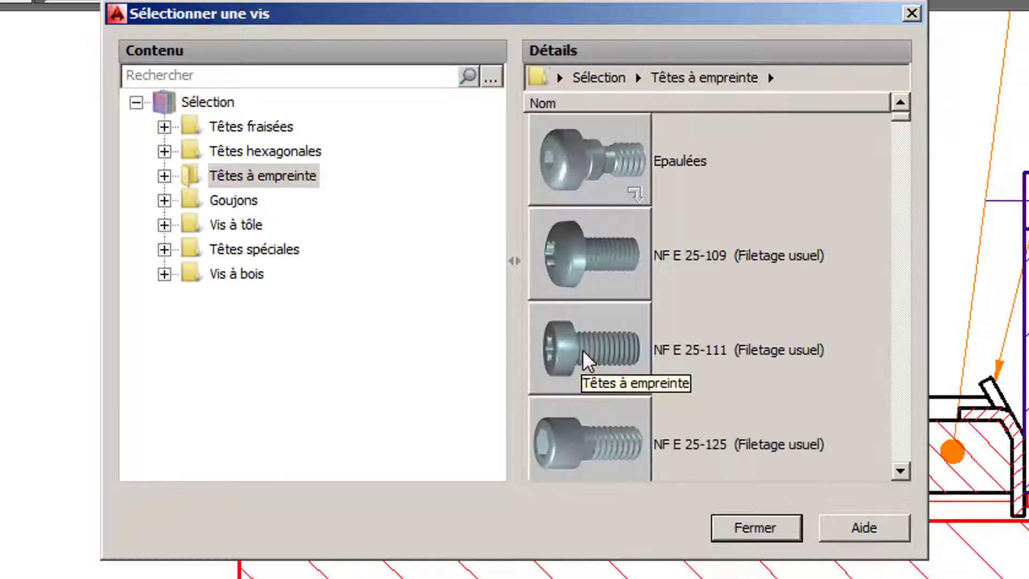
double_click(595, 464)
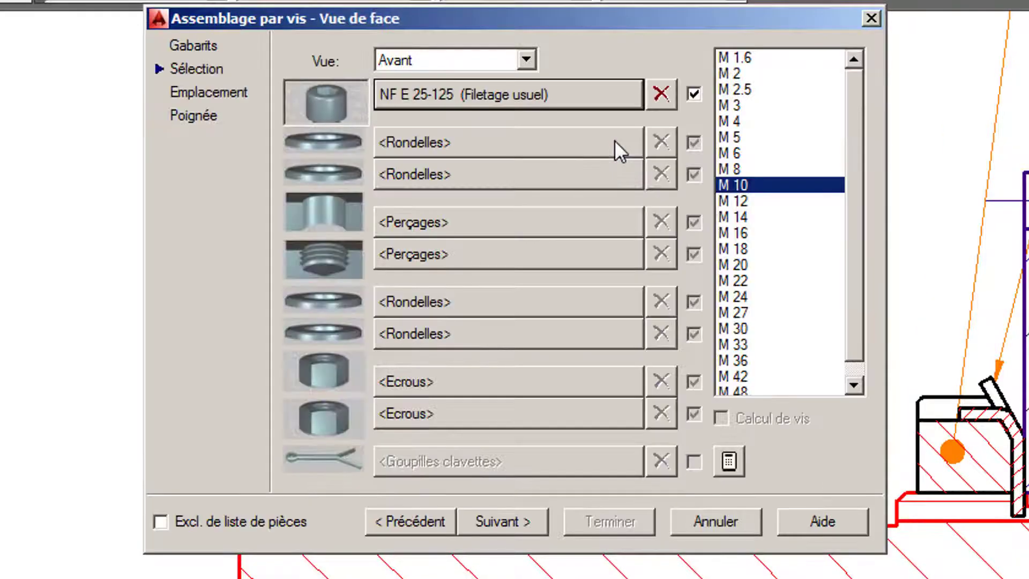
left_click(733, 154)
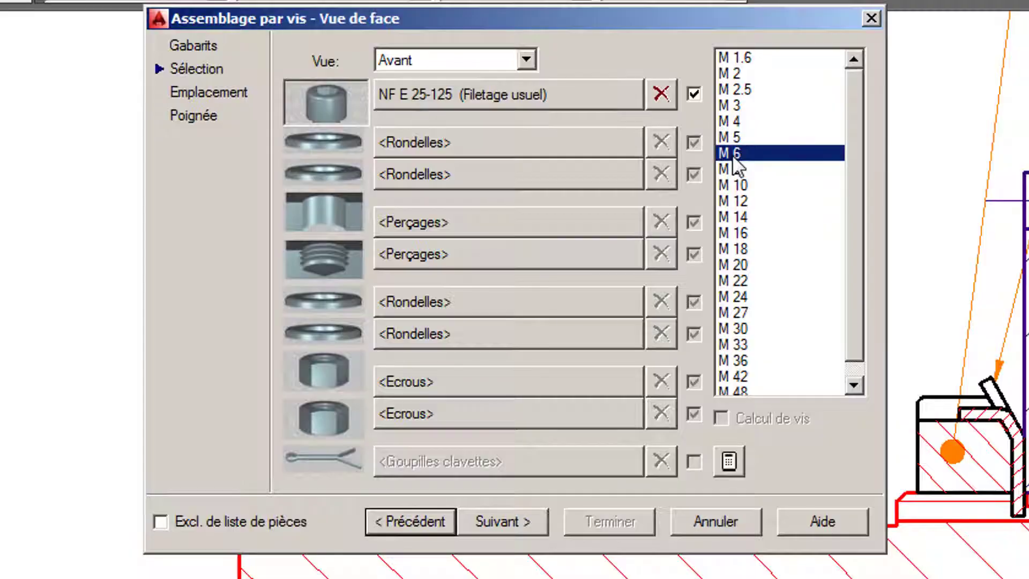
- Add an NF E 25-017 normal I counterbore and an NF E 03-014 standard blind tapped hole to the screw connection
left_click(445, 223)
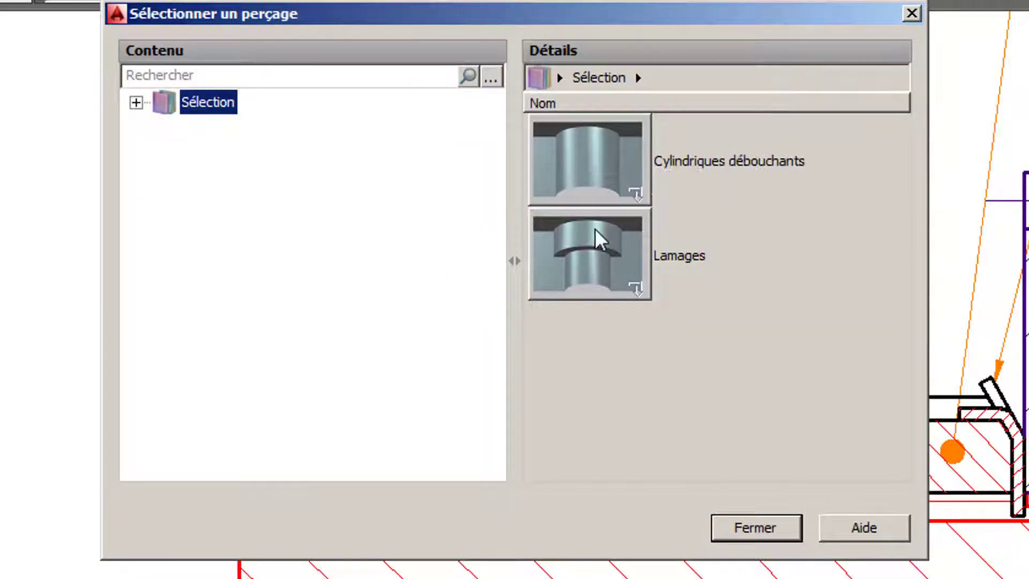
double_click(595, 228)
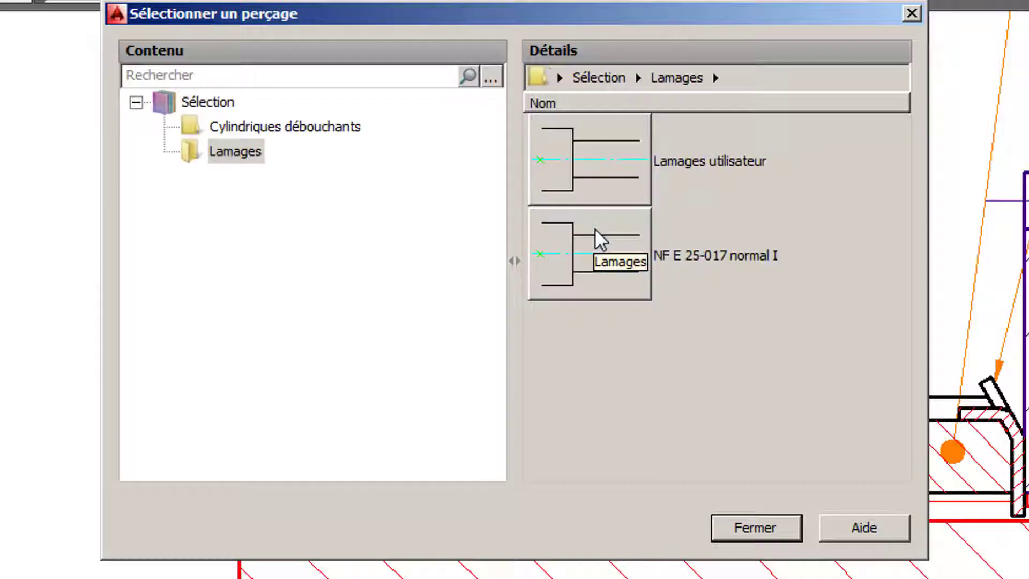
double_click(595, 228)
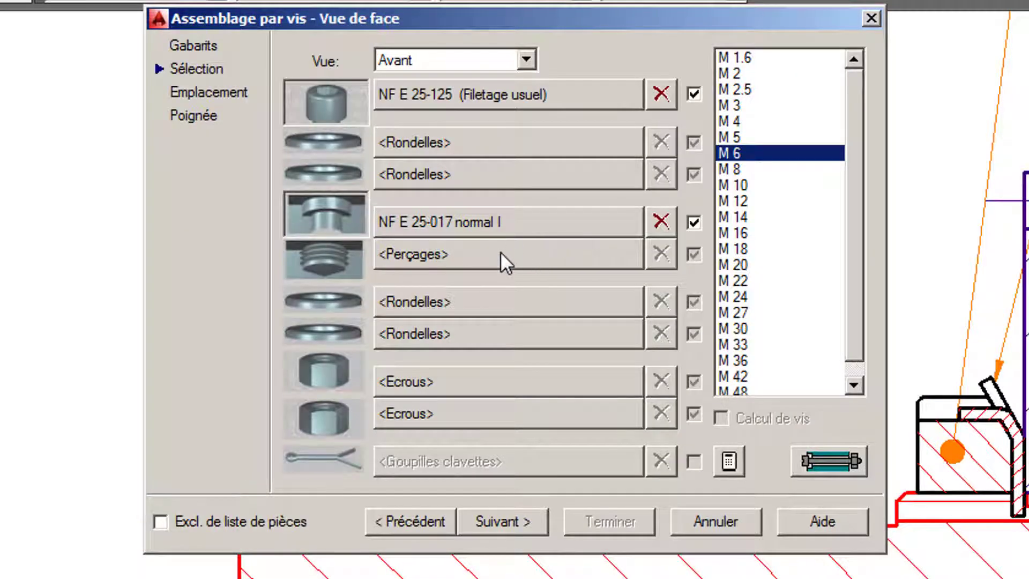
left_click(500, 252)
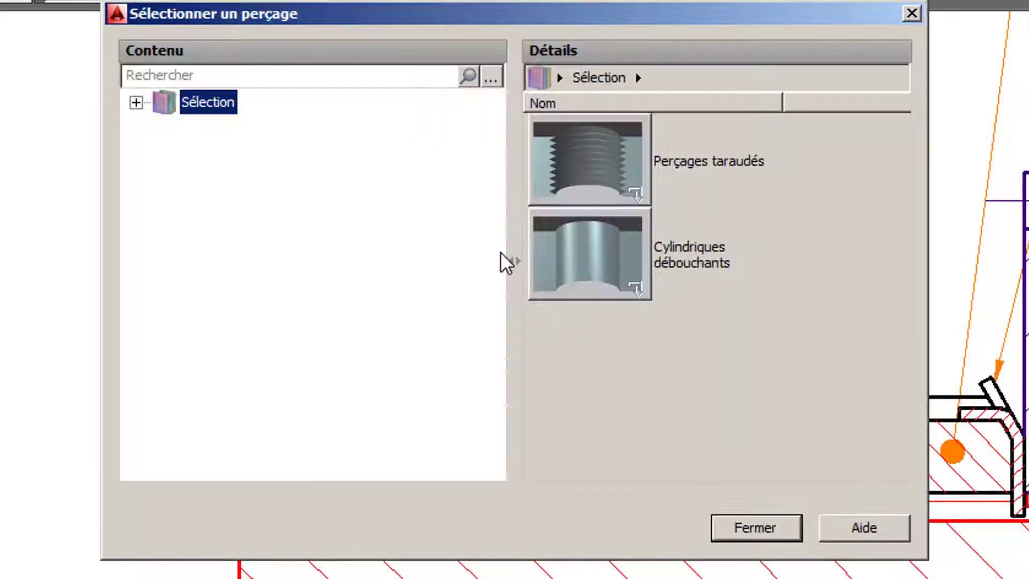
double_click(579, 163)
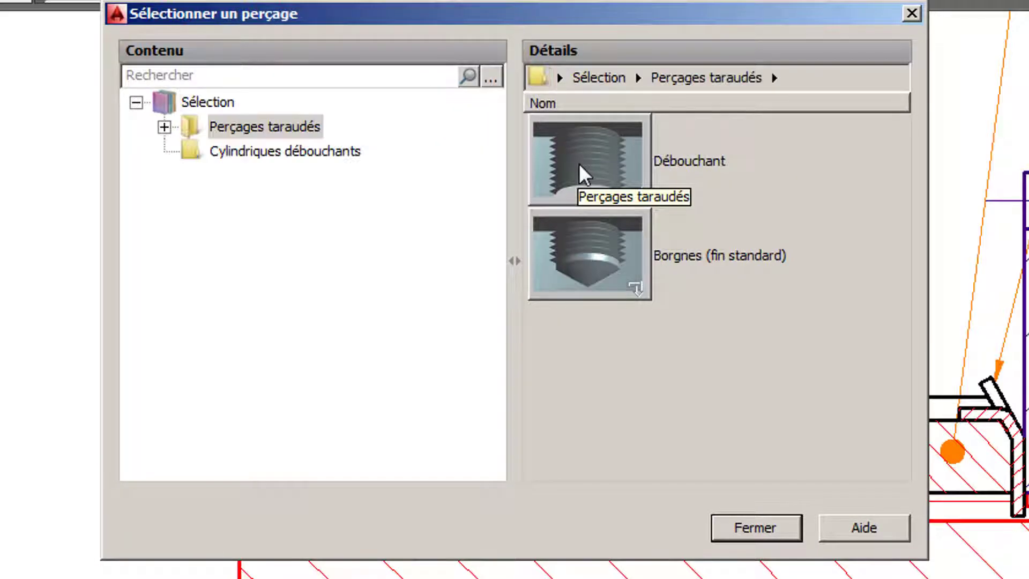
left_click(590, 251)
double_click(589, 250)
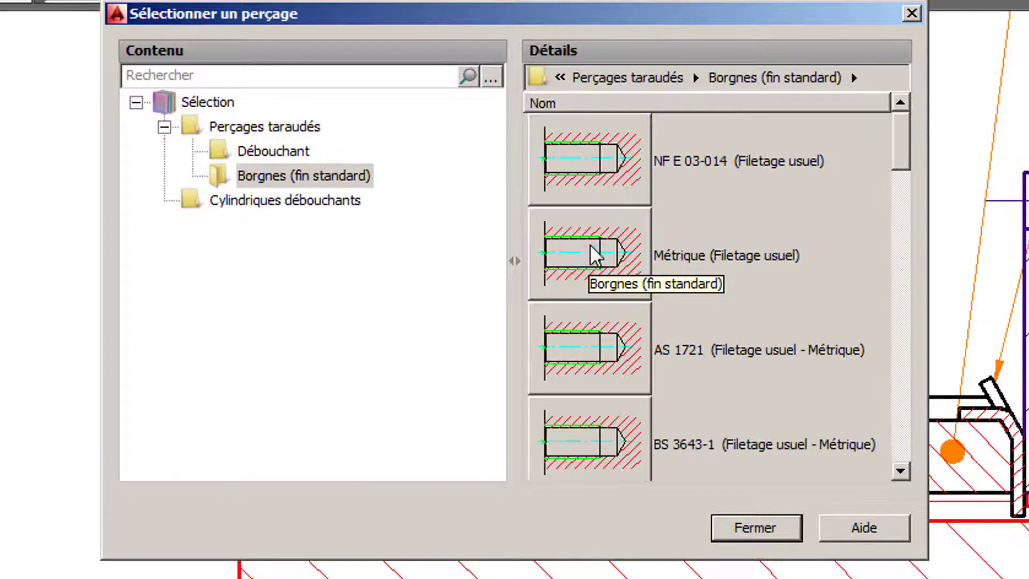
double_click(592, 161)
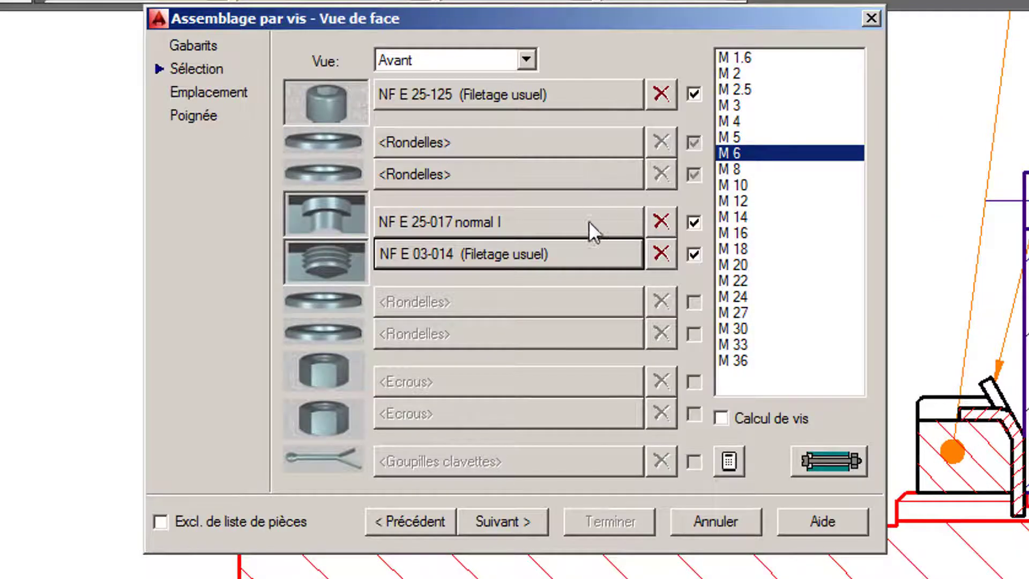
- Place the connection on cover 4's upper hole axis, from the outer face to the housing joint, keeping the normal shank representation
left_click(502, 520)
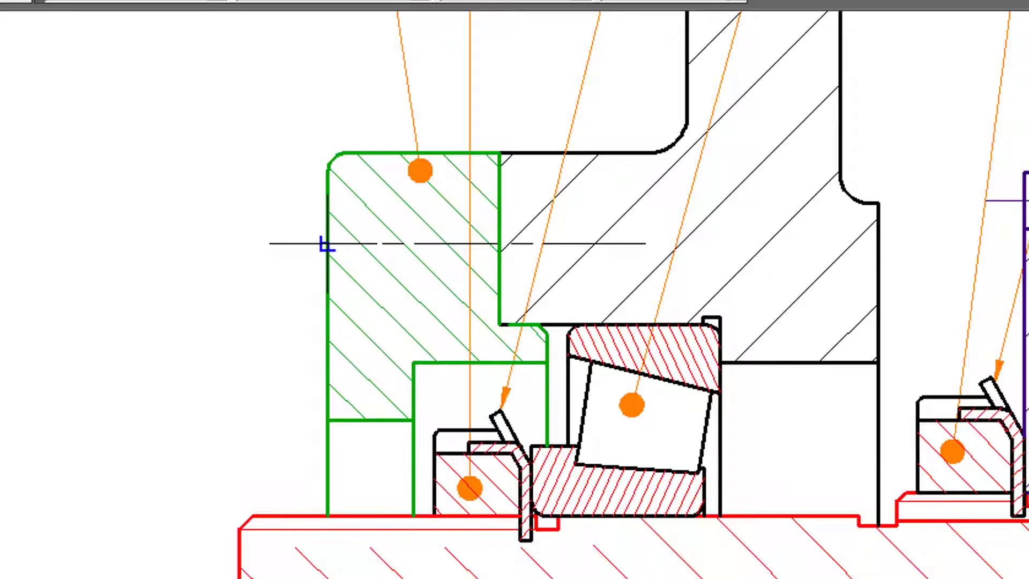
left_click(327, 244)
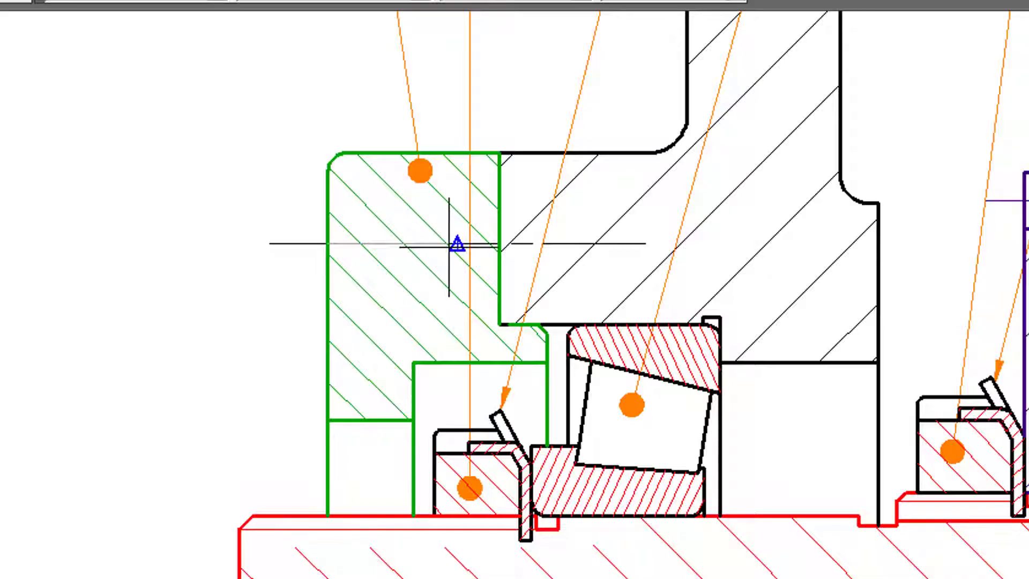
left_click(496, 244)
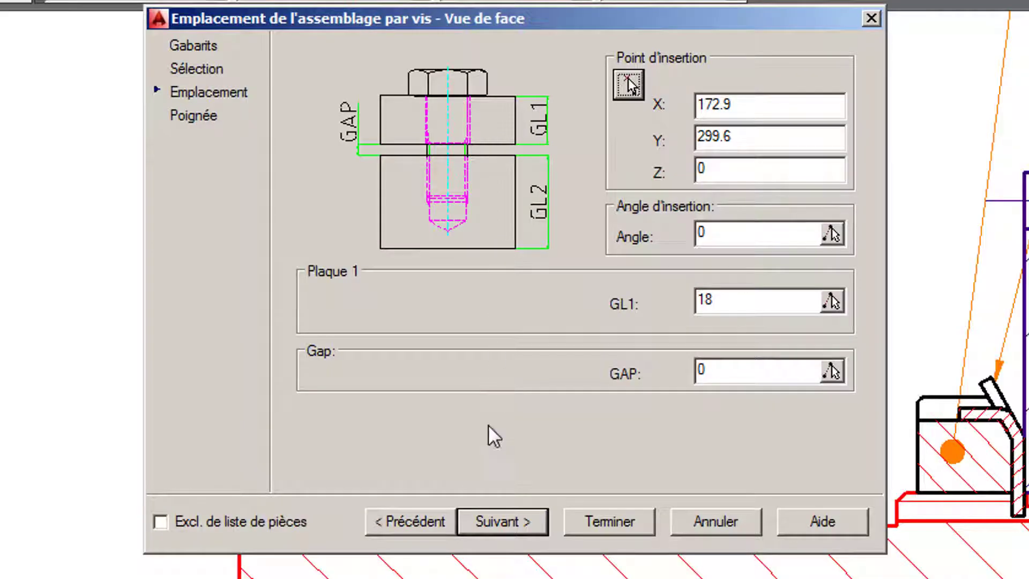
left_click(517, 520)
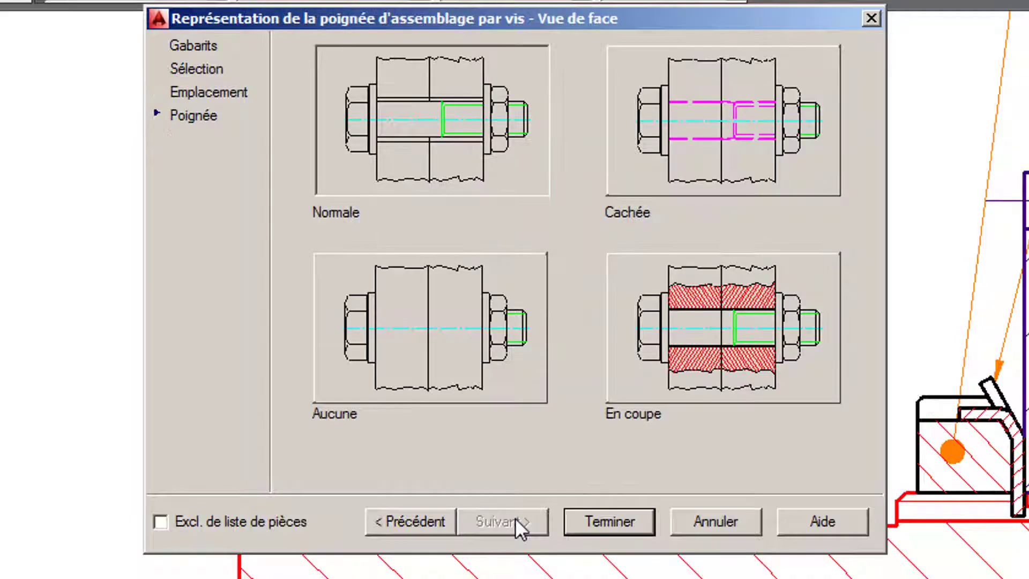
left_click(600, 521)
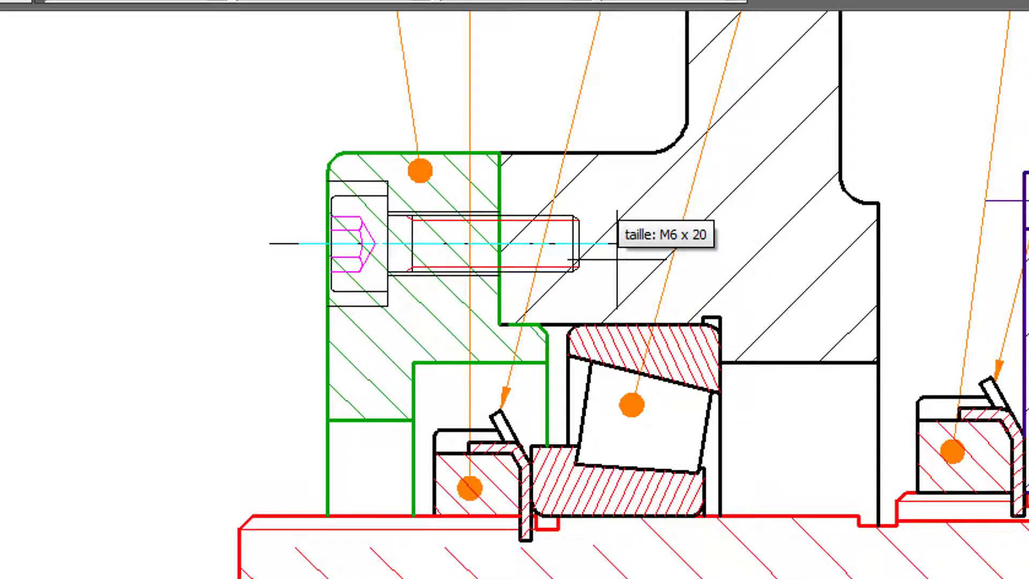
- Pick a screw length reaching into the housing and set the blind tapped hole's thread length to 20
left_click(656, 257)
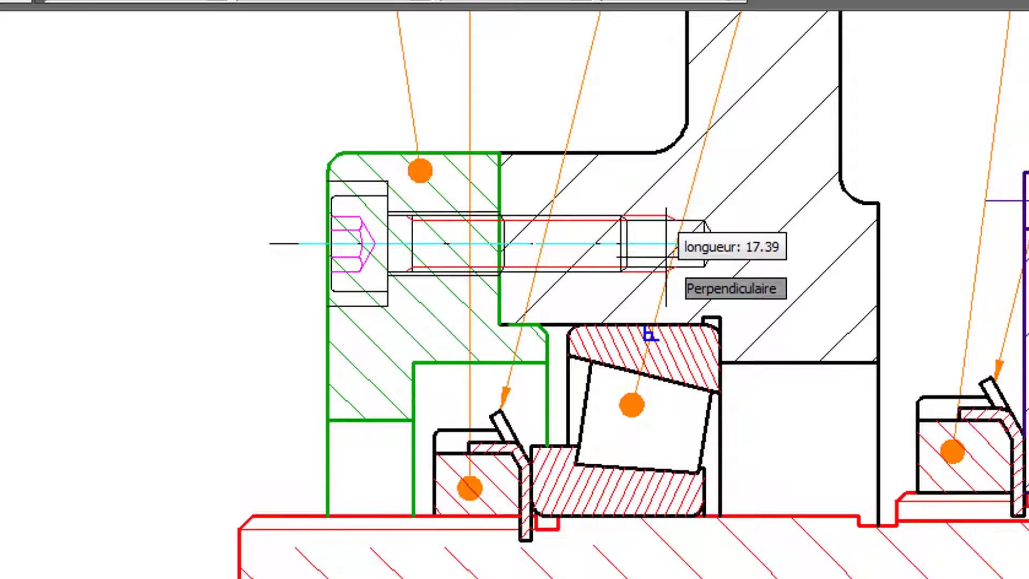
type("20")
key("Return")
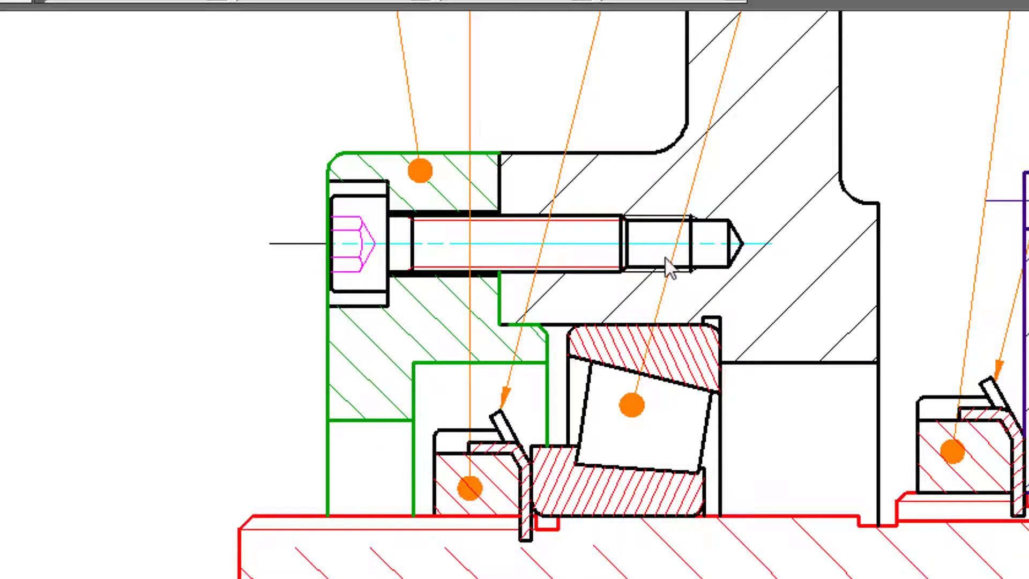
- Copy the complete screw connection onto cover 4's lower hole axis, aligned horizontally into the housing
scroll(495, 241, "up", 3)
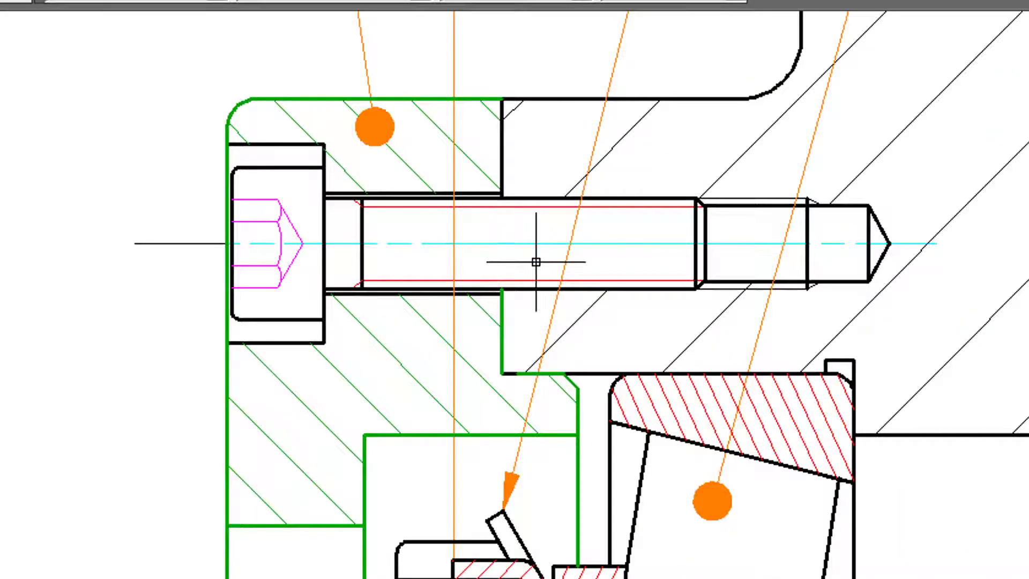
mouse_move(535, 262)
middle_mouse_down()
mouse_move(626, 184)
mouse_move(581, 226)
middle_mouse_up()
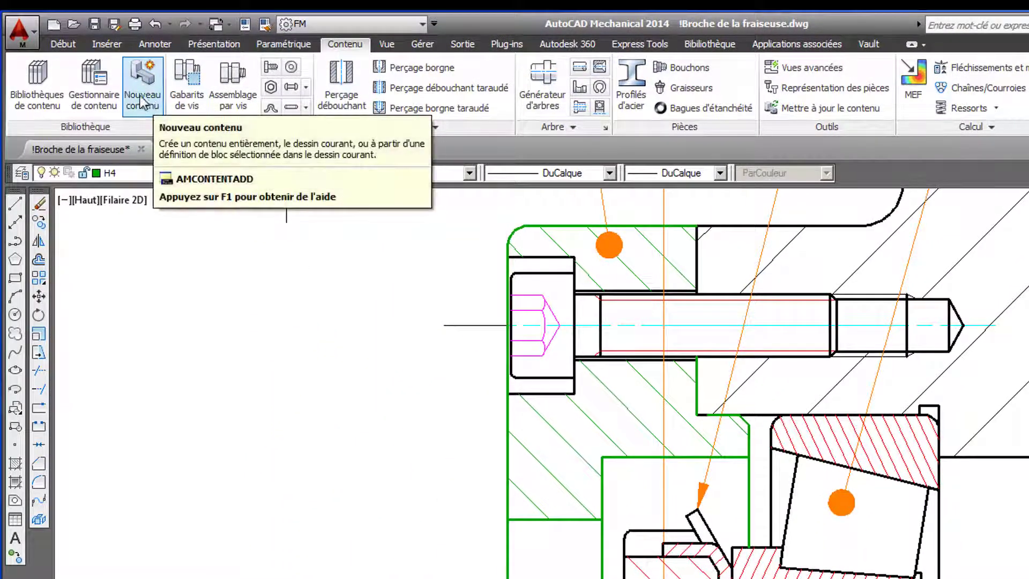
left_click(63, 44)
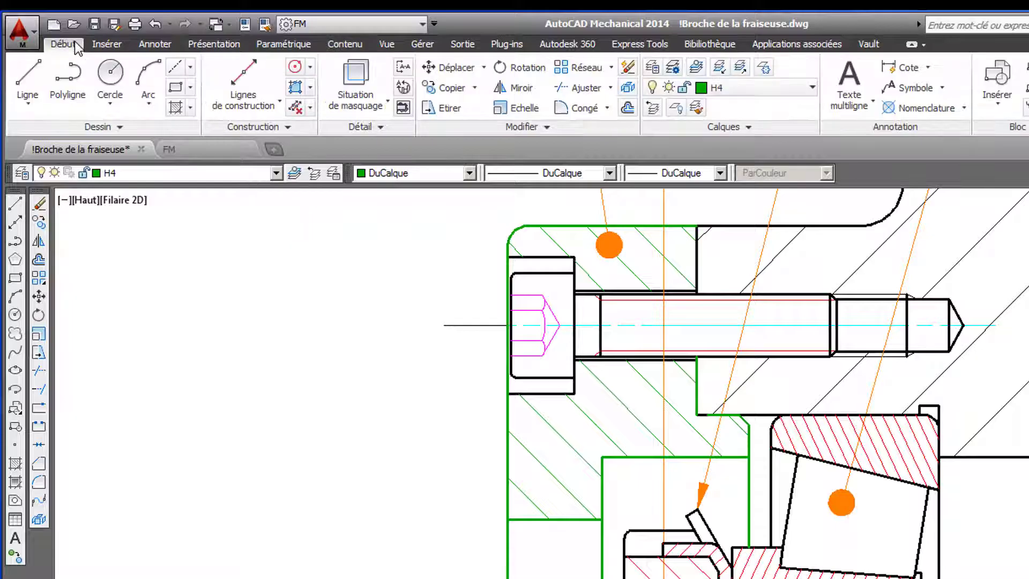
left_click(474, 88)
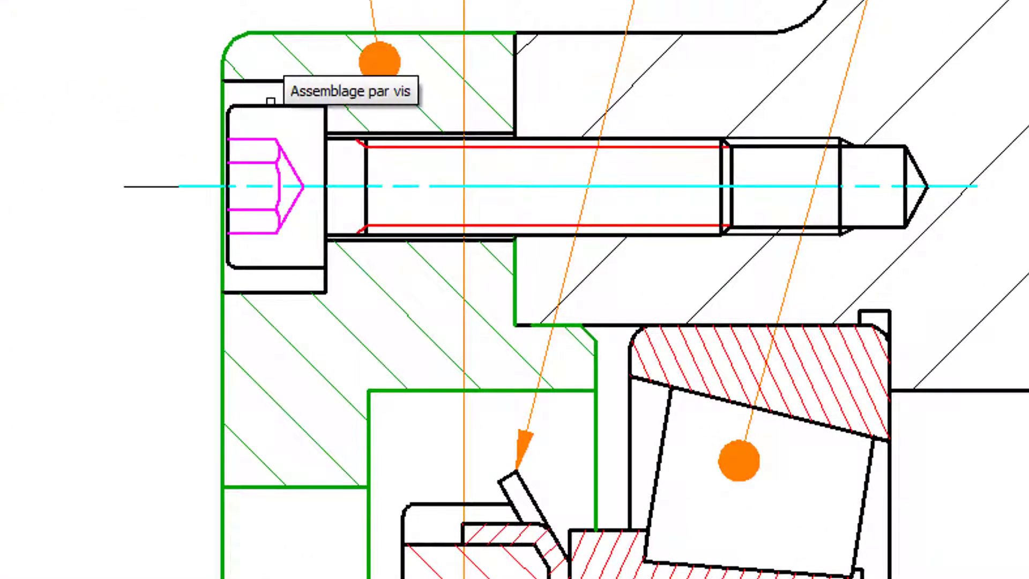
left_click(270, 105)
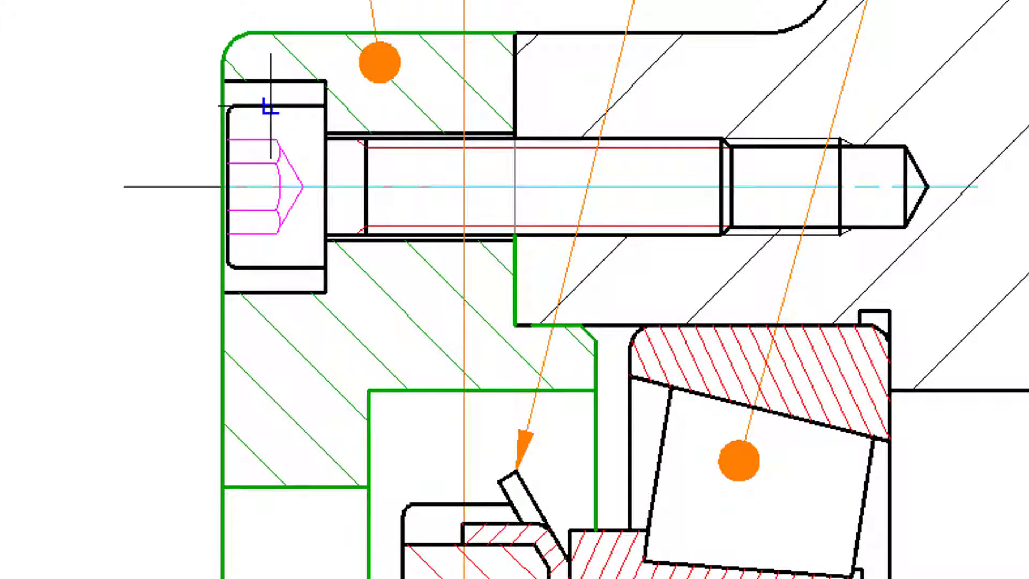
left_click(261, 152)
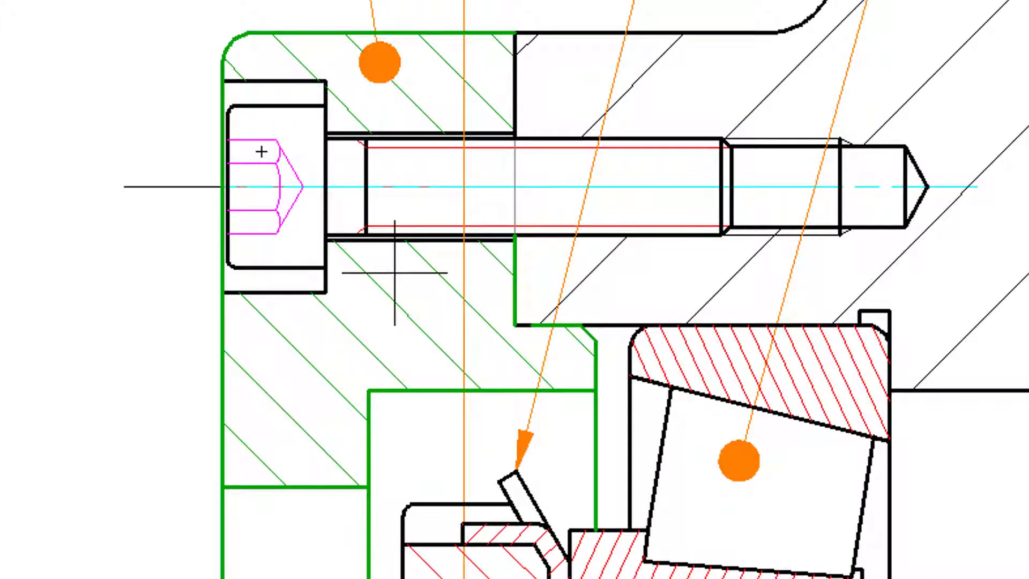
scroll(395, 272, "down", 5)
mouse_move(371, 514)
middle_mouse_down()
mouse_move(425, 328)
mouse_move(486, 2)
middle_mouse_up()
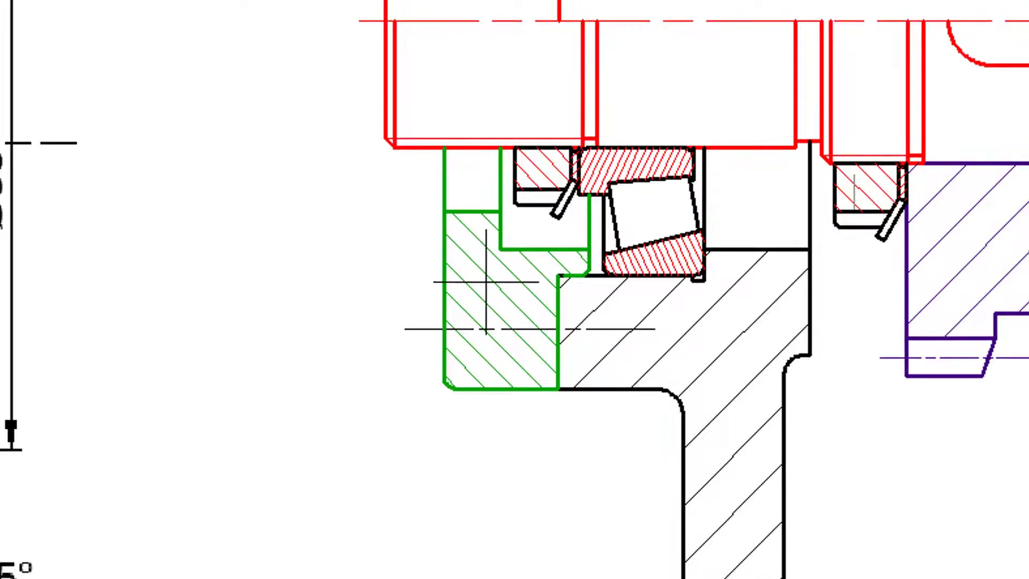
scroll(486, 282, "up", 4)
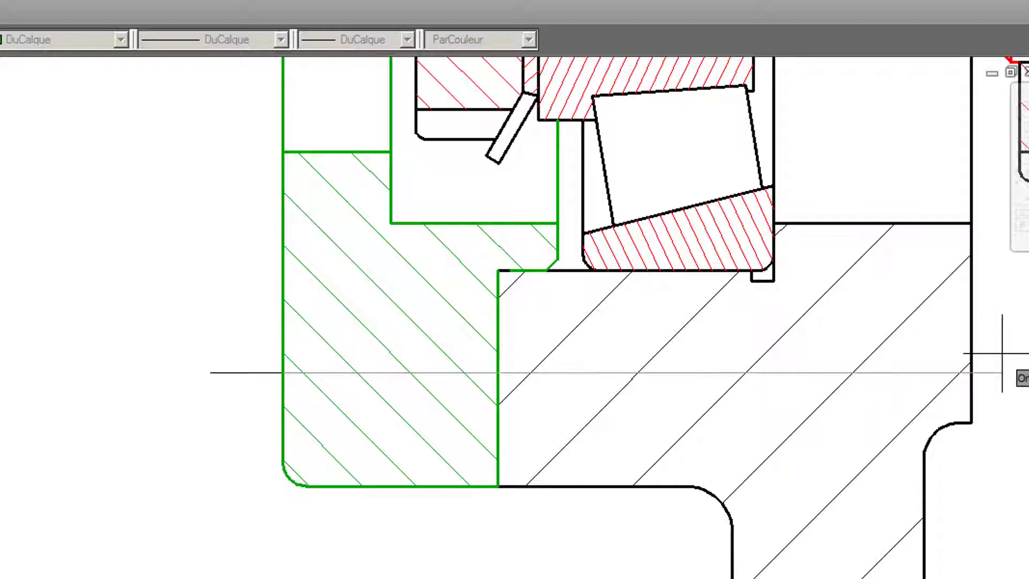
left_click(1002, 353)
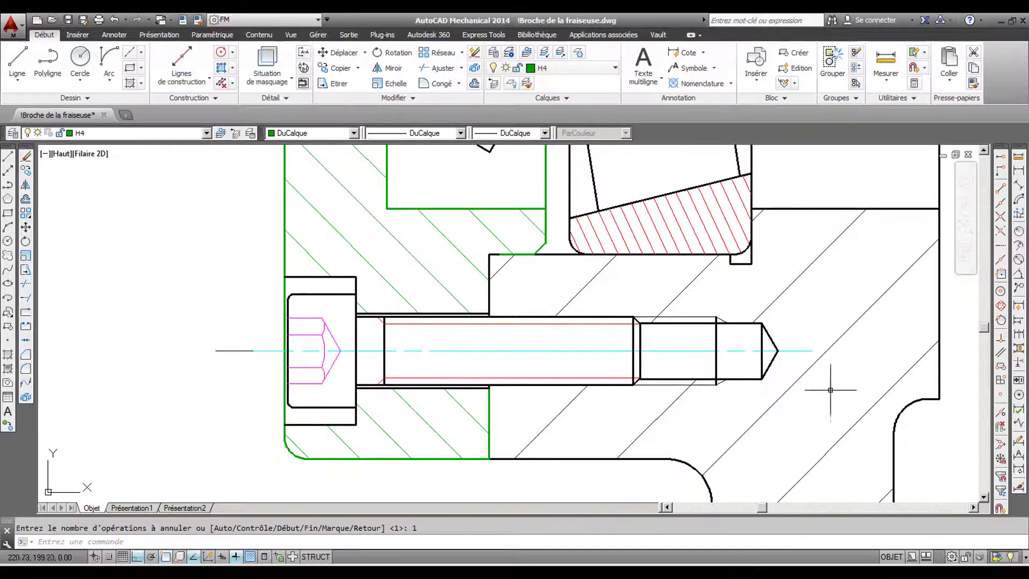
- Make P1 the current layer for the spindle outlines
scroll(830, 389, "down", 4)
middle_click_drag(802, 279, 661, 398)
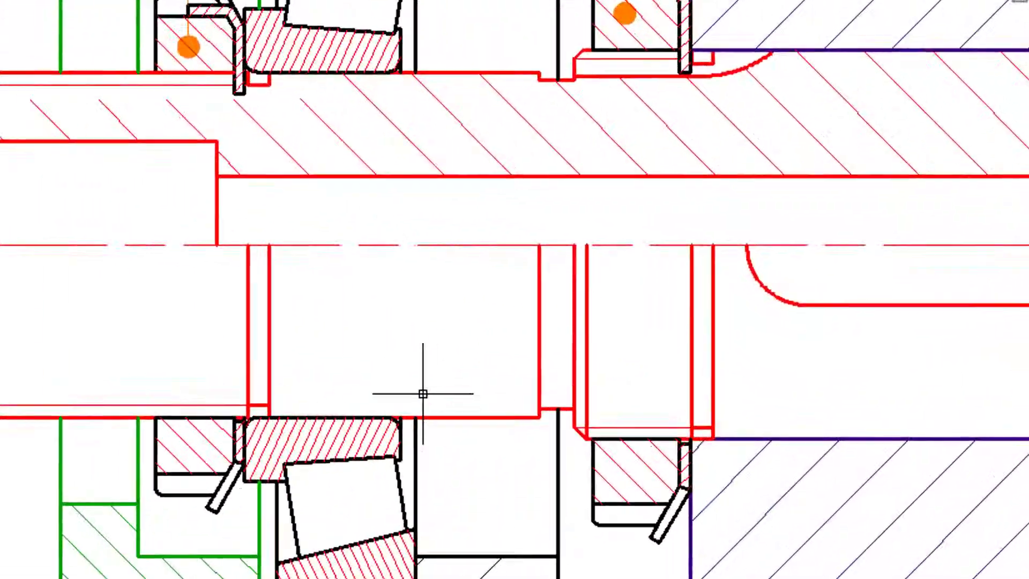
scroll(423, 394, "down", 2)
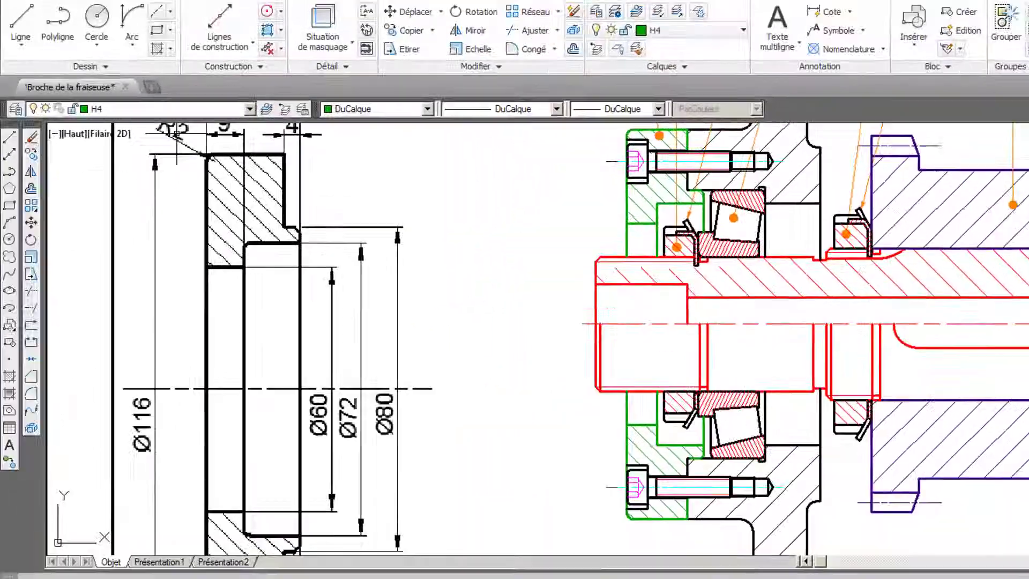
left_click(249, 109)
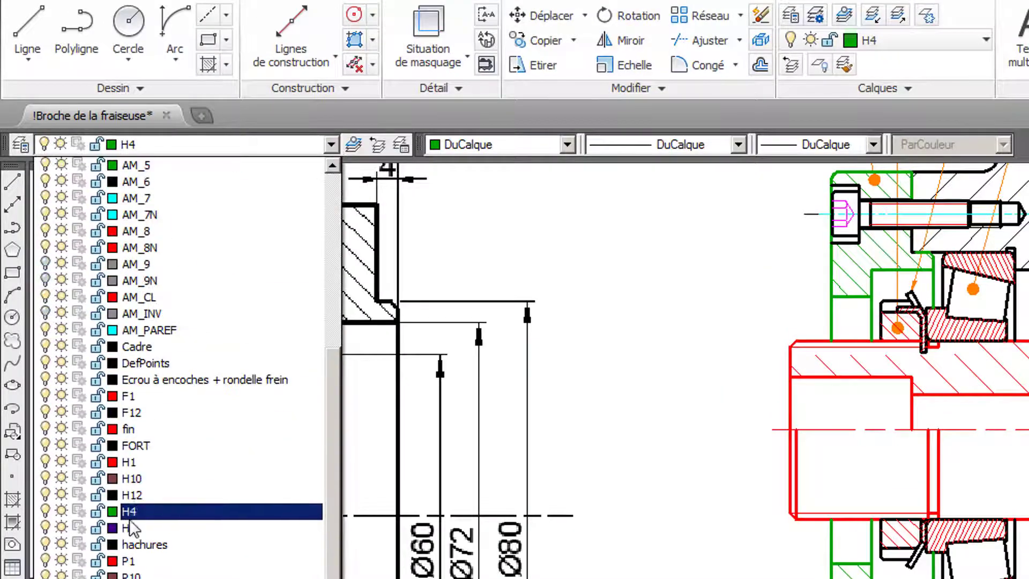
left_click(128, 560)
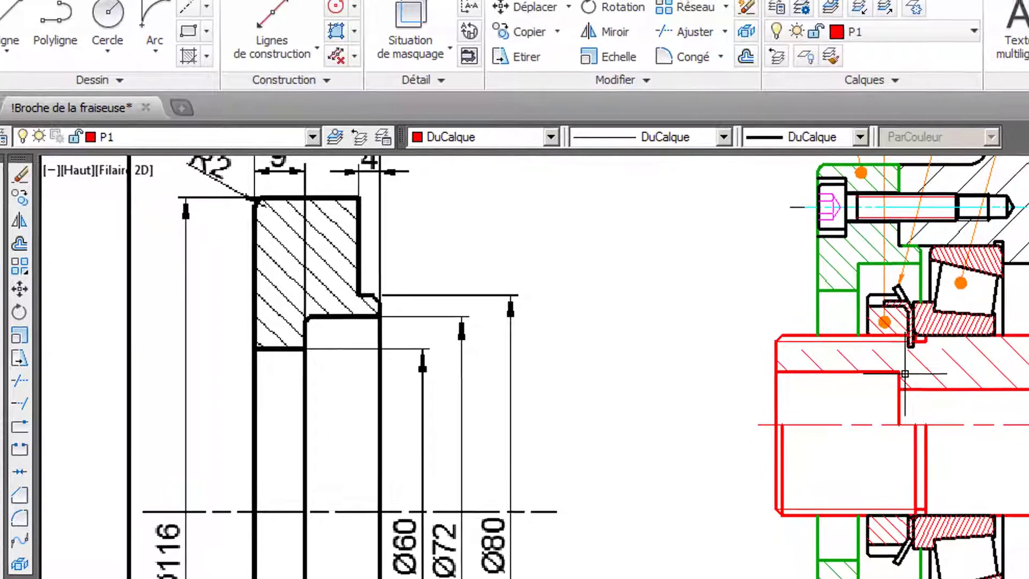
- Draw the lock washer groove's bottom line from the spindle's threaded end along the hatch ends, closing it vertically up to the bearing seat
scroll(916, 378, "up", 4)
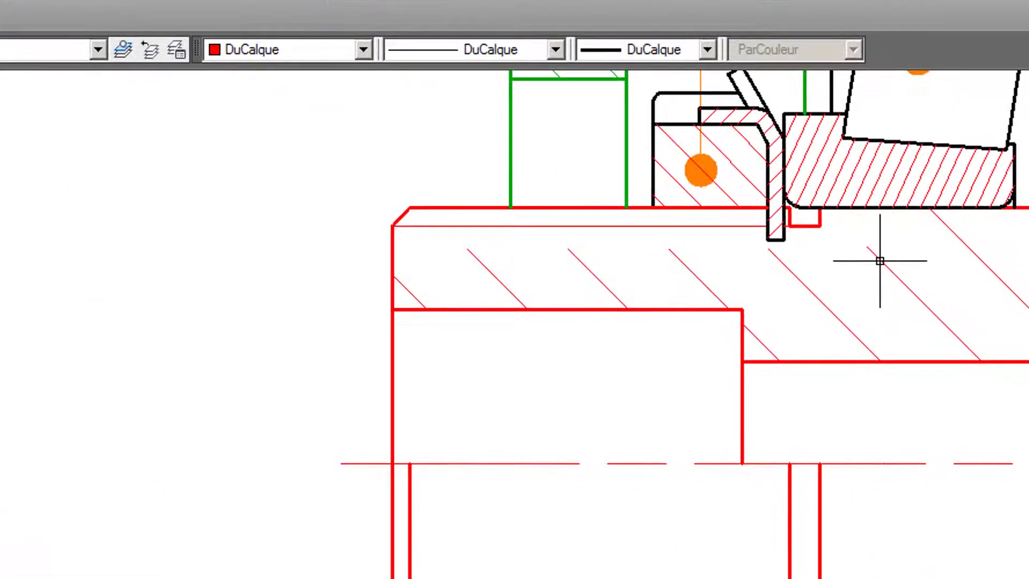
middle_click_drag(880, 261, 705, 458)
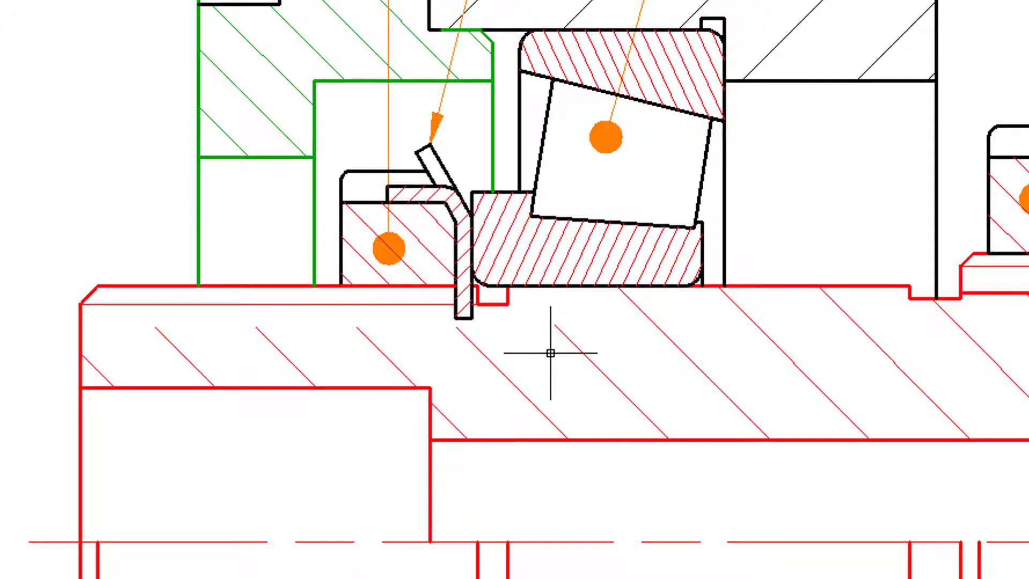
mouse_move(530, 356)
middle_mouse_down()
mouse_move(544, 359)
mouse_move(578, 284)
middle_mouse_up()
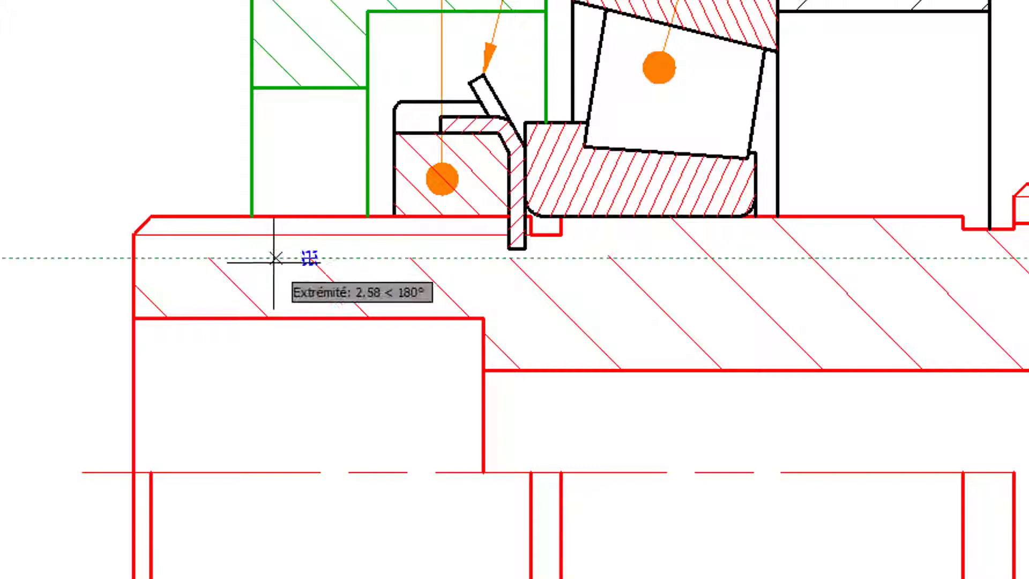
left_click(131, 257)
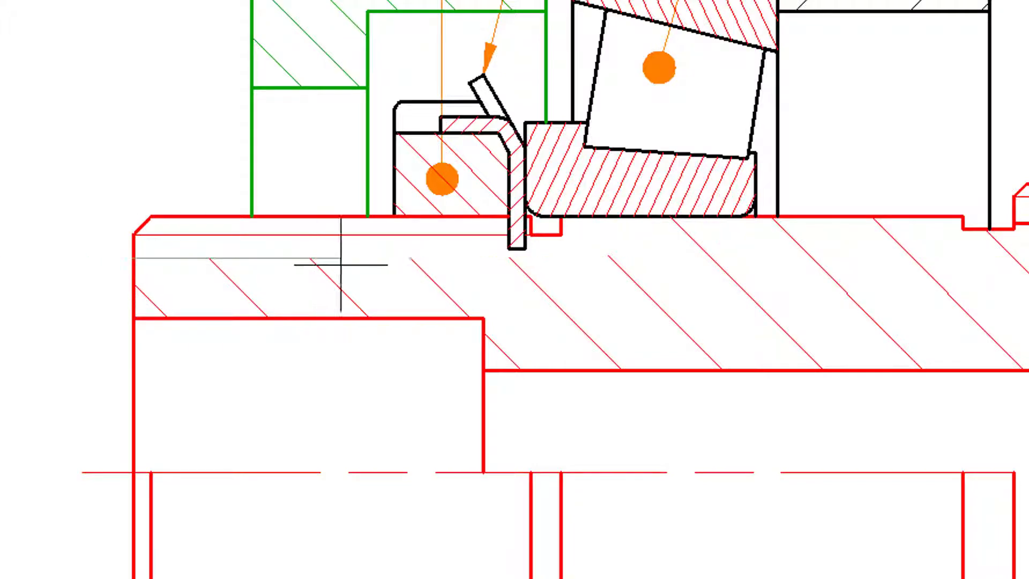
scroll(594, 251, "up", 4)
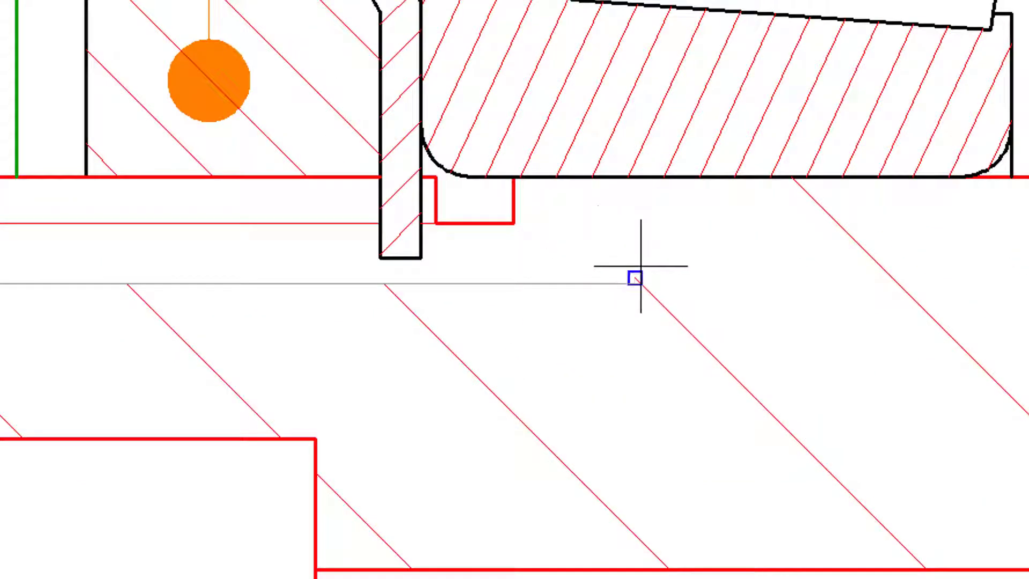
scroll(641, 265, "up", 2)
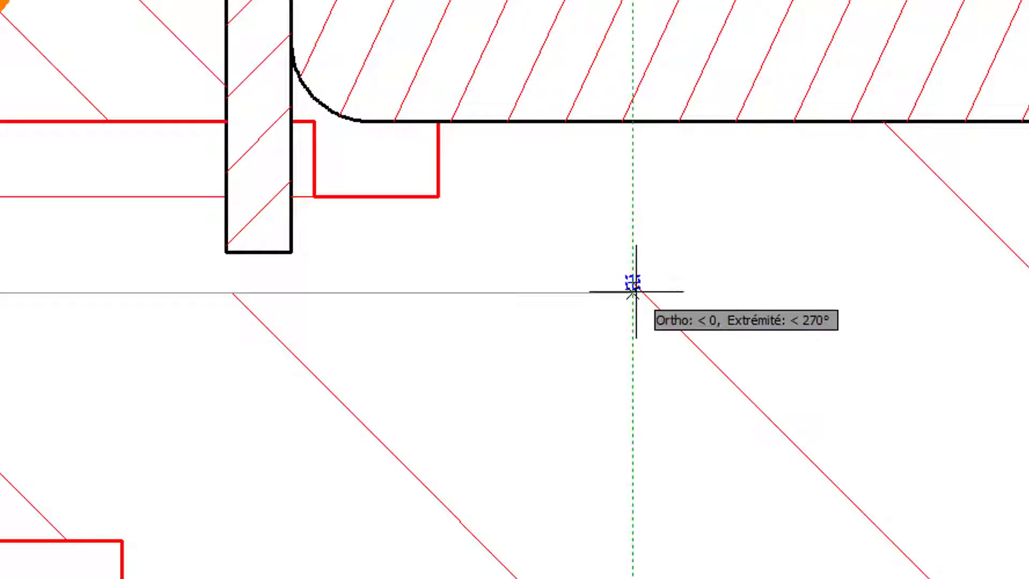
left_click(633, 292)
left_click(631, 125)
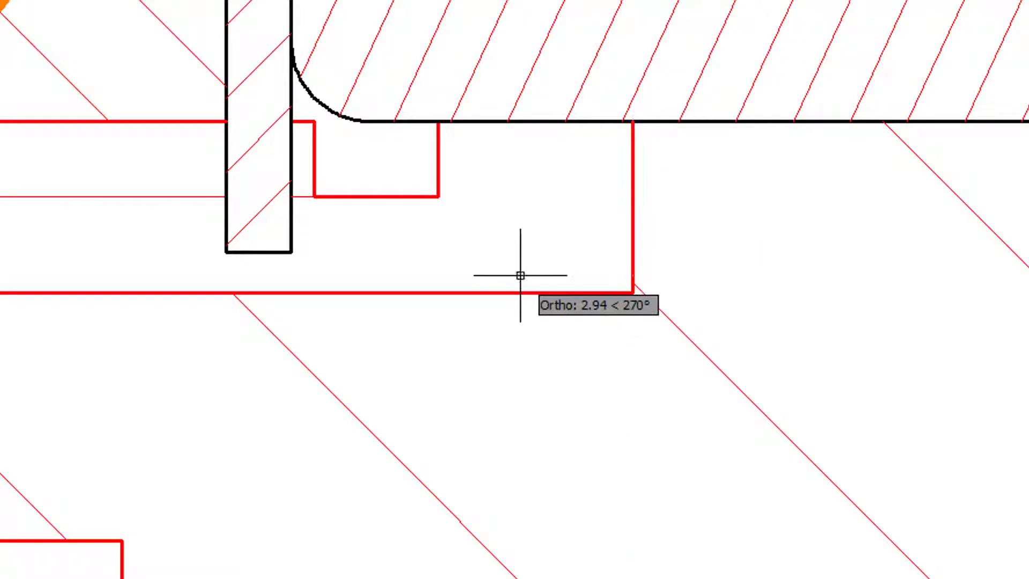
scroll(635, 329, "down", 4)
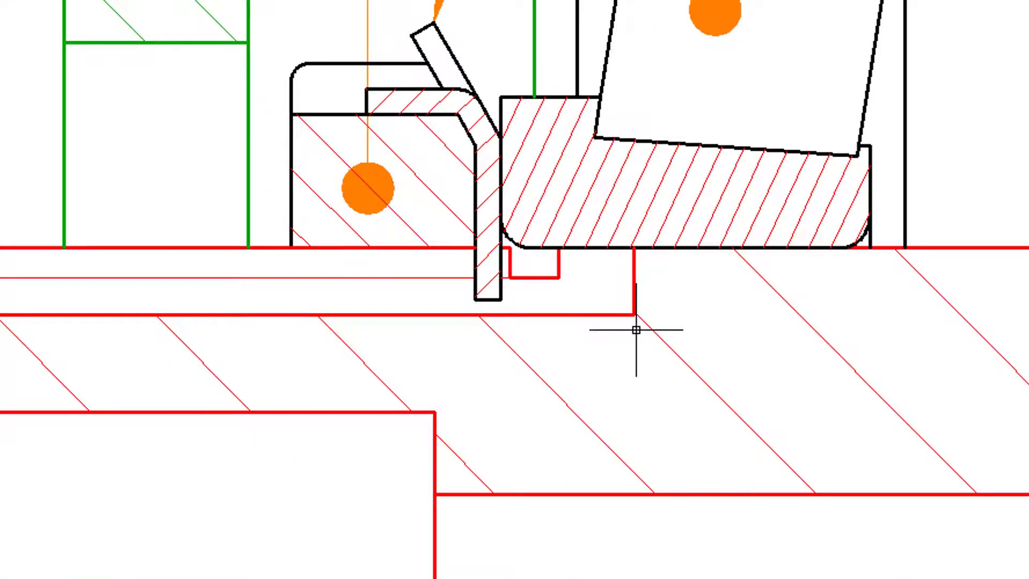
- Erase the vertical line closing the lock washer groove under the left bearing's inner ring
middle_click_drag(636, 330, 735, 337)
middle_click_drag(834, 372, 455, 379)
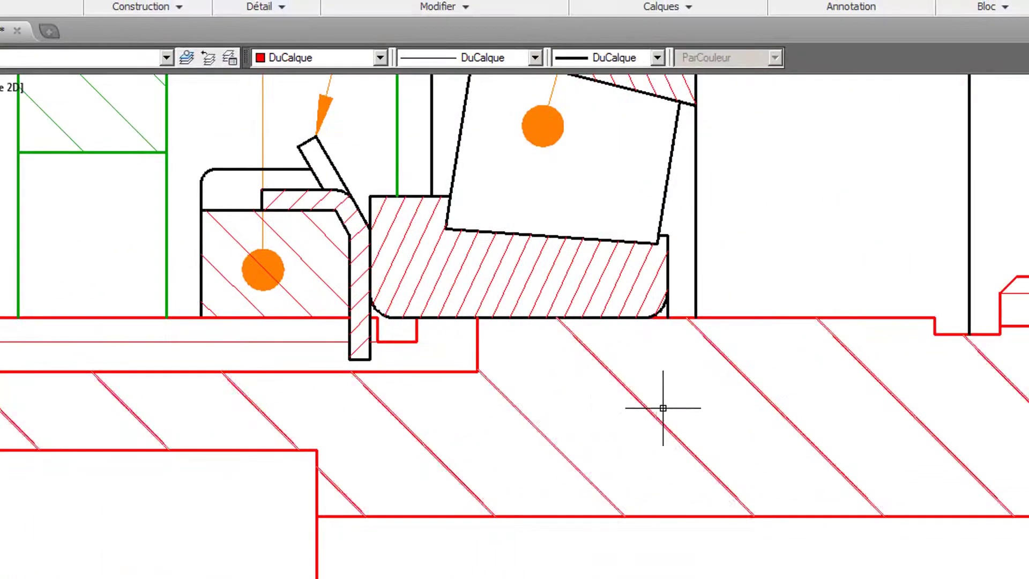
mouse_move(610, 404)
middle_mouse_down()
mouse_move(764, 395)
mouse_move(445, 407)
middle_mouse_up()
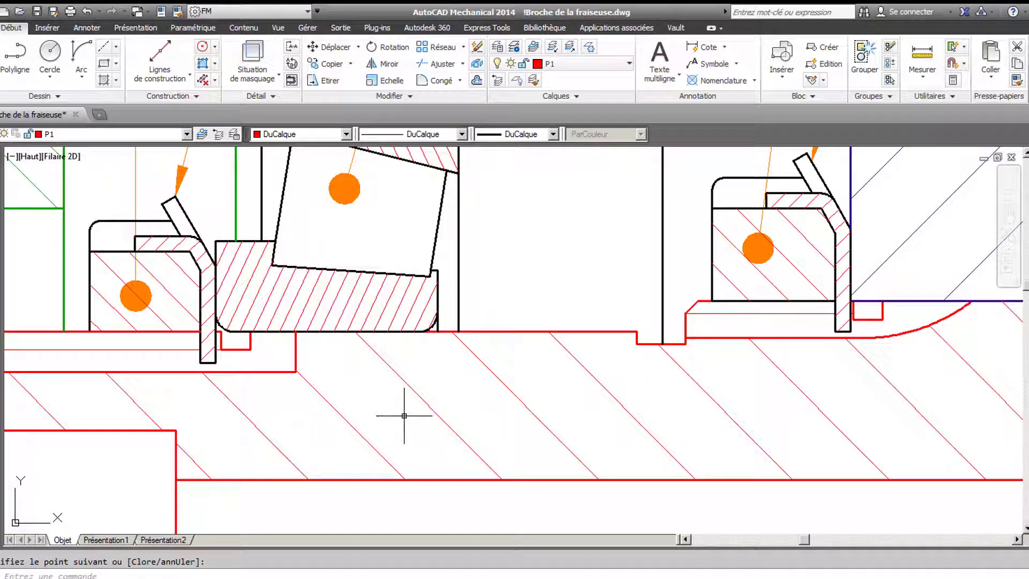
key("Escape")
left_click(295, 356)
key("Delete")
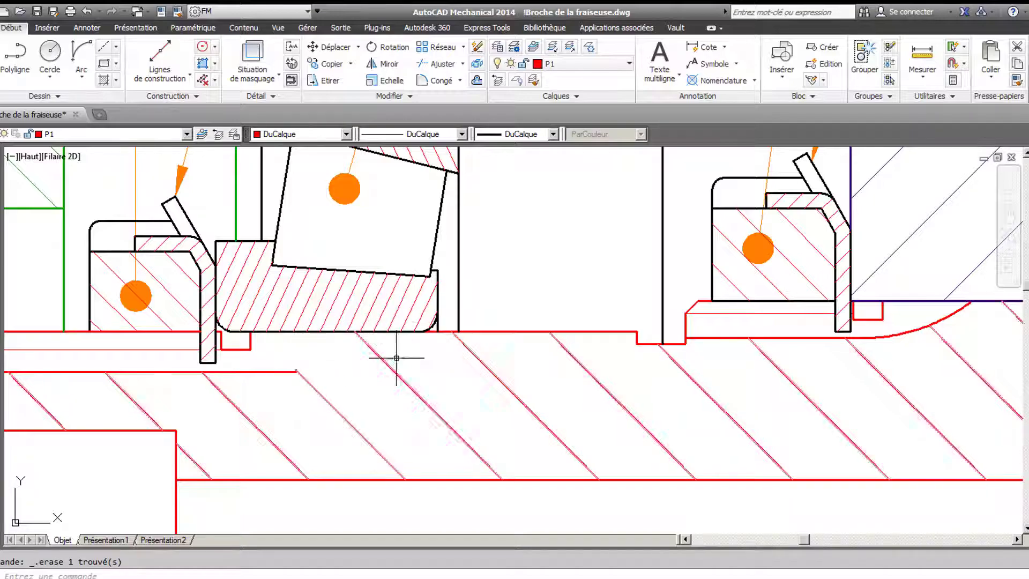
- Try copying the run-out arc of the second lock washer groove onto the end of the new groove's bottom line
left_click(916, 333)
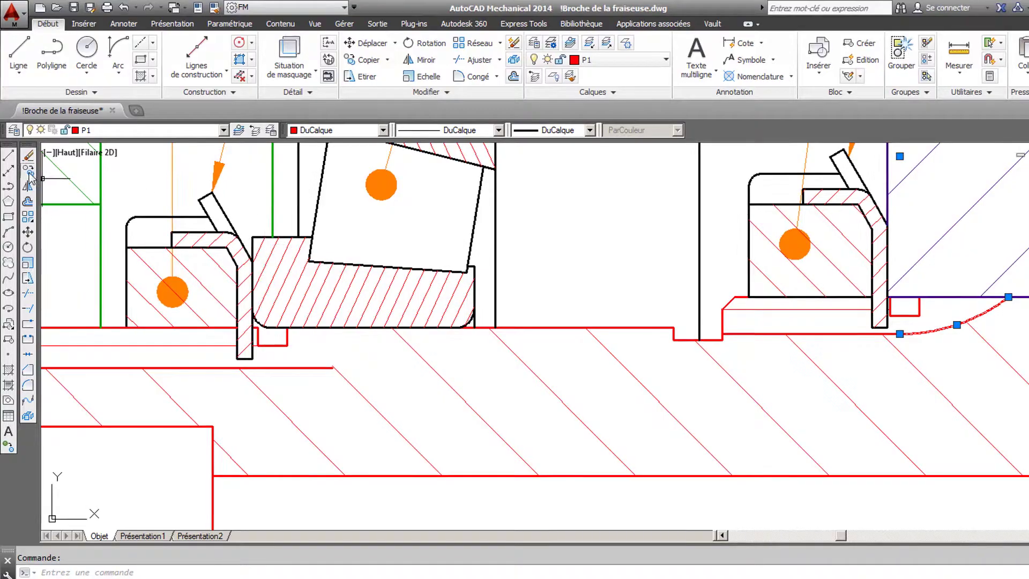
left_click(27, 170)
left_click(899, 334)
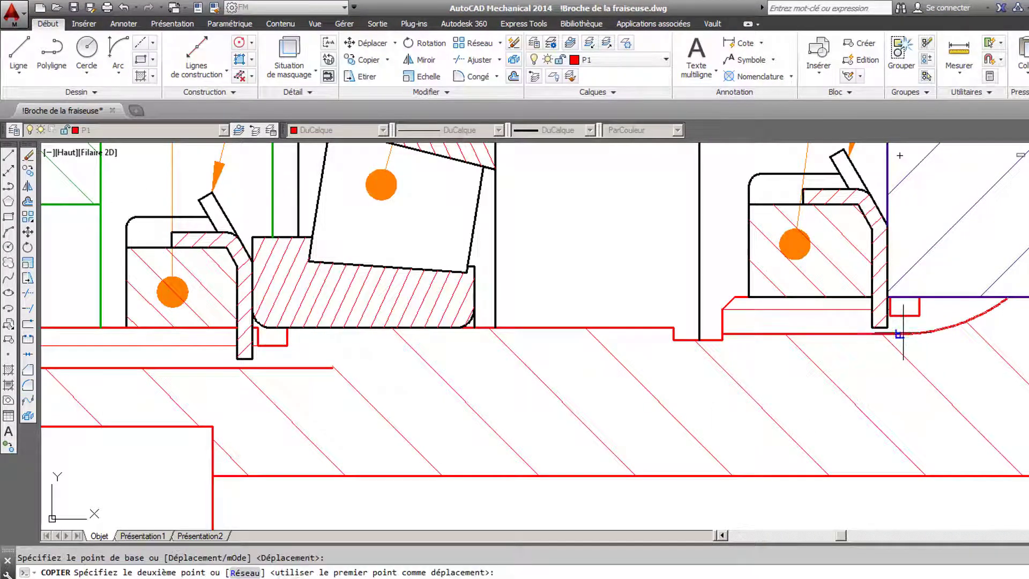
scroll(329, 357, "up", 4)
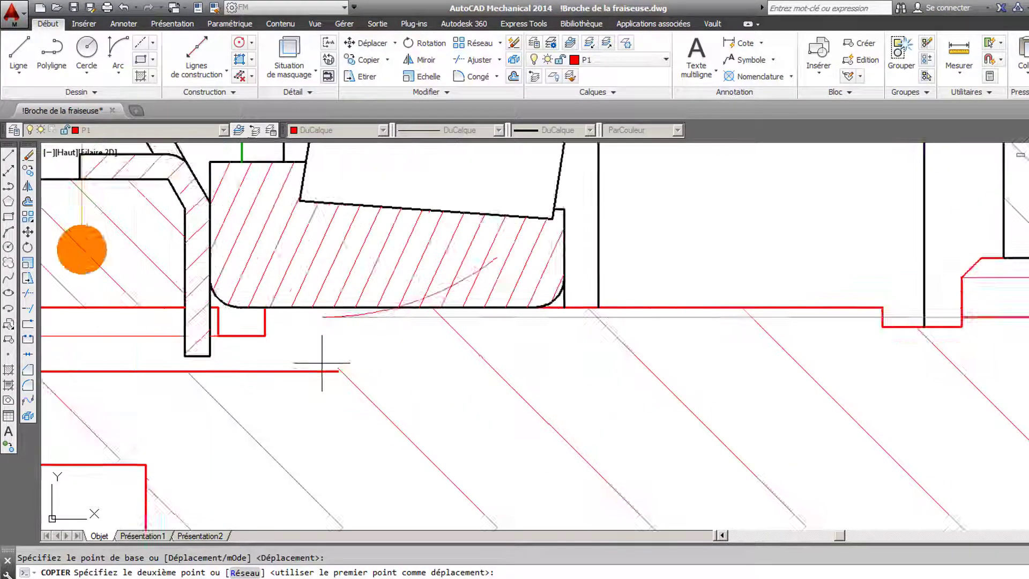
left_click(345, 376)
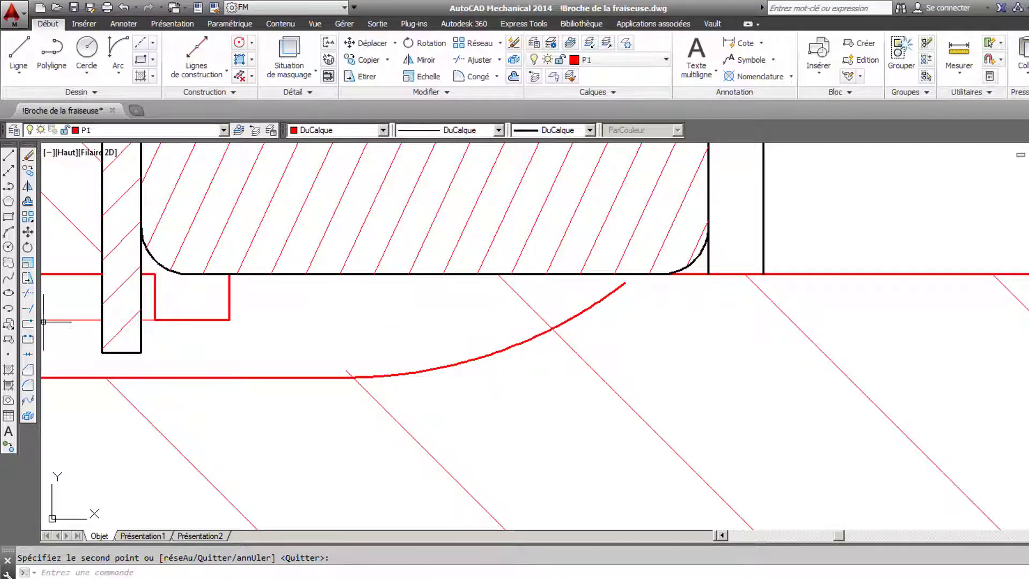
- Extend the copied run-out arc up to the spindle's bearing seat line
left_click(28, 308)
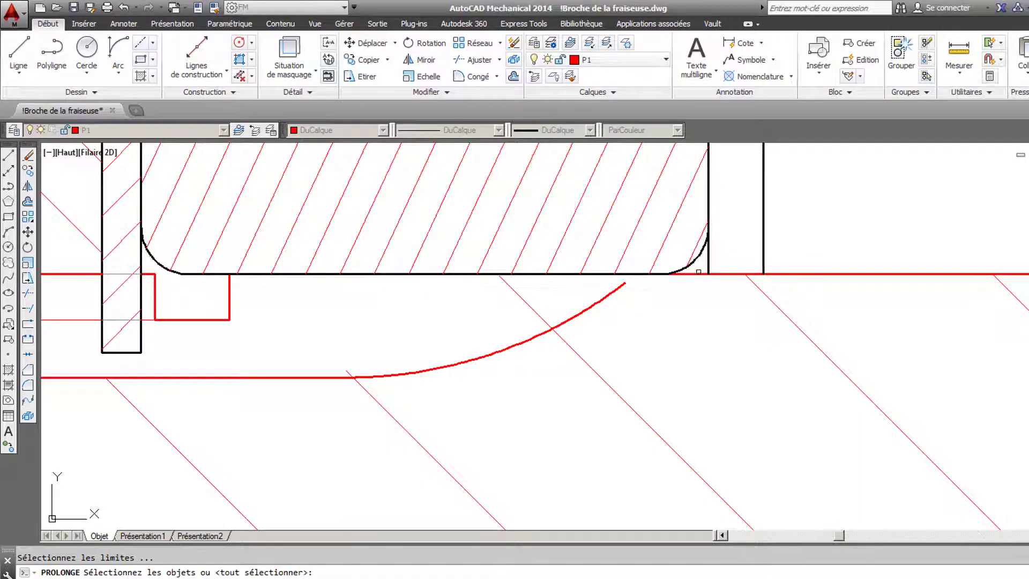
left_click(698, 274)
key("Return")
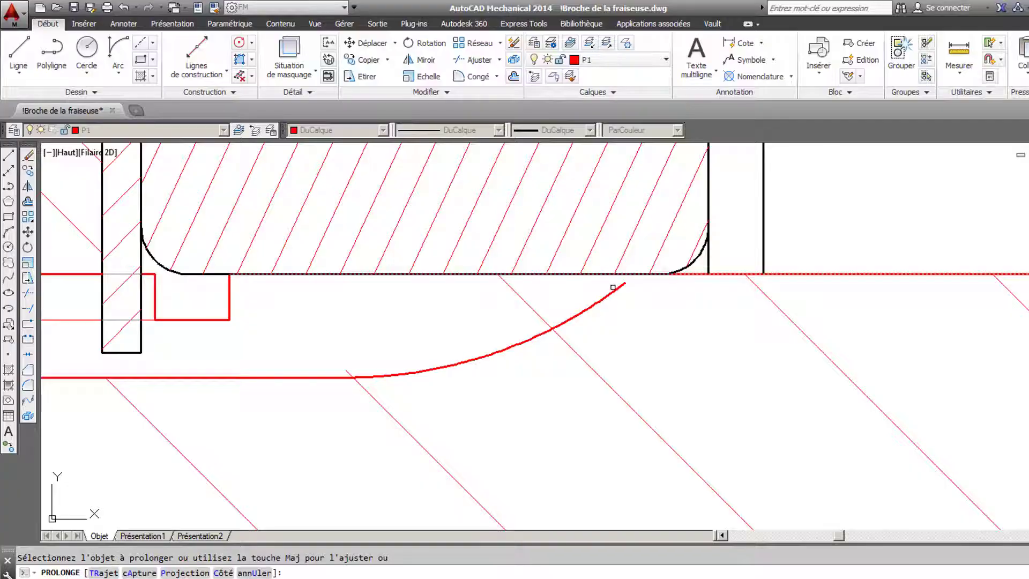
left_click(618, 289)
key("Return")
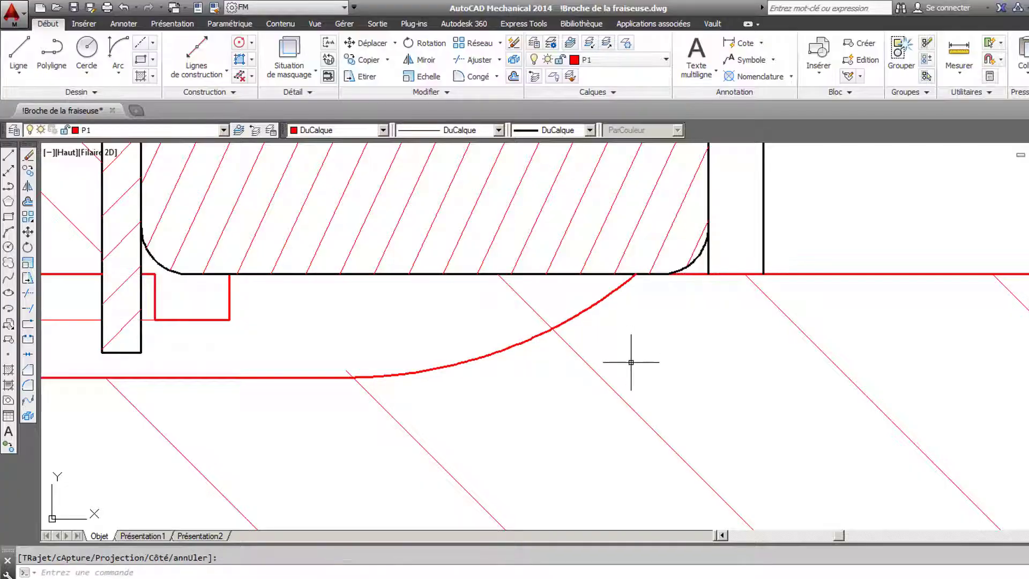
- Undo the arc's extension and its copy at the end of the new groove
scroll(627, 359, "down", 4)
scroll(654, 379, "down", 2)
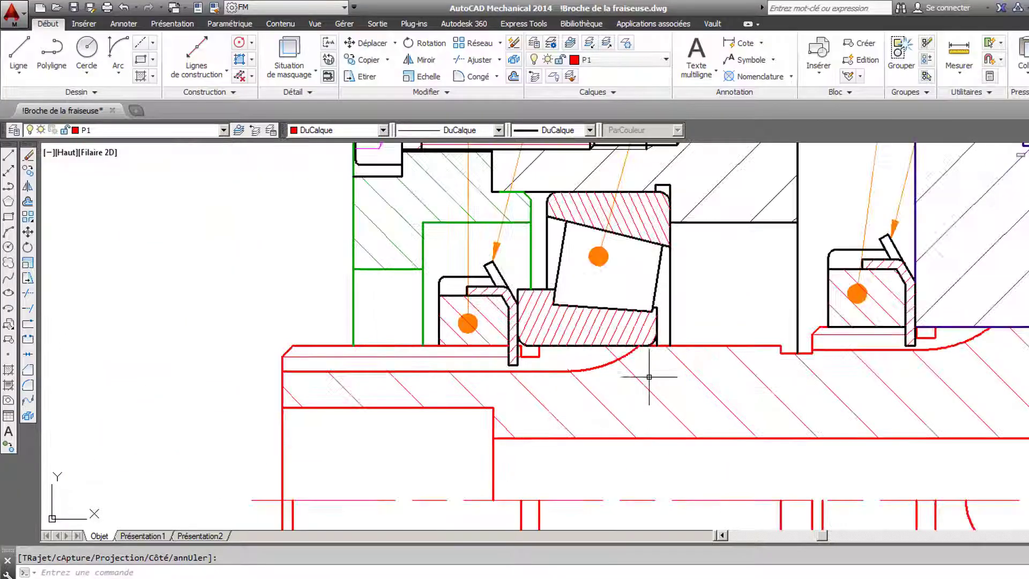
mouse_move(739, 390)
middle_mouse_down()
mouse_move(531, 381)
mouse_move(538, 378)
middle_mouse_up()
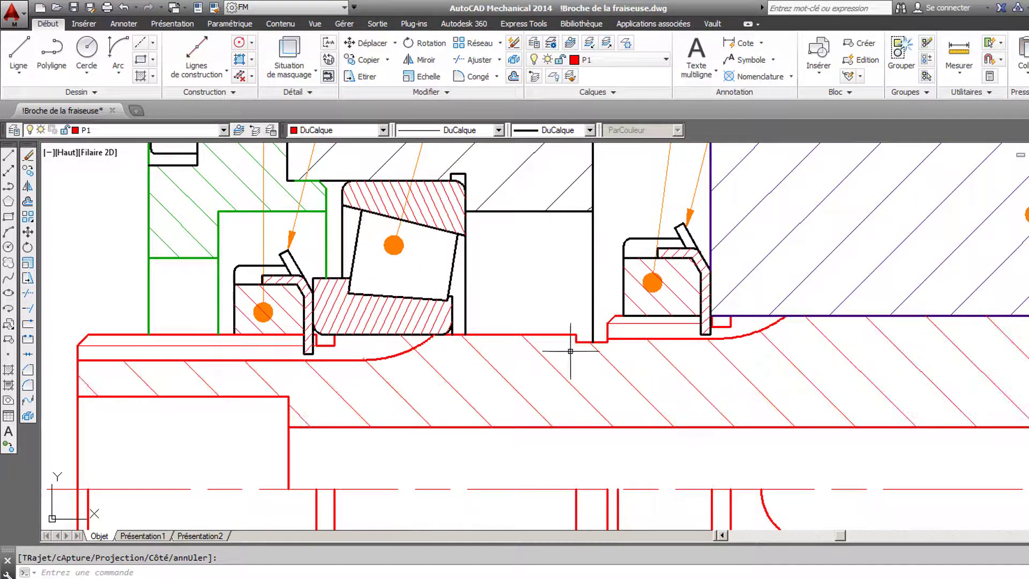
scroll(400, 344, "up", 2)
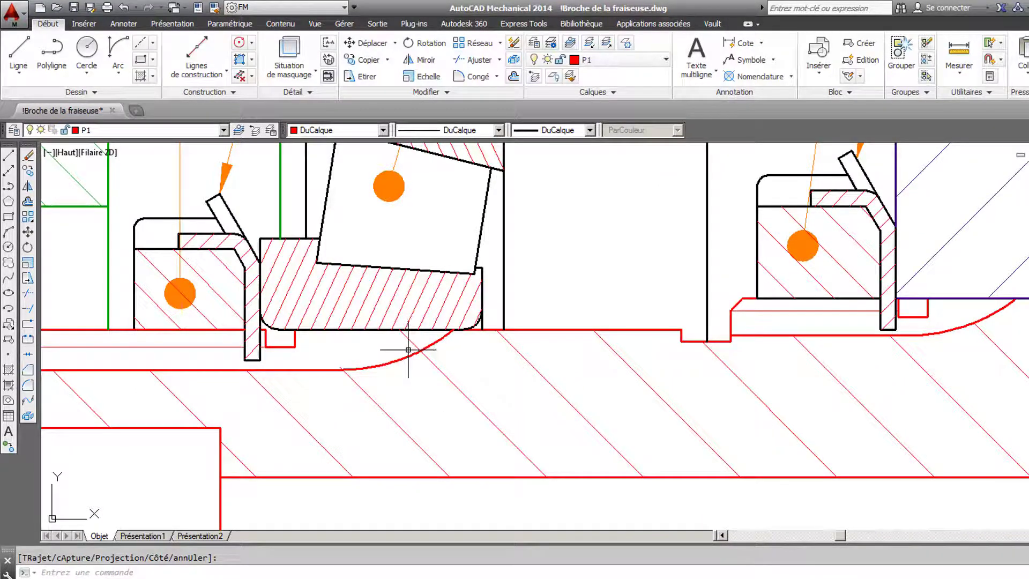
scroll(408, 349, "down", 2)
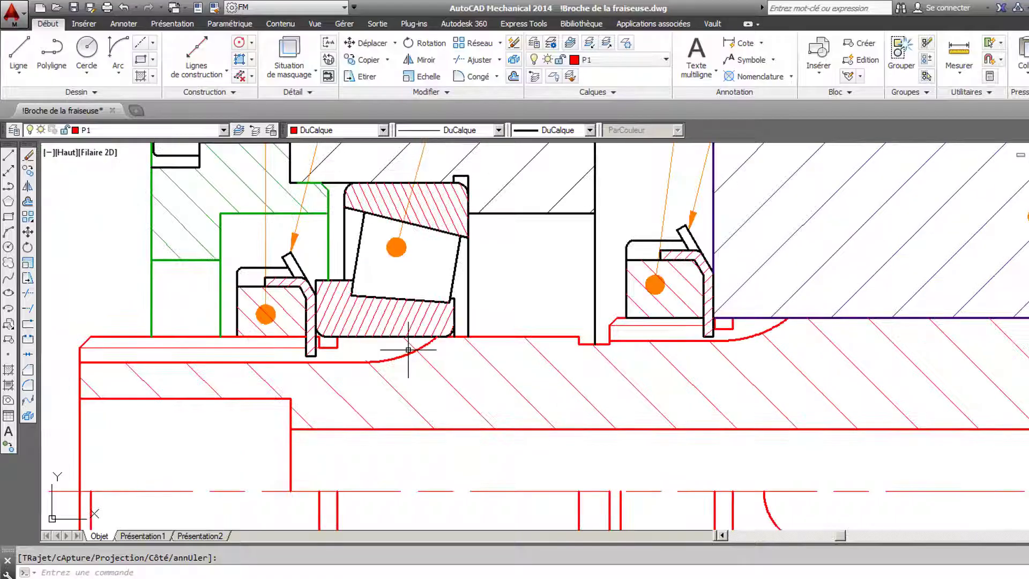
mouse_move(408, 349)
middle_mouse_down()
mouse_move(510, 361)
mouse_move(480, 358)
middle_mouse_up()
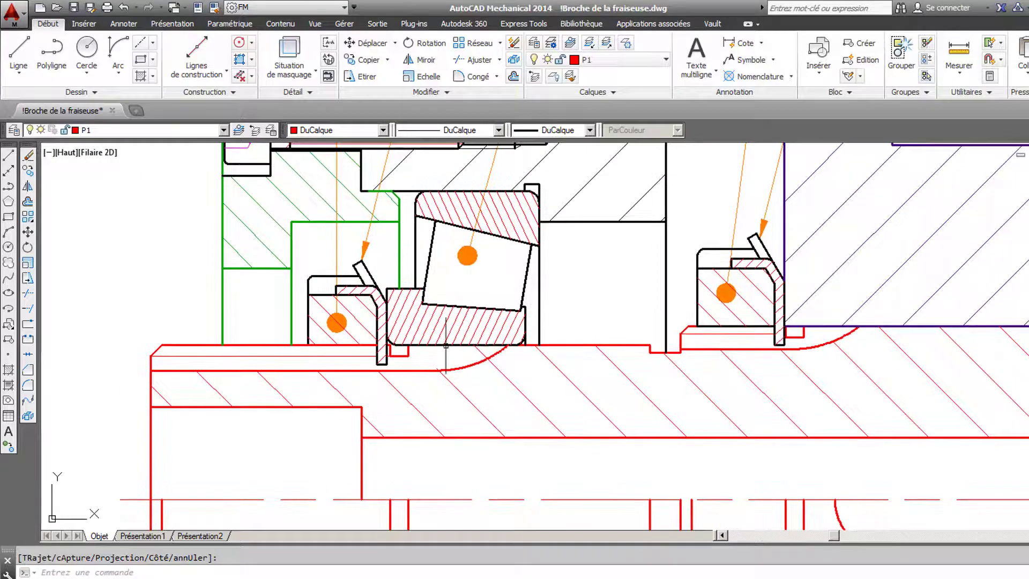
left_click(124, 8)
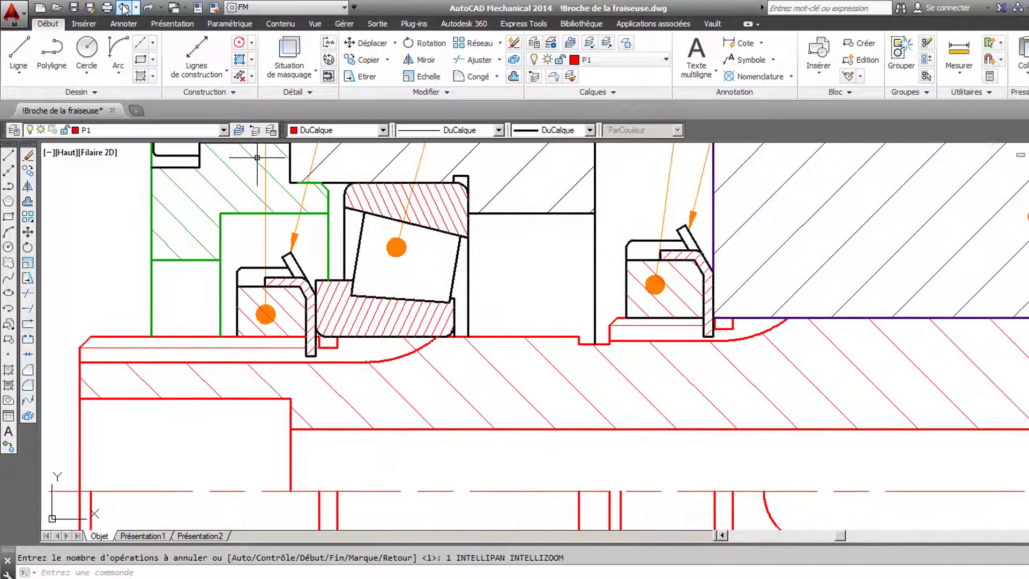
left_click(124, 7)
left_click(123, 8)
left_click(124, 8)
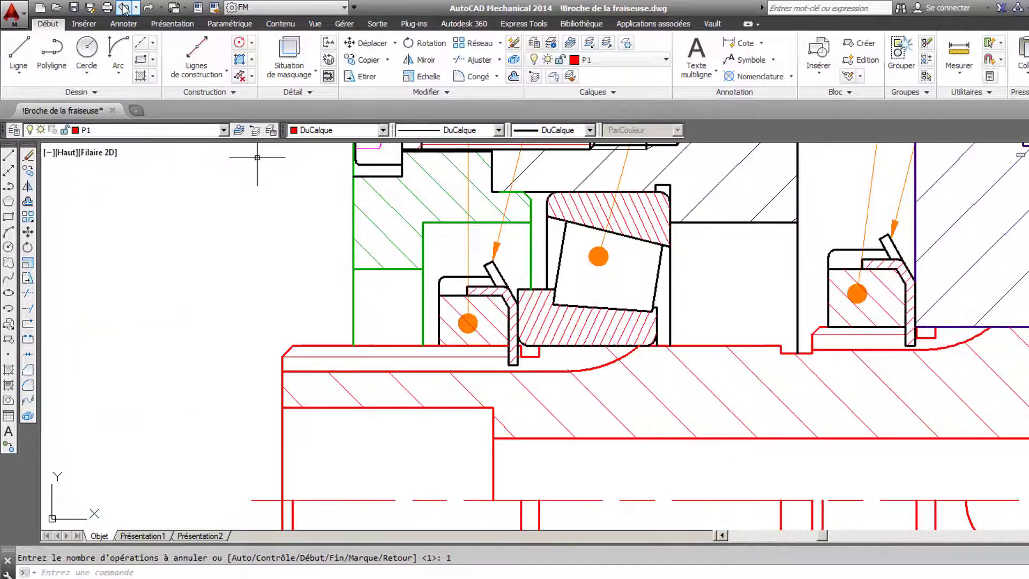
left_click(124, 8)
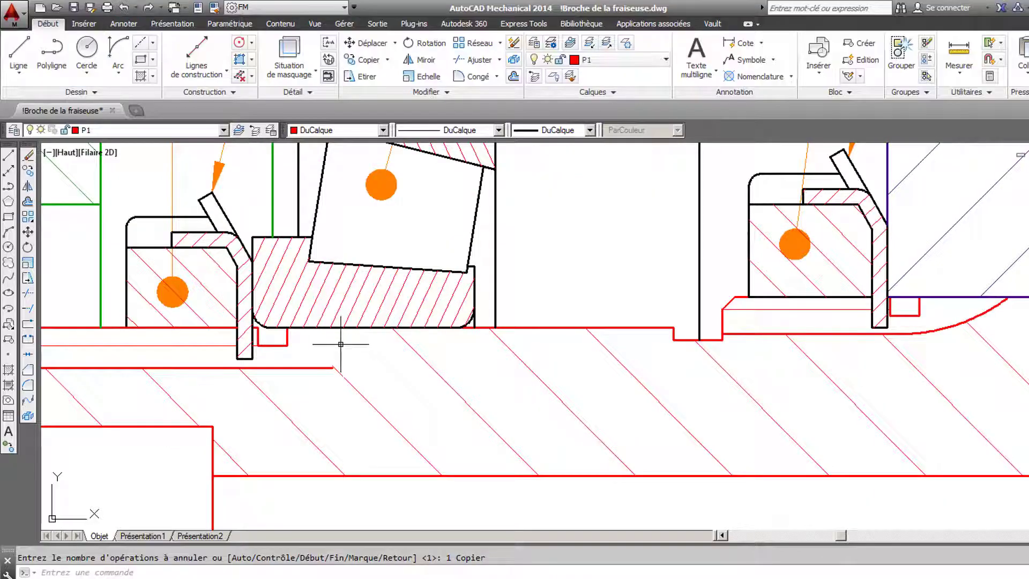
- Draw a start-end-direction arc, tangent to the groove's bottom line at its end, up to the start of the bearing inner ring's far corner rounding
middle_click_drag(343, 344, 519, 333)
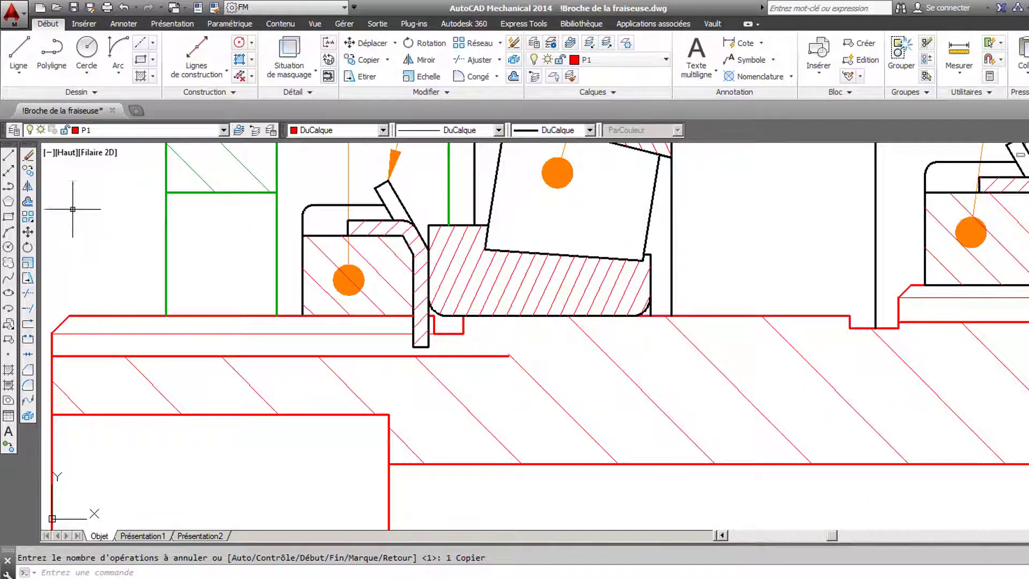
left_click(117, 78)
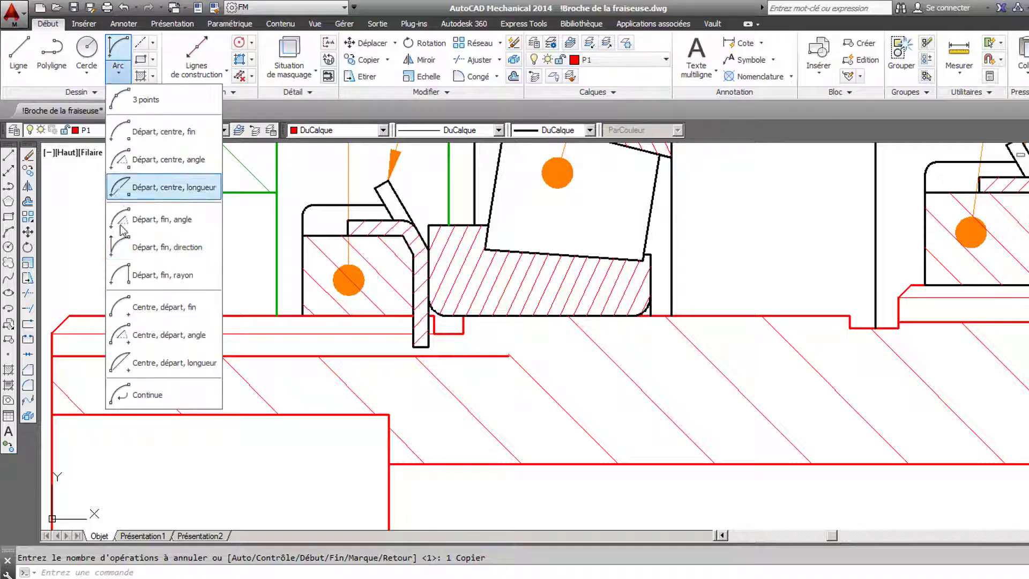
left_click(134, 249)
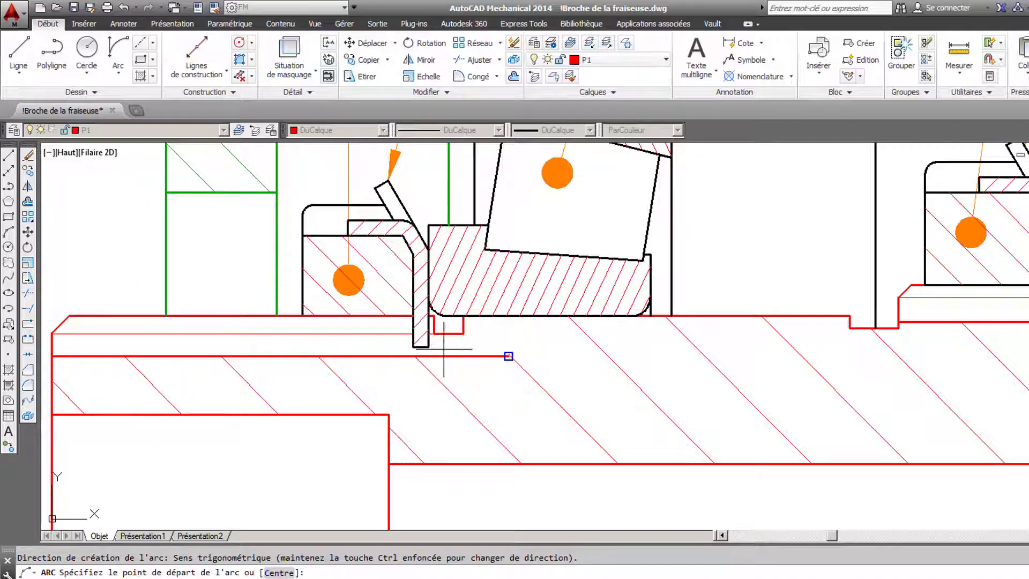
scroll(495, 354, "up", 4)
left_click(530, 365)
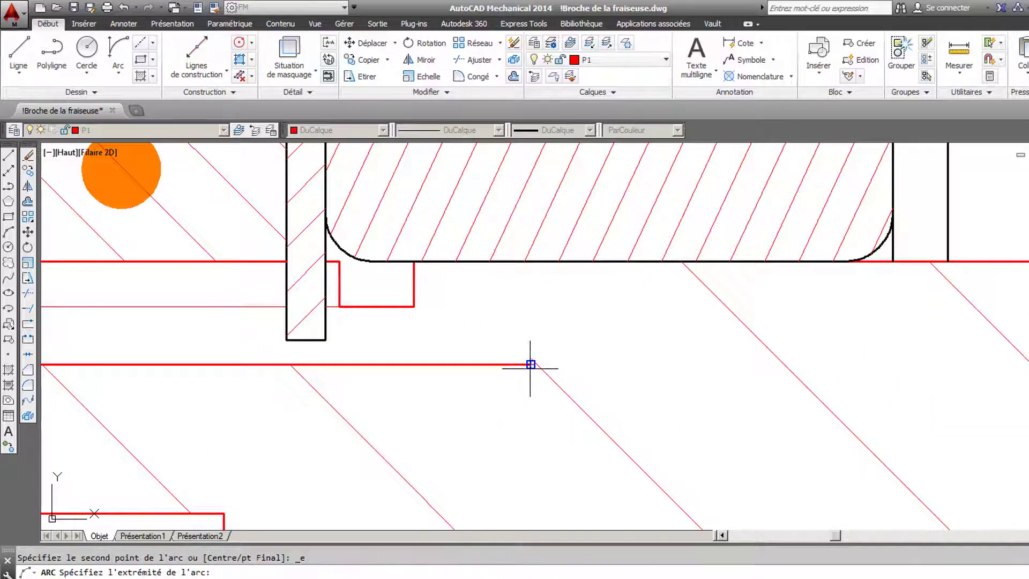
left_click(844, 261)
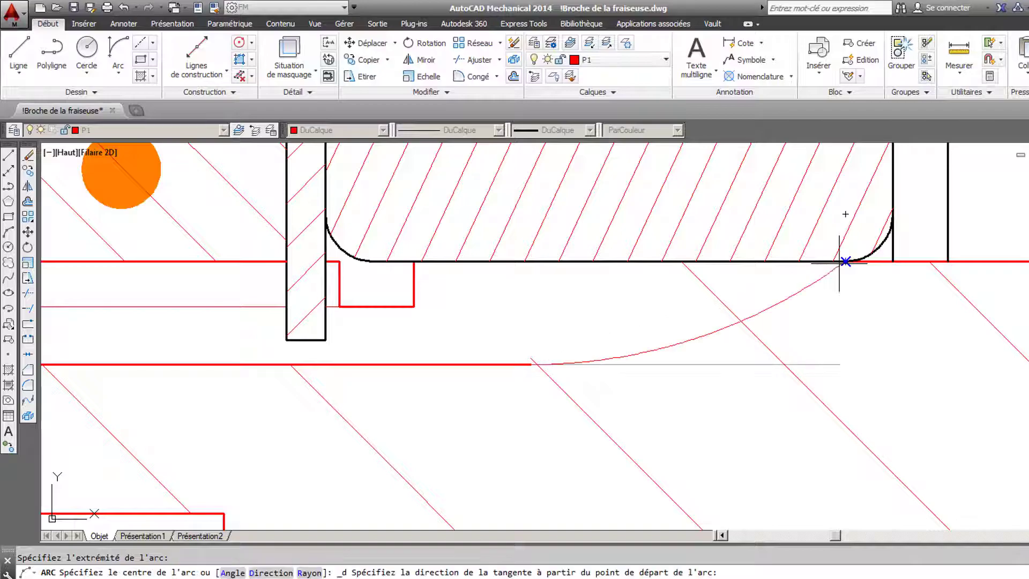
left_click(839, 318)
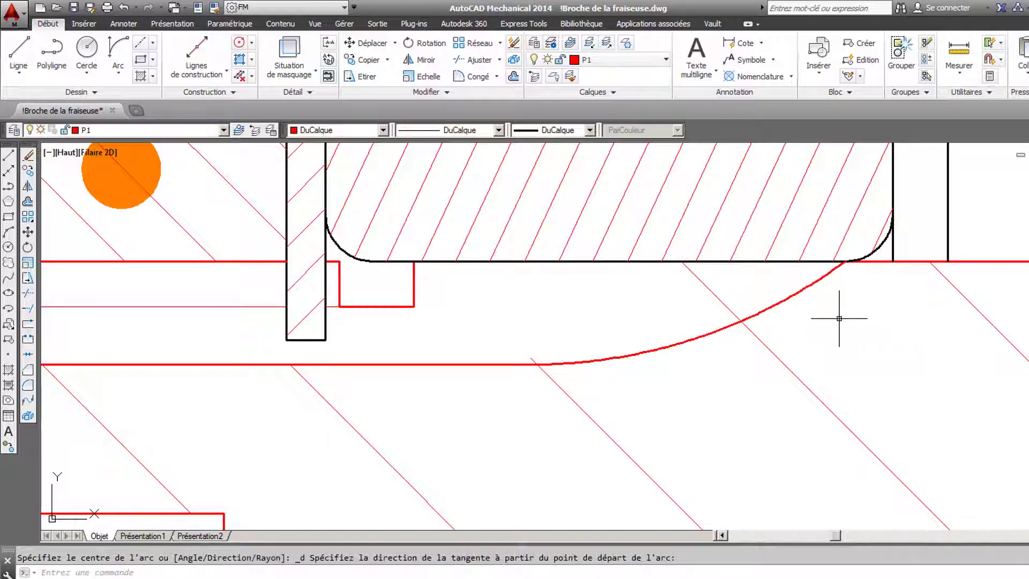
key("Return")
scroll(796, 385, "down", 3)
scroll(797, 384, "down", 2)
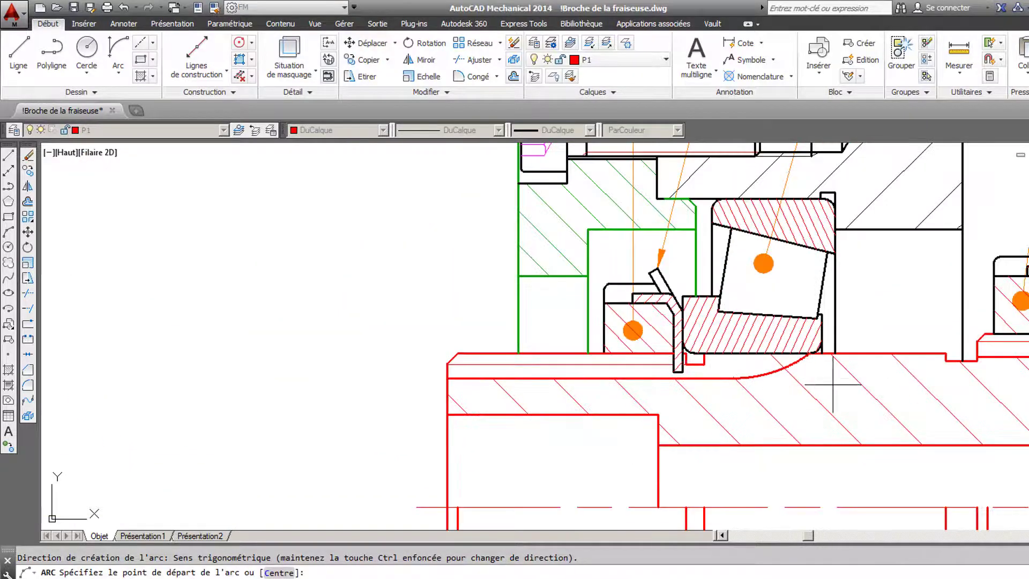
mouse_move(803, 384)
middle_mouse_down()
mouse_move(483, 374)
mouse_move(495, 396)
middle_mouse_up()
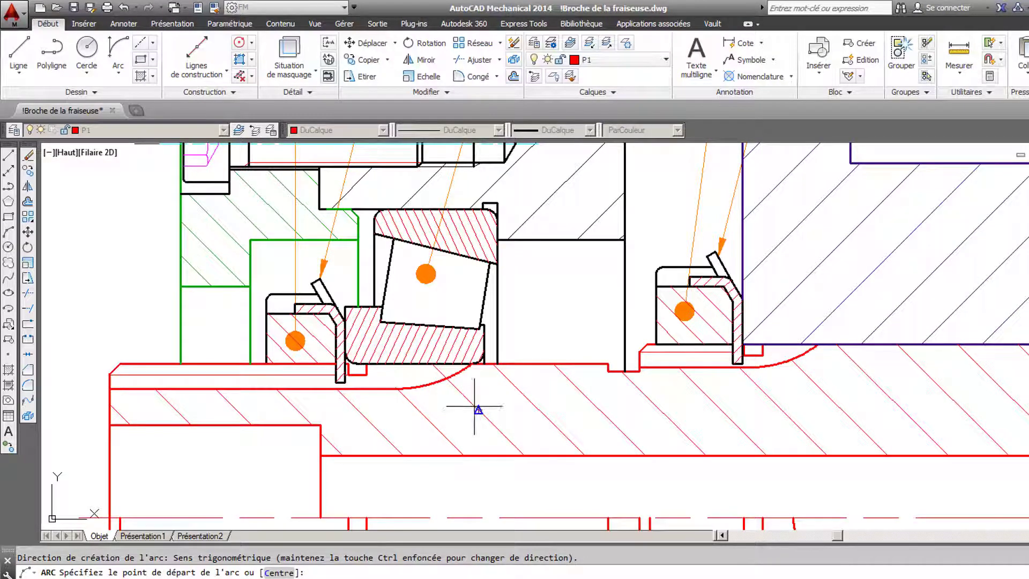
key("Escape")
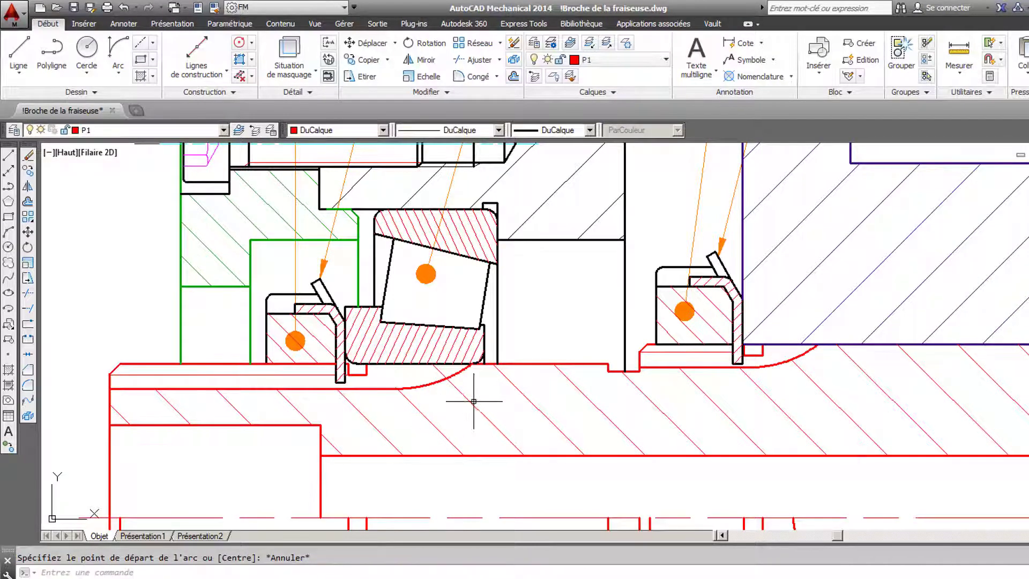
- Delete the spindle's existing section hatch and make H1 the current layer
left_click(472, 400)
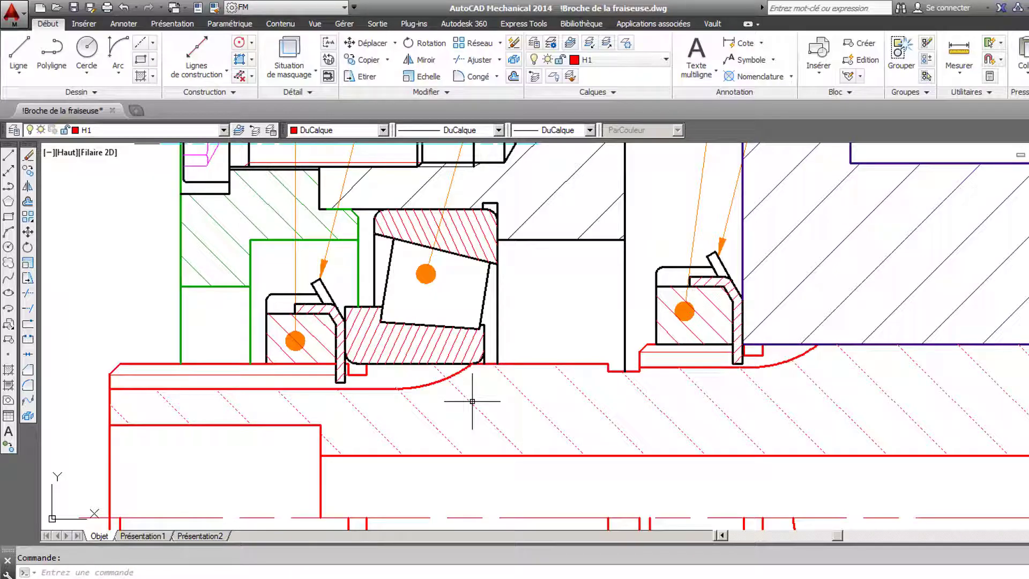
key("Delete")
scroll(472, 401, "down", 5)
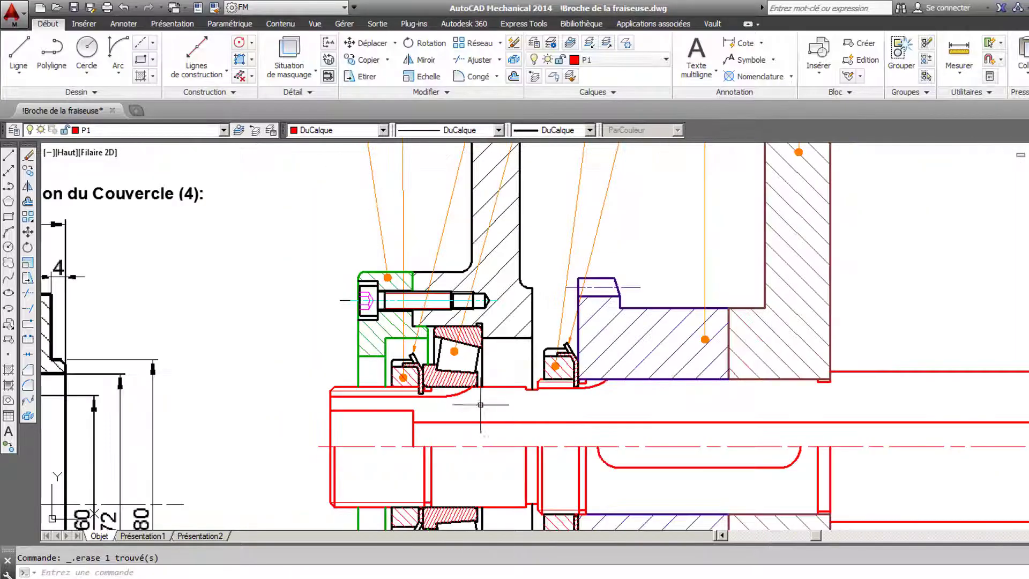
middle_click_drag(576, 401, 388, 395)
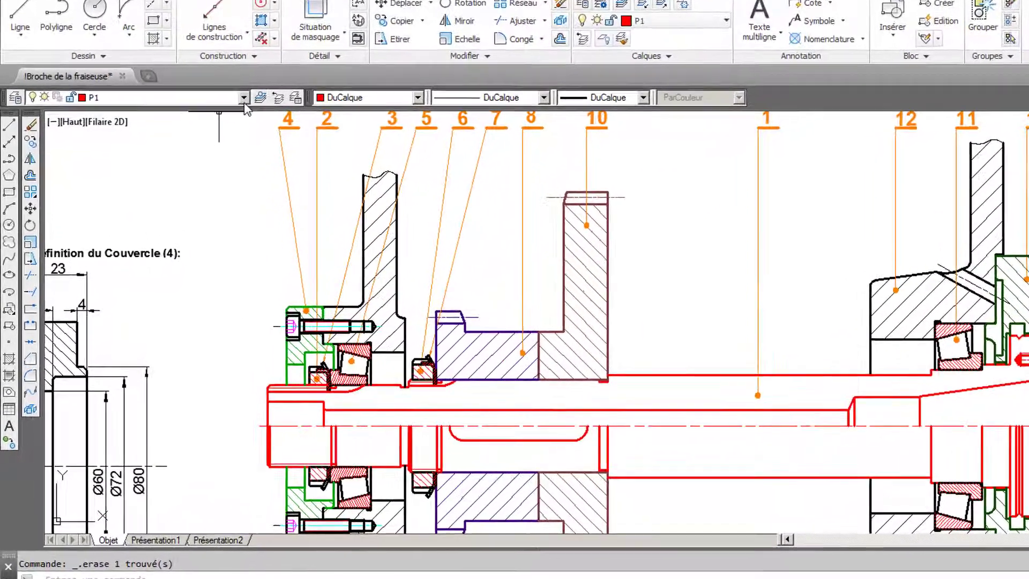
left_click(117, 130)
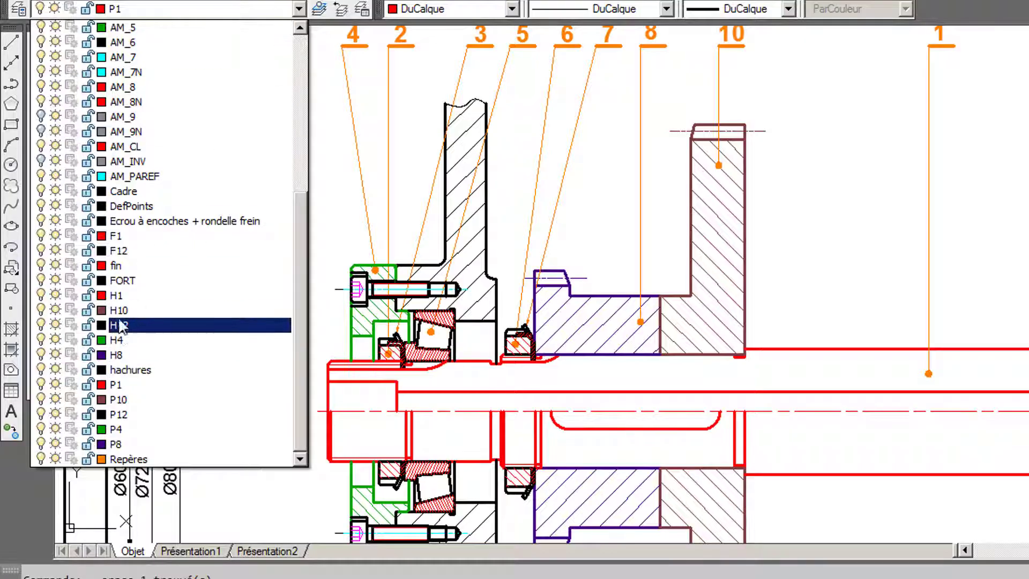
left_click(118, 296)
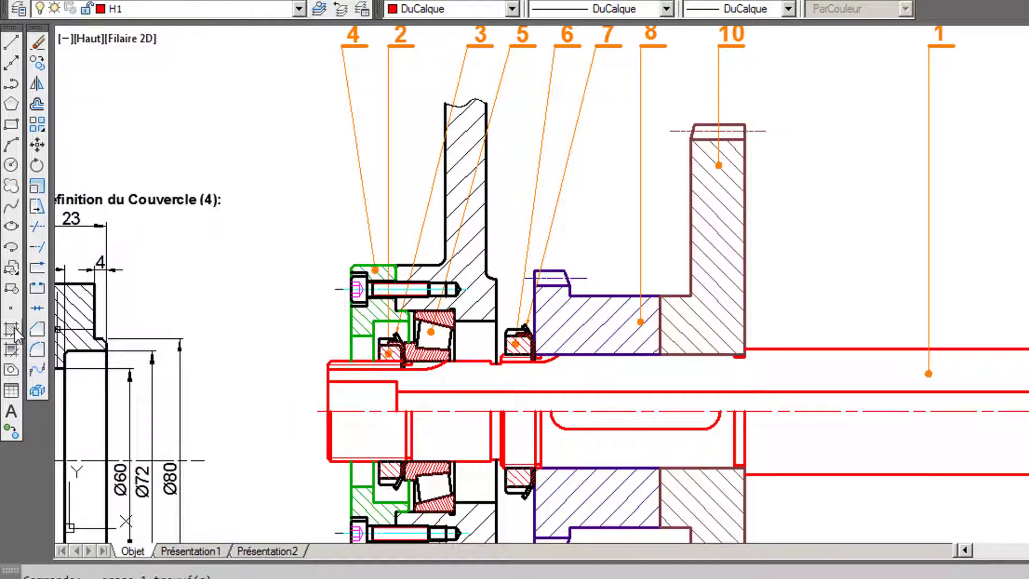
- Hatch the spindle's sectioned upper half, including its threaded hole area, with ANSI31 at angle 90 and scale 1.75
left_click(37, 349)
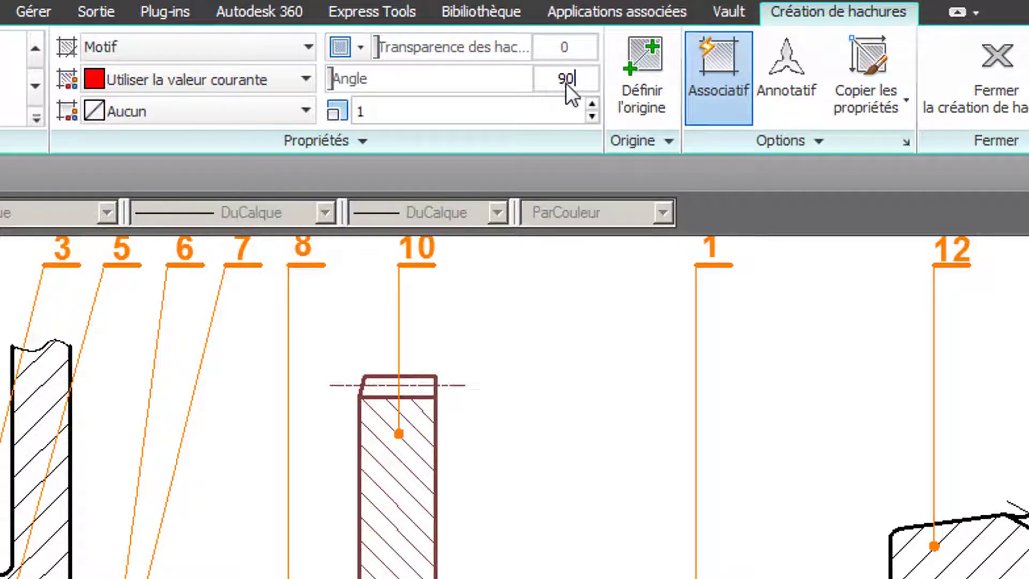
key("Return")
left_click(371, 111)
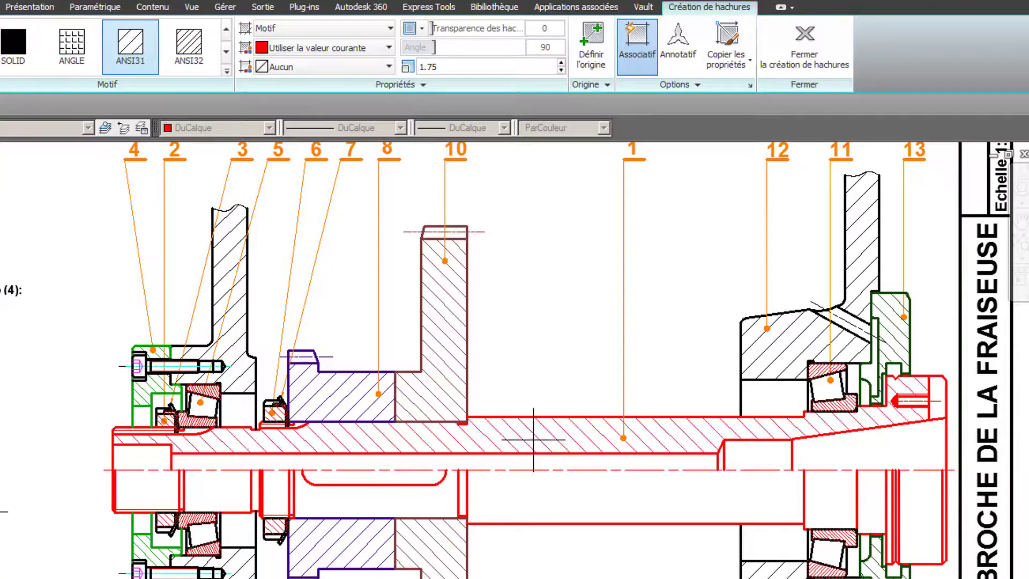
left_click(533, 439)
scroll(921, 387, "up", 3)
scroll(921, 386, "up", 2)
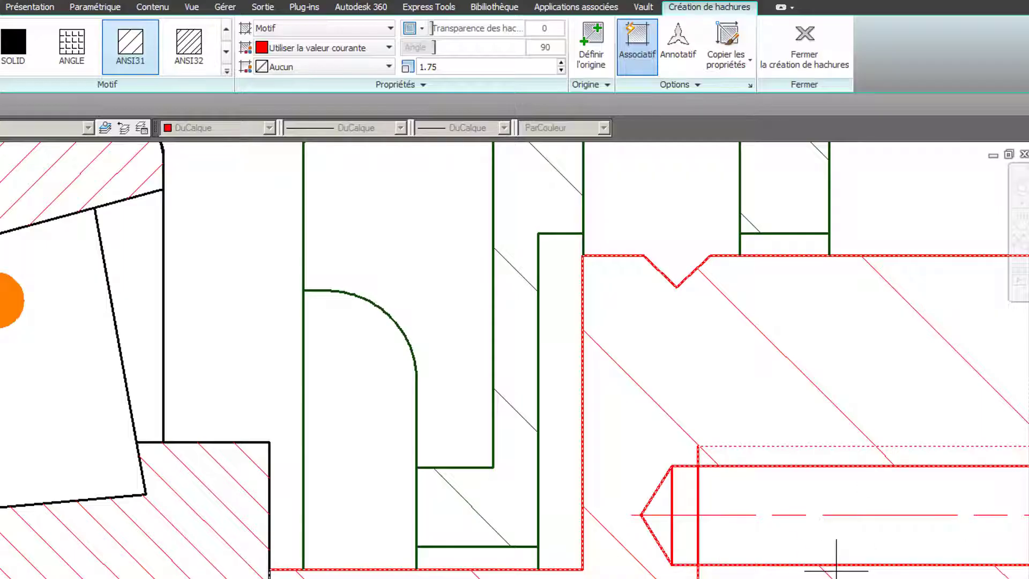
scroll(836, 571, "down", 5)
scroll(512, 401, "up", 2)
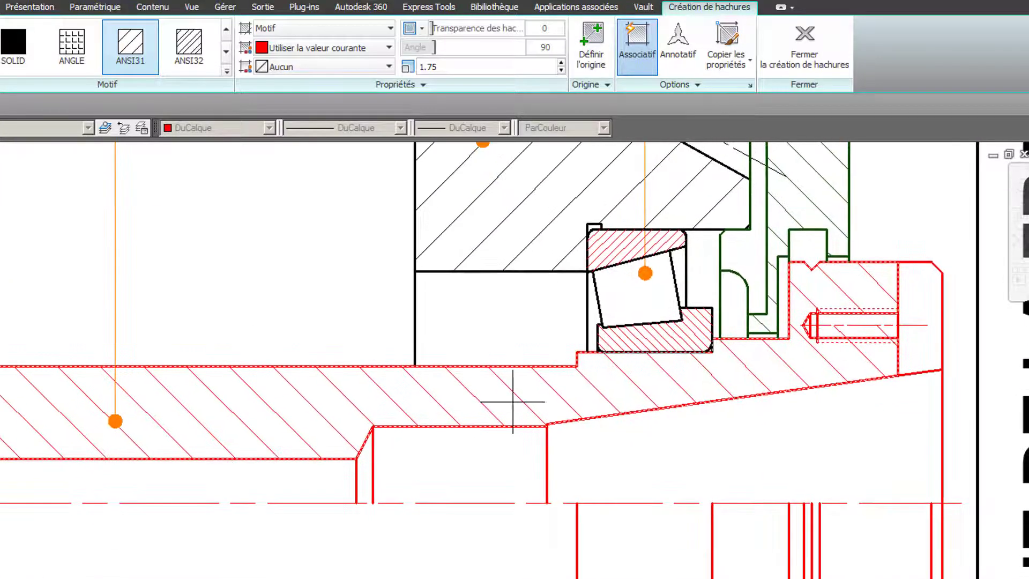
scroll(513, 401, "down", 3)
scroll(595, 378, "up", 2)
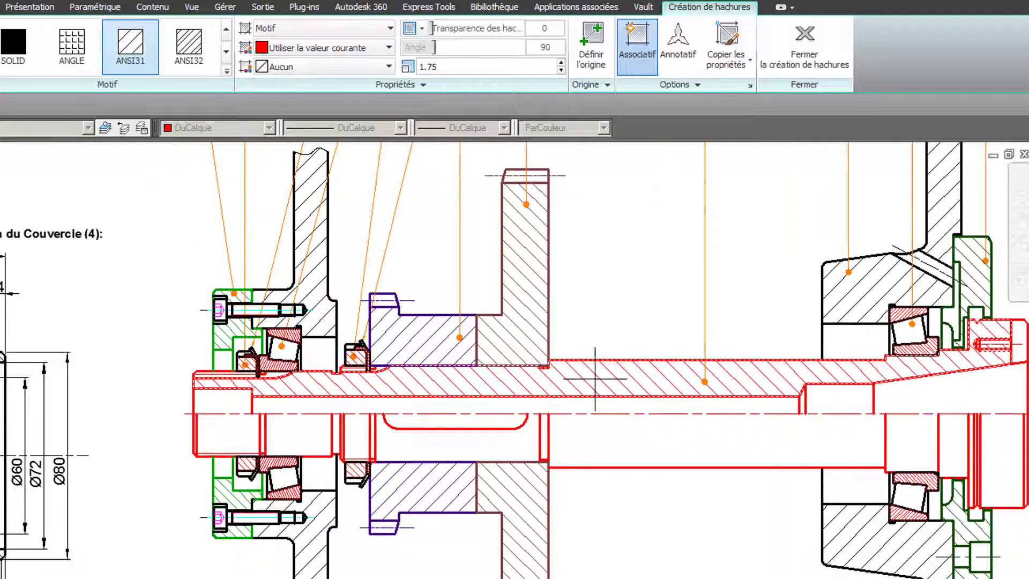
key("Return")
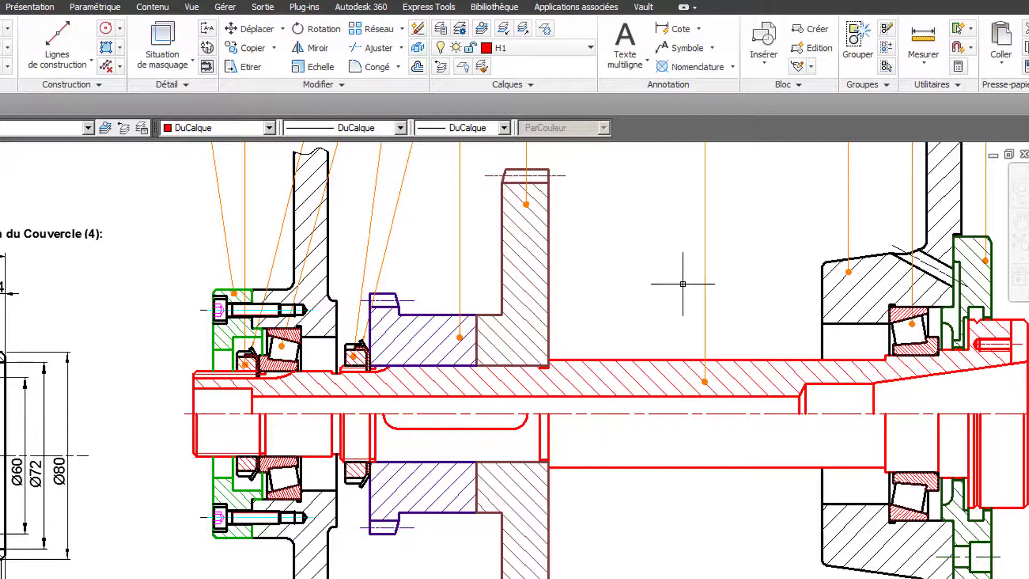
- Dimension the spindle's seat diameter inside bearing 11 vertically and prefix the value with the diameter symbol
middle_click_drag(691, 284, 530, 270)
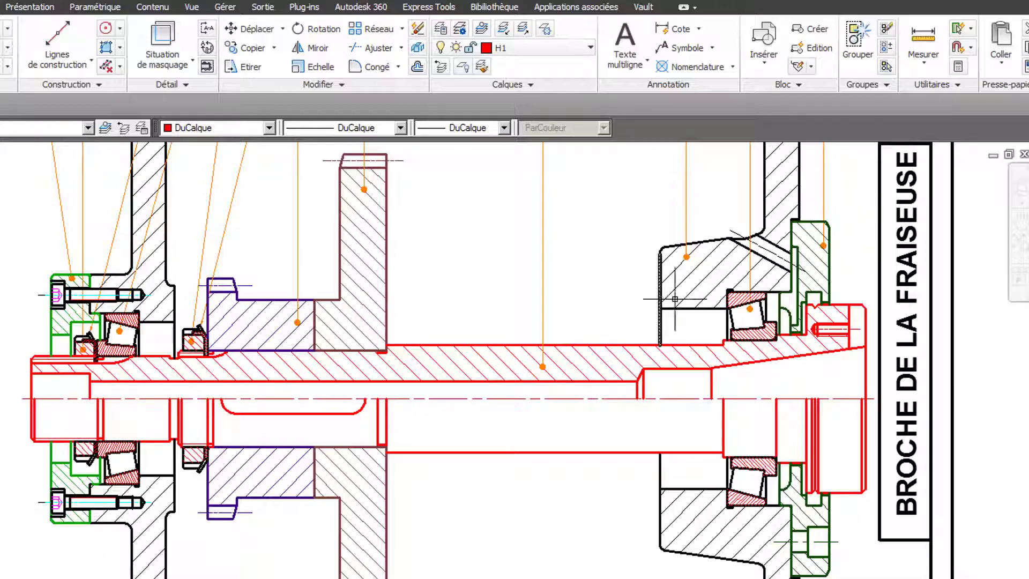
scroll(764, 424, "up", 2)
middle_click_drag(779, 400, 476, 389)
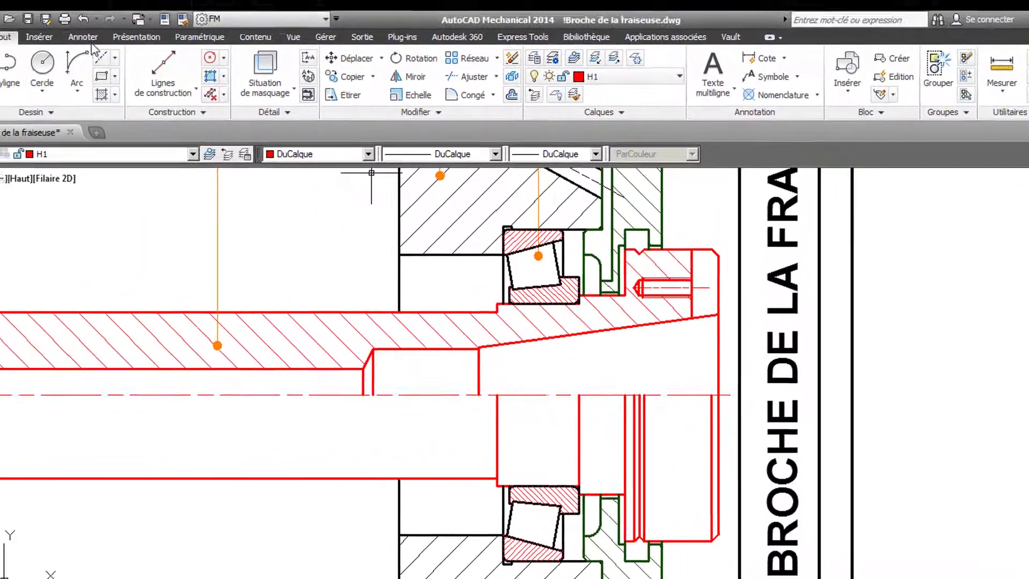
left_click(135, 51)
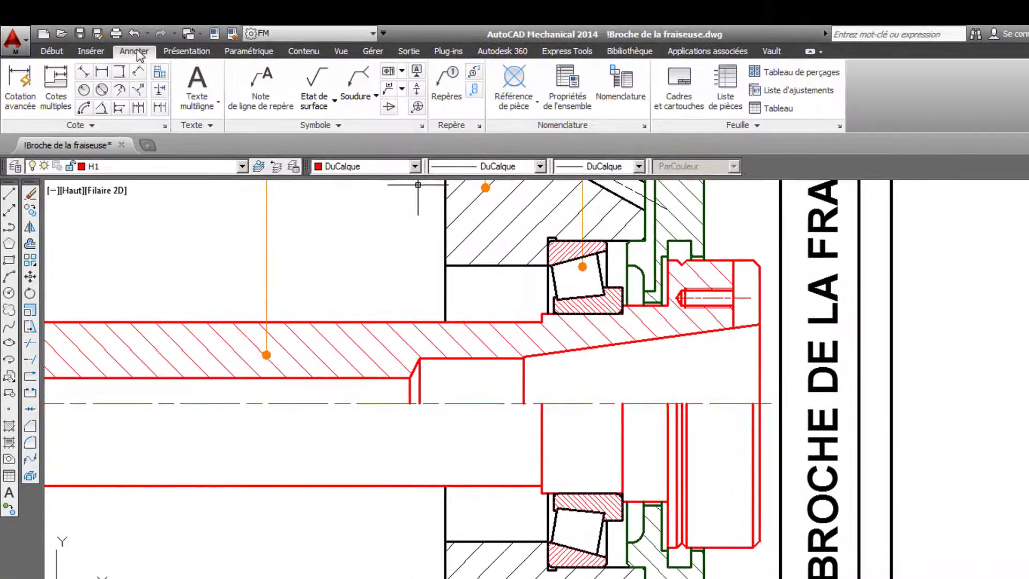
left_click(121, 70)
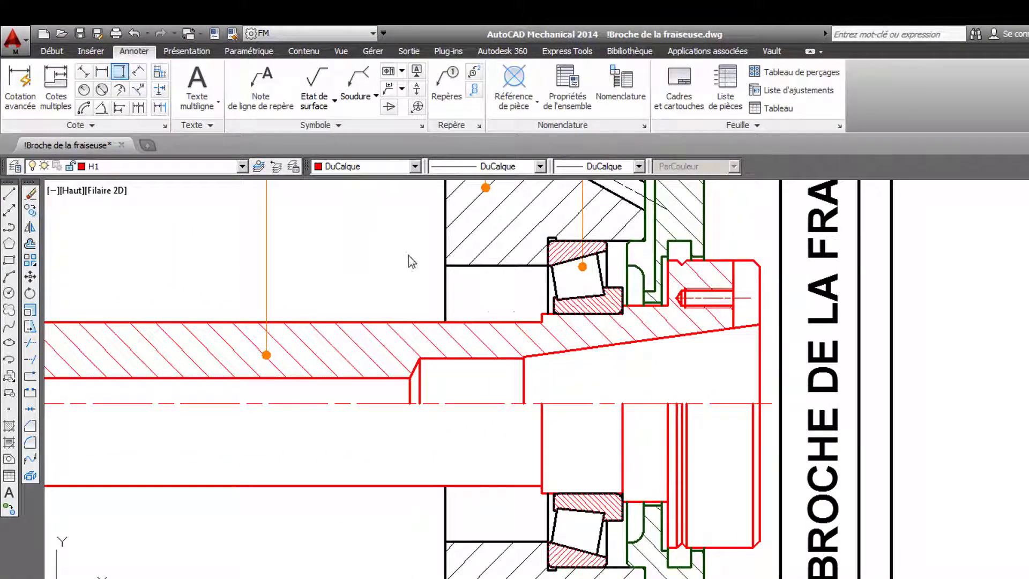
left_click(596, 499)
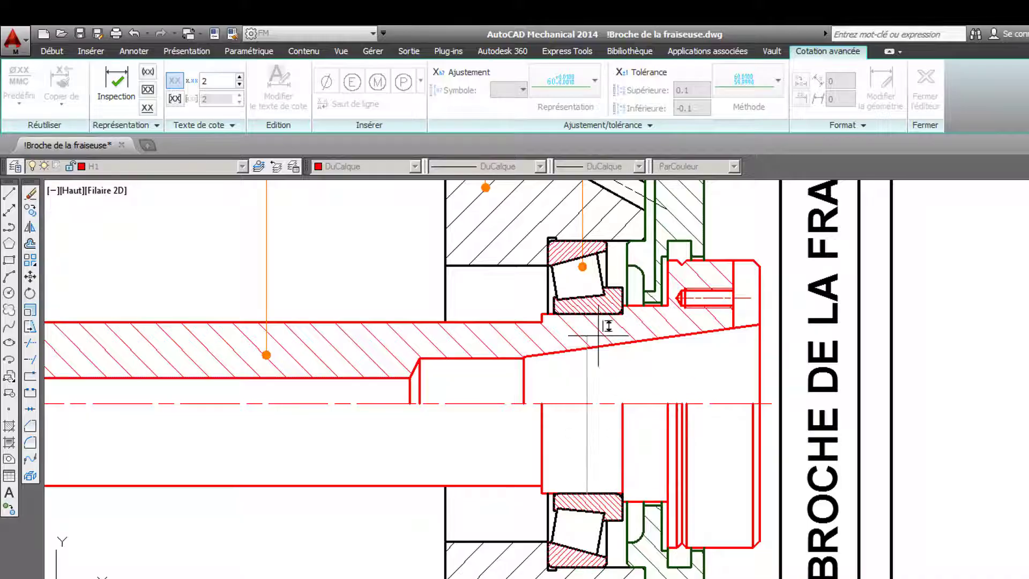
left_click(597, 314)
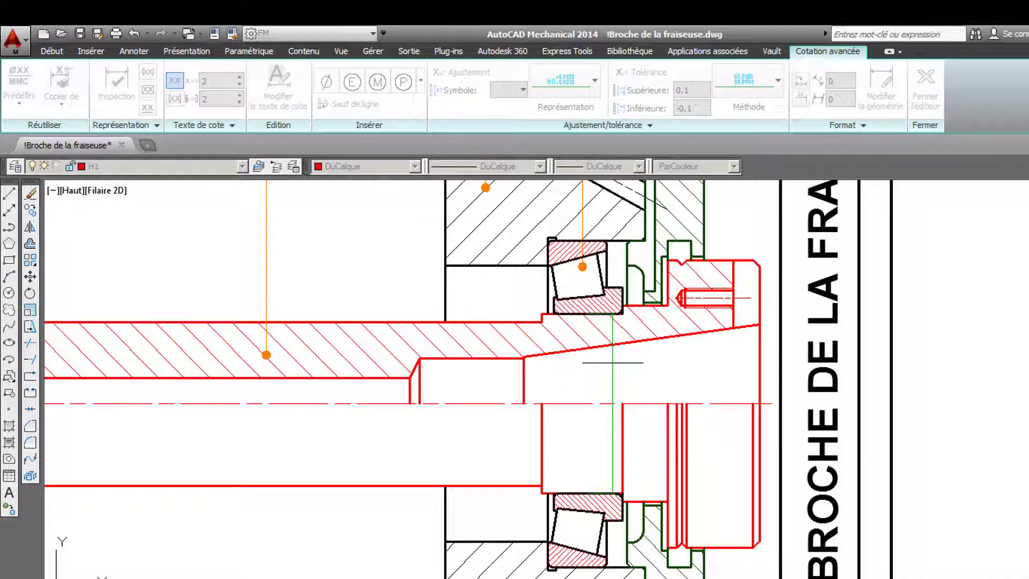
left_click(612, 364)
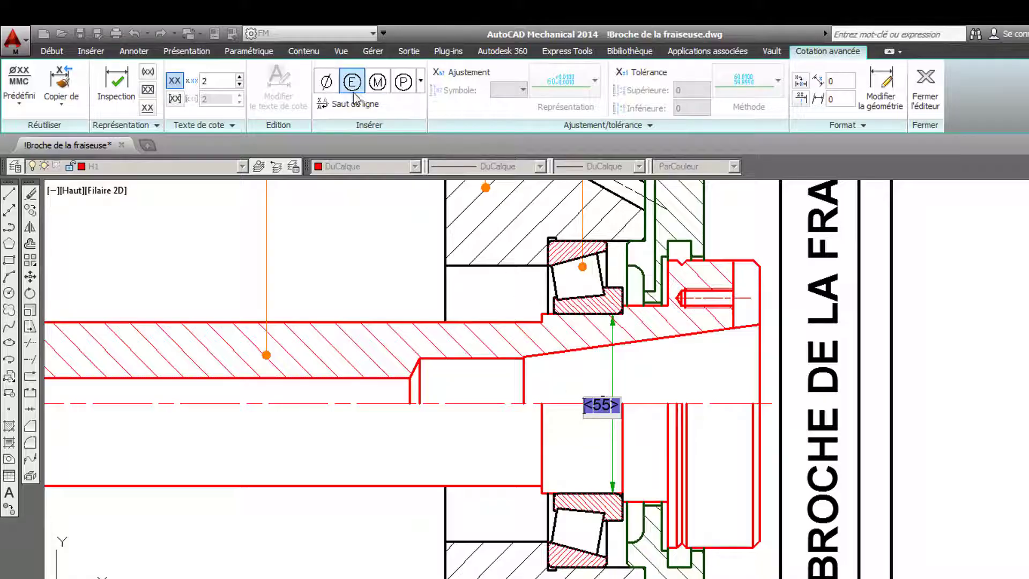
left_click(327, 82)
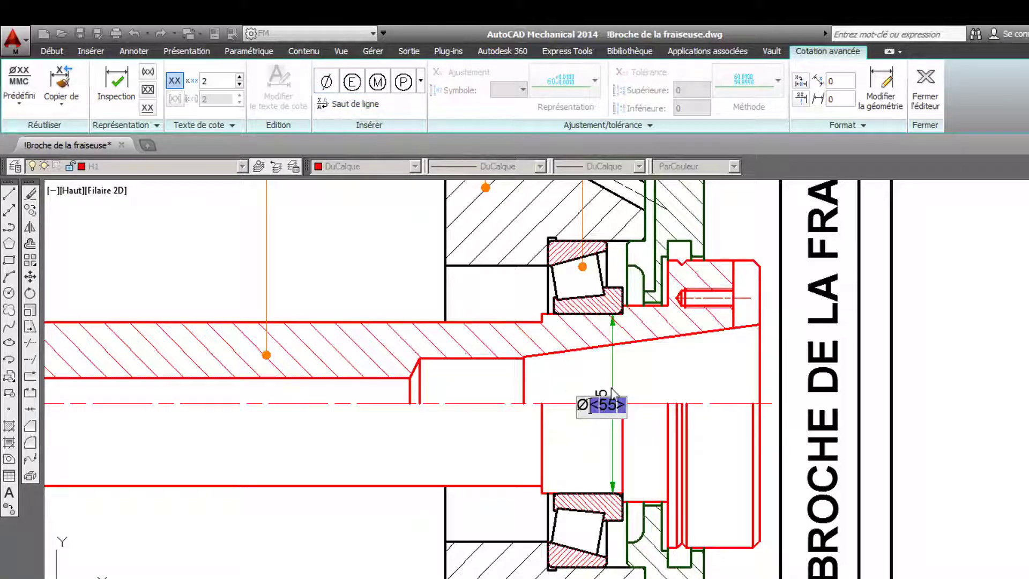
left_click(623, 401)
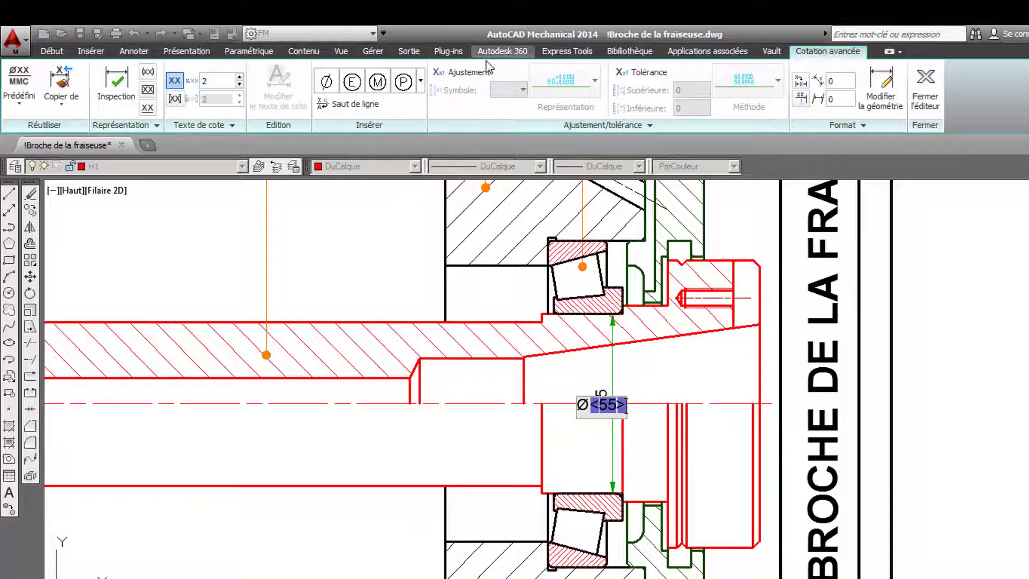
- Add an m6 fit symbol to the bearing seat's diameter dimension and finish it
left_click(461, 71)
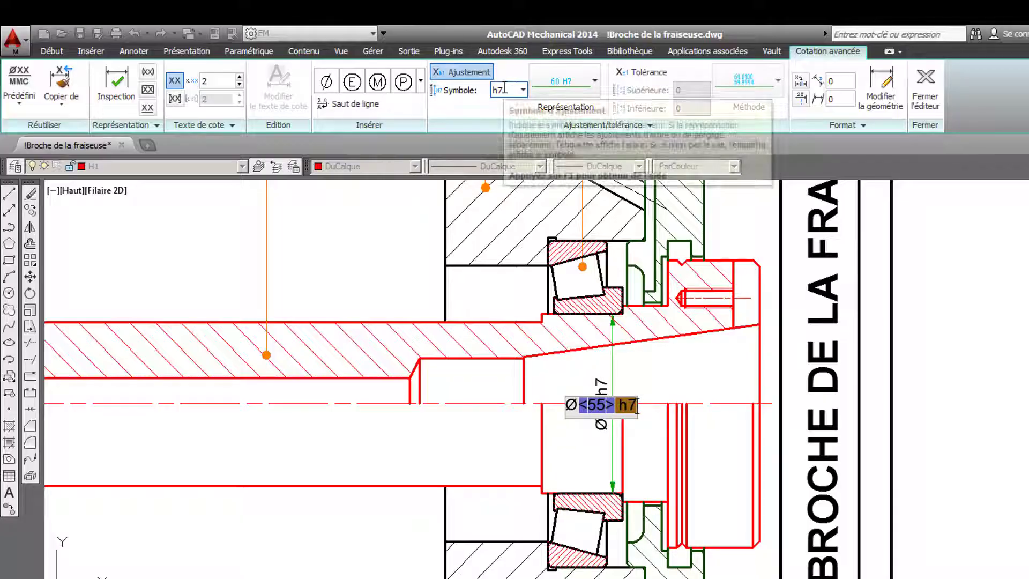
left_click(504, 89)
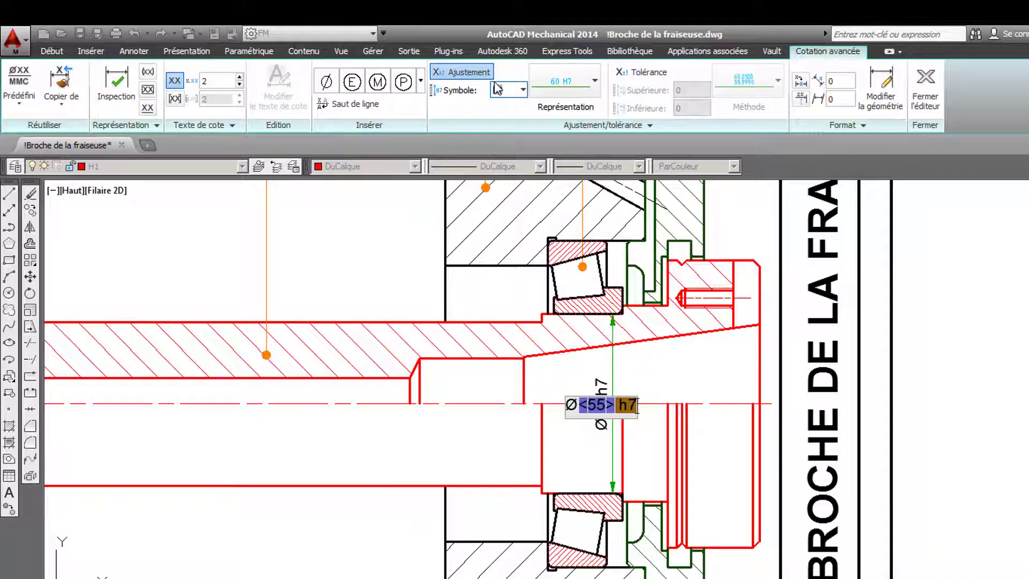
type("m6")
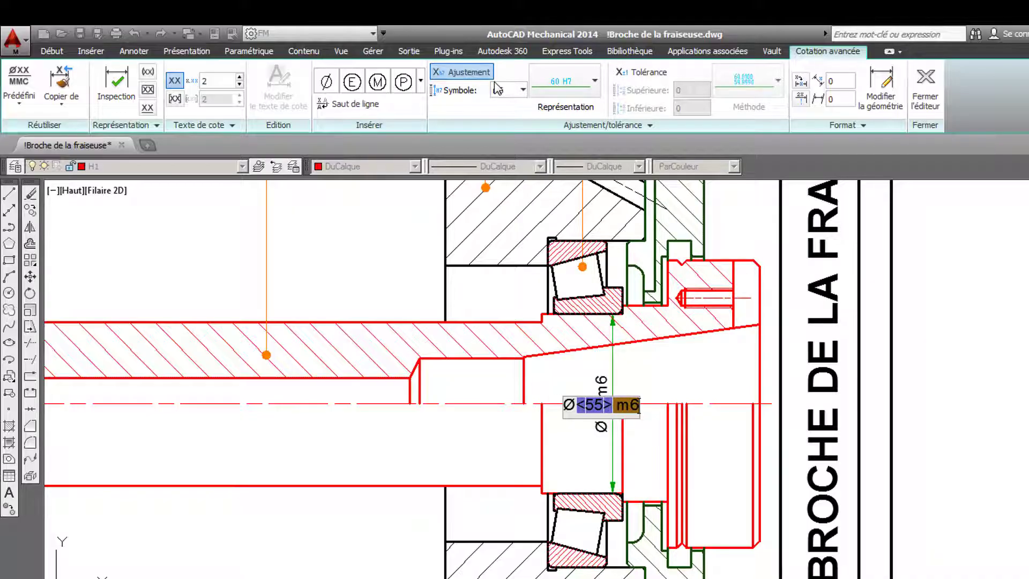
key("Return")
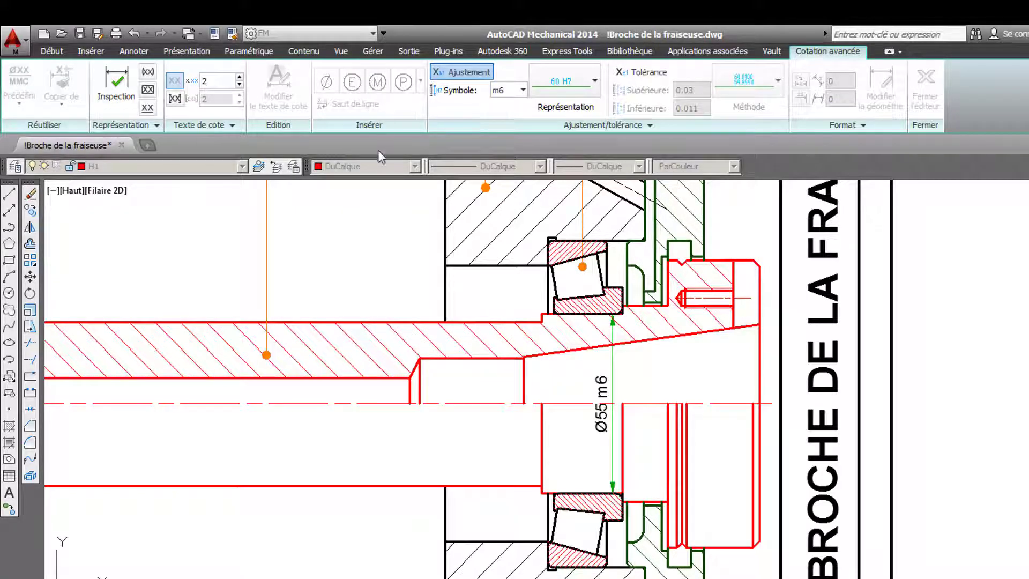
- Dimension bearing 11's outer diameter vertically, with a diameter symbol prefix and an H7 fit
left_click(129, 52)
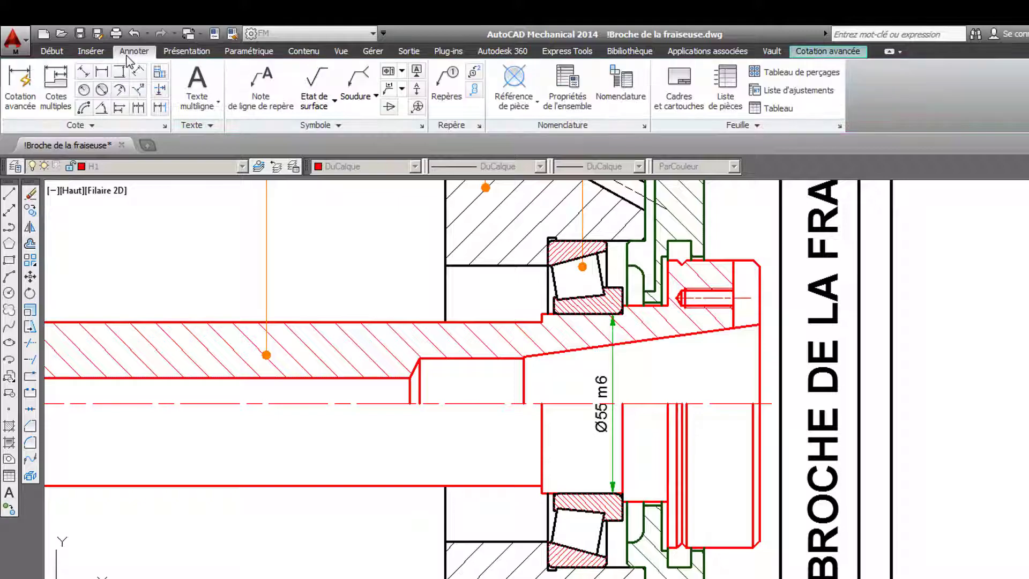
left_click(121, 73)
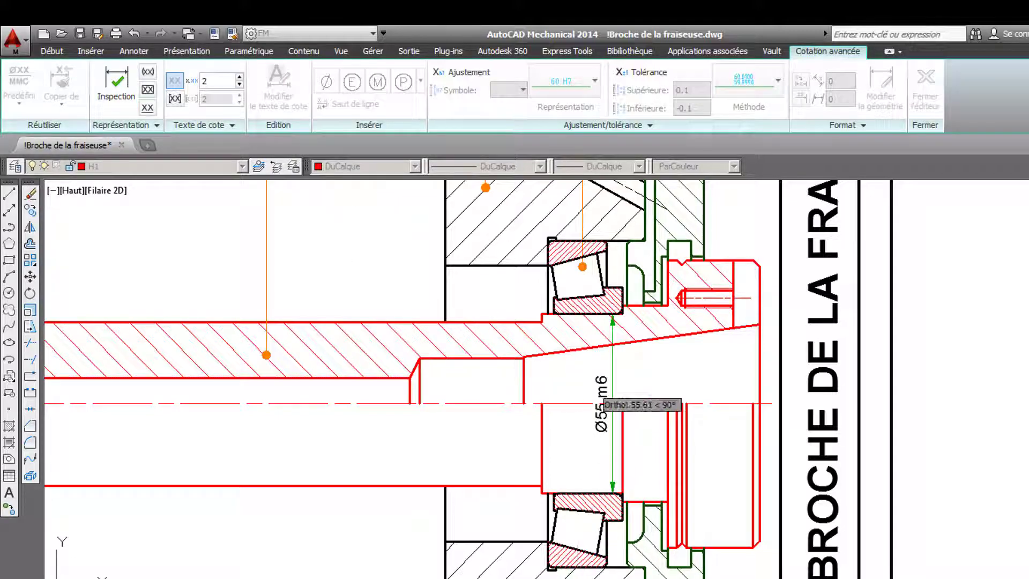
left_click(577, 241)
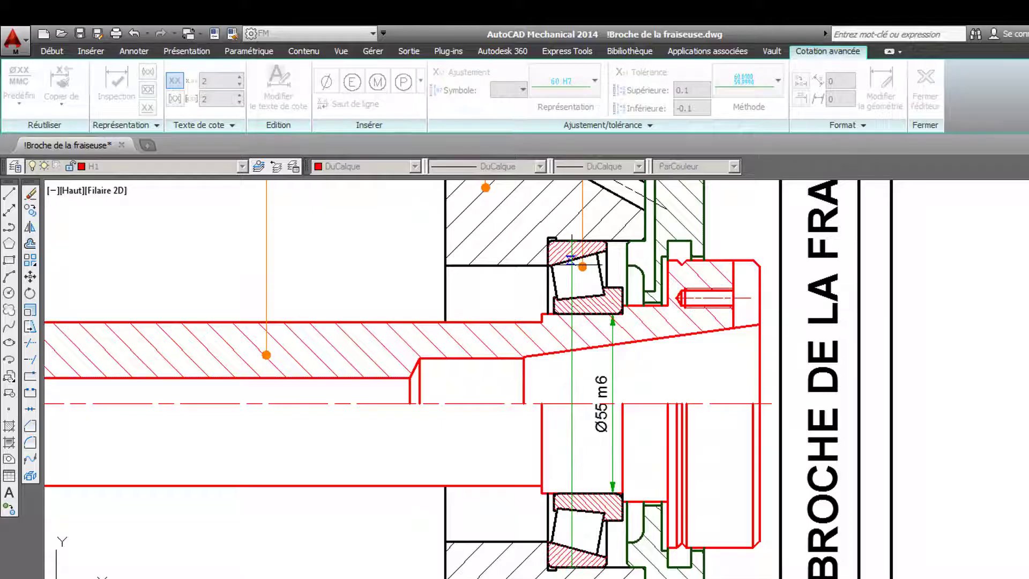
left_click(570, 260)
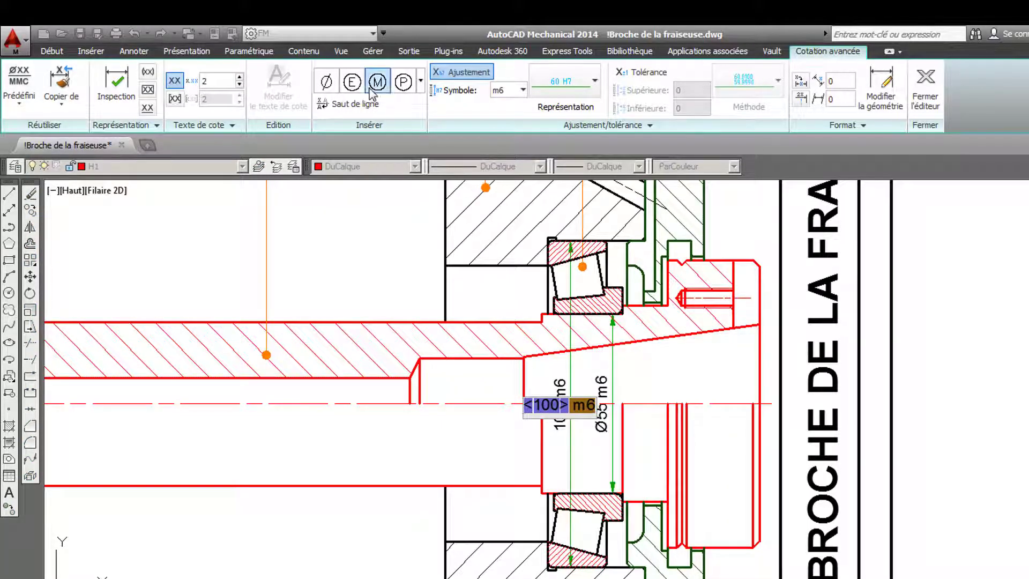
left_click(324, 86)
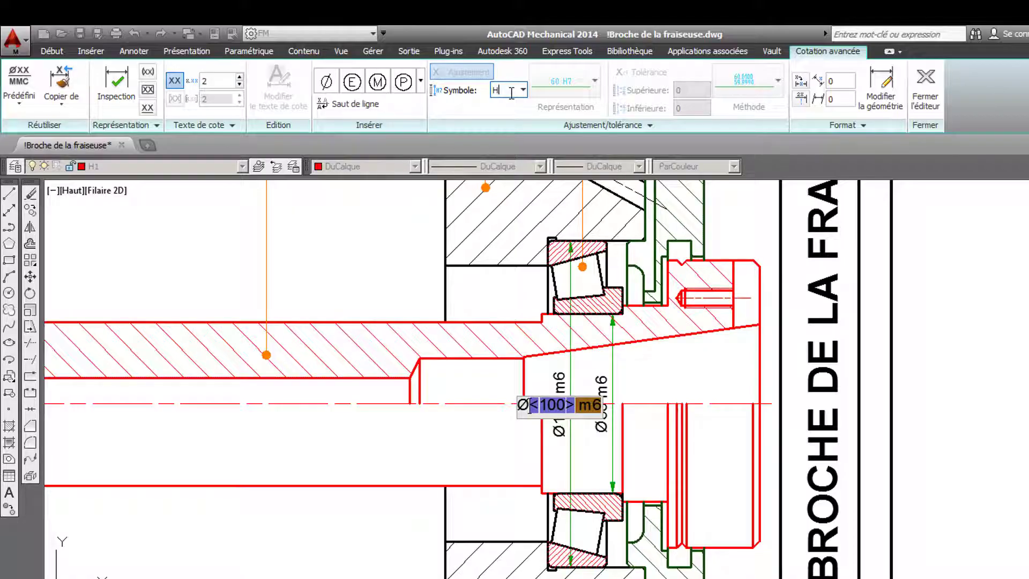
key("Return")
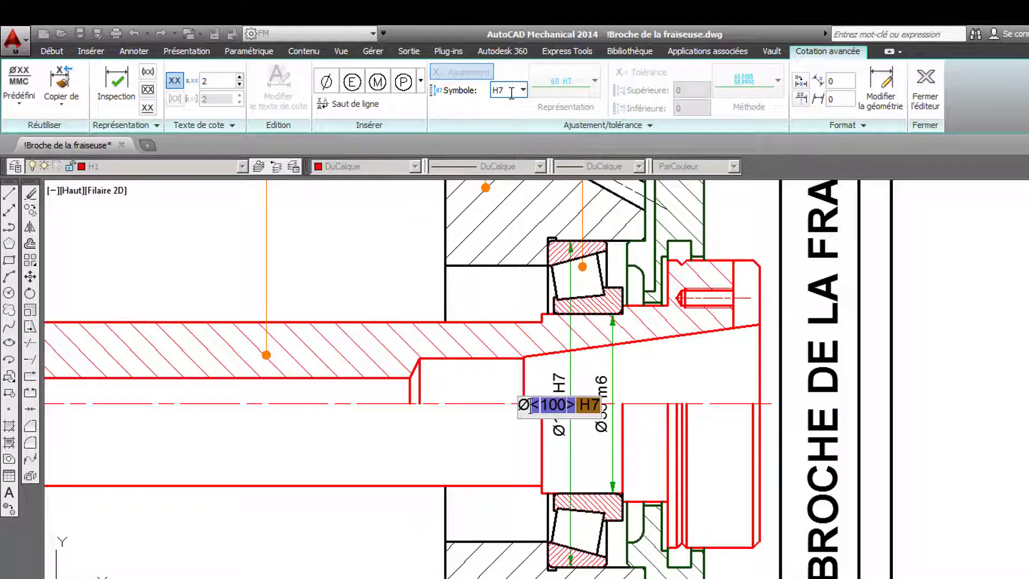
key("Return")
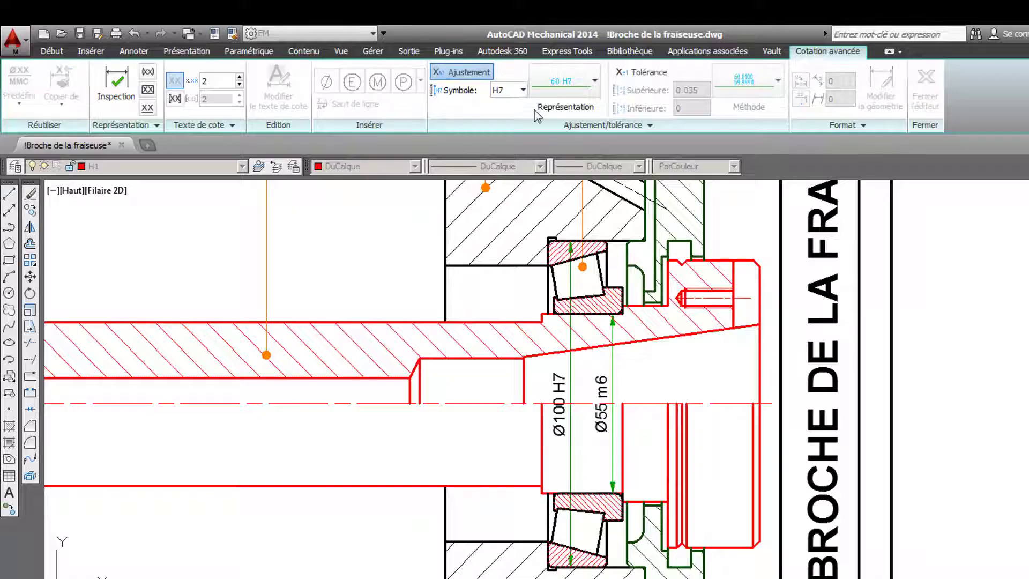
- Place a vertical power dimension across the spindle diameter at the bearing seat near the threaded, cover-side end
scroll(514, 303, "down", 2)
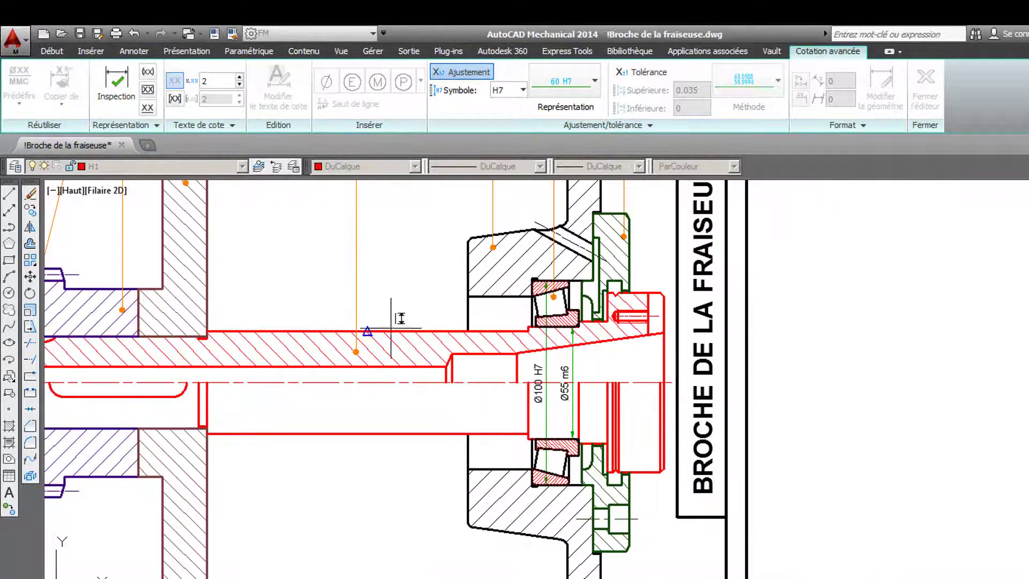
middle_click_drag(368, 328, 914, 315)
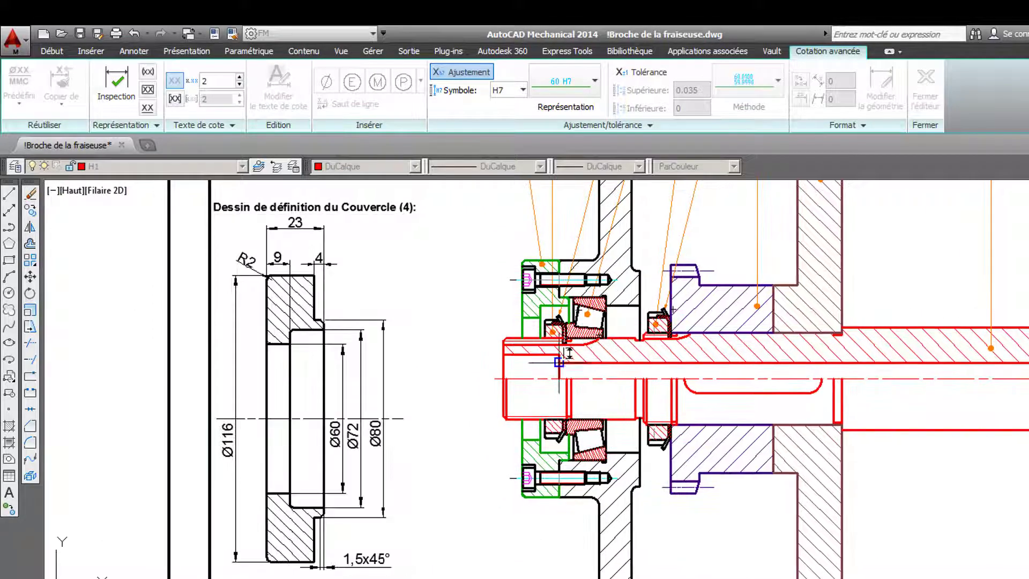
scroll(562, 360, "up", 4)
middle_click_drag(661, 329, 620, 317)
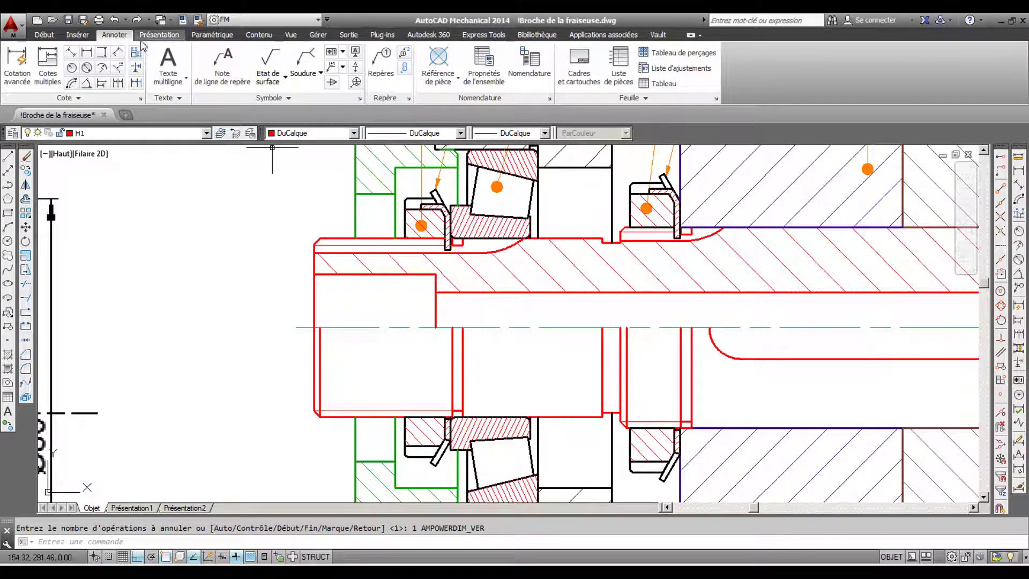
left_click(101, 52)
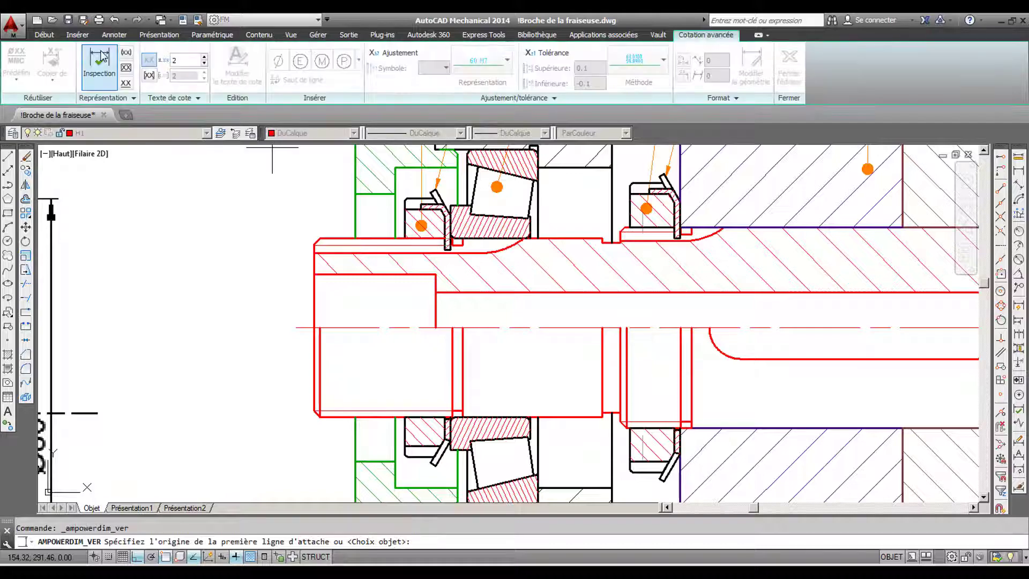
left_click(501, 416)
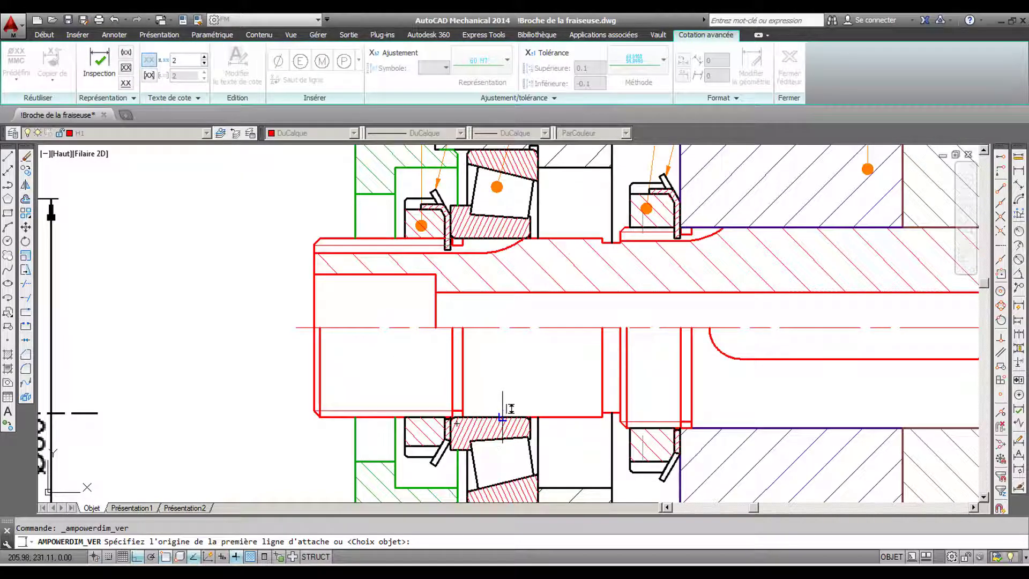
left_click(490, 242)
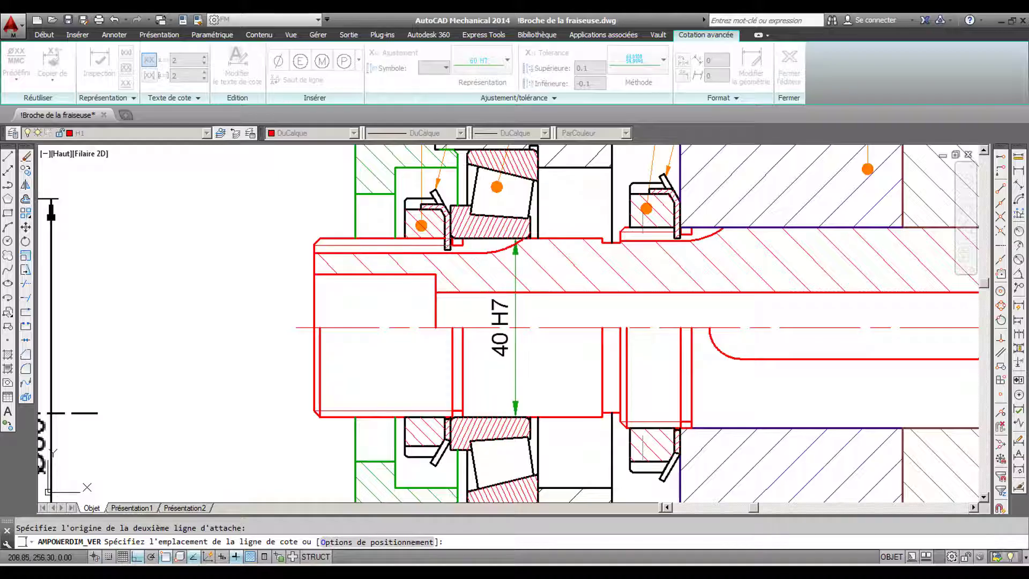
left_click(515, 310)
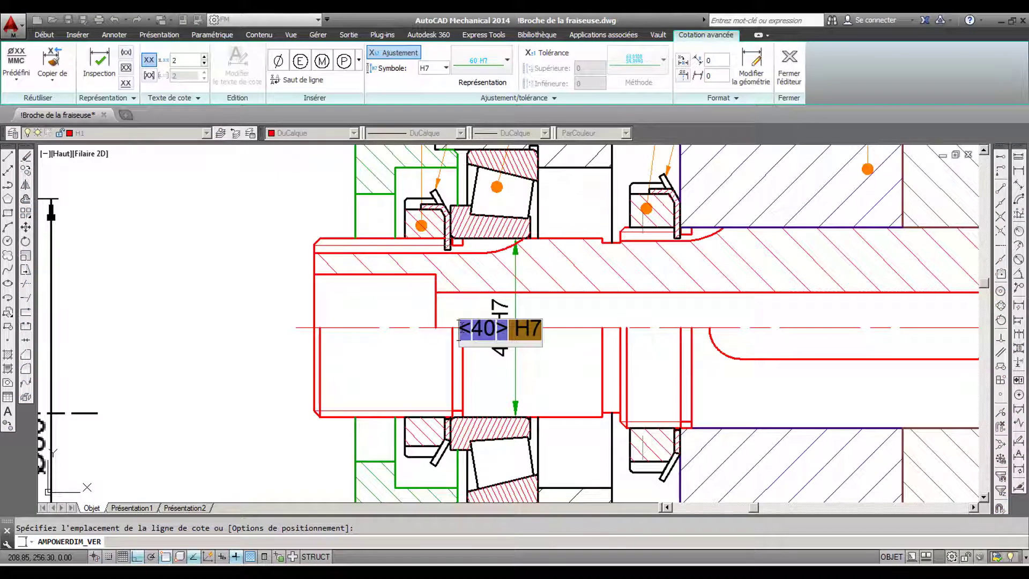
- Add a diameter symbol to the bearing seat dimension and set its fit to j6
left_click(282, 63)
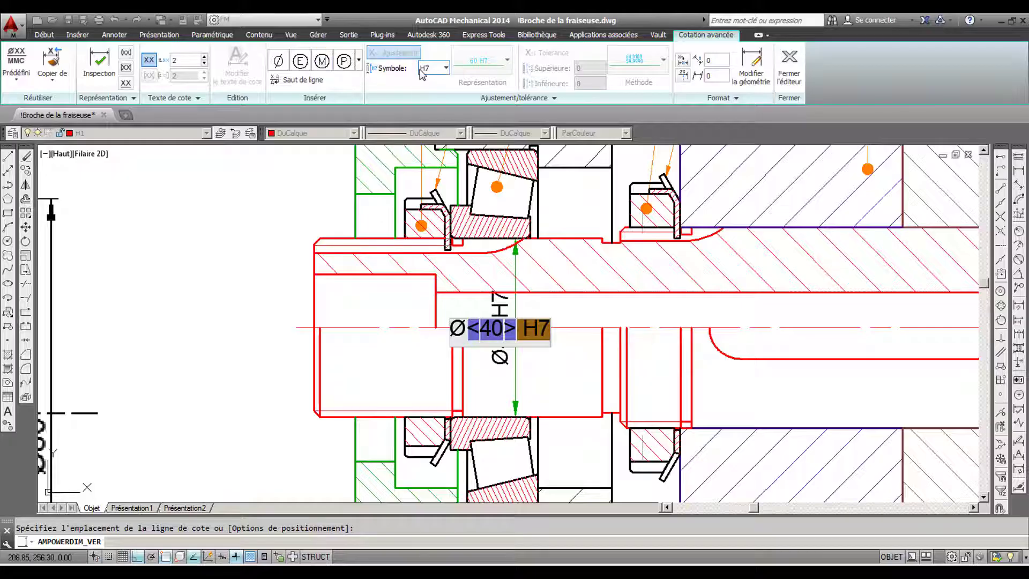
left_click(419, 67)
key("Return")
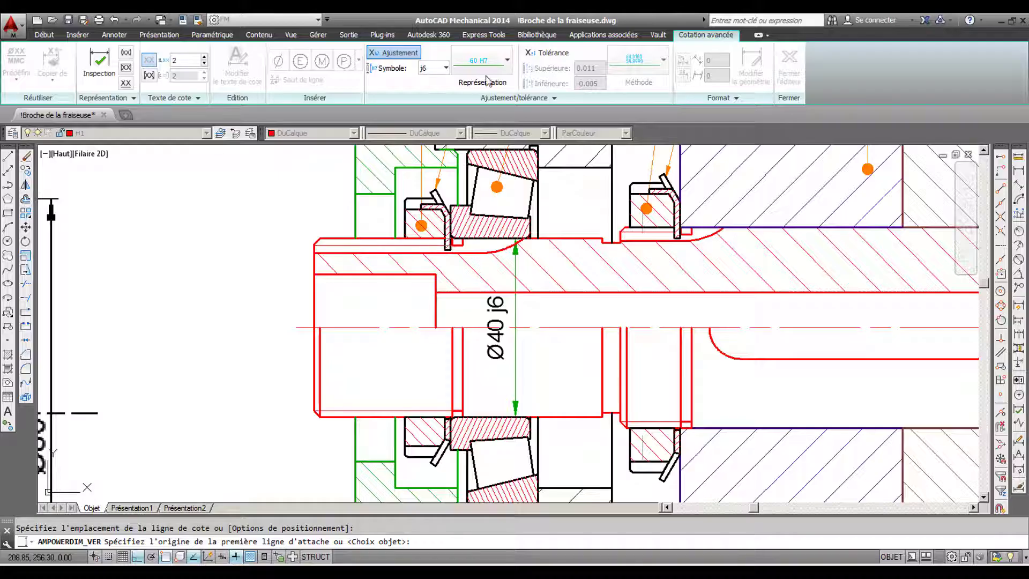
scroll(579, 274, "down", 3)
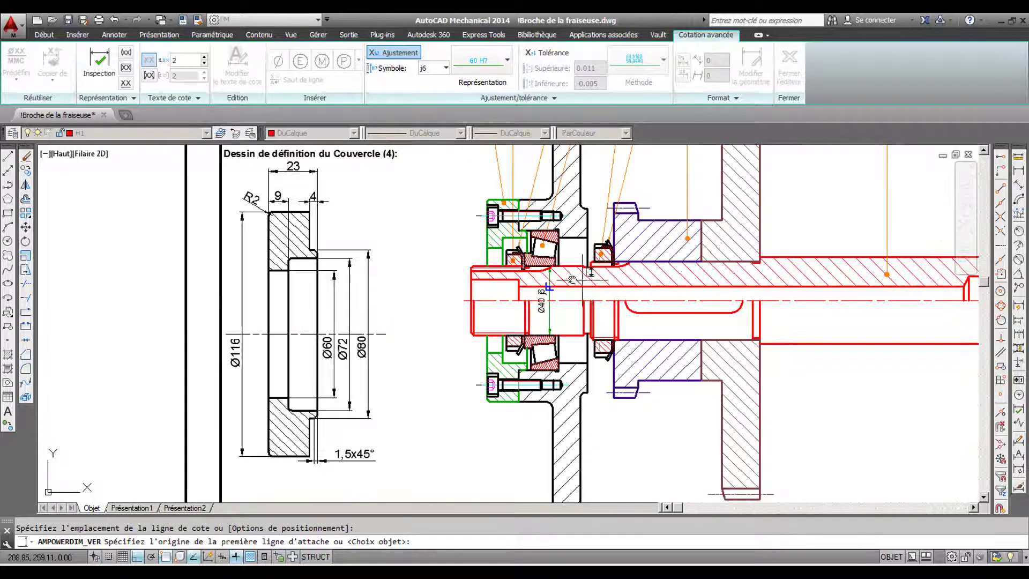
middle_click_drag(572, 278, 264, 288)
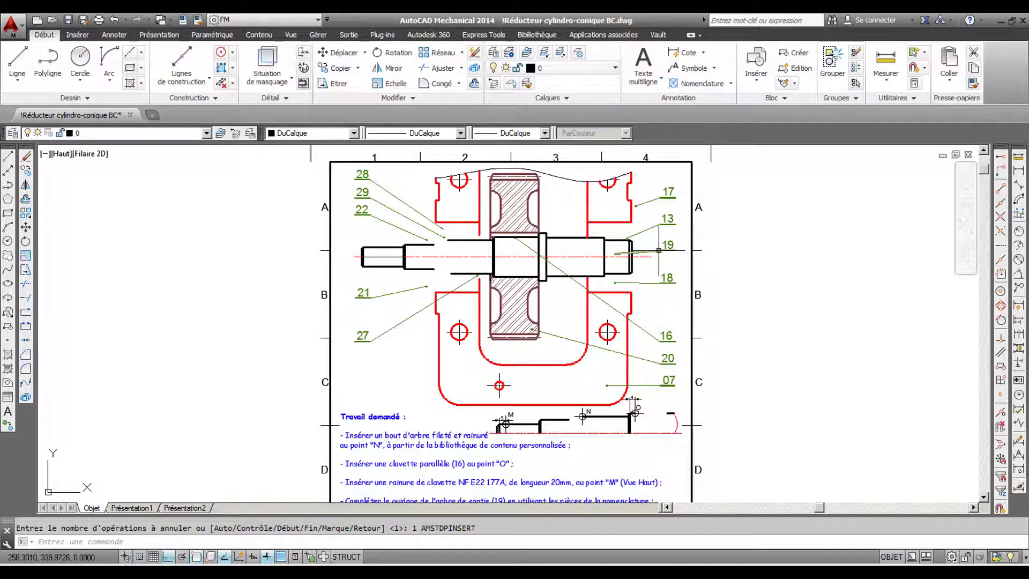
- In the gearbox drawing, choose the Bout d'arbre à gauche part from the custom content library Bibliothèque 2021 V2.0
middle_click_drag(788, 375, 789, 199)
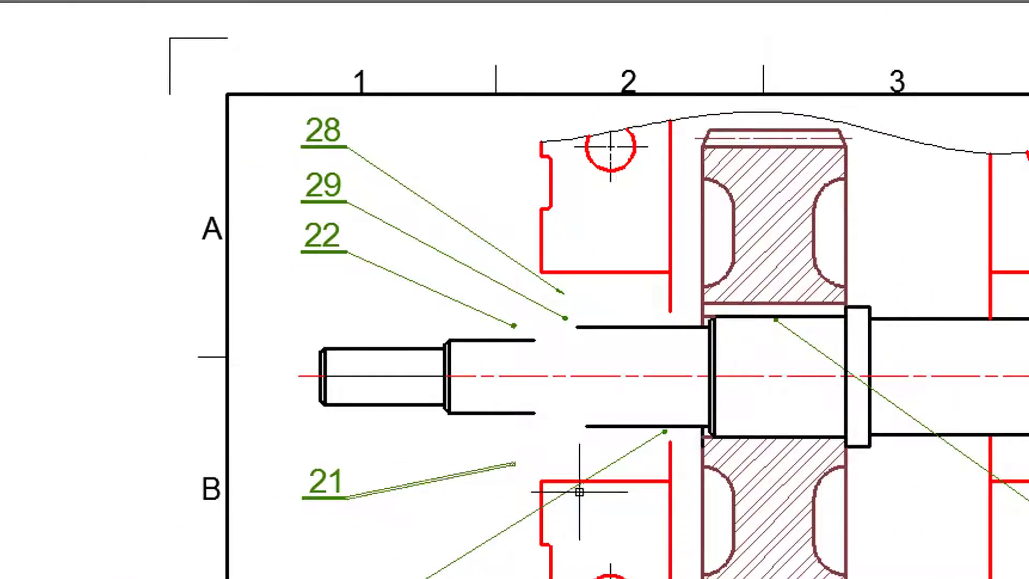
scroll(579, 488, "up", 2)
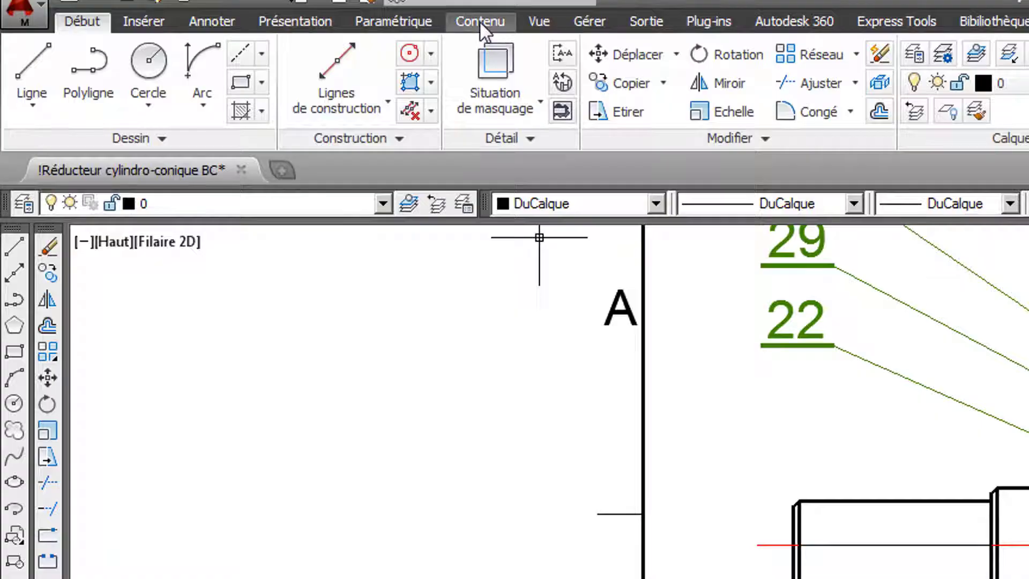
left_click(480, 22)
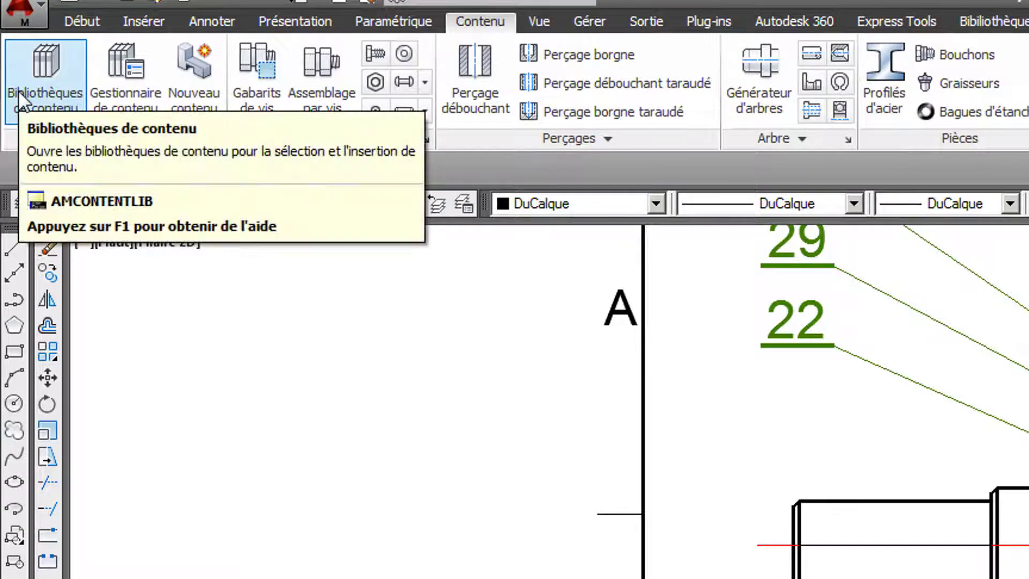
left_click(18, 90)
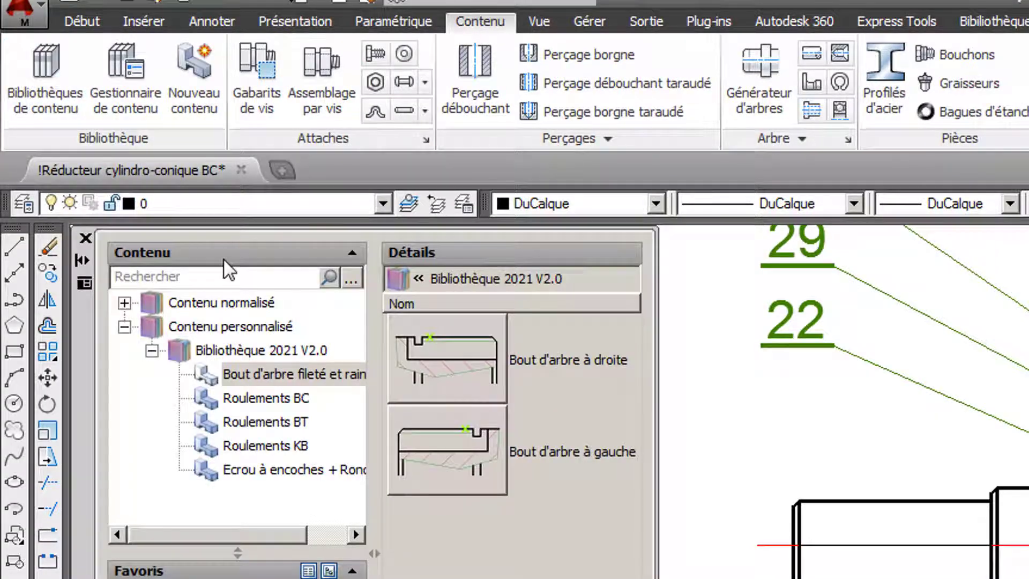
left_click(236, 345)
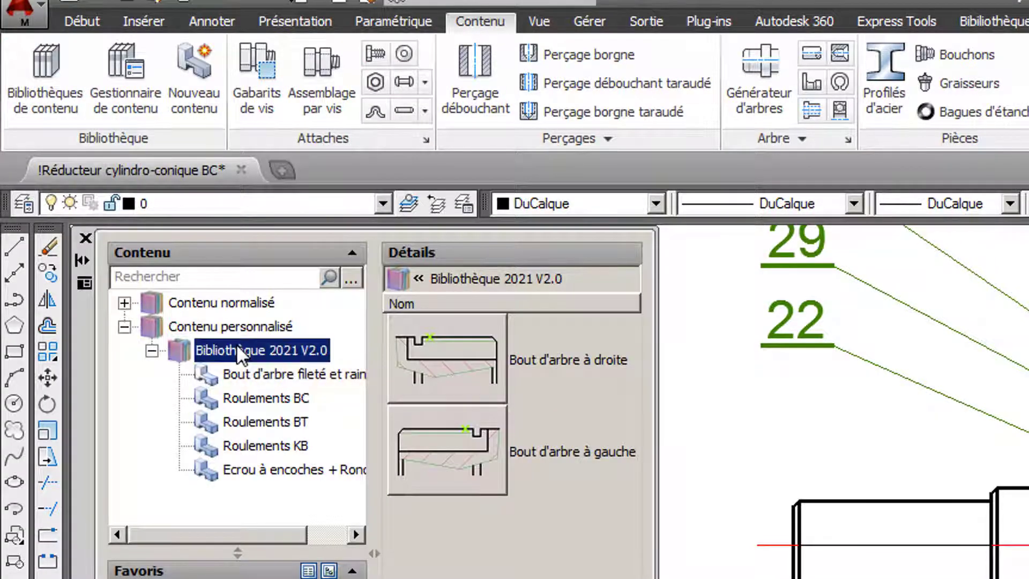
double_click(455, 349)
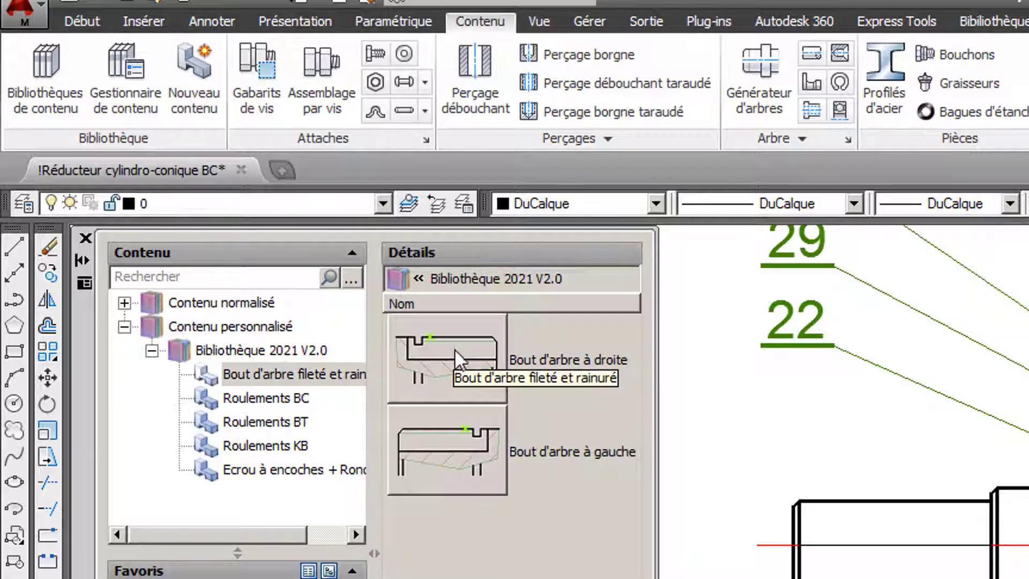
double_click(460, 474)
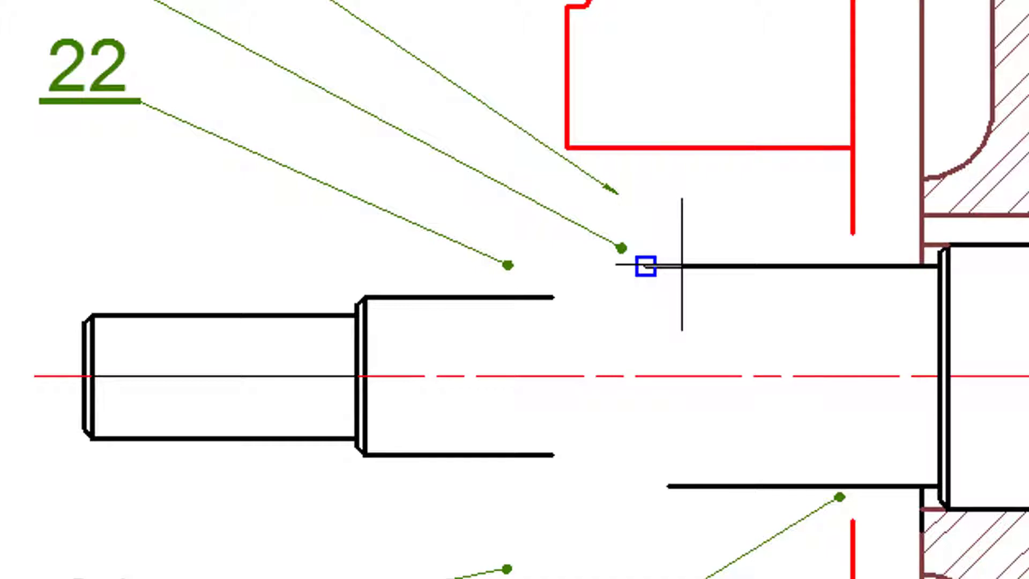
- Insert the threaded, grooved shaft end at point N with thread M25x1,5, extending it to the end of the adjacent smaller shaft section
left_click(780, 265)
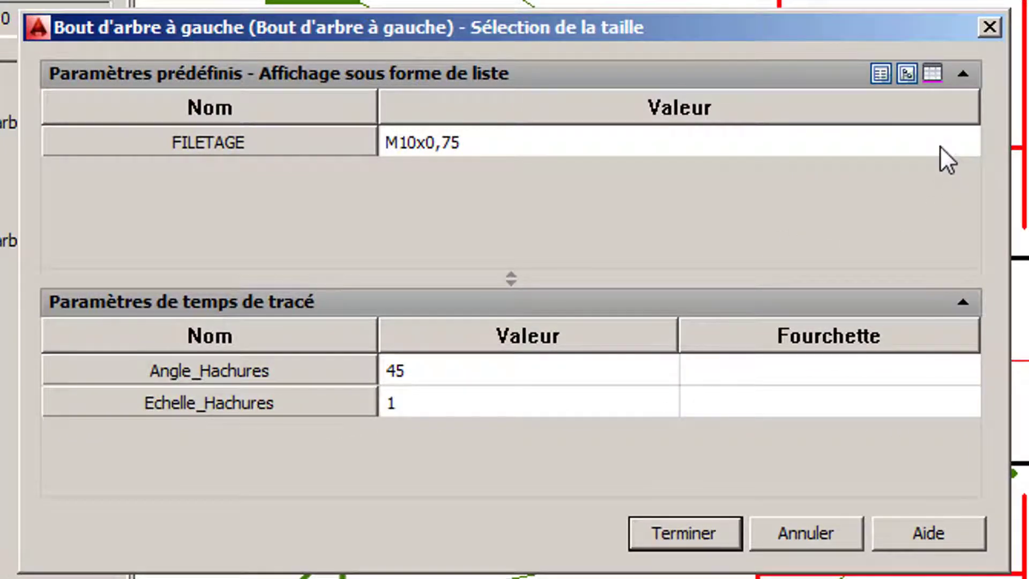
left_click(876, 138)
scroll(876, 136, "down", 3)
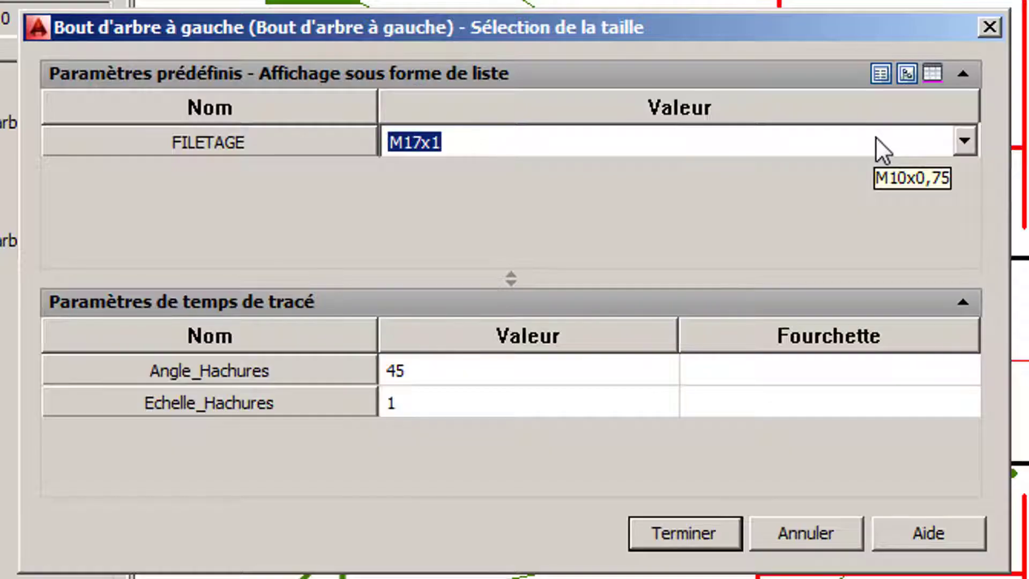
scroll(875, 137, "down", 2)
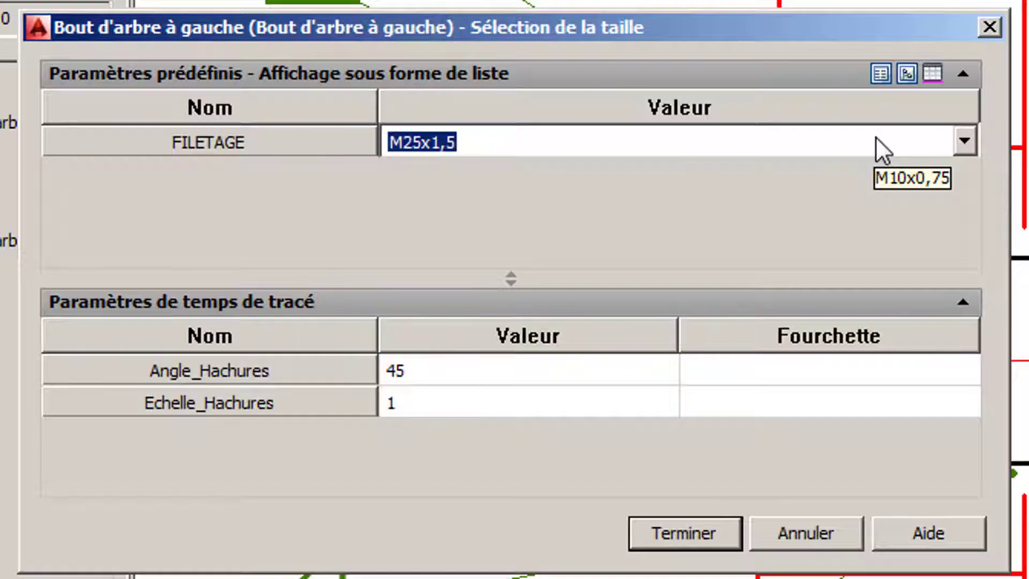
left_click(703, 538)
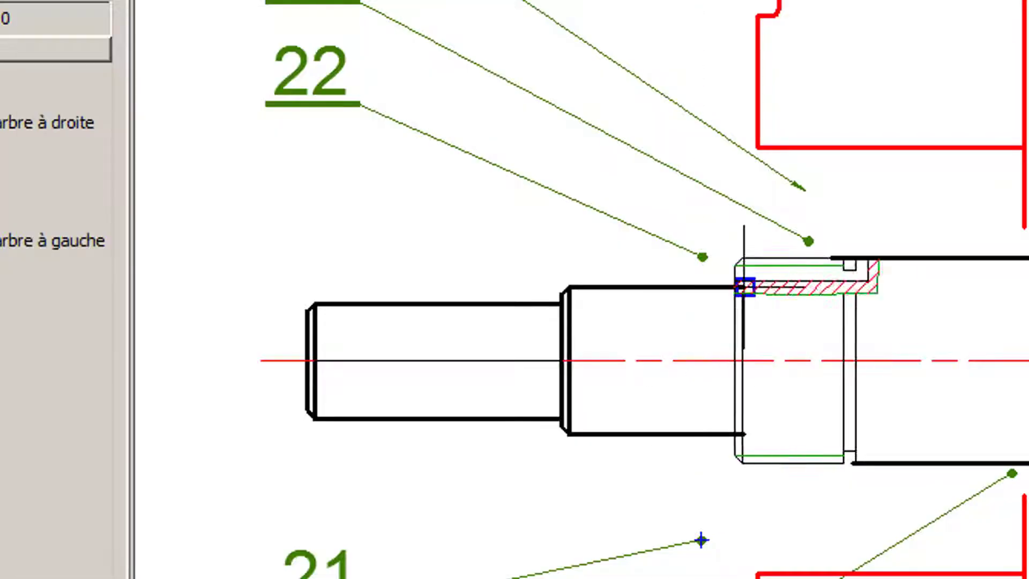
scroll(744, 286, "up", 6)
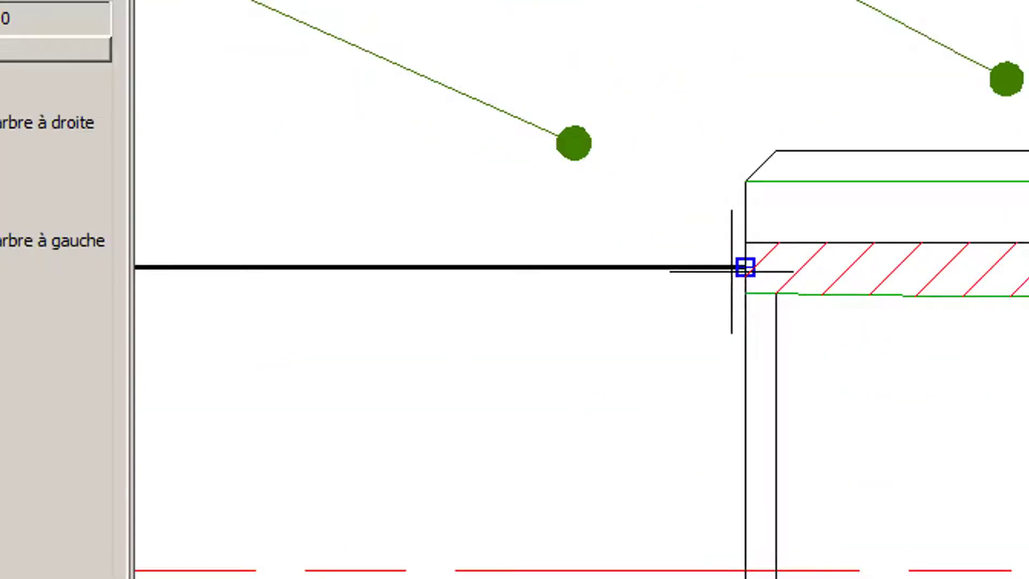
left_click(744, 266)
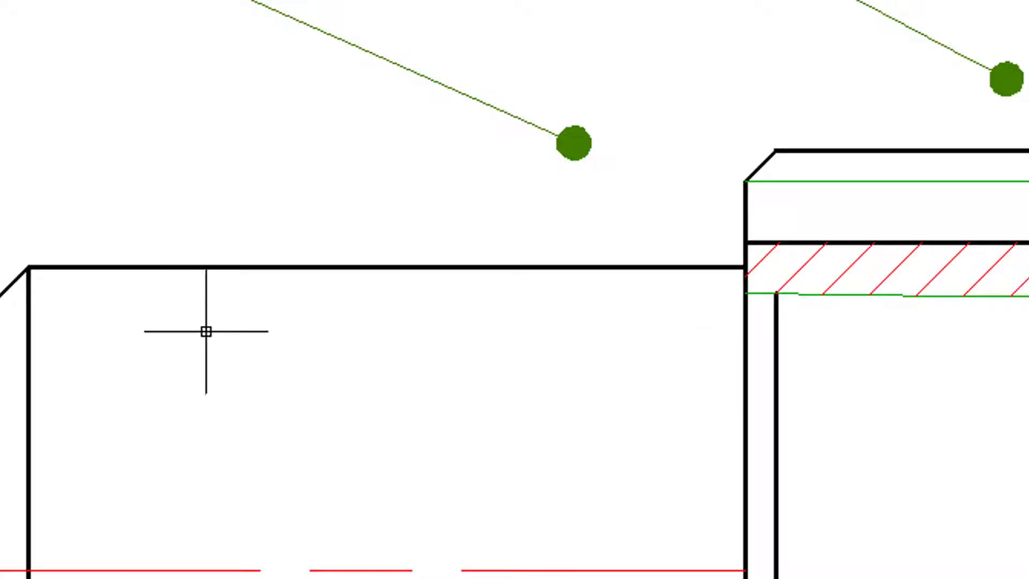
- Examine the Travail demandé instructions and the sketches locating insertion points M, N and O
scroll(205, 331, "down", 5)
middle_click_drag(449, 578, 399, 1)
mouse_move(632, 578)
middle_mouse_down()
mouse_move(622, 383)
mouse_move(567, 10)
mouse_move(477, 1)
middle_mouse_up()
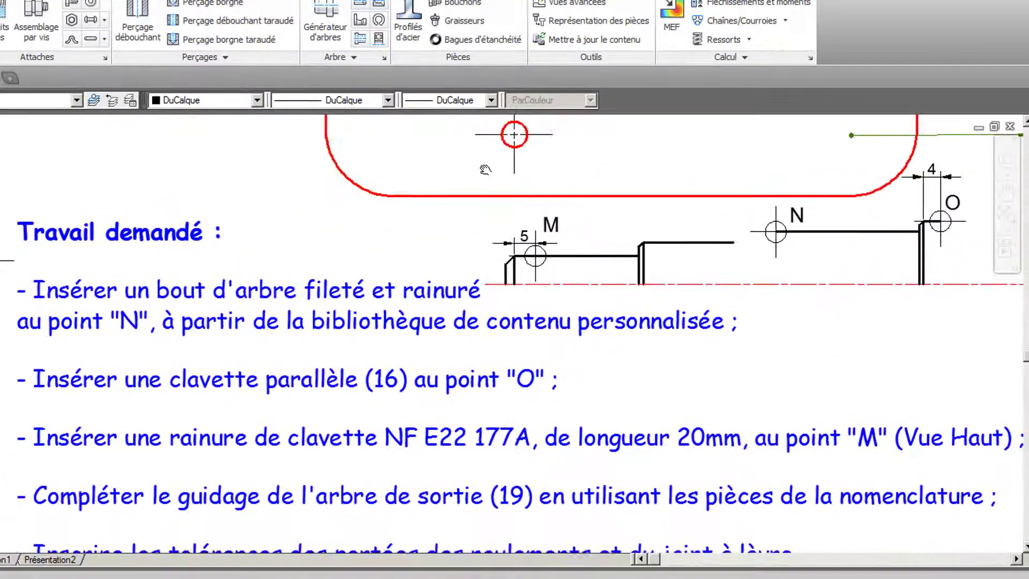
middle_click_drag(484, 170, 483, 167)
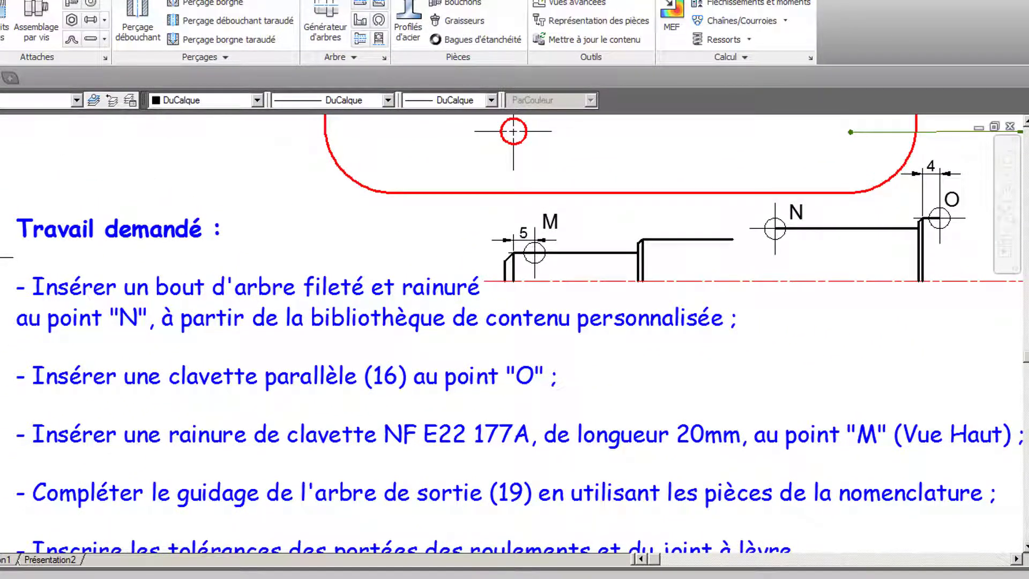
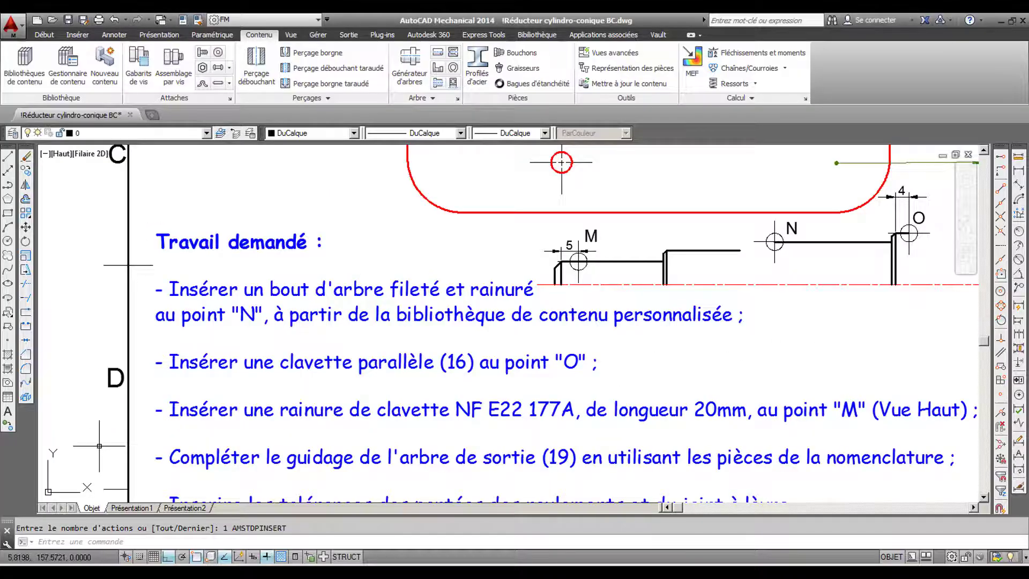
middle_click_drag(102, 452, 110, 103)
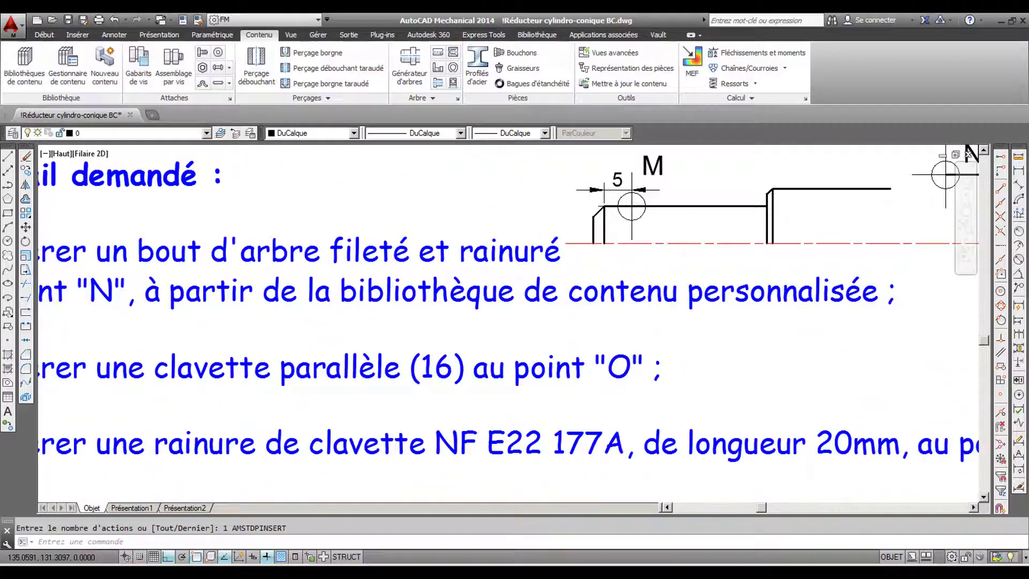
mouse_move(600, 375)
middle_mouse_down()
mouse_move(803, 430)
mouse_move(786, 426)
middle_mouse_up()
mouse_move(606, 280)
middle_mouse_down()
mouse_move(642, 413)
mouse_move(634, 472)
middle_mouse_up()
middle_click_drag(654, 155, 623, 475)
middle_click_drag(624, 392, 431, 460)
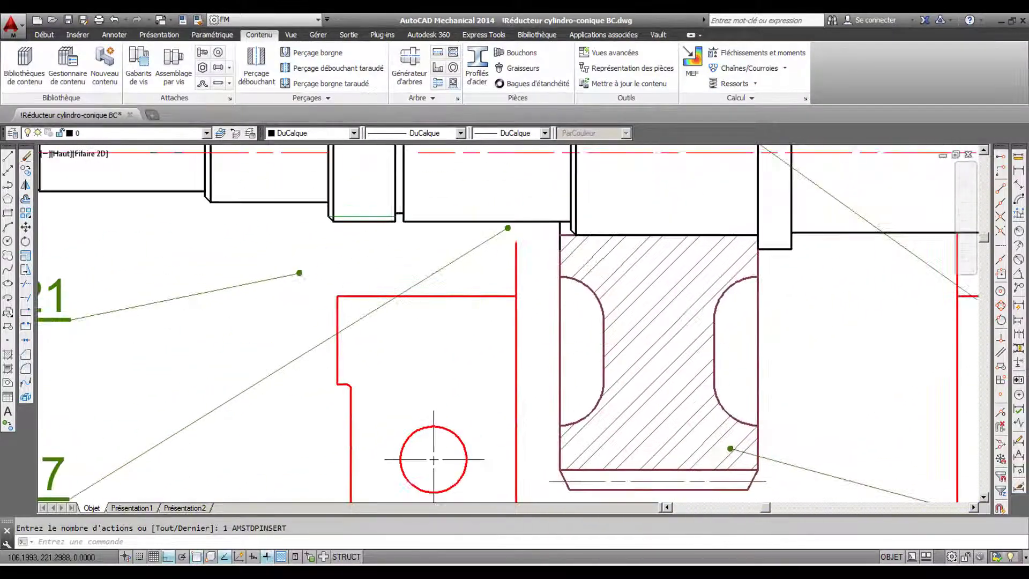
- Choose a mid-shaft parallel key in front view (Avant) with standard NF E 22-177 A for the output shaft
mouse_move(542, 221)
middle_mouse_down()
mouse_move(542, 351)
mouse_move(507, 394)
mouse_move(573, 389)
middle_mouse_up()
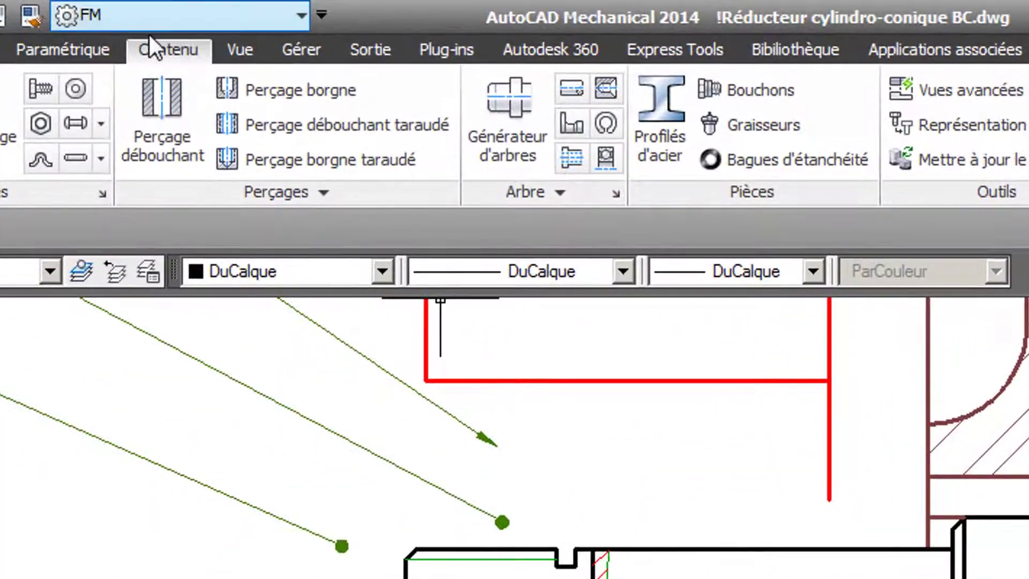
left_click(577, 191)
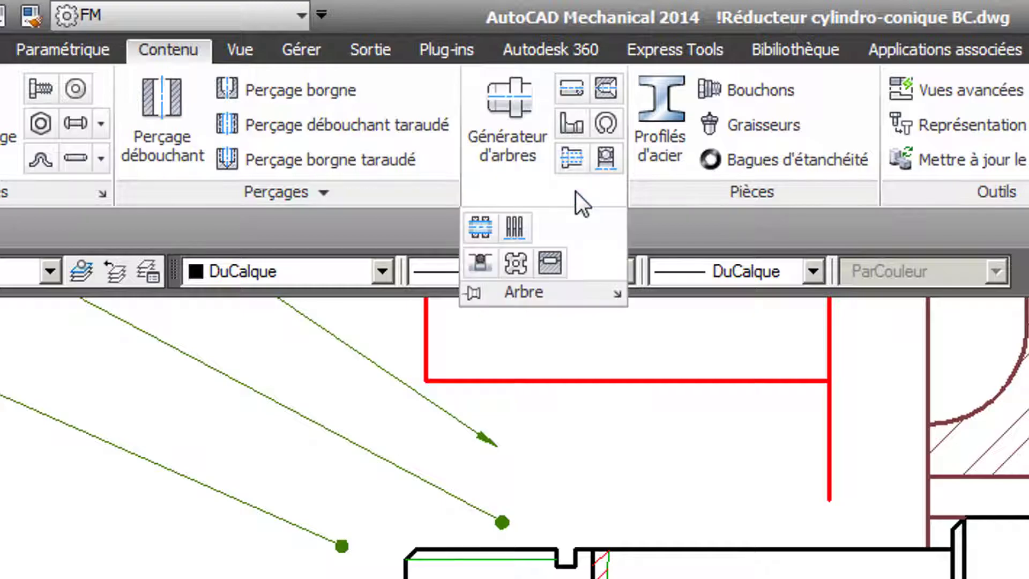
left_click(554, 256)
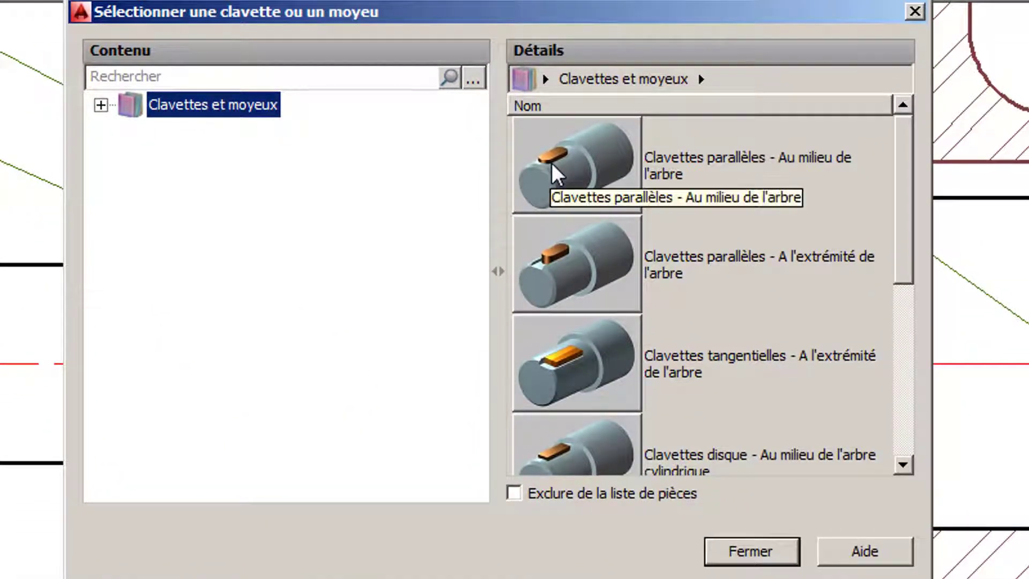
double_click(551, 163)
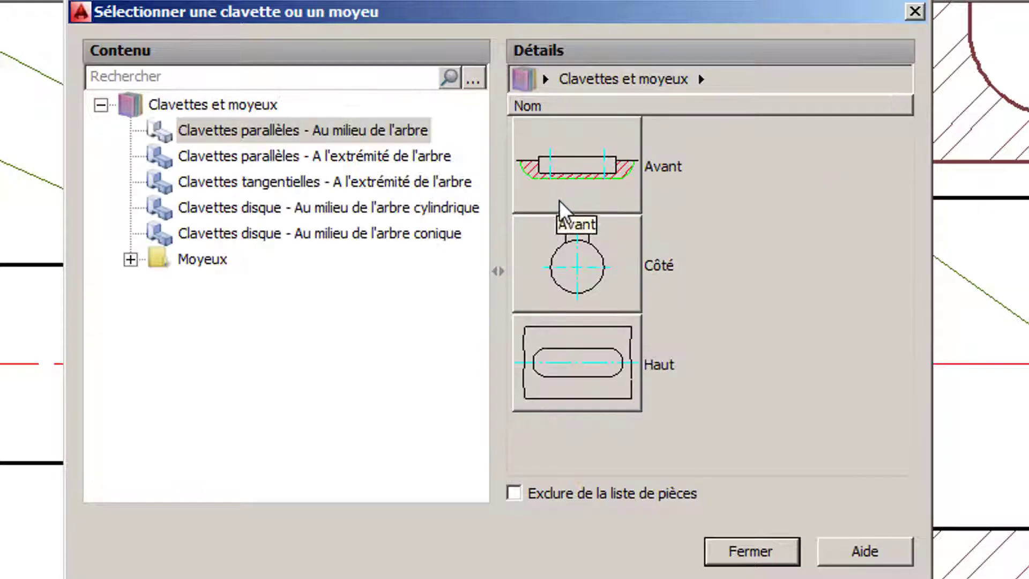
left_click(561, 168)
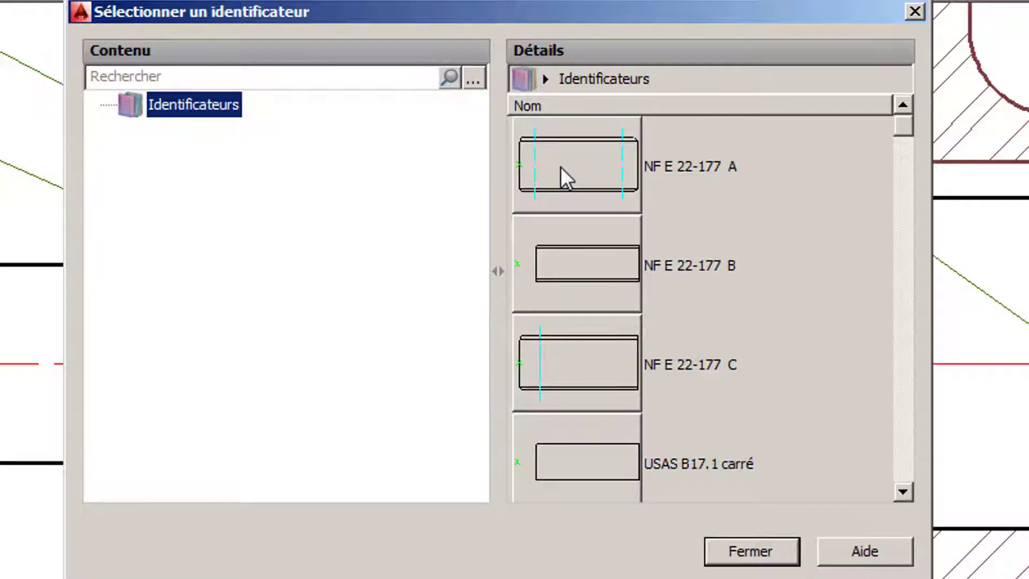
left_click(560, 166)
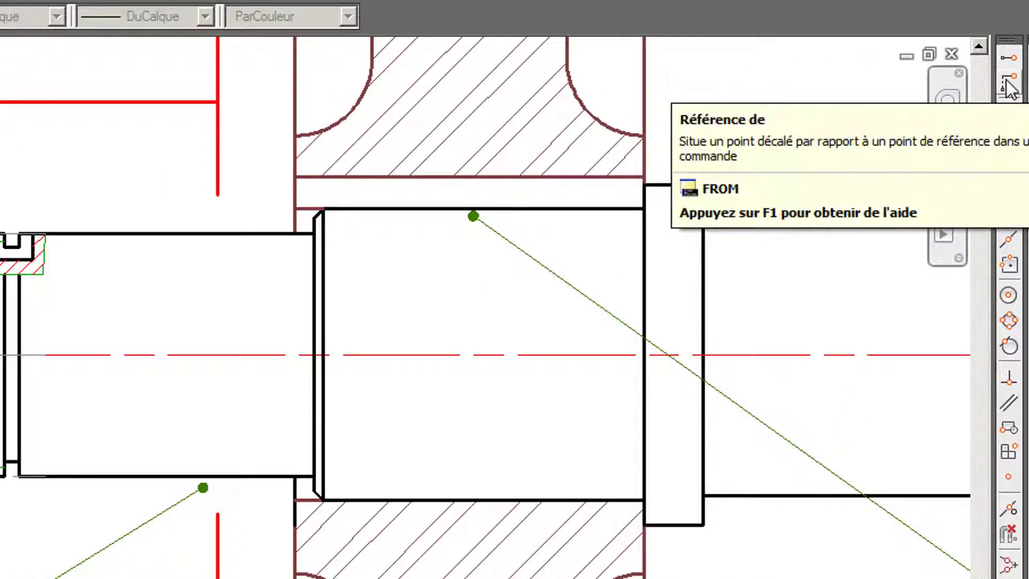
- Position the parallel key at point O, offset 4 mm from the chamfer edge of the gear seat, along the shaft's centreline
left_click(1010, 86)
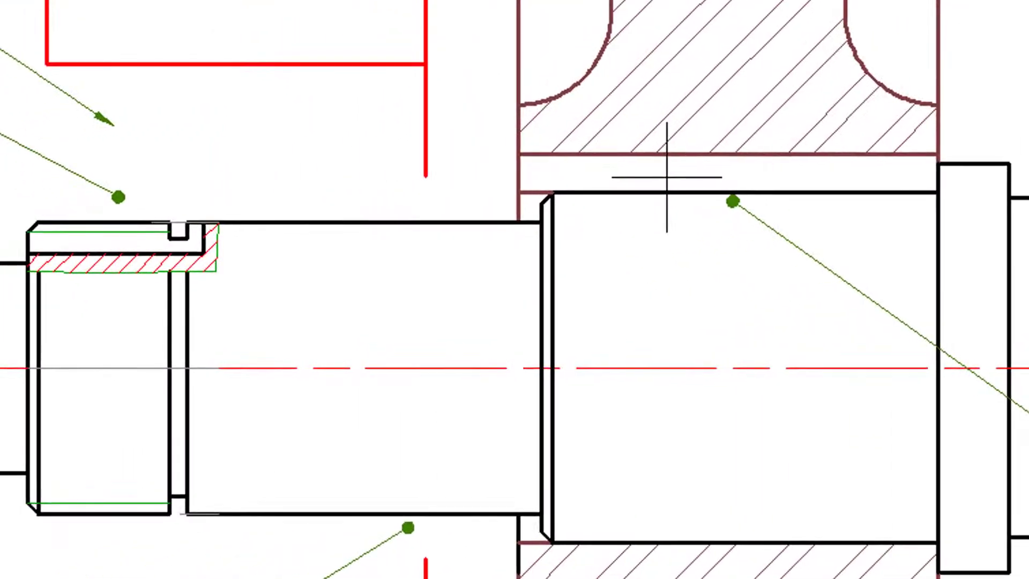
scroll(667, 177, "up", 3)
middle_click_drag(666, 177, 317, 200)
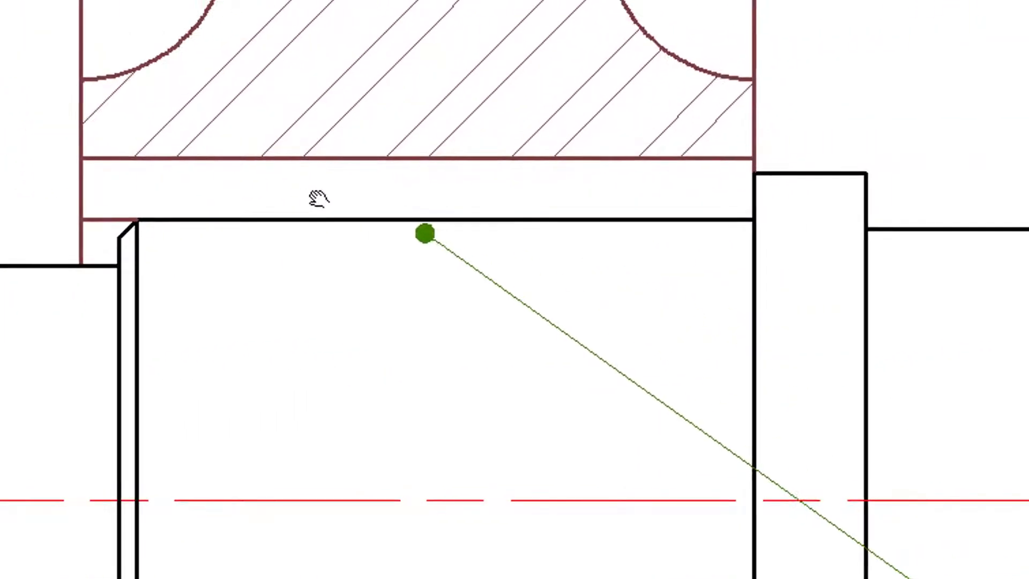
left_click(137, 220)
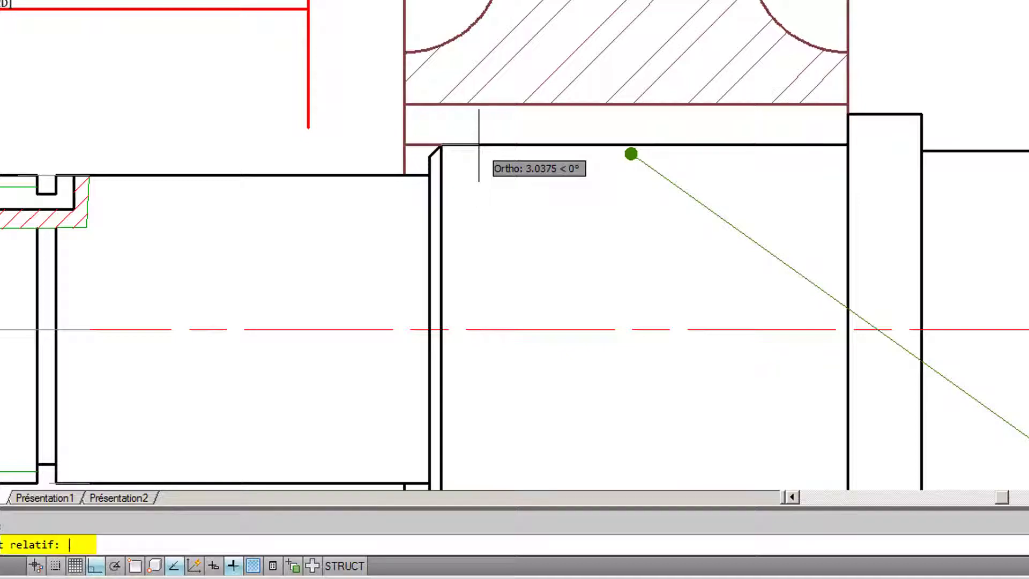
type("4")
key("Return")
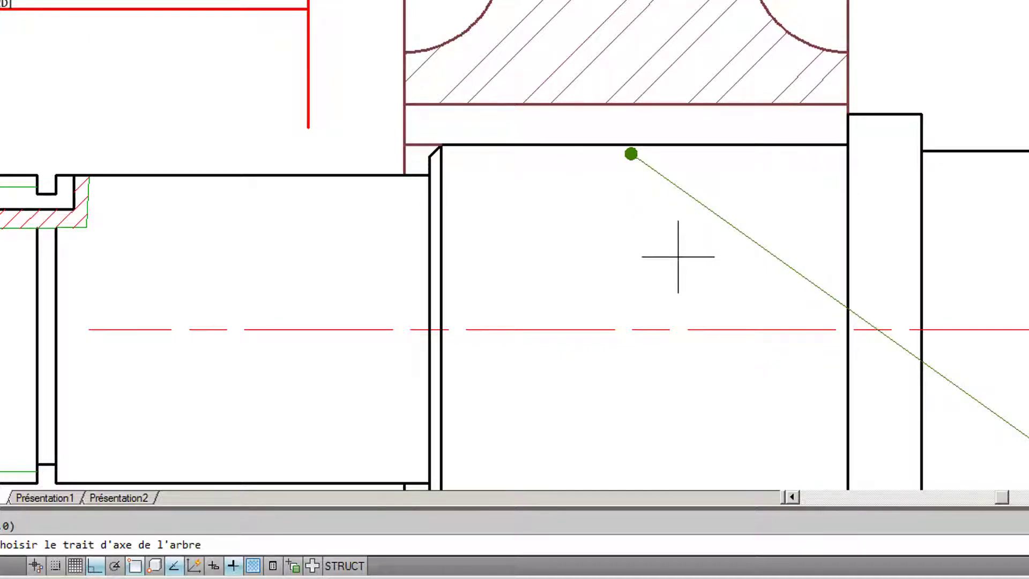
left_click(657, 329)
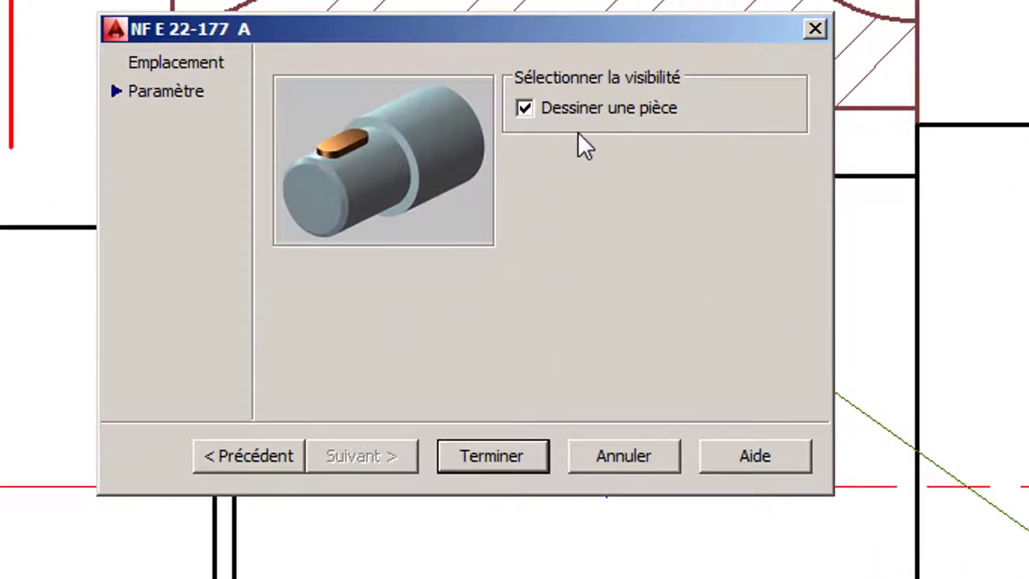
- Insert the parallel key as a drawn part under the gear hub, in size A, 8 x 7 x 25
left_click(485, 455)
left_click(599, 175)
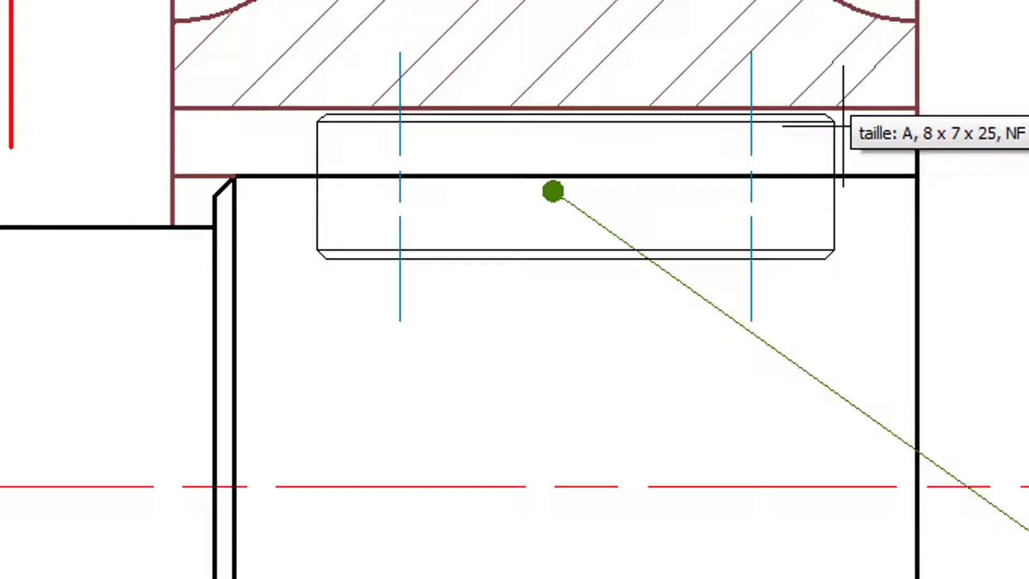
left_click(843, 126)
- Edit the threaded, grooved shaft end and set its hatch scale (Echelle_Hachures) to 1.3
scroll(656, 438, "down", 2)
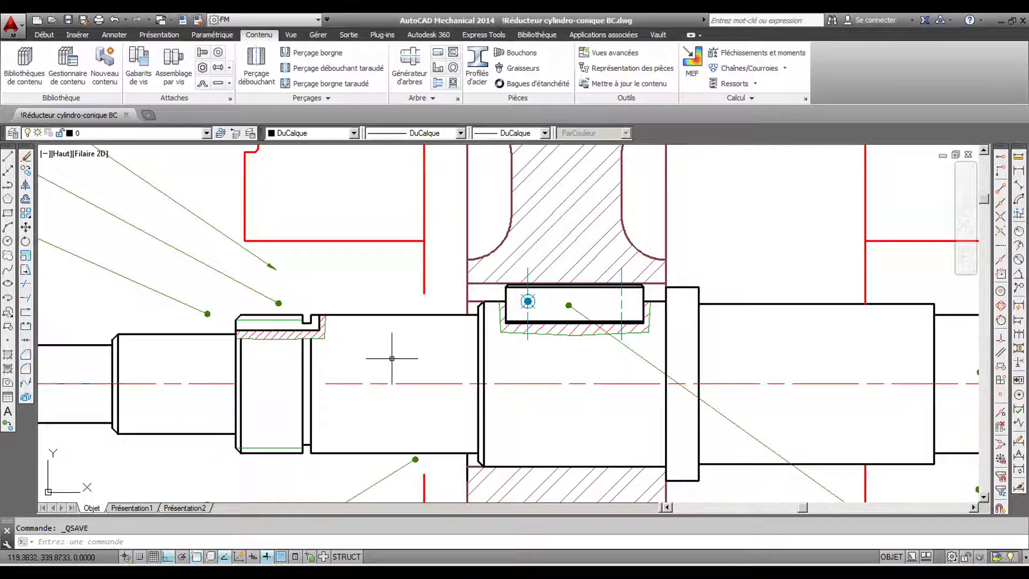
middle_click_drag(395, 356, 517, 353)
scroll(517, 353, "up", 2)
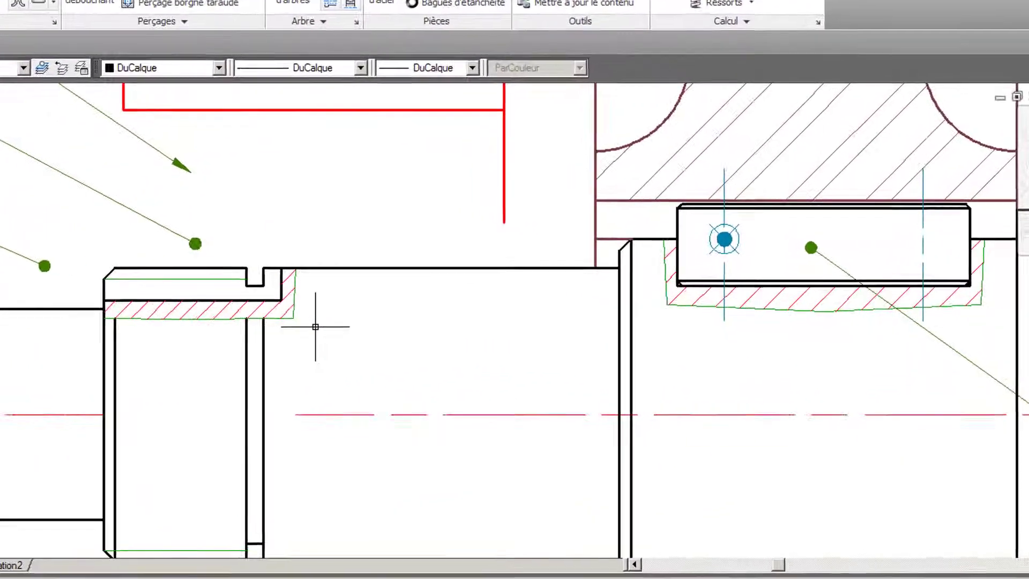
mouse_move(287, 309)
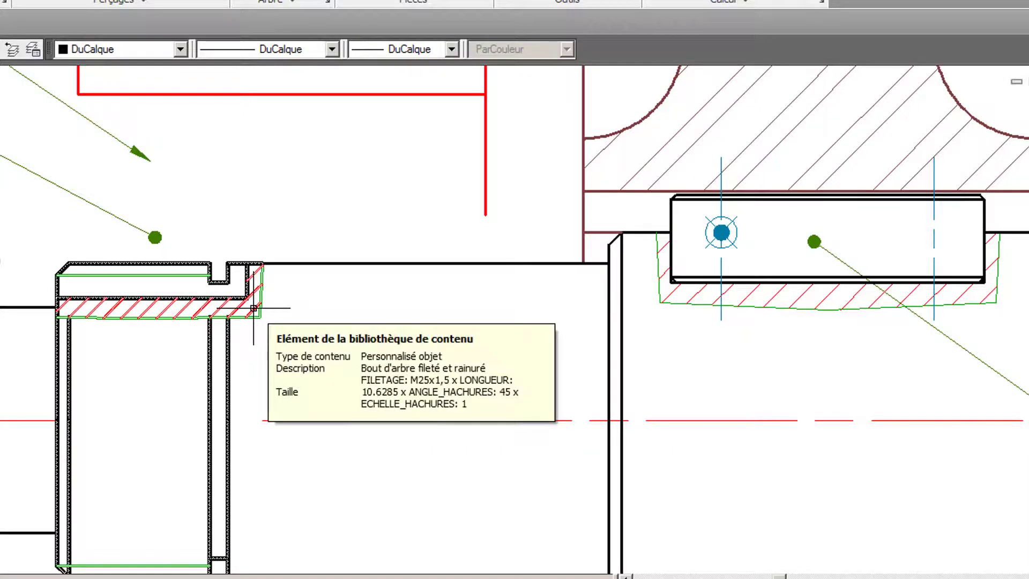
double_click(254, 309)
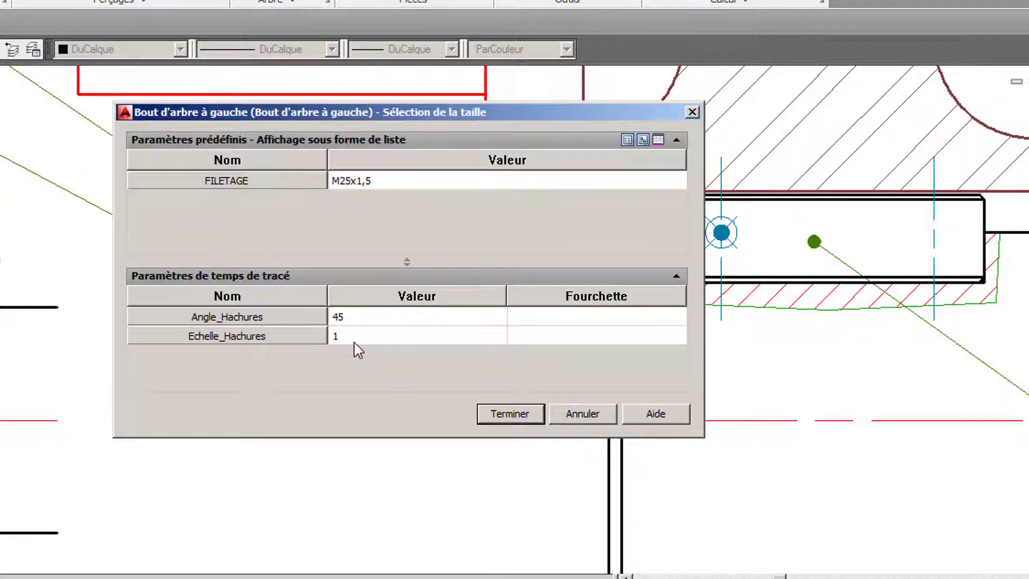
left_click(343, 338)
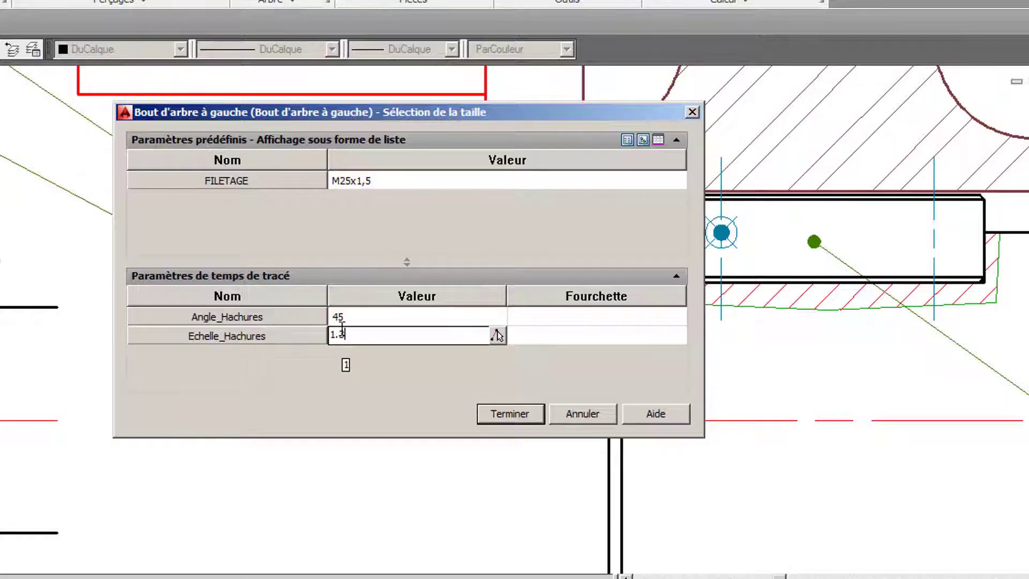
key("Return")
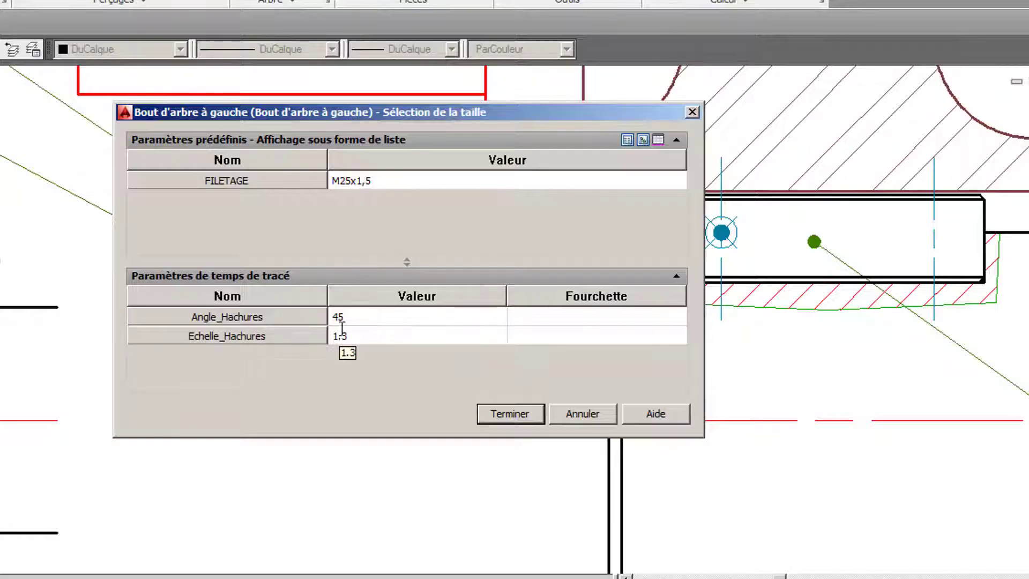
left_click(523, 414)
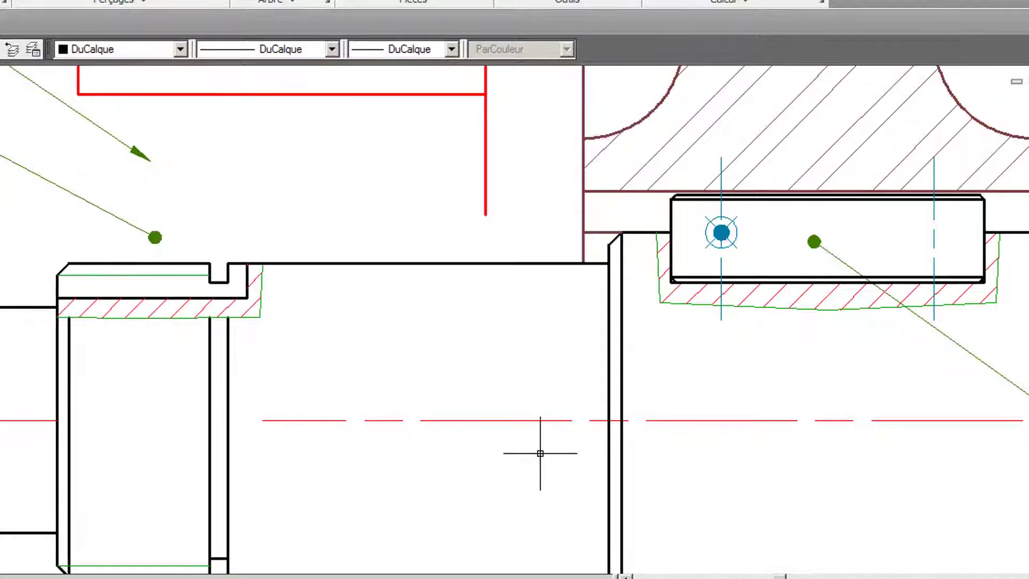
- Examine the Travail demandé keyway instruction and the sketch locating insertion point M, and find that shaft end in the drawing
scroll(538, 443, "down", 3)
scroll(547, 239, "up", 3)
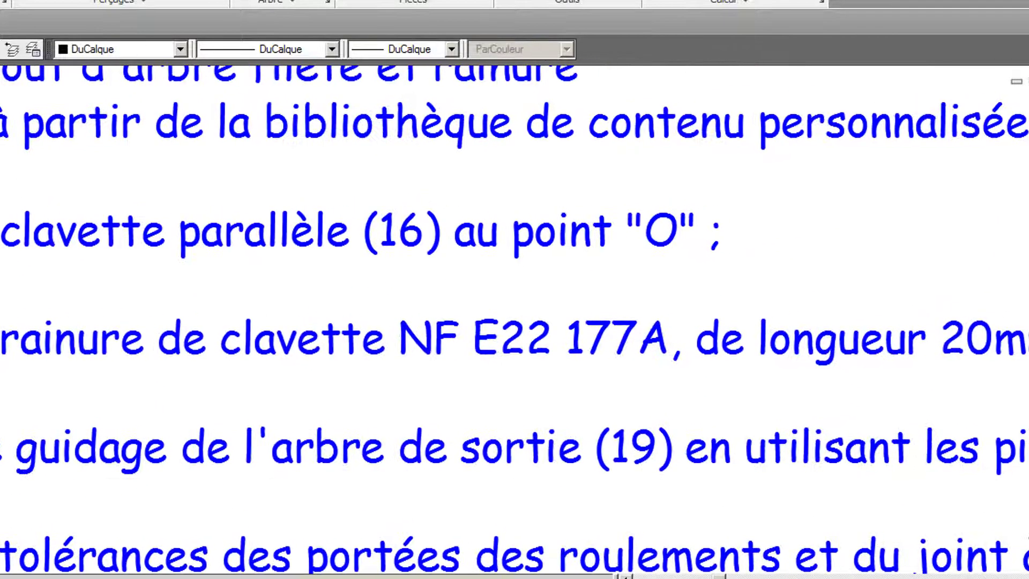
scroll(502, 72, "down", 2)
mouse_move(510, 104)
middle_mouse_down()
mouse_move(366, 113)
mouse_move(303, 148)
middle_mouse_up()
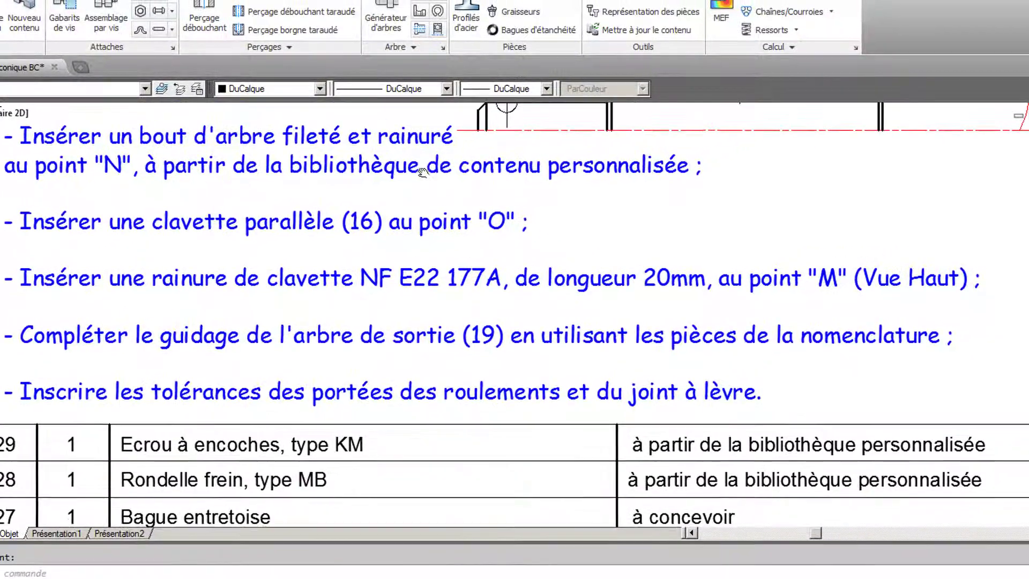
middle_click_drag(423, 172, 409, 191)
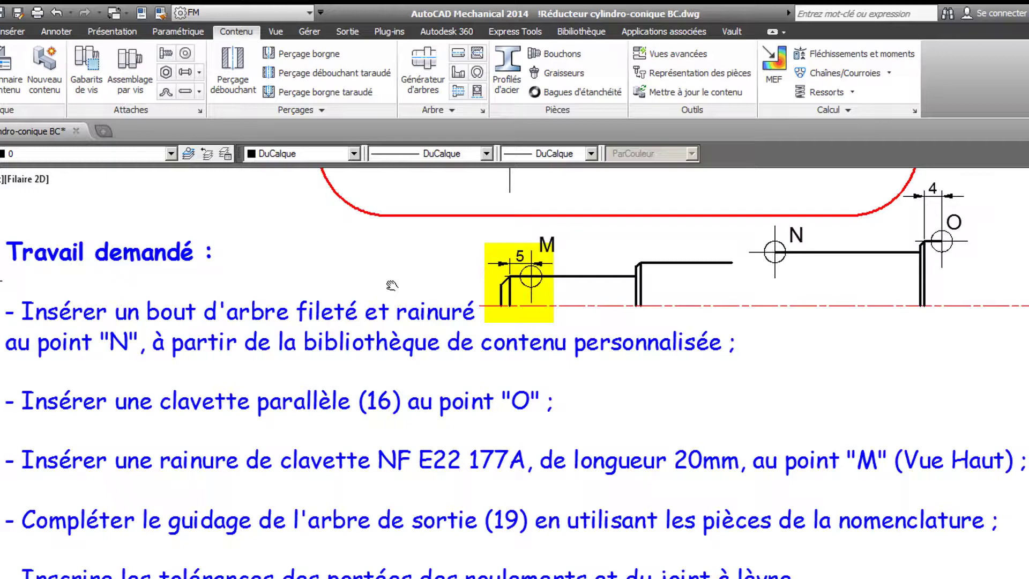
middle_click_drag(391, 285, 385, 297)
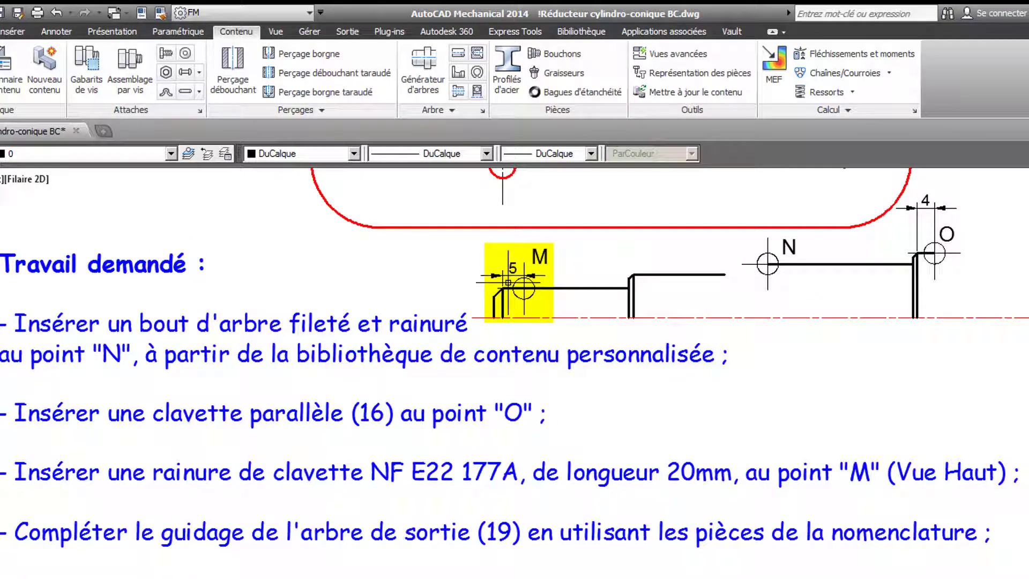
mouse_move(509, 253)
middle_mouse_down()
mouse_move(559, 504)
mouse_move(594, 576)
middle_mouse_up()
mouse_move(647, 241)
middle_mouse_down()
mouse_move(841, 576)
mouse_move(979, 518)
middle_mouse_up()
scroll(592, 436, "up", 2)
mouse_move(593, 433)
middle_mouse_down()
mouse_move(687, 453)
mouse_move(866, 457)
mouse_move(766, 461)
middle_mouse_up()
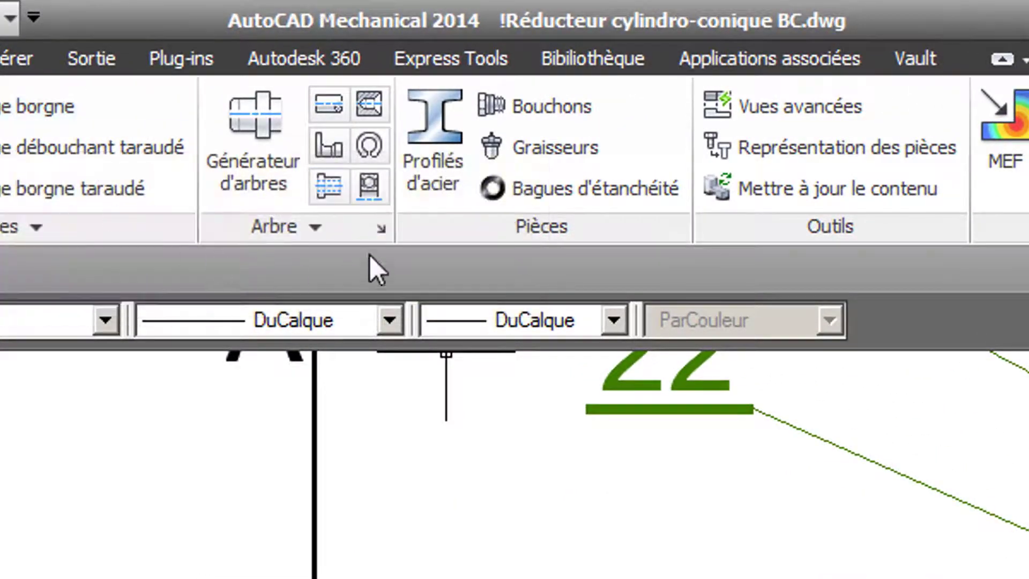
- Choose a mid-shaft parallel key in top view (Haut) with standard NF E 22-177 A for the shaft end
left_click(317, 214)
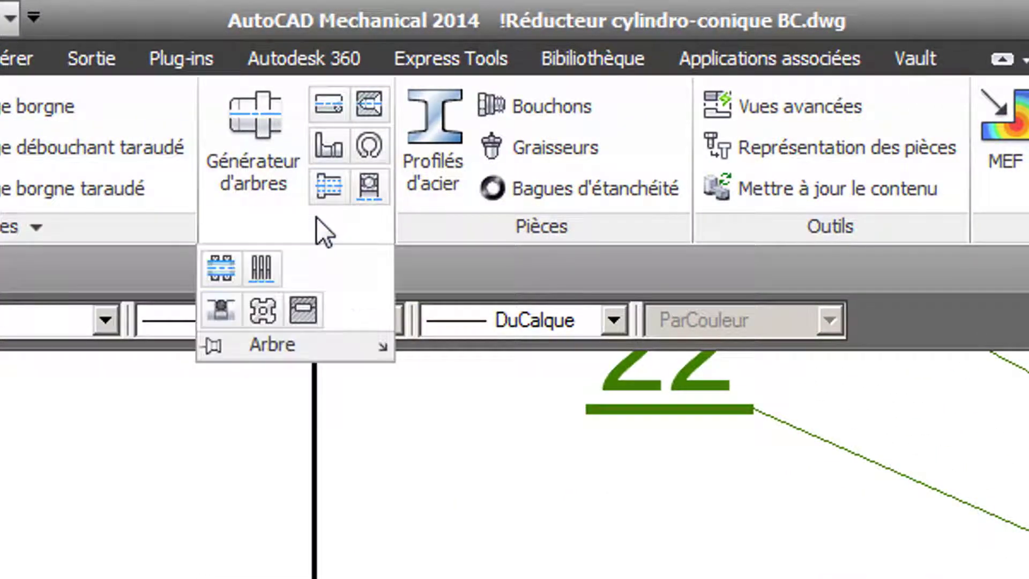
left_click(303, 310)
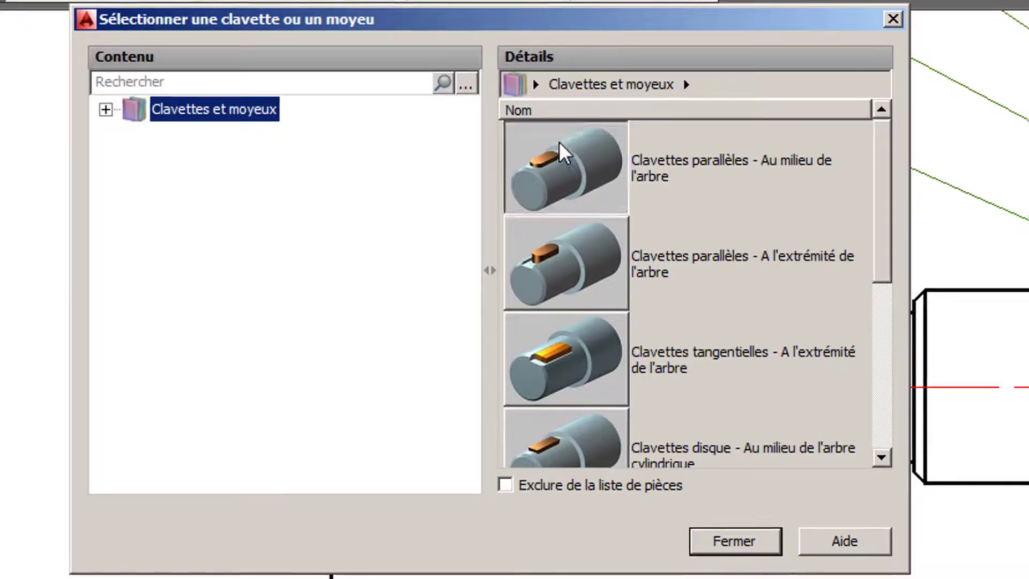
double_click(558, 141)
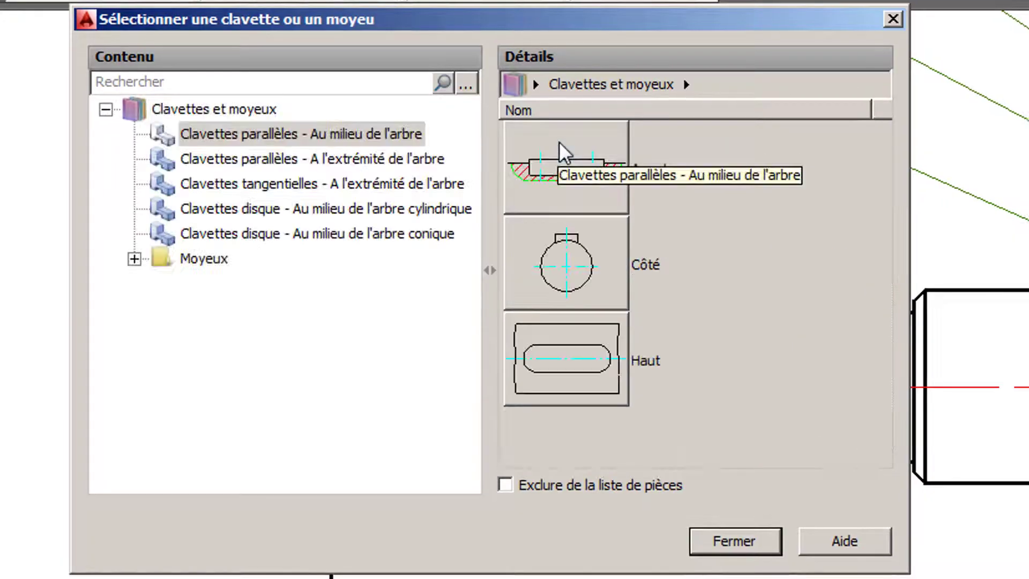
double_click(576, 360)
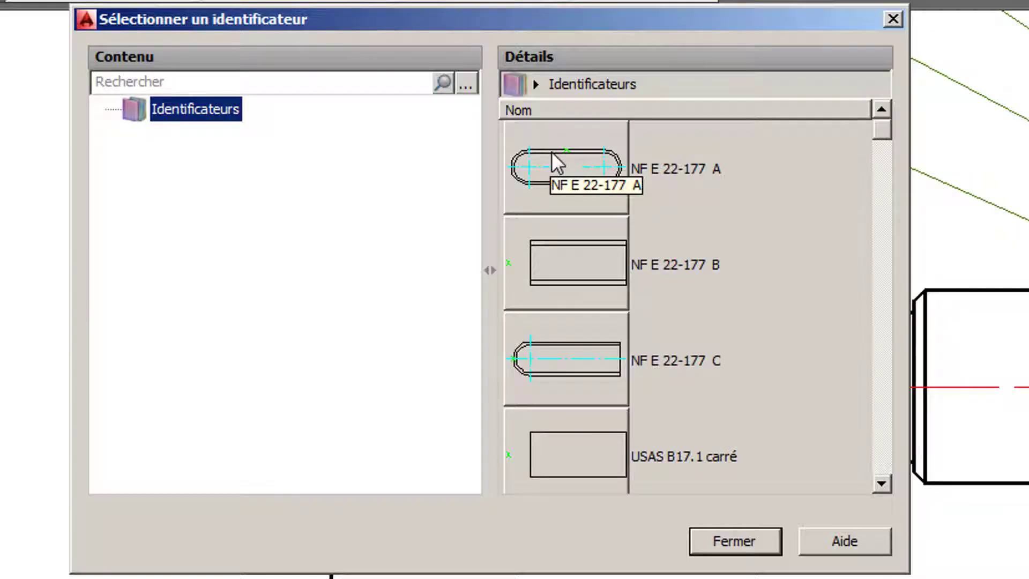
double_click(551, 151)
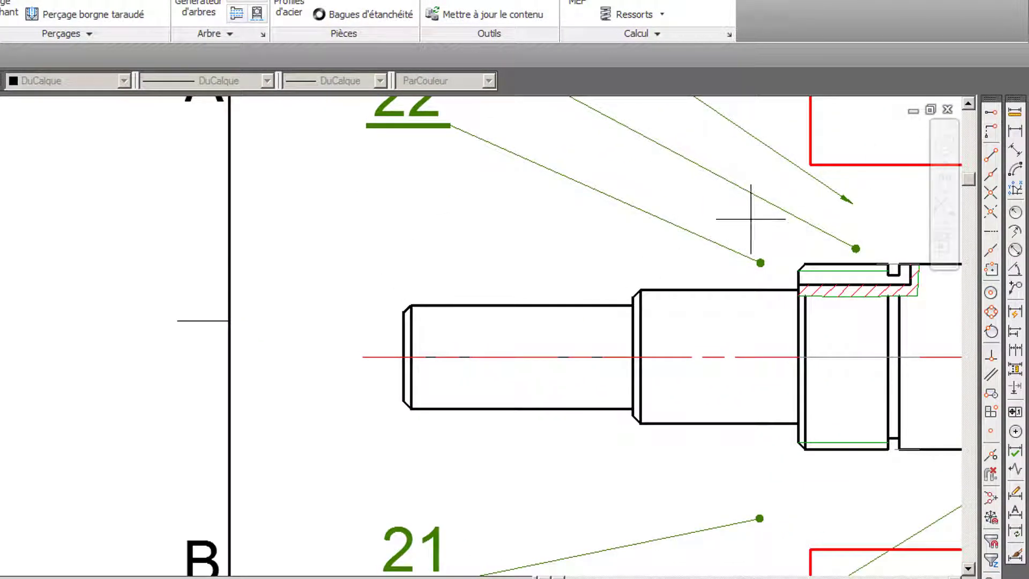
- Position the keyway at point M, 5 mm from the chamfer edge of the smallest shaft section, along the centreline
left_click(411, 305)
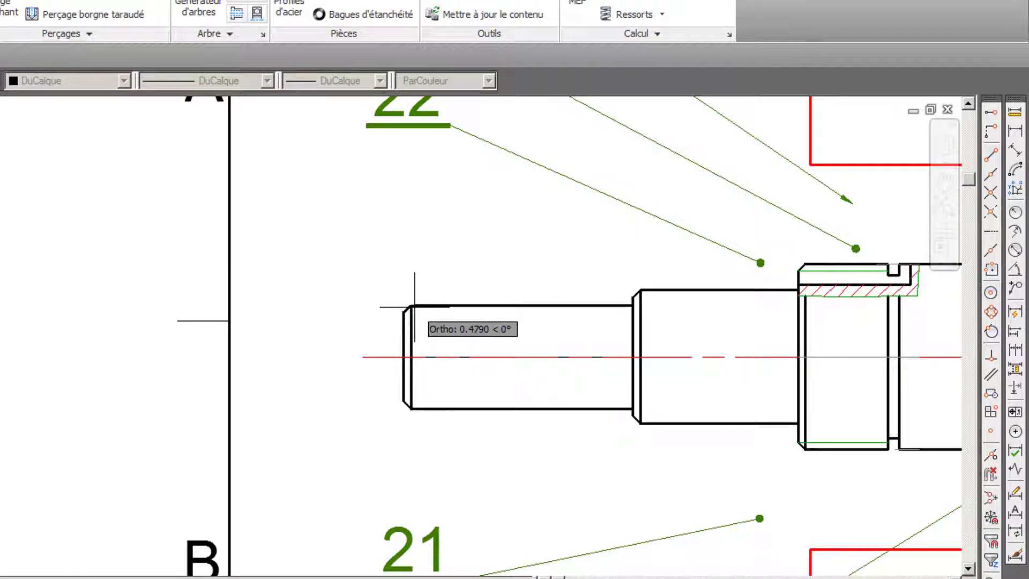
left_click(454, 306)
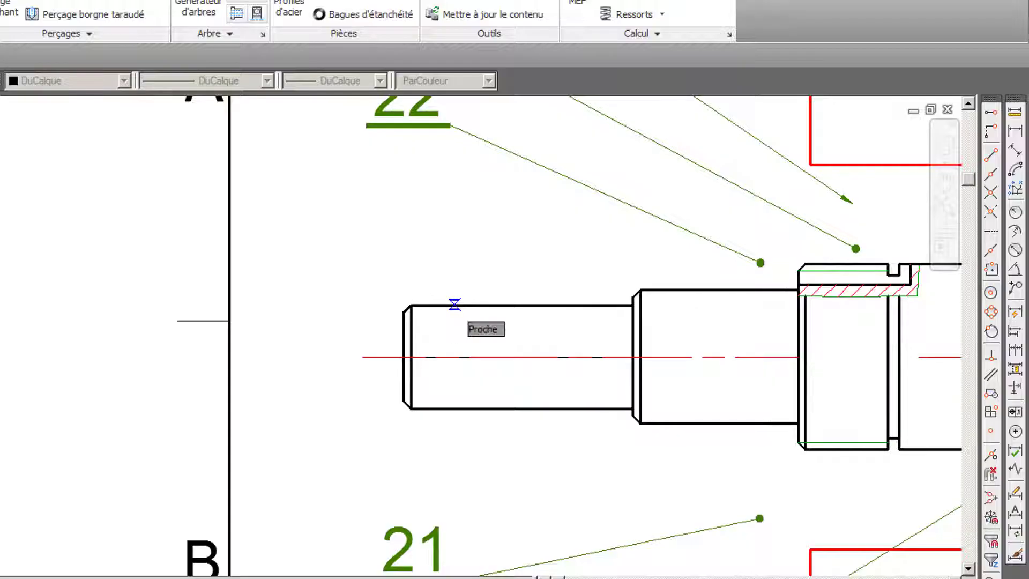
left_click(536, 356)
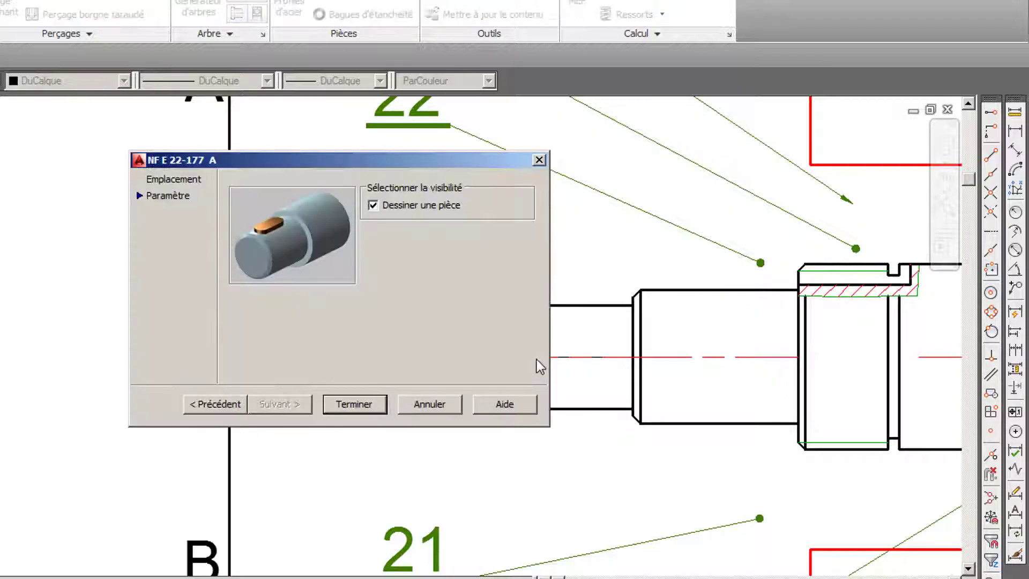
- Insert only the keyway, without drawing the key itself, in size A, 5 x 5 x 20
left_click(373, 205)
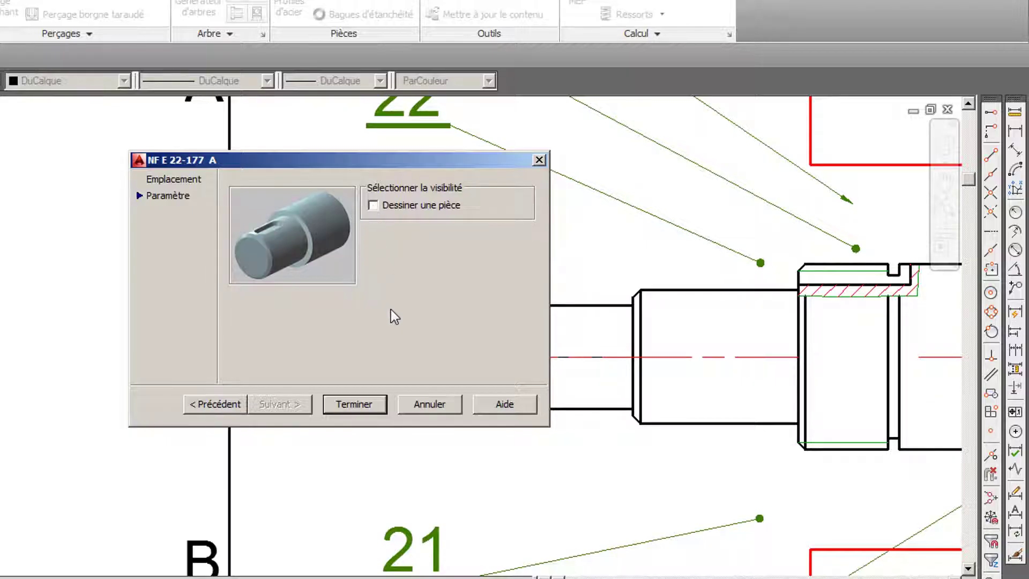
left_click(354, 403)
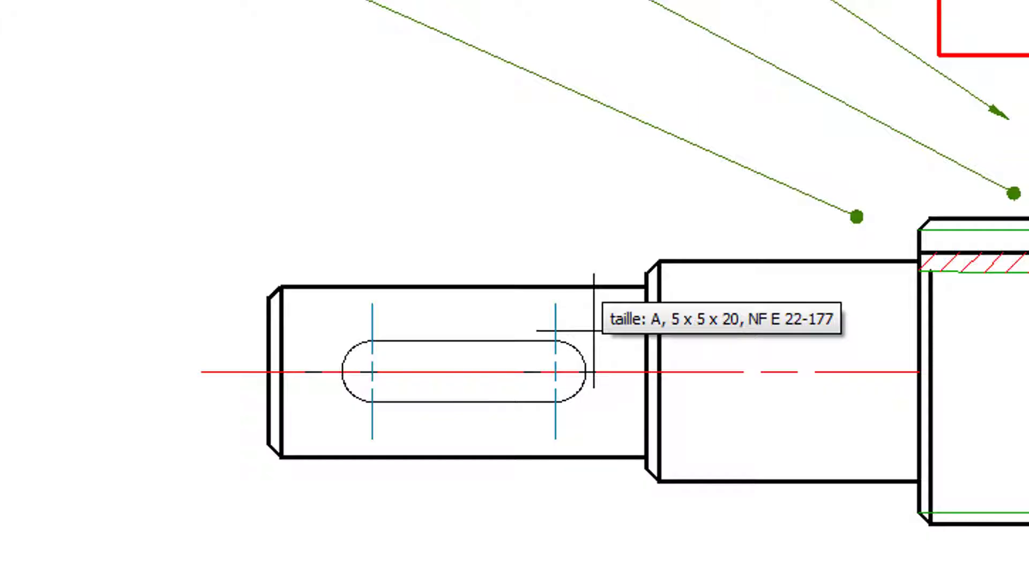
left_click(593, 331)
- Examine the instruction for completing the output shaft's guidance and the parts list giving each component's source
scroll(594, 331, "down", 4)
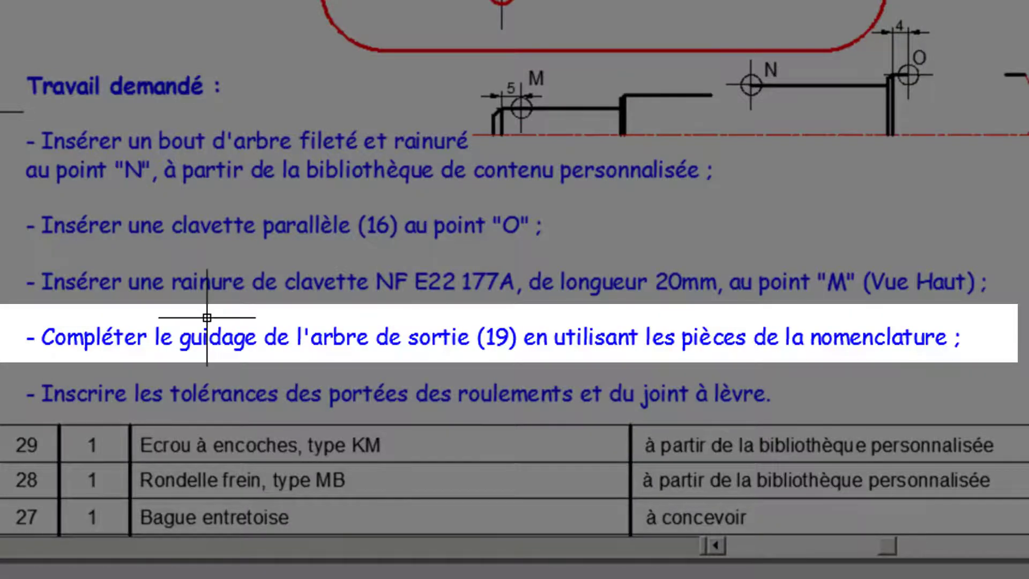
mouse_move(208, 277)
middle_mouse_down()
mouse_move(177, 97)
mouse_move(213, 0)
mouse_move(110, 0)
middle_mouse_up()
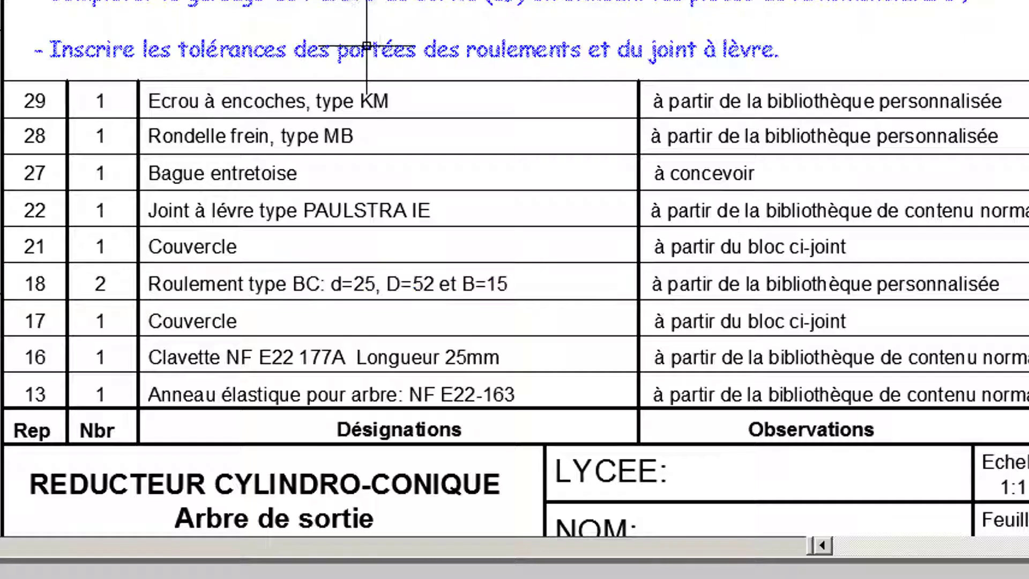
middle_click_drag(355, 59, 343, 499)
mouse_move(541, 139)
middle_mouse_down()
mouse_move(531, 404)
mouse_move(583, 520)
middle_mouse_up()
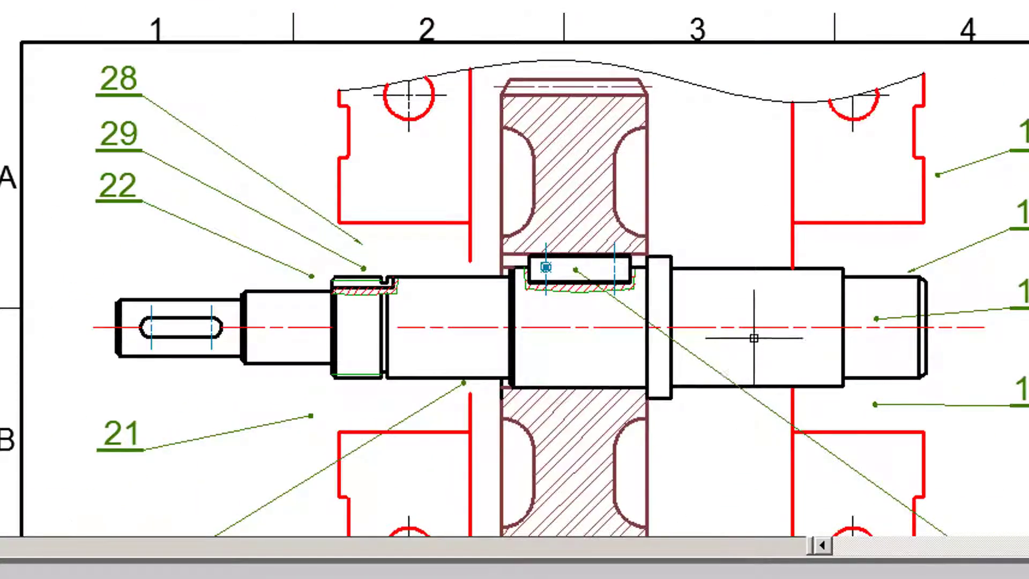
- Place a BC bearing (BI à gauche) from the custom content library against the shoulder of the shaft's right-hand end section, aligned with the shaft
scroll(750, 321, "up", 5)
mouse_move(791, 252)
middle_mouse_down()
mouse_move(464, 246)
mouse_move(370, 208)
mouse_move(645, 193)
mouse_move(652, 214)
middle_mouse_up()
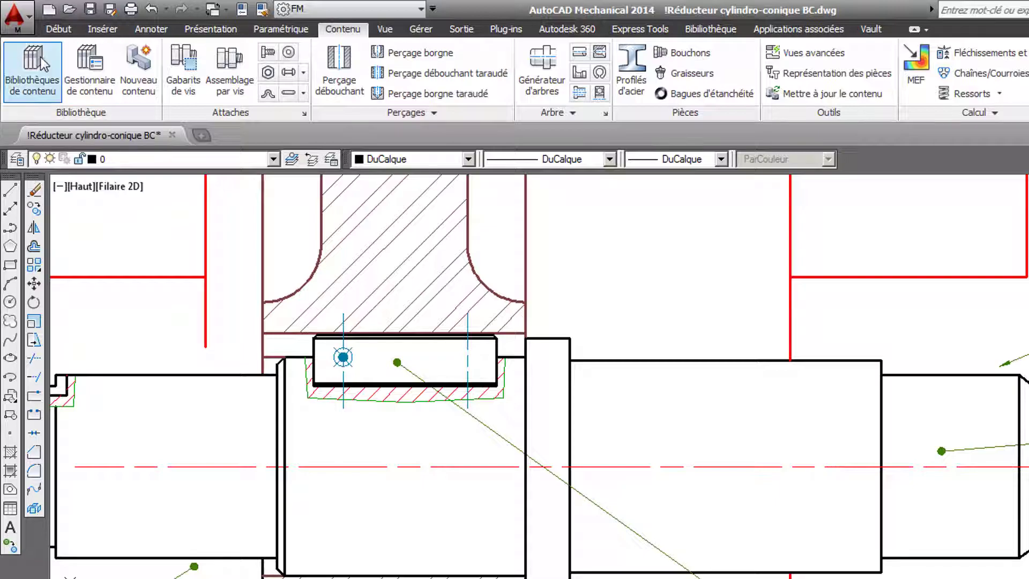
left_click(42, 64)
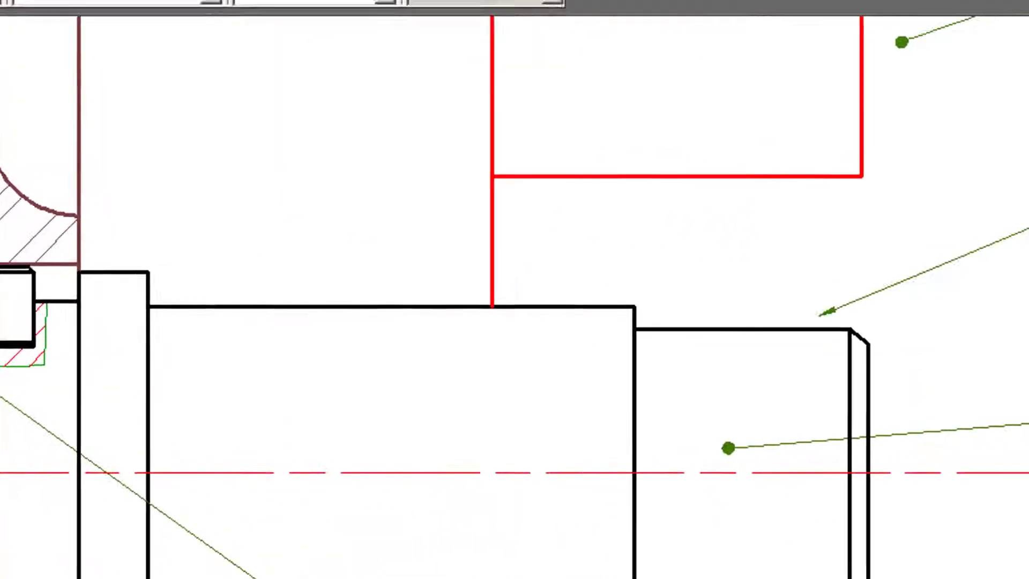
scroll(607, 277, "up", 4)
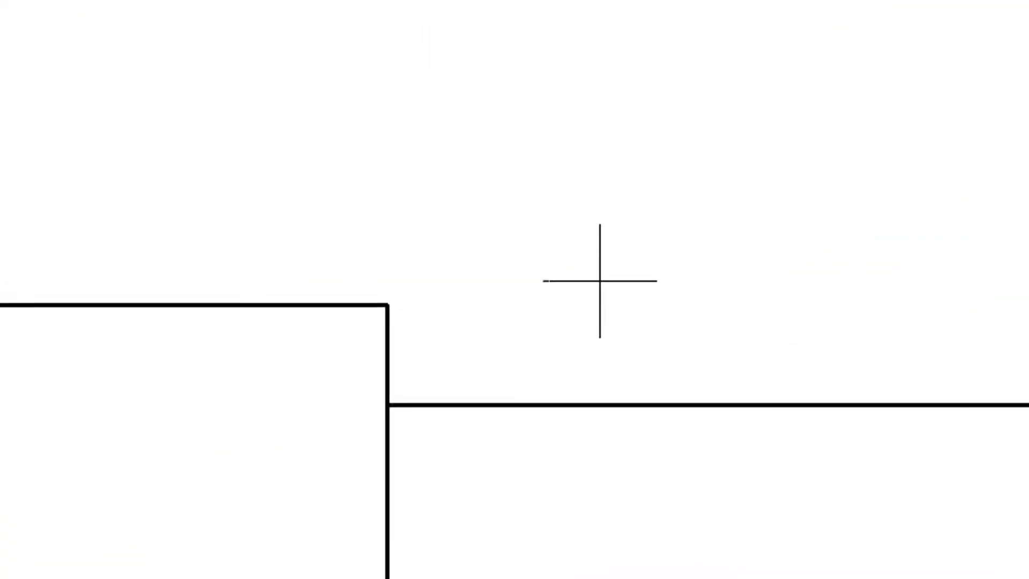
left_click(387, 405)
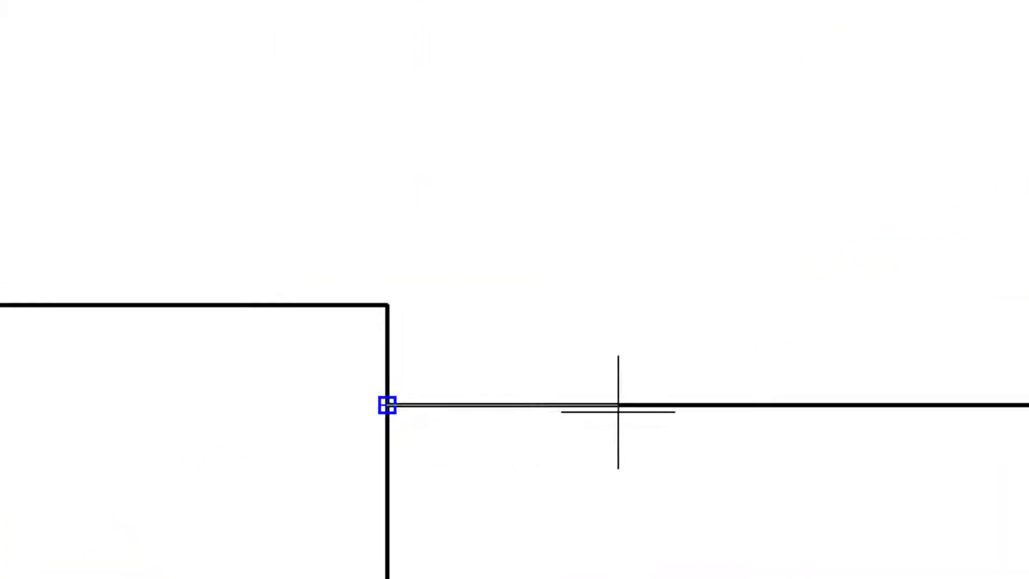
left_click(673, 414)
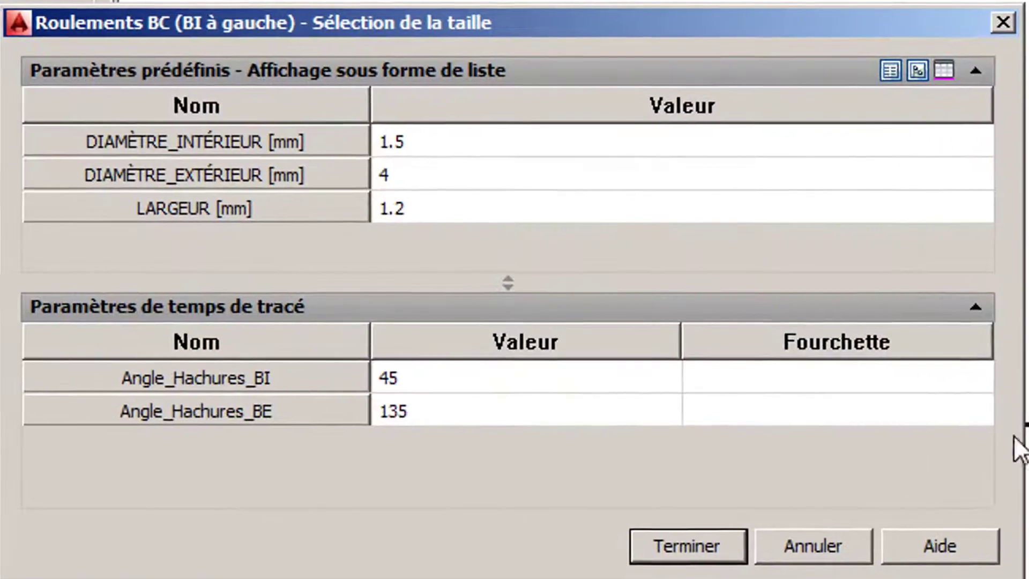
- Size the right-hand bearing with a 25 mm inner diameter, 52 mm outer diameter and 15 mm width, and insert it
left_click(456, 143)
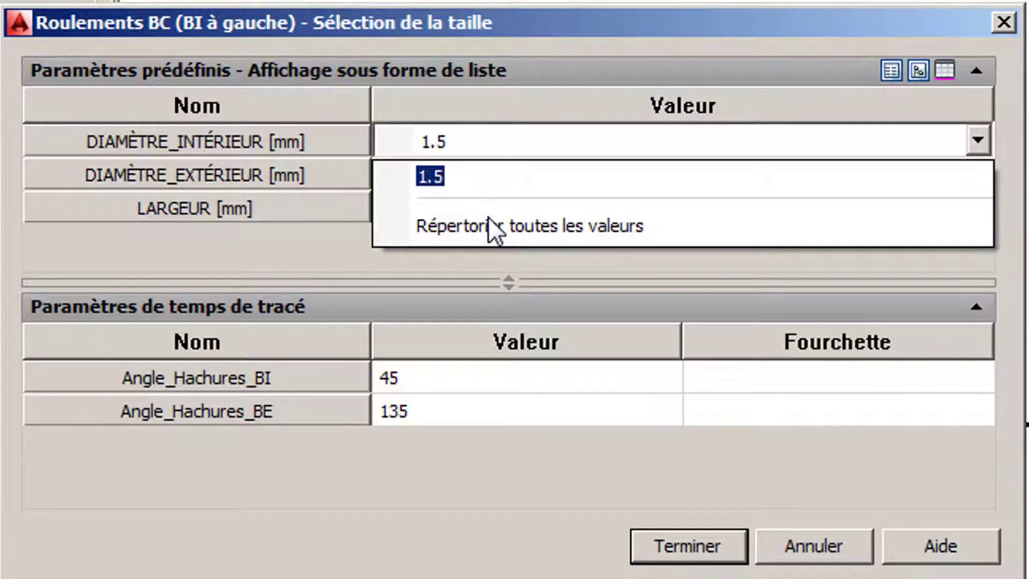
left_click(516, 225)
scroll(512, 225, "down", 4)
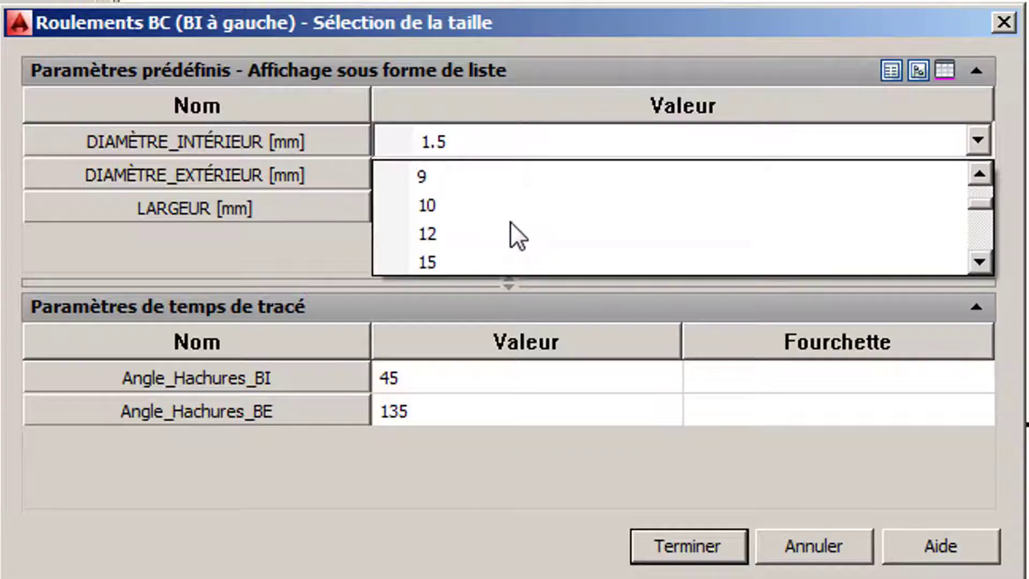
scroll(477, 259, "down", 3)
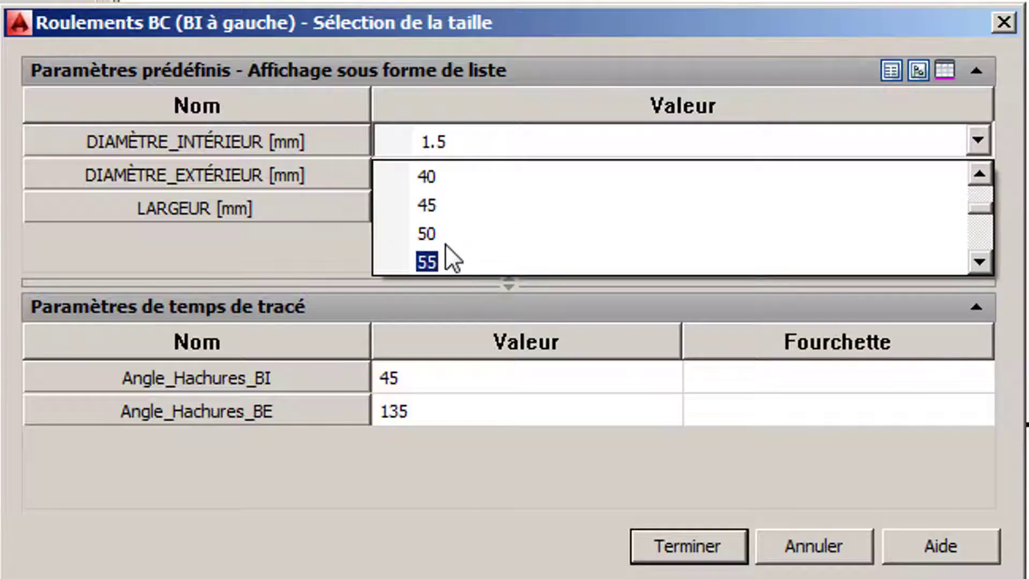
scroll(439, 186, "up", 3)
left_click(438, 180)
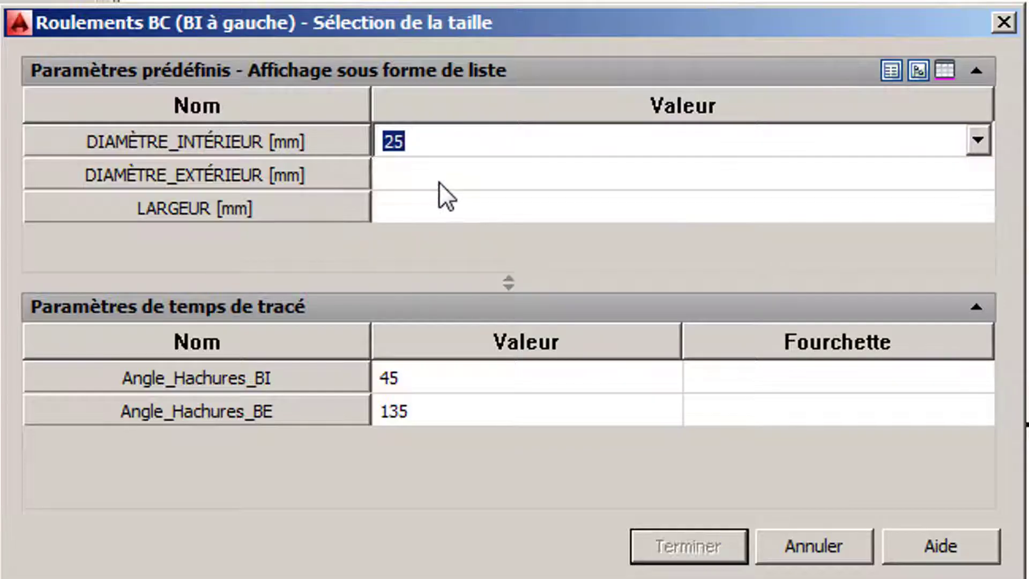
left_click(436, 171)
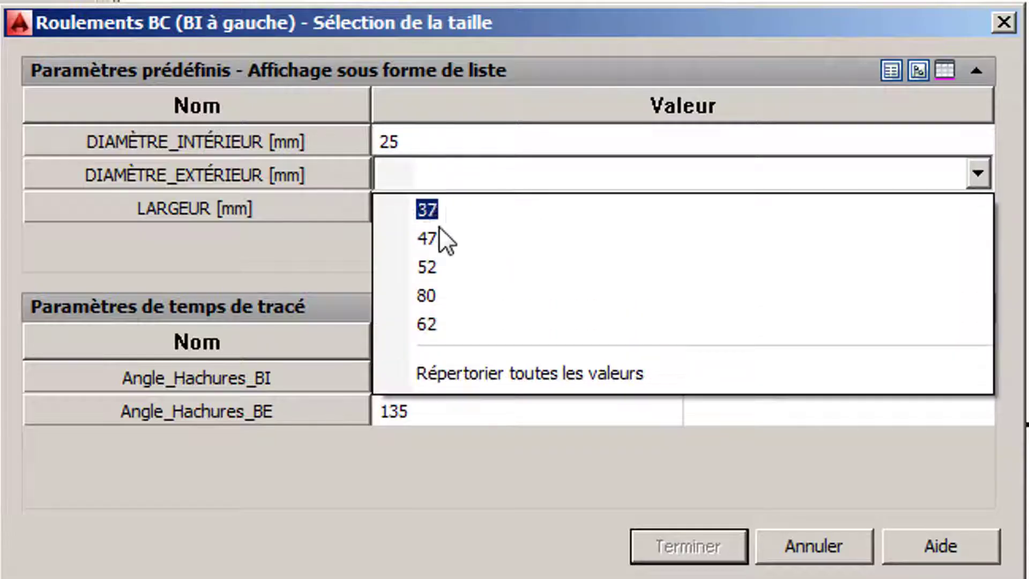
left_click(447, 264)
left_click(427, 198)
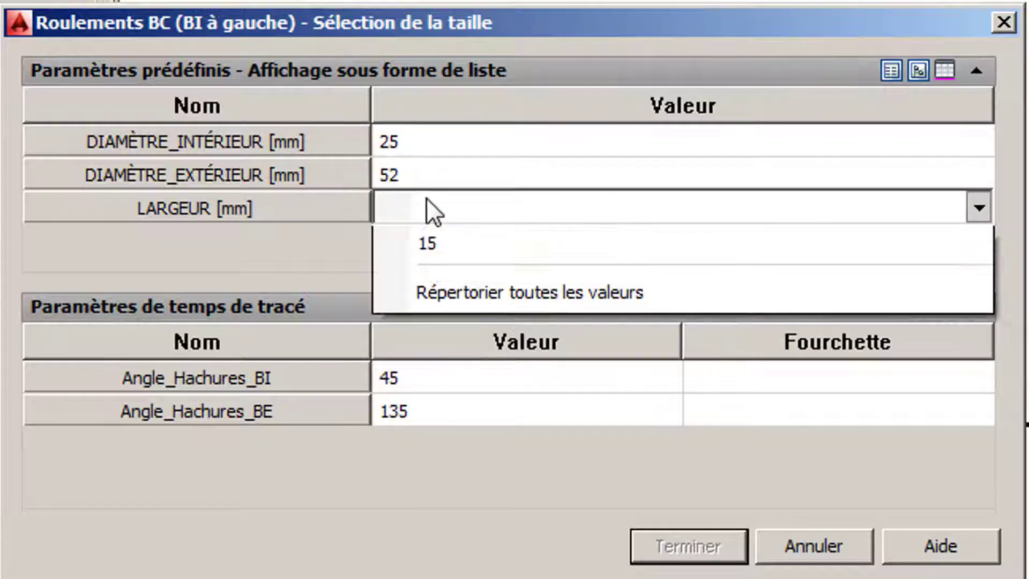
left_click(443, 269)
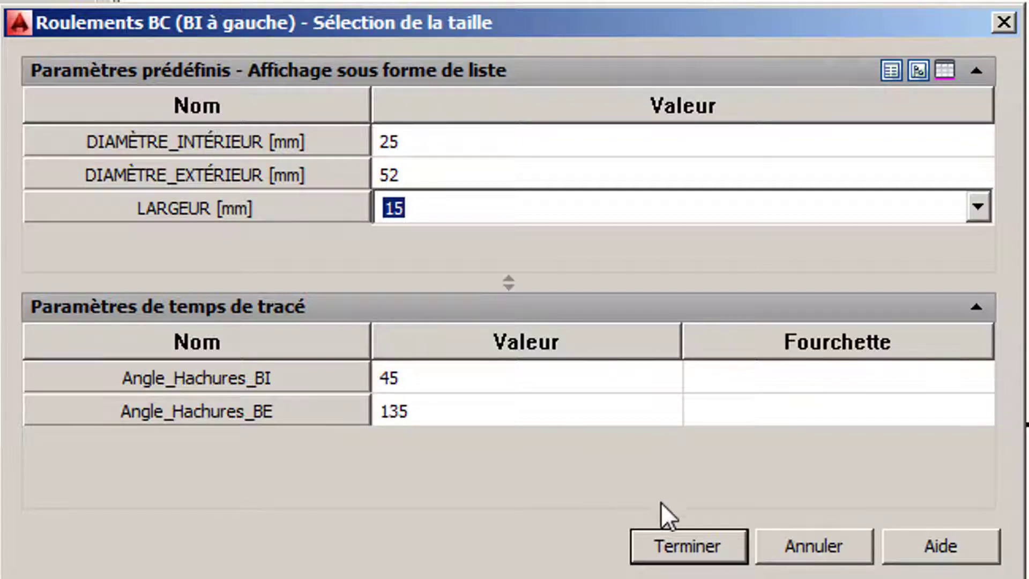
left_click(686, 539)
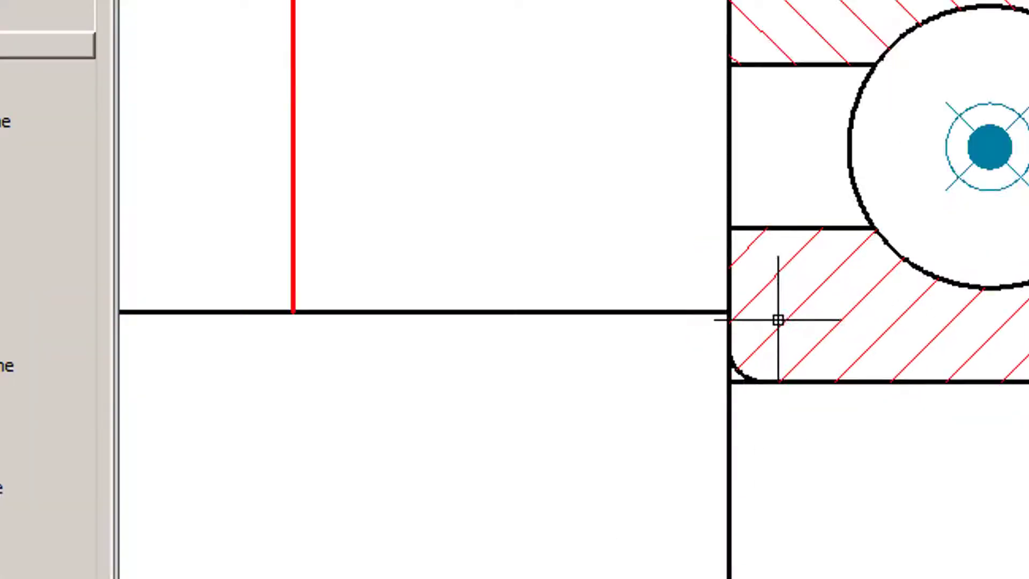
- Place a second BI à gauche bearing at the endpoint just left of the thread relief groove, aligned along the shaft's upper edge
scroll(777, 319, "down", 2)
middle_click_drag(332, 355, 1018, 335)
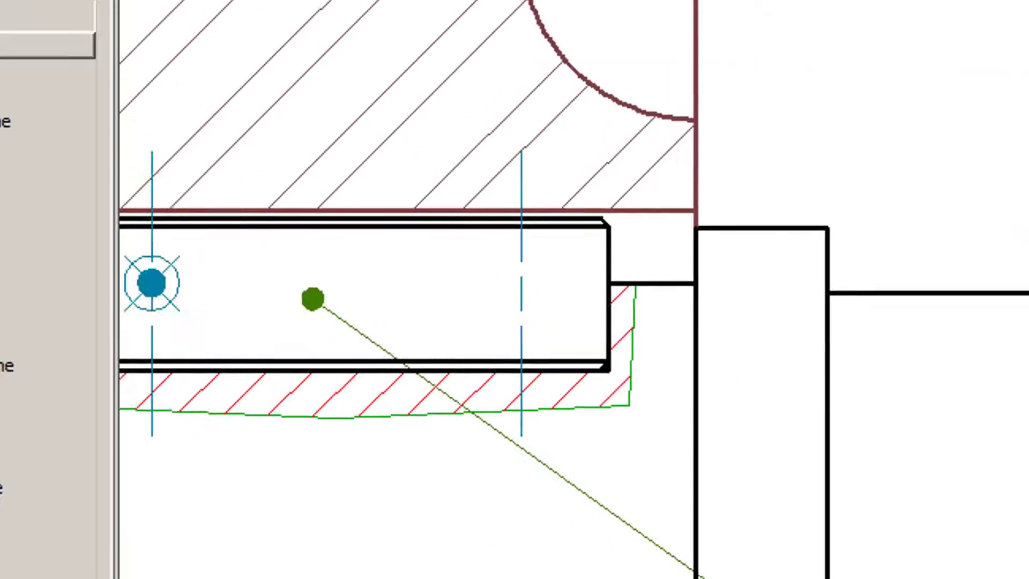
middle_click_drag(629, 344, 900, 361)
mouse_move(161, 418)
middle_mouse_down()
mouse_move(802, 400)
mouse_move(864, 377)
mouse_move(842, 404)
middle_mouse_up()
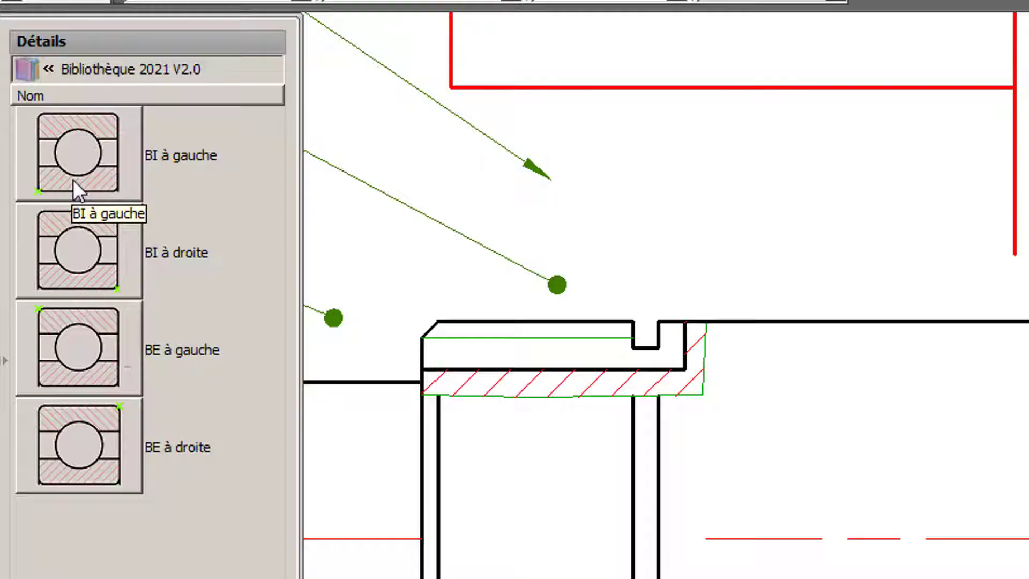
mouse_move(73, 179)
left_mouse_down()
mouse_move(261, 197)
mouse_move(621, 297)
mouse_move(608, 310)
left_mouse_up()
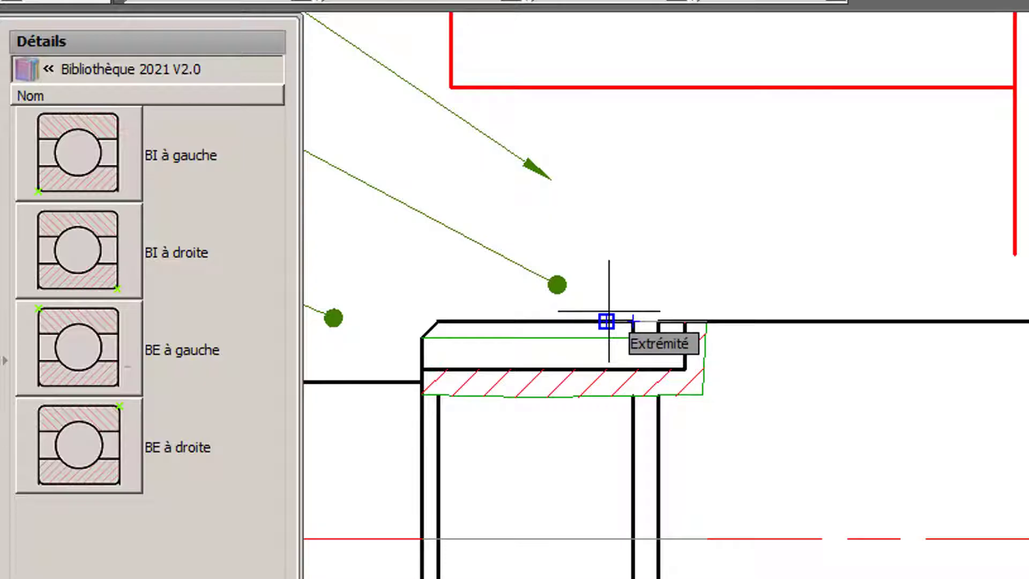
left_click_drag(609, 311, 607, 320)
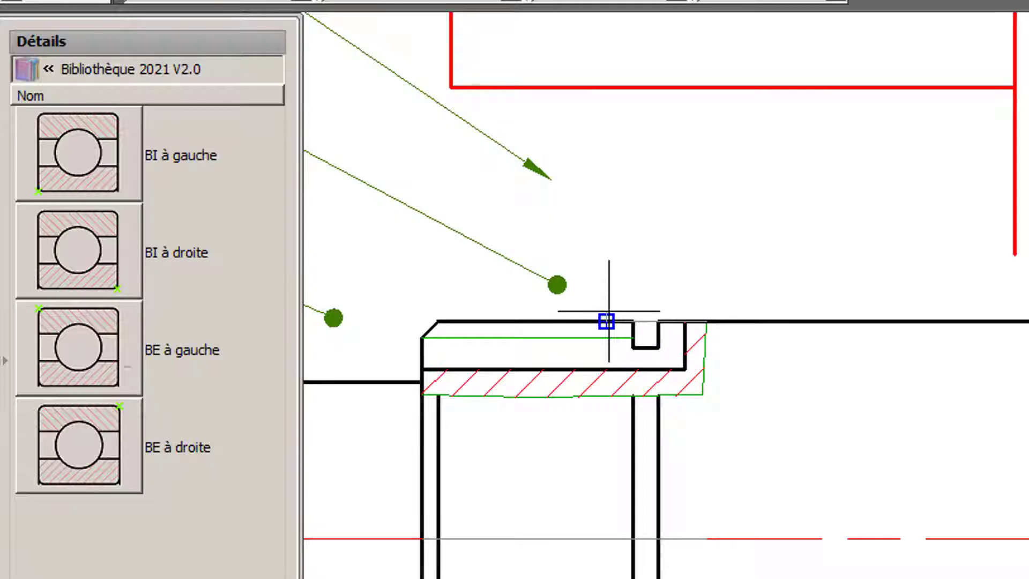
left_click(819, 323)
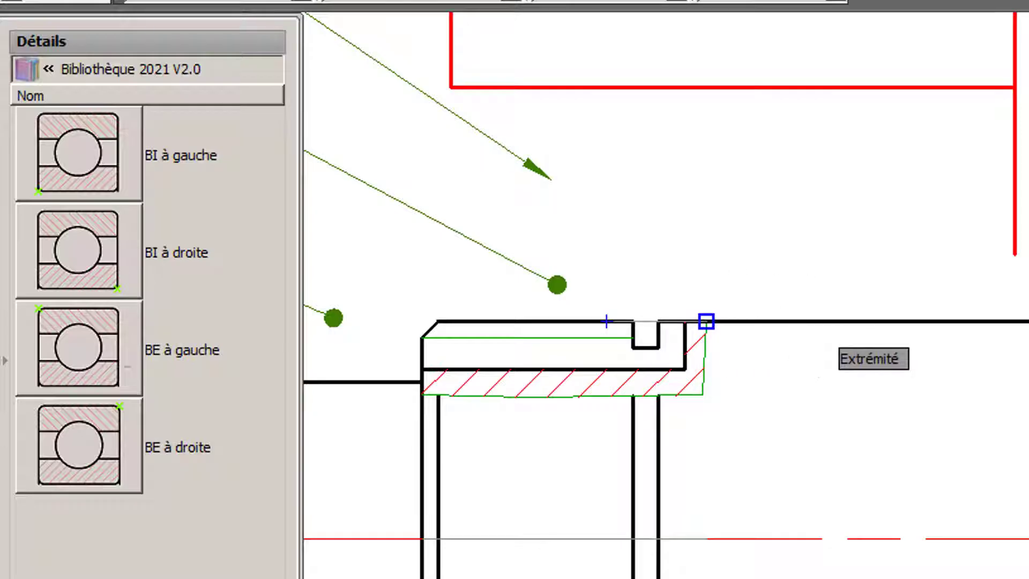
- Size the left-hand bearing with a 25 mm inner diameter, 52 mm outer diameter and 15 mm width
left_click(546, 170)
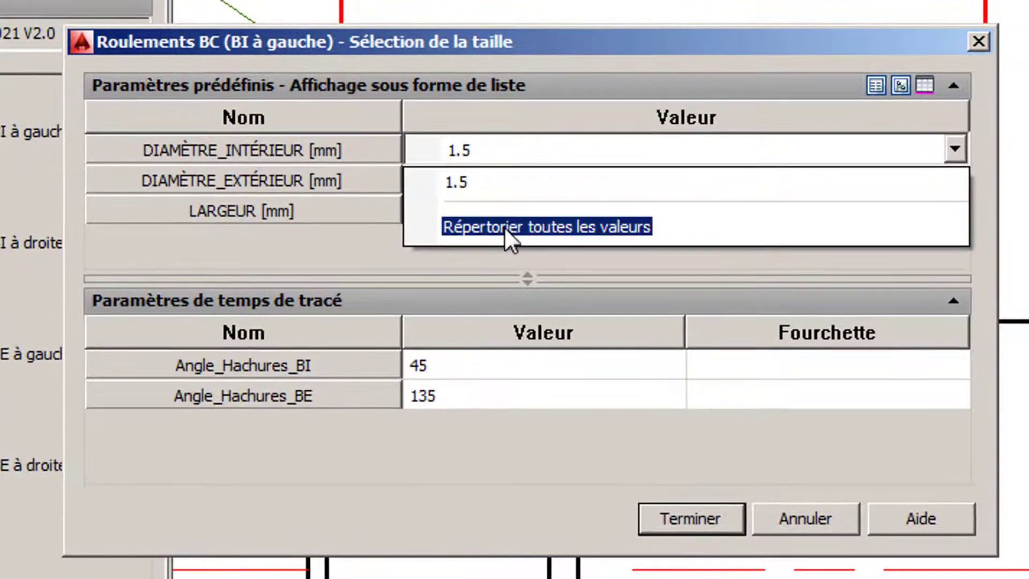
left_click(503, 226)
scroll(503, 214, "down", 3)
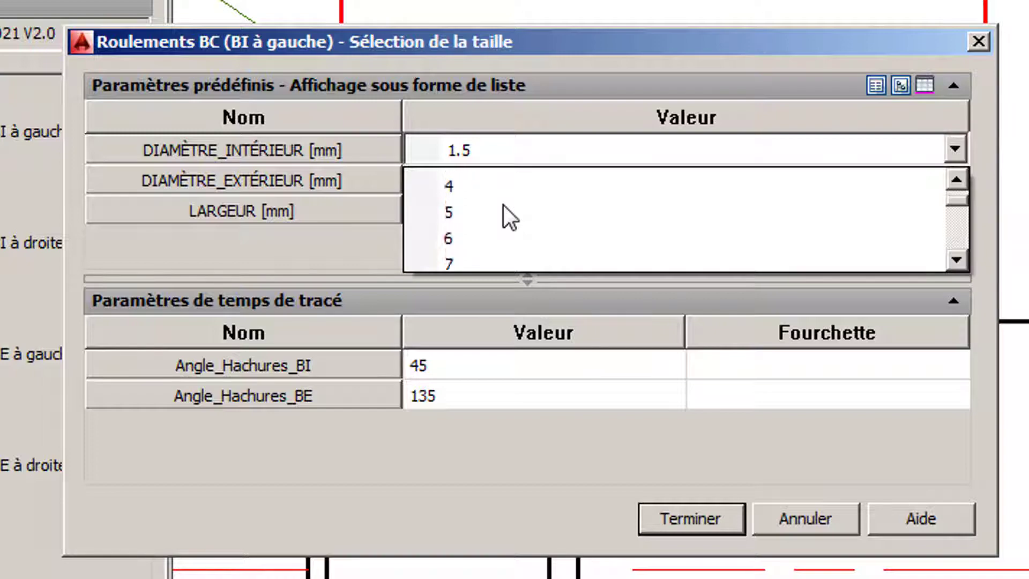
scroll(500, 221, "down", 2)
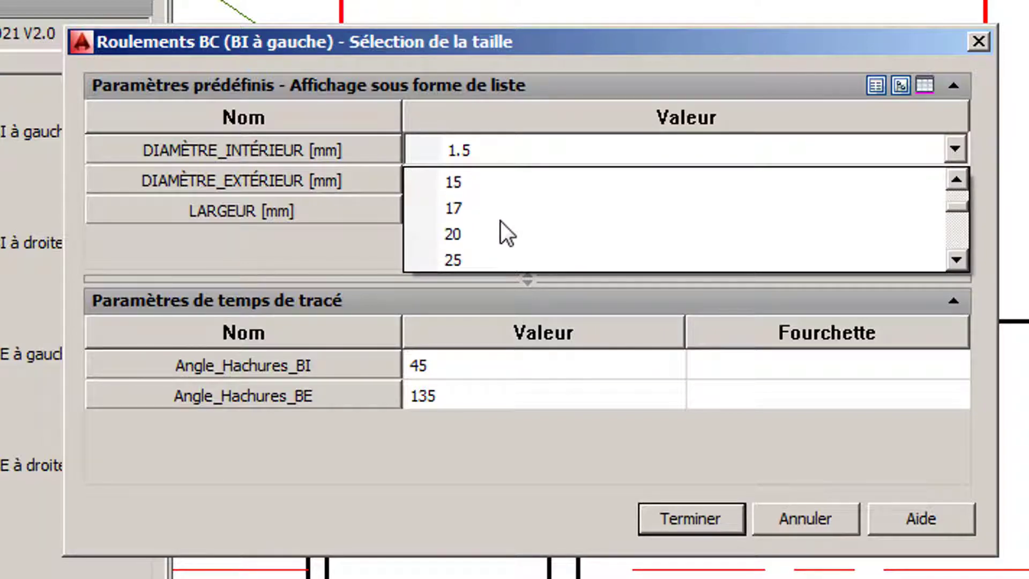
left_click(482, 260)
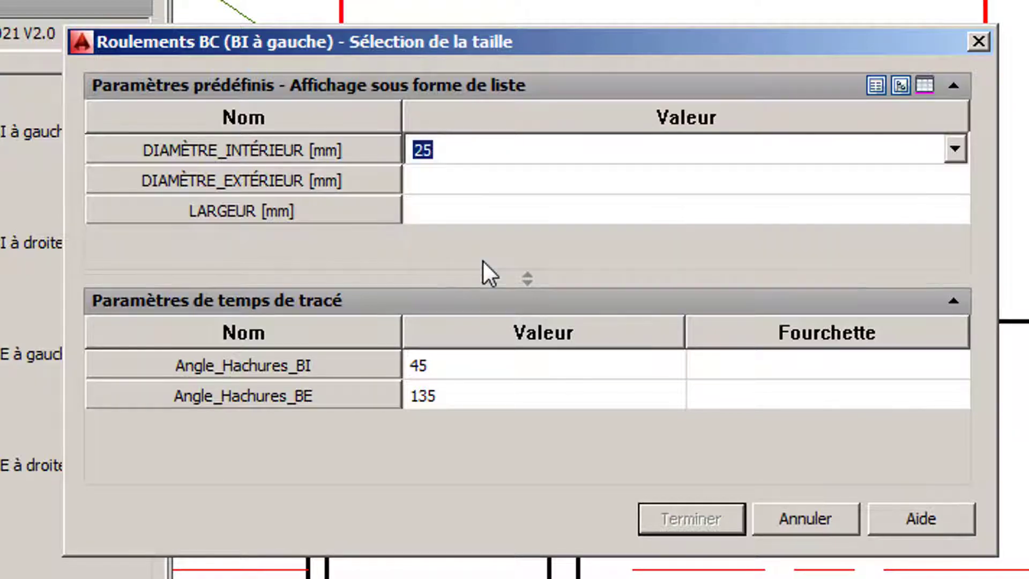
left_click(447, 185)
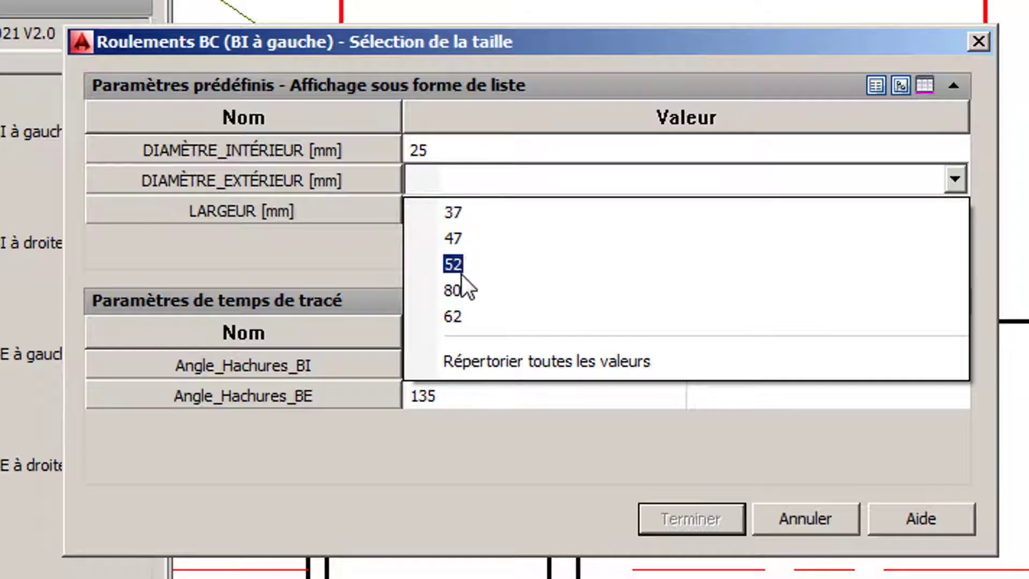
left_click(460, 267)
left_click(436, 204)
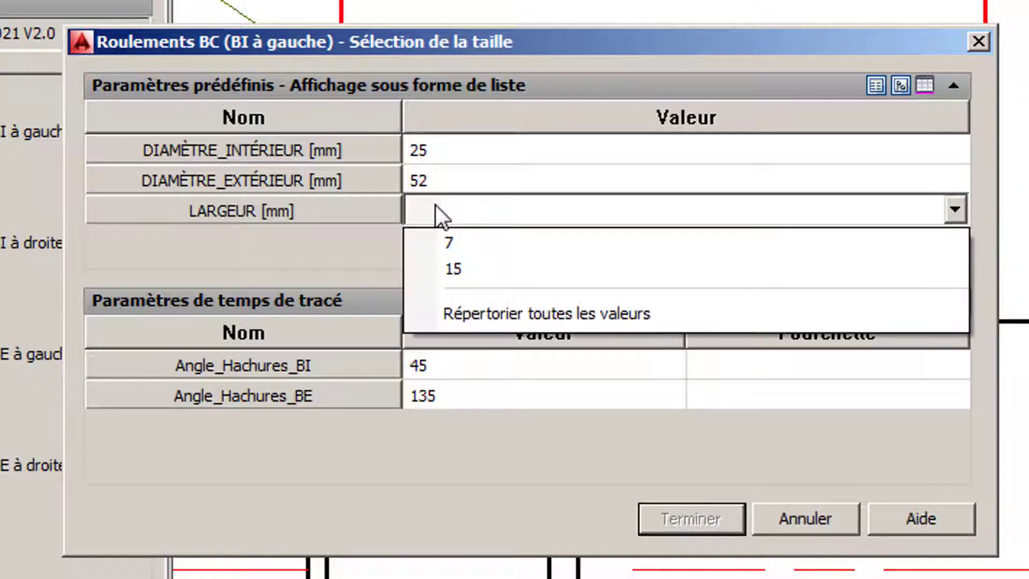
left_click(462, 264)
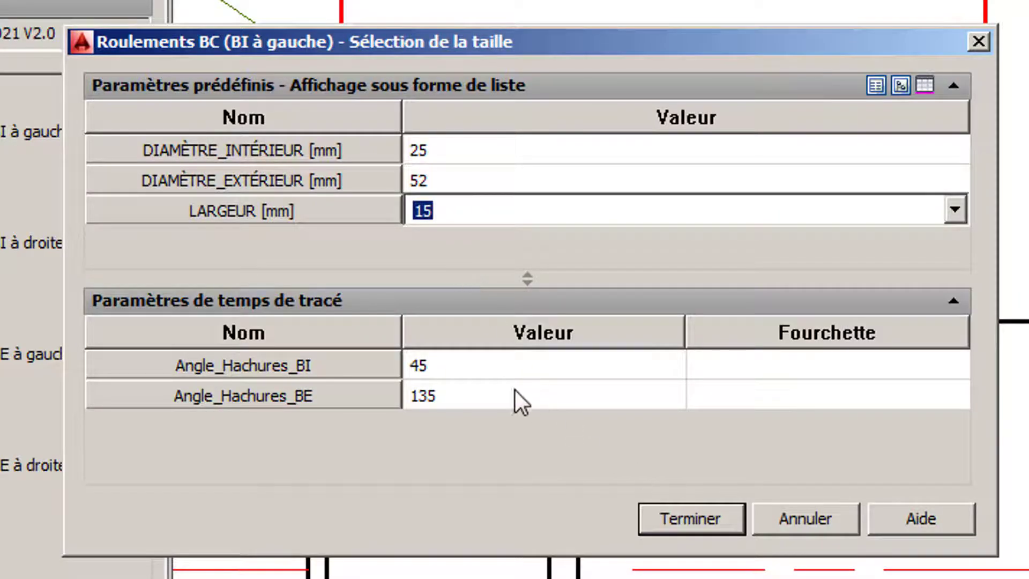
- Set the left-hand bearing's hatch angles to 115 for the inner ring (BI) and 65 for the outer ring (BE), and insert it
left_click(428, 369)
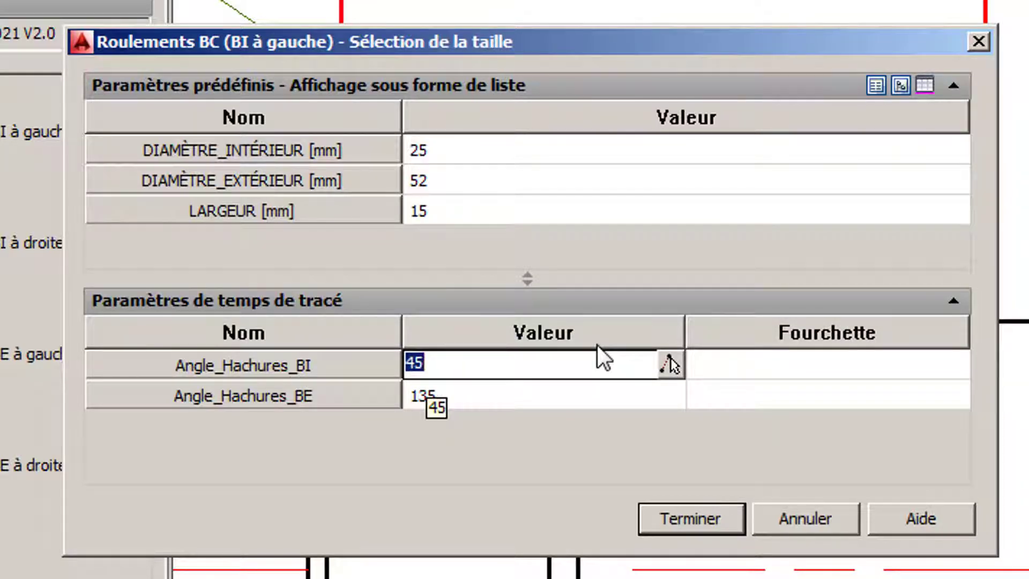
type("115")
left_click(523, 397)
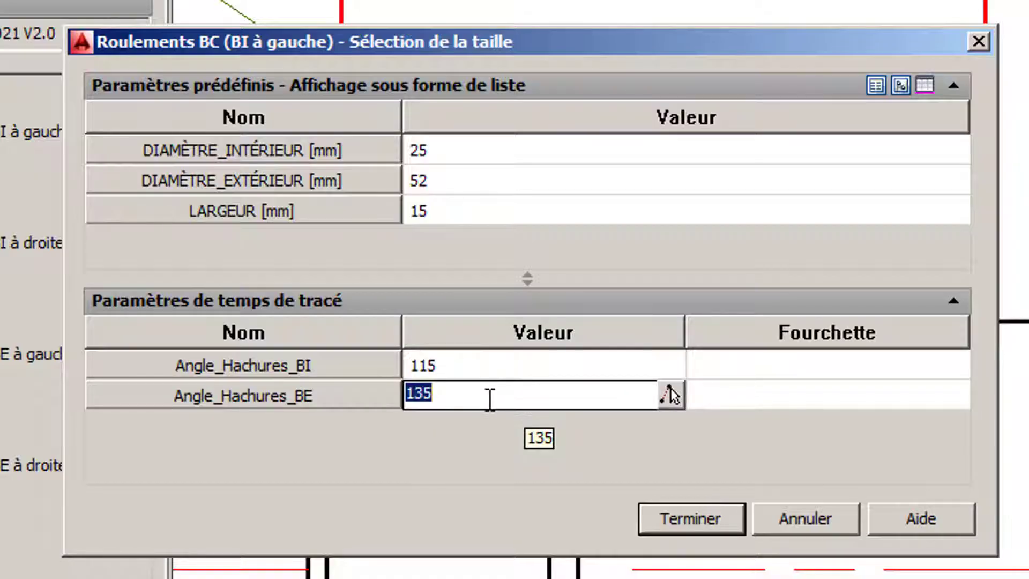
type("65")
key("Return")
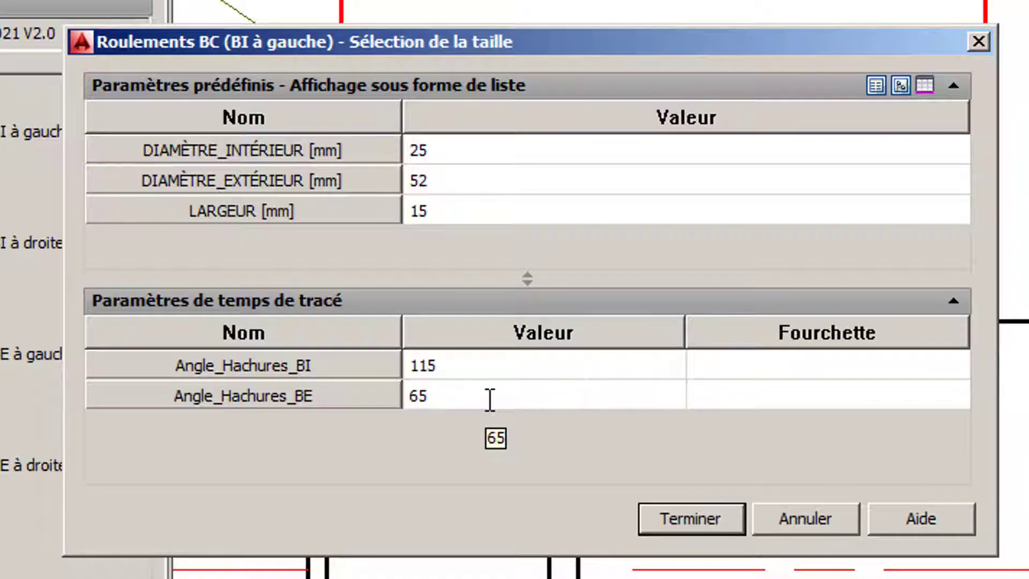
left_click(686, 512)
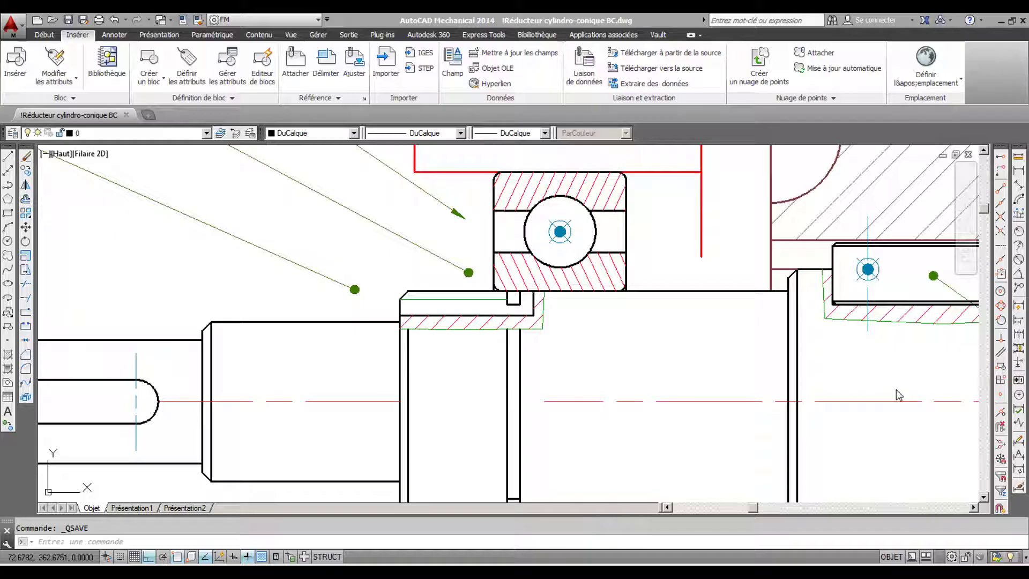
- Choose the front view of the NF E 22-163 shaft circlip (Circlips sur arbre) from the standard content library
middle_click_drag(895, 394, 279, 392)
mouse_move(795, 354)
middle_mouse_down()
mouse_move(404, 391)
mouse_move(360, 415)
mouse_move(362, 387)
middle_mouse_up()
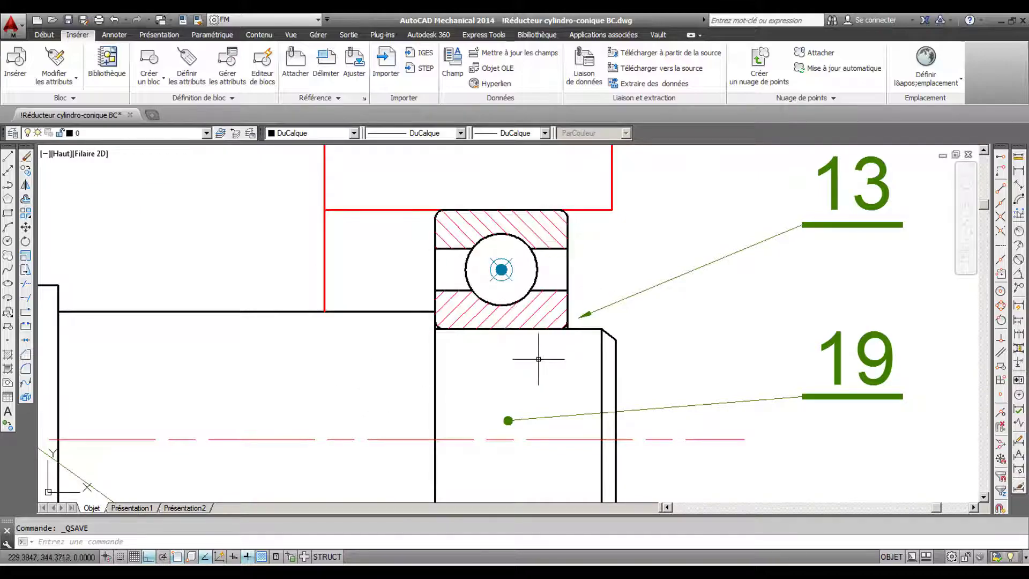
scroll(538, 369, "down", 6)
scroll(365, 392, "up", 5)
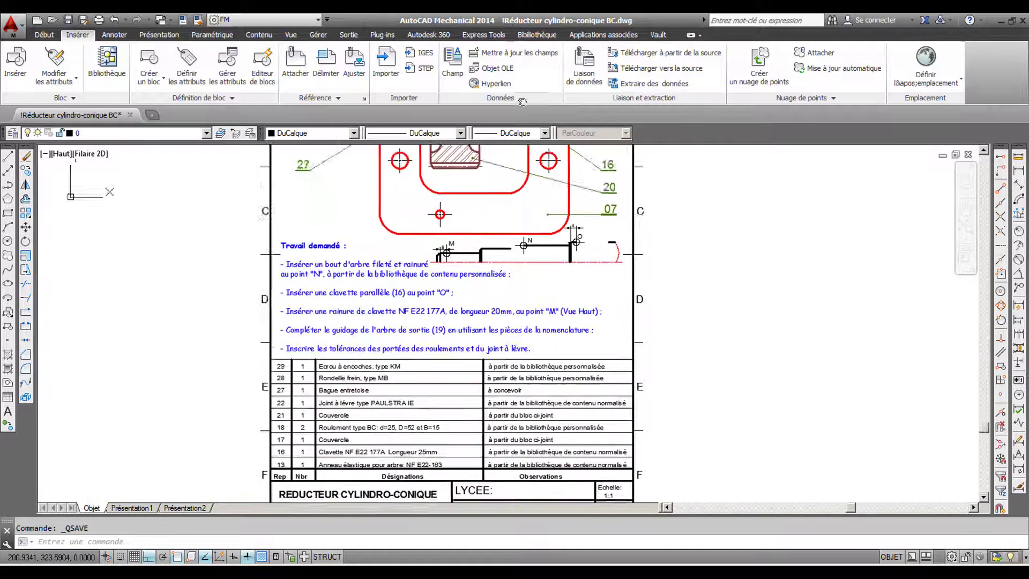
scroll(365, 394, "up", 4)
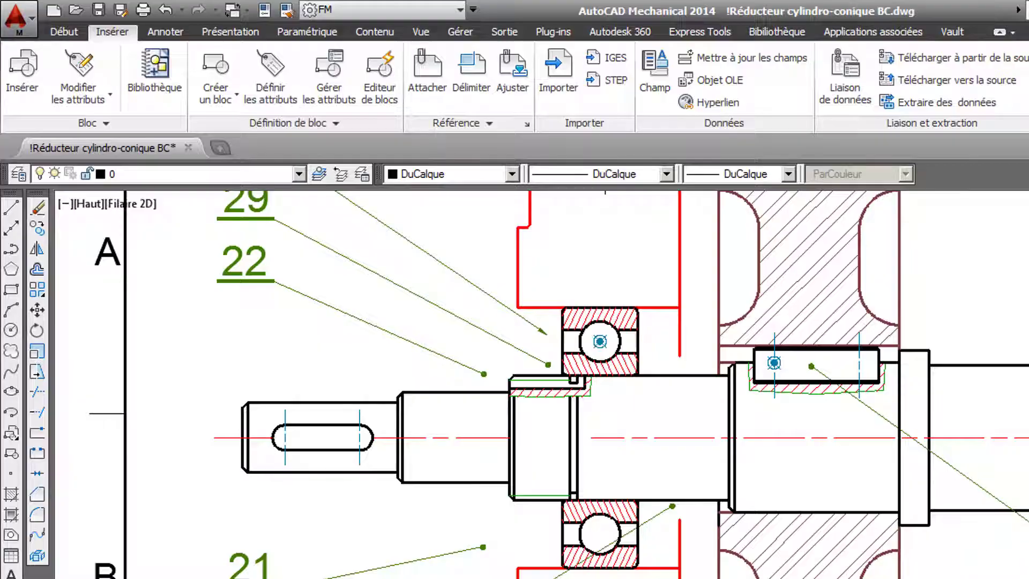
scroll(1026, 450, "up", 2)
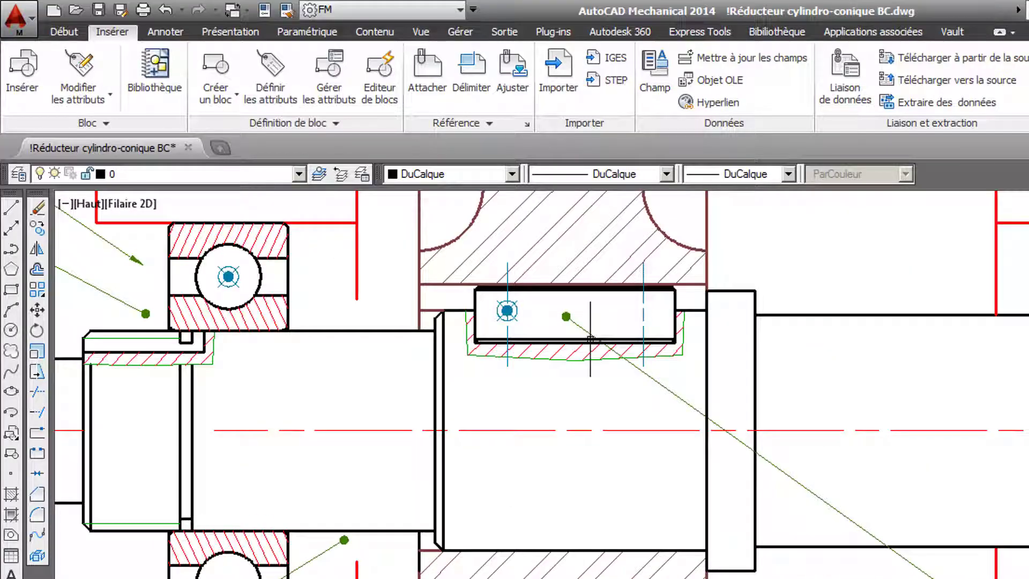
left_click(376, 32)
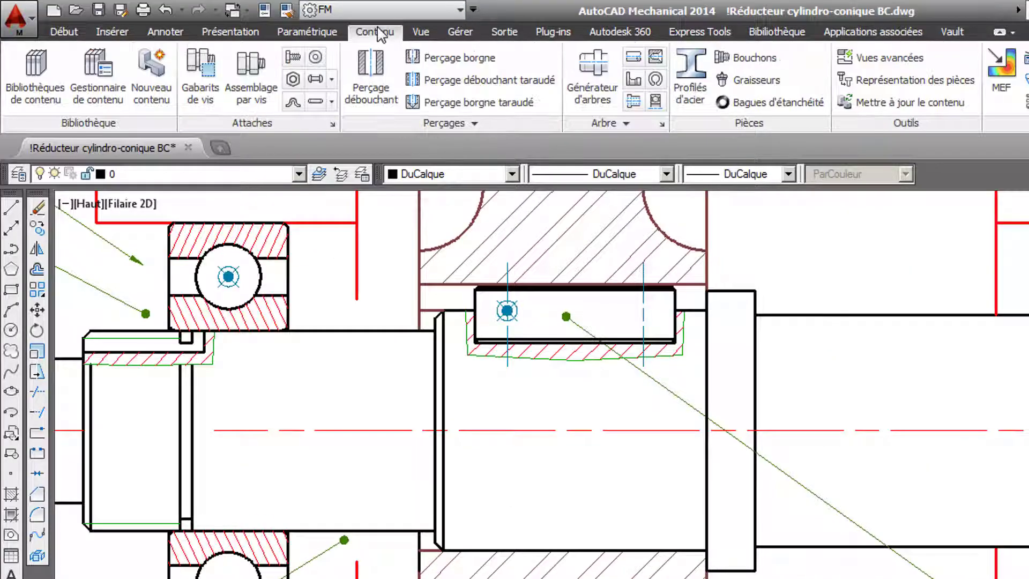
left_click(655, 81)
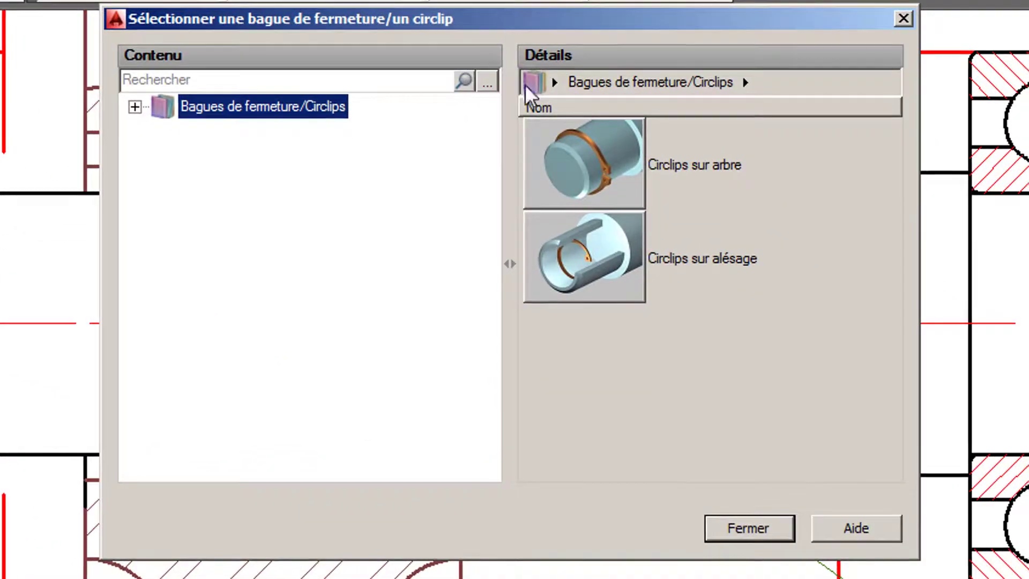
double_click(572, 158)
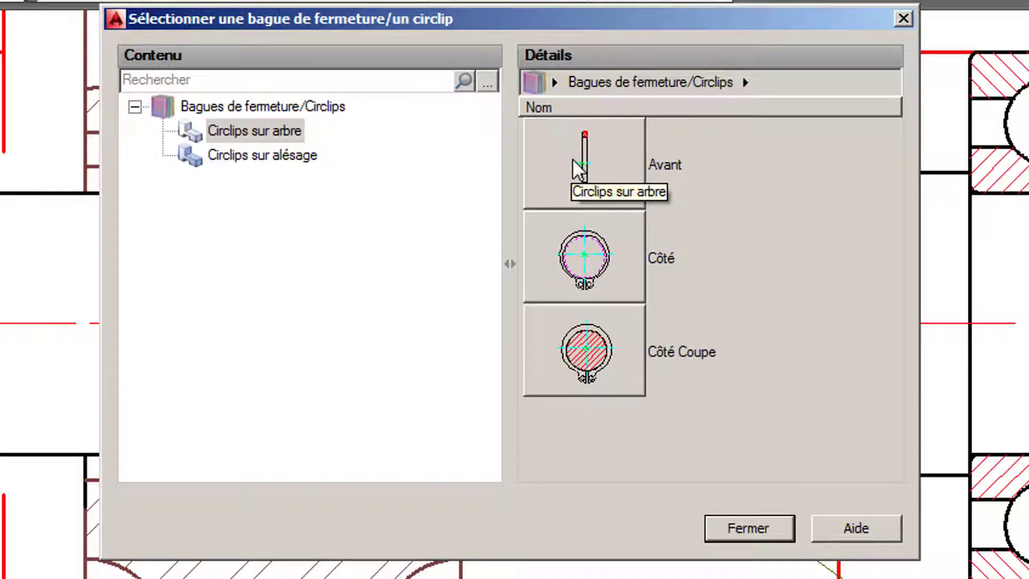
double_click(572, 158)
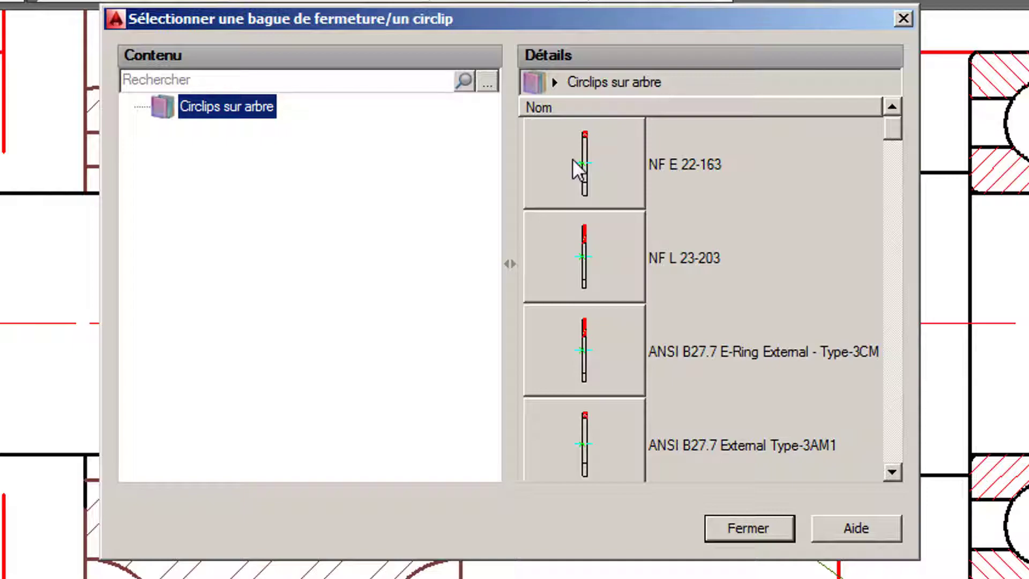
left_click(572, 159)
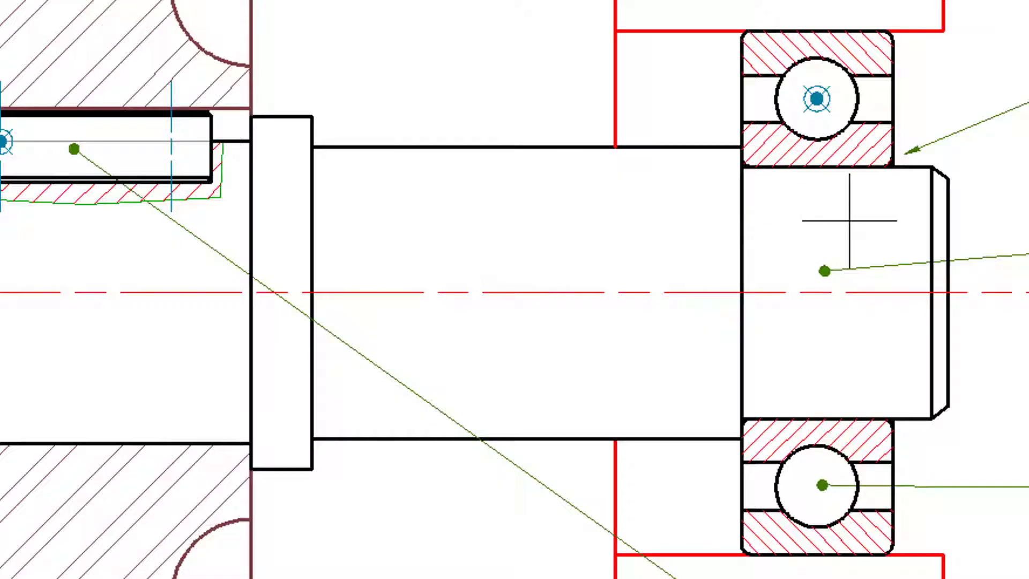
- Place the circlip on the shaft against the outer face of the right-hand bearing, with its part drawn (Dessiner une pièce)
scroll(891, 166, "up", 5)
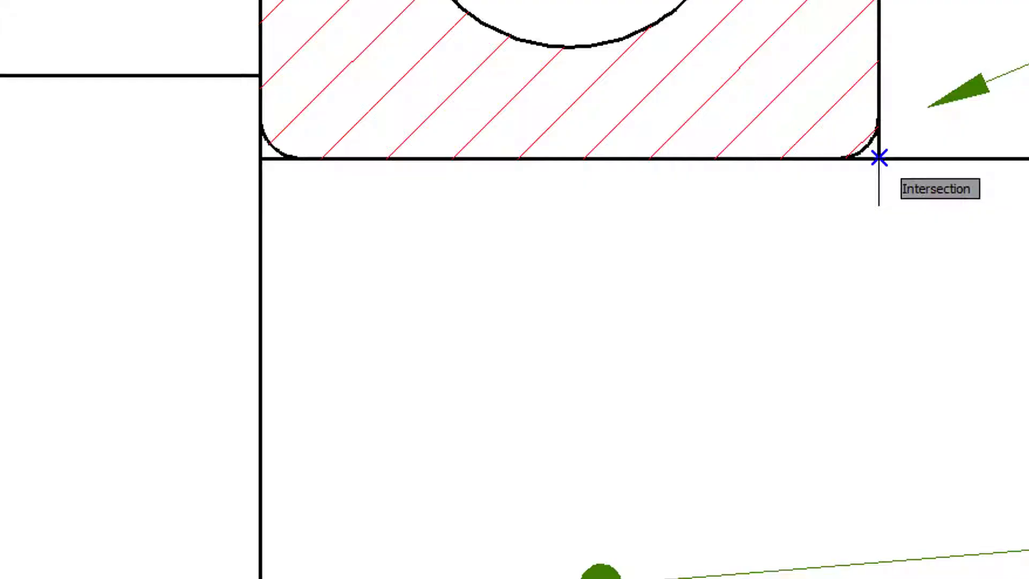
mouse_move(889, 388)
middle_mouse_down()
mouse_move(874, 299)
mouse_move(836, 268)
middle_mouse_up()
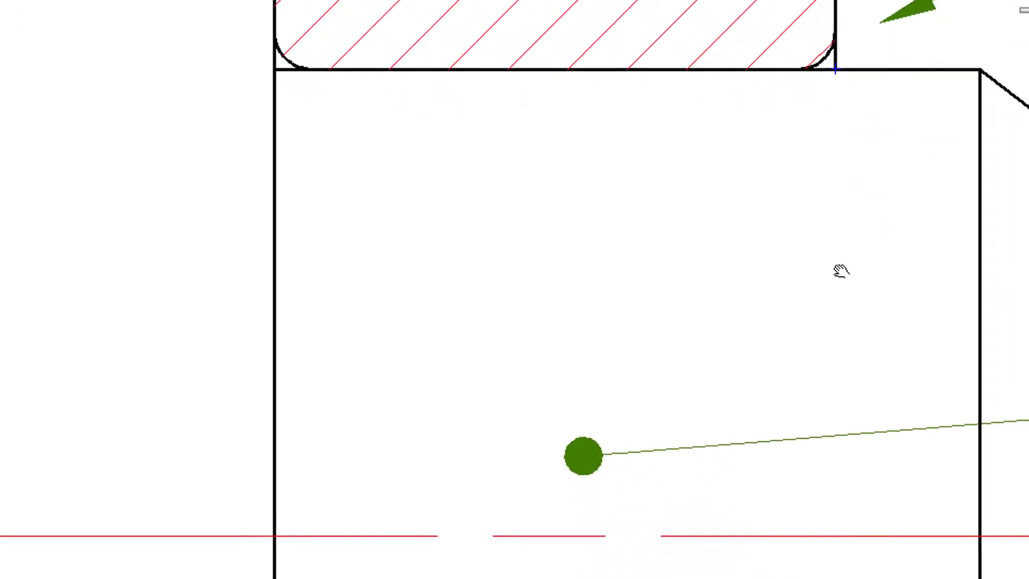
left_click(859, 533)
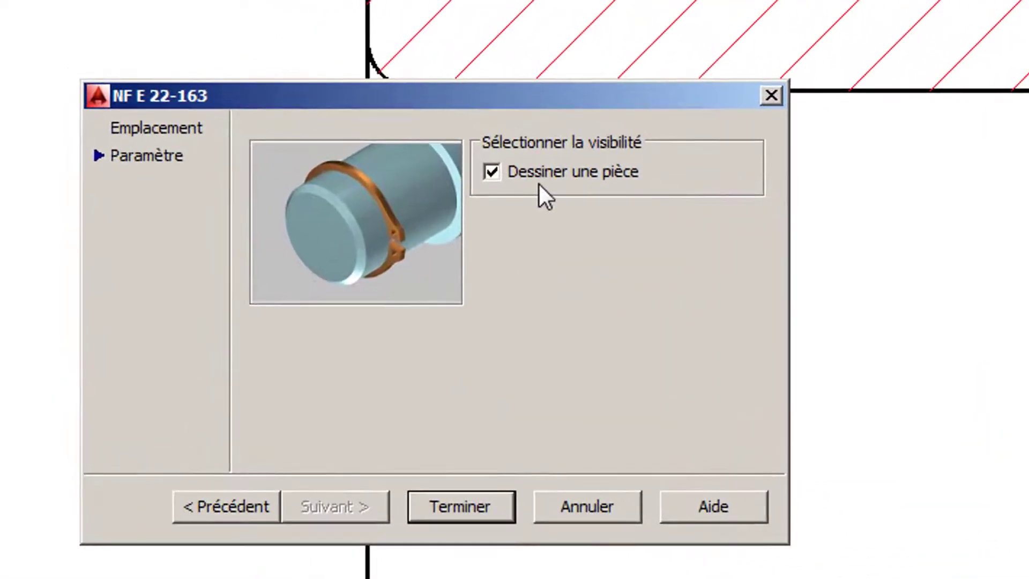
left_click(462, 513)
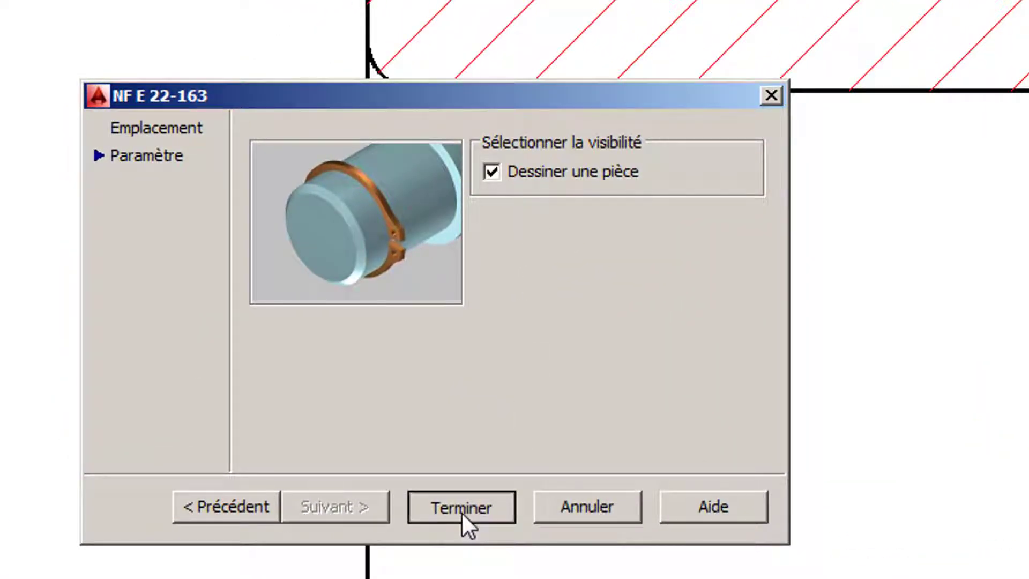
left_click(453, 486)
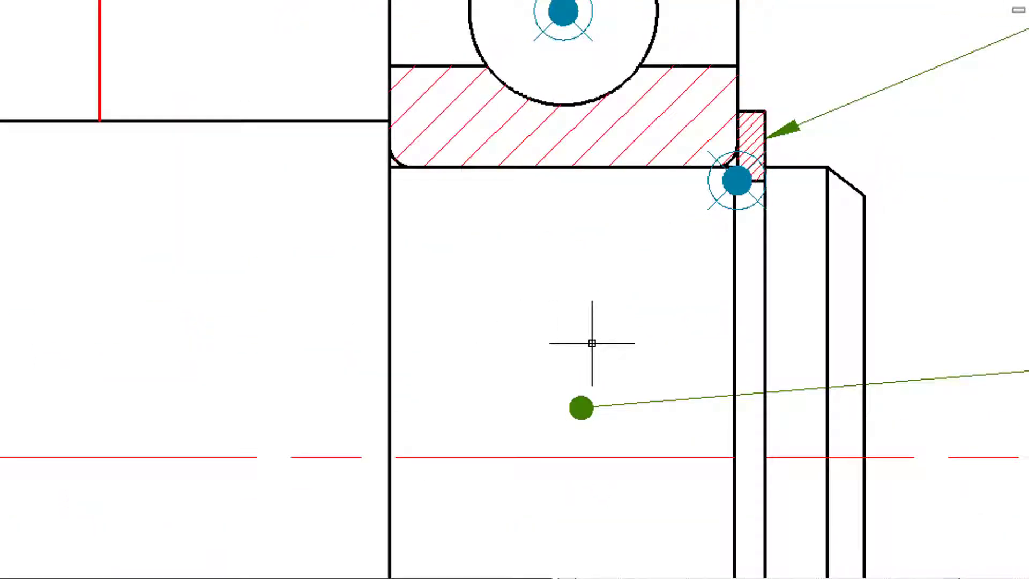
scroll(591, 342, "down", 3)
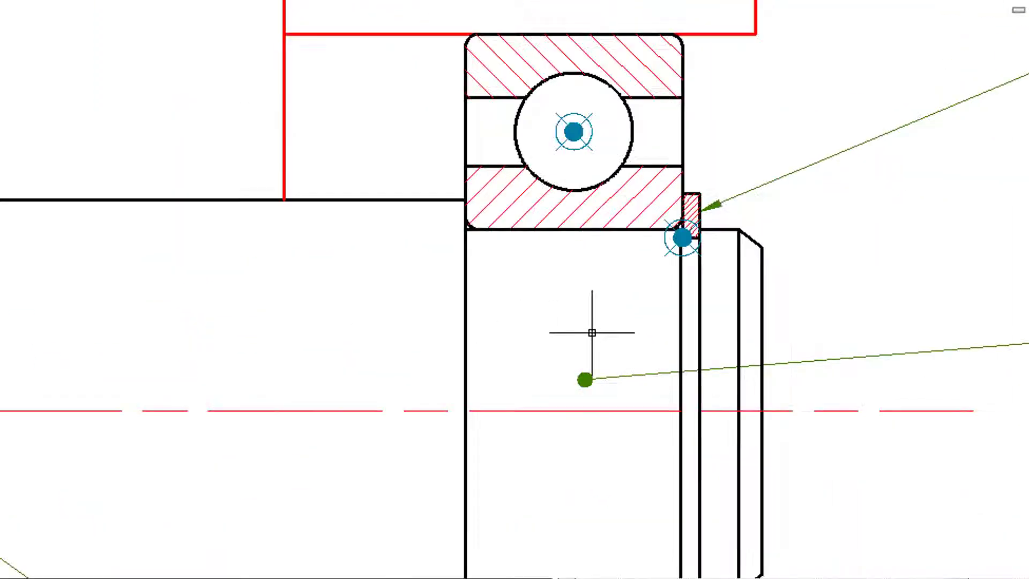
- Make 17_Couvercle the current layer
mouse_move(592, 328)
middle_mouse_down()
mouse_move(477, 253)
mouse_move(484, 319)
mouse_move(381, 266)
mouse_move(395, 223)
mouse_move(394, 272)
middle_mouse_up()
scroll(489, 294, "down", 2)
scroll(381, 248, "down", 1)
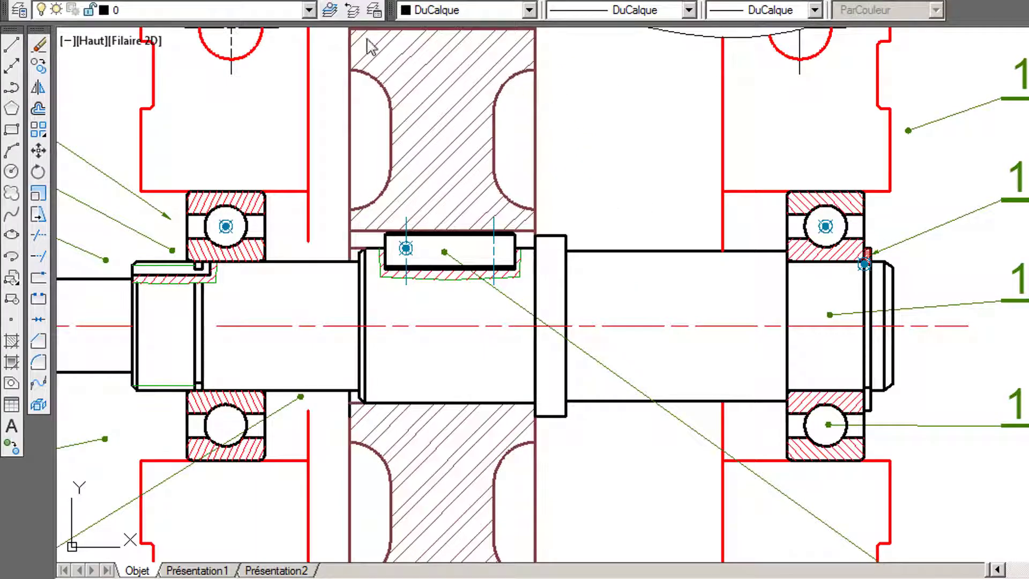
left_click(303, 9)
left_click(201, 65)
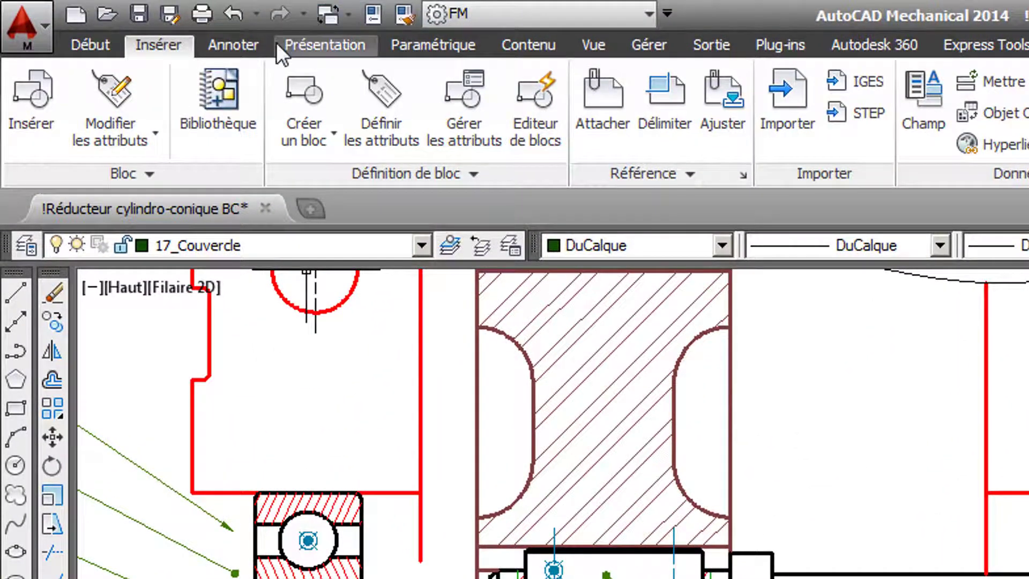
- Insert the Couvercle17.dwg block on the shaft axis, just beyond the shaft's right end, at scale 1 and rotation 0
left_click(43, 81)
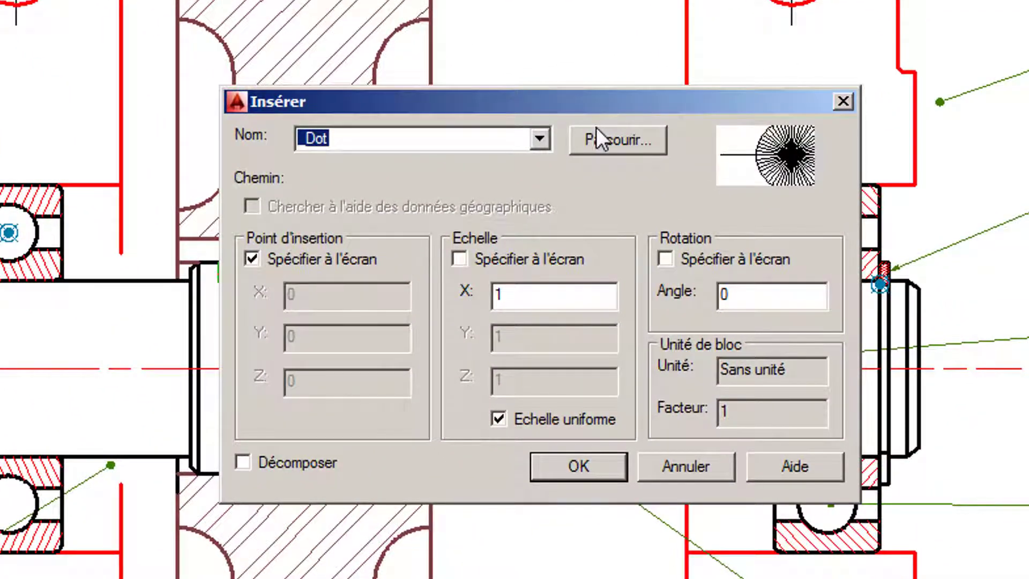
left_click(596, 135)
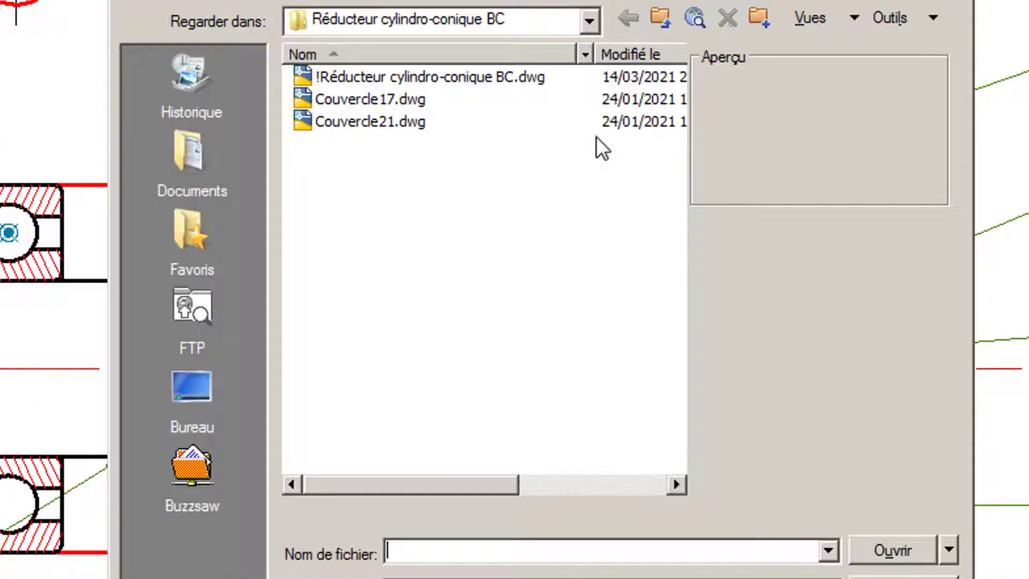
left_click(415, 101)
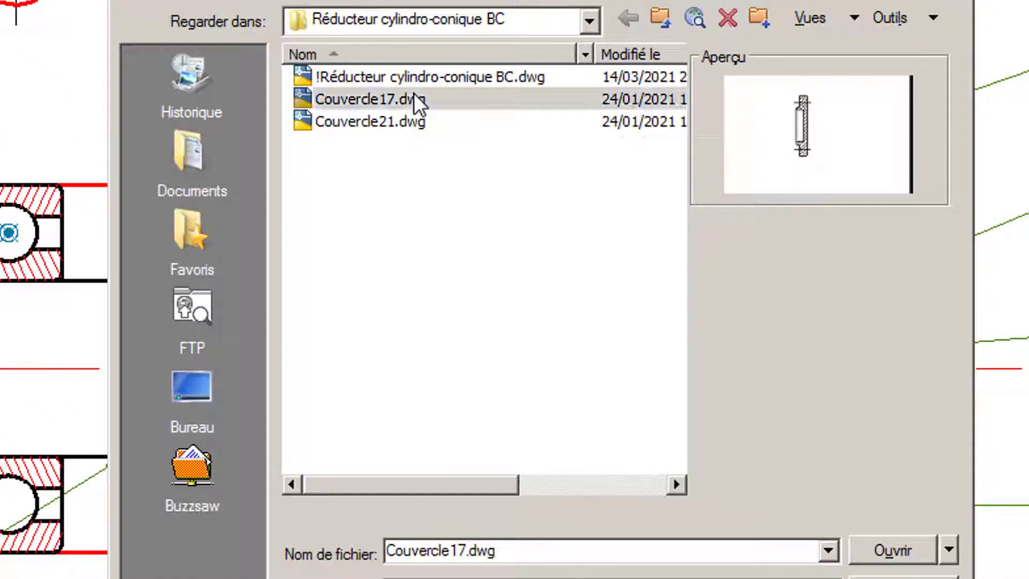
left_click(892, 554)
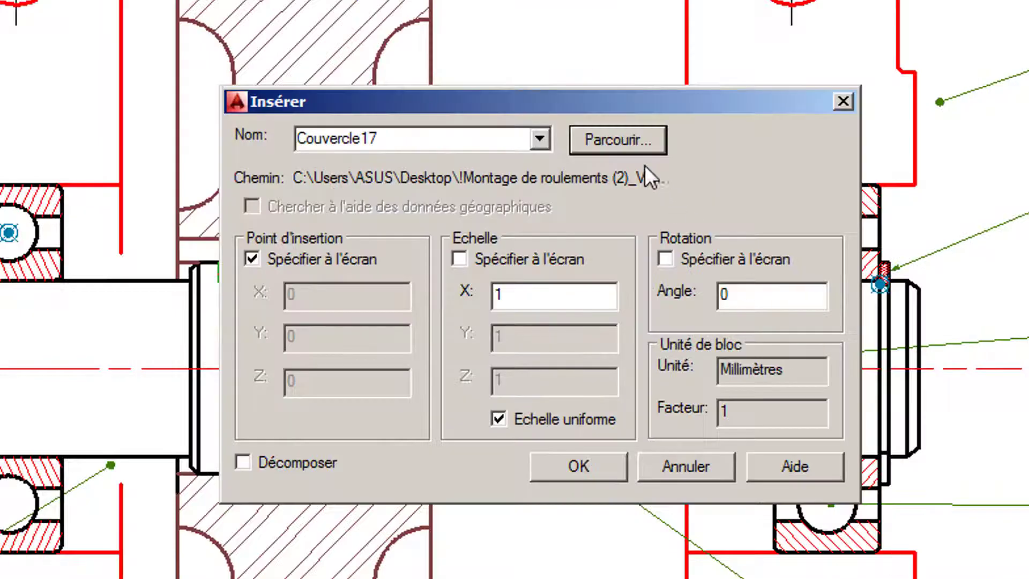
left_click(597, 462)
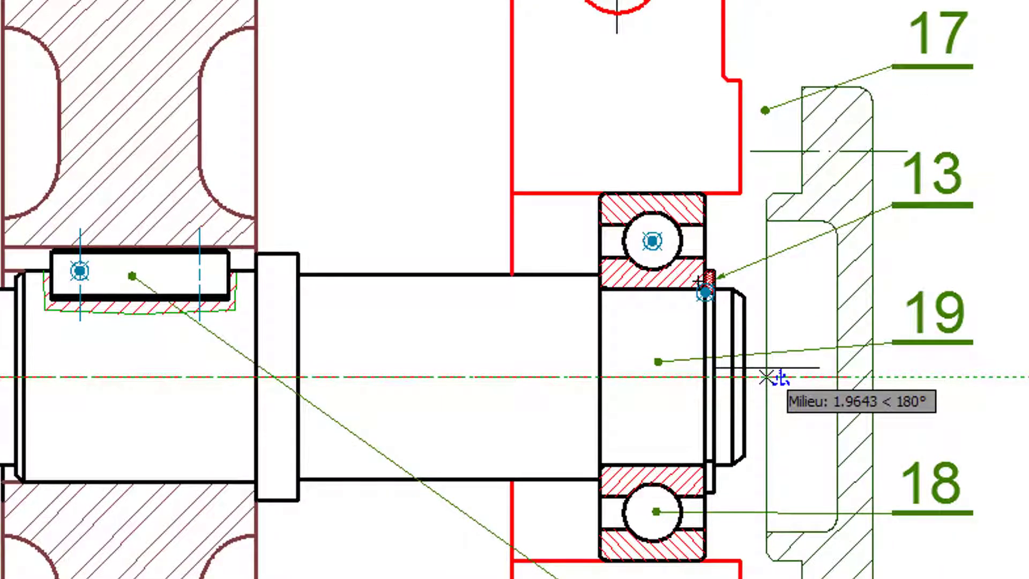
left_click(766, 377)
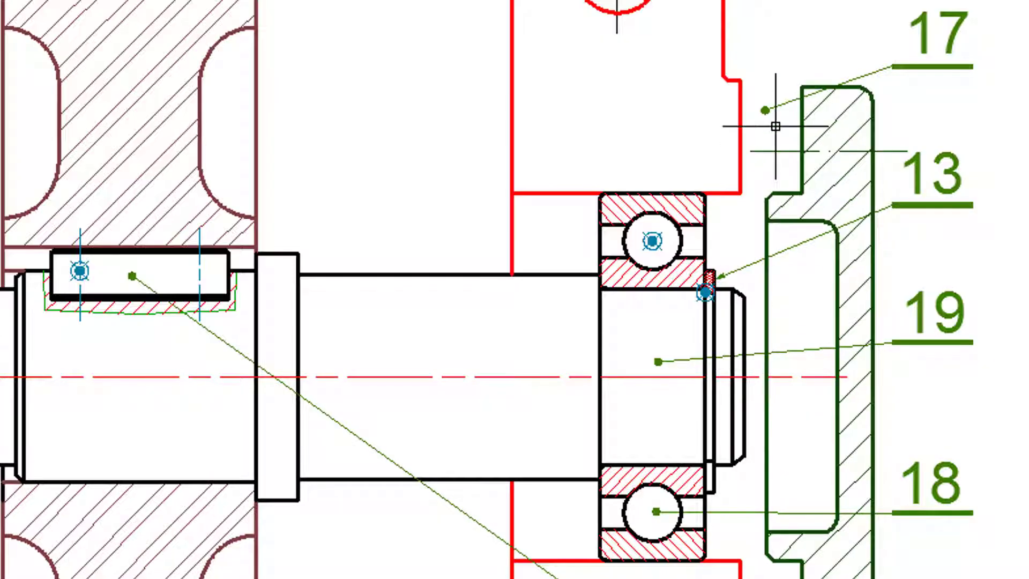
- Move the cover horizontally until its flange face rests against the right-hand housing face
scroll(777, 114, "up", 2)
scroll(778, 126, "up", 2)
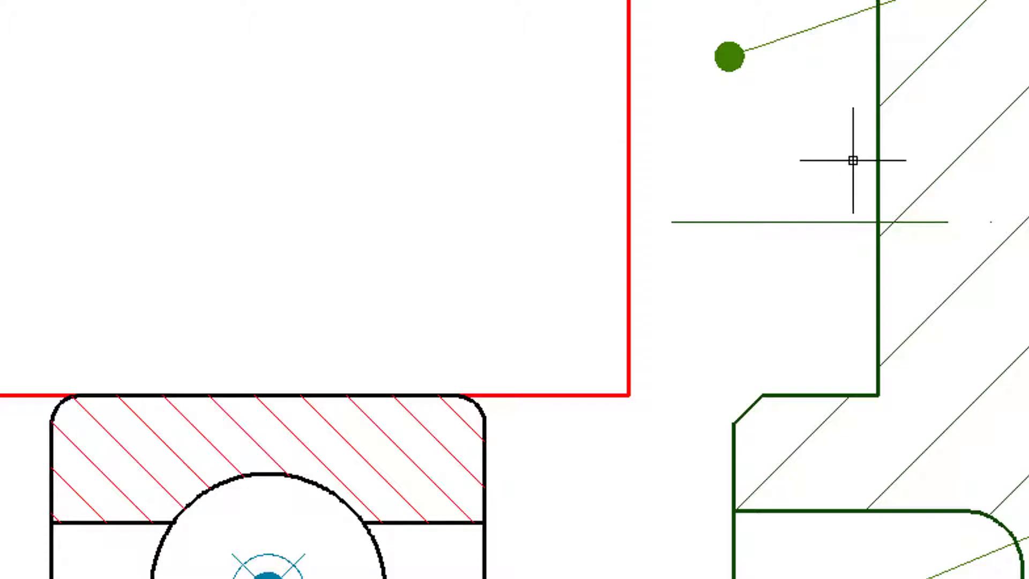
left_click(878, 161)
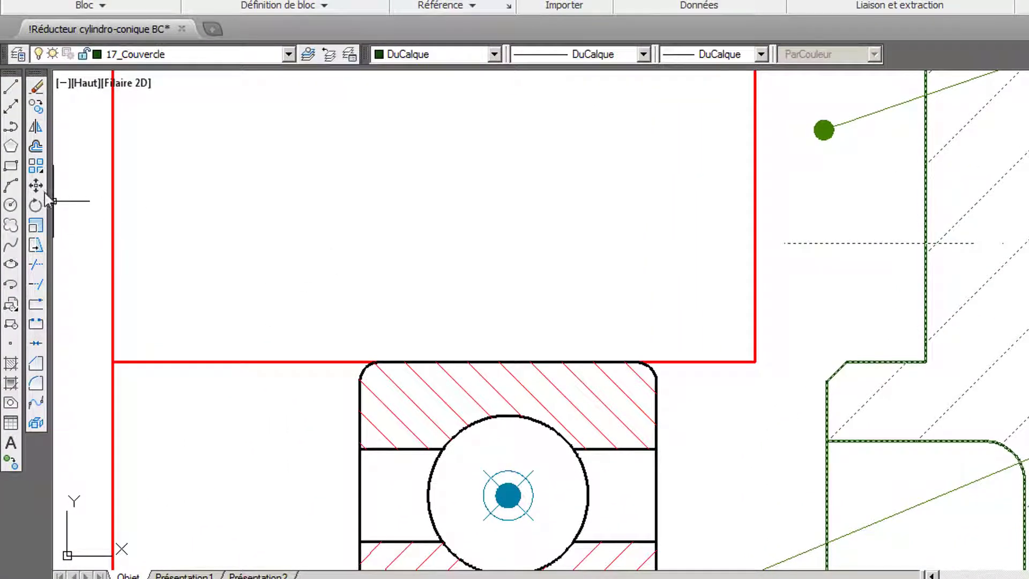
left_click(36, 185)
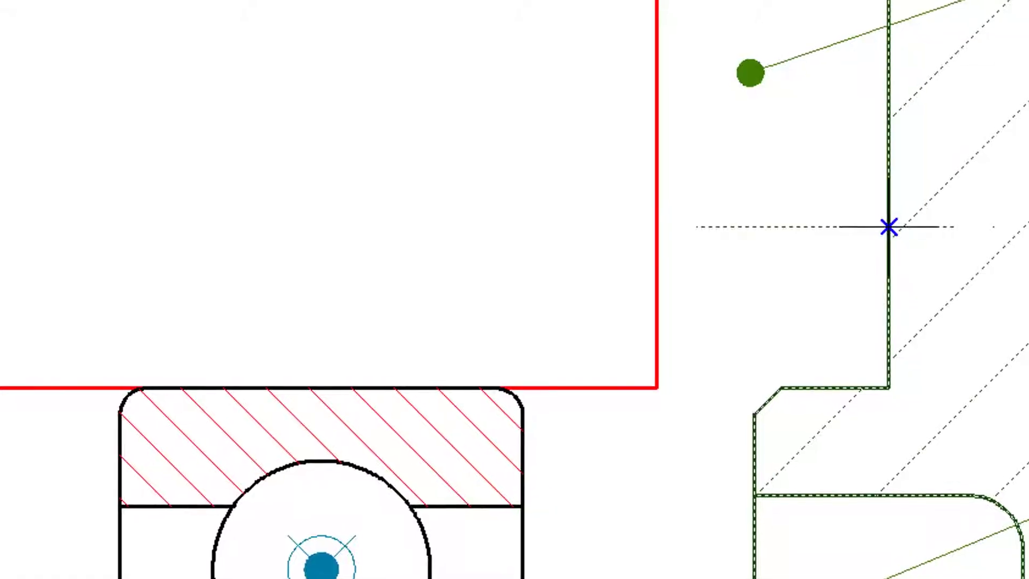
left_click(888, 227)
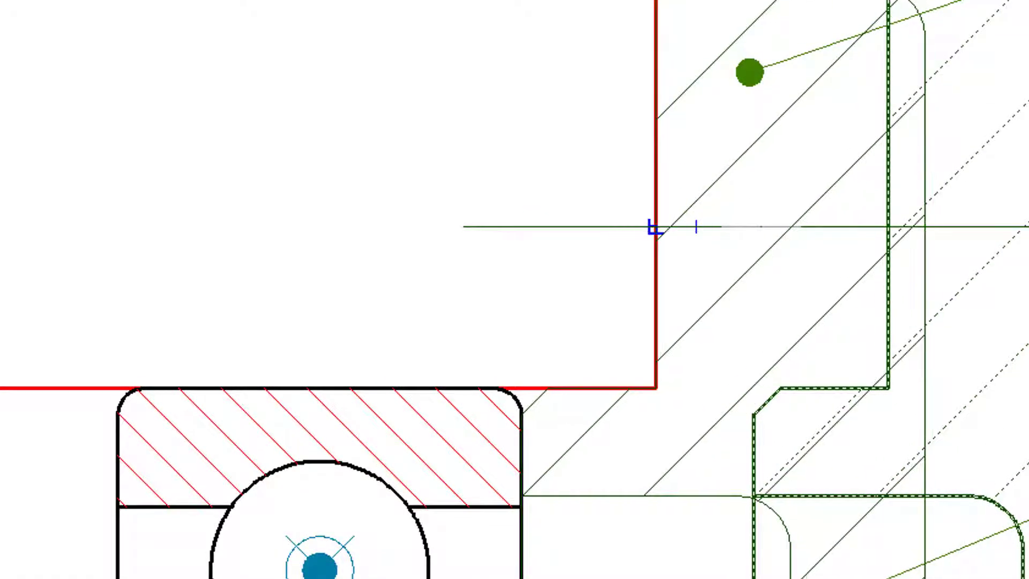
left_click(655, 228)
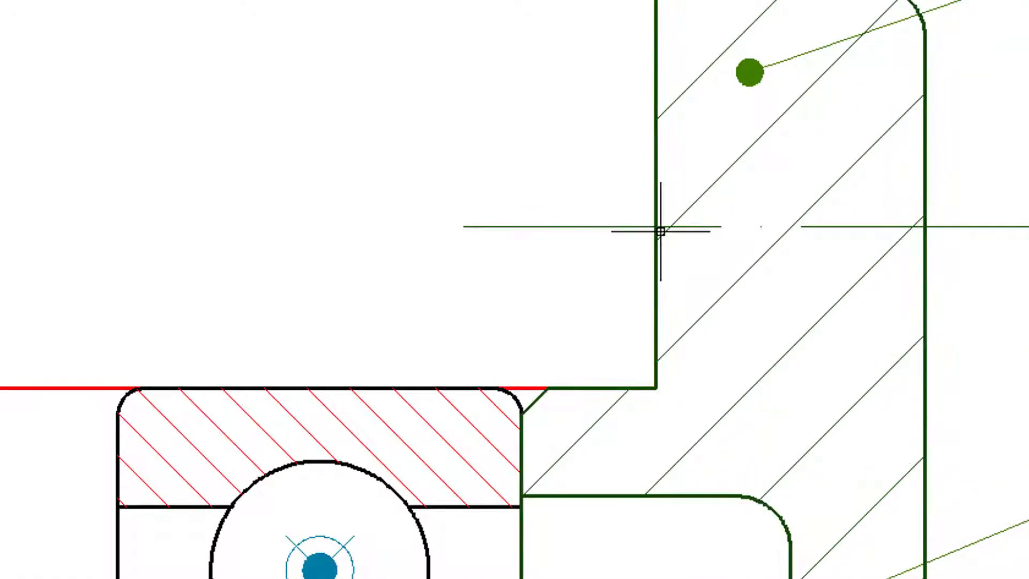
- Explode the inserted cover block with the BURST command
scroll(726, 379, "down", 4)
middle_click_drag(726, 428, 800, 44)
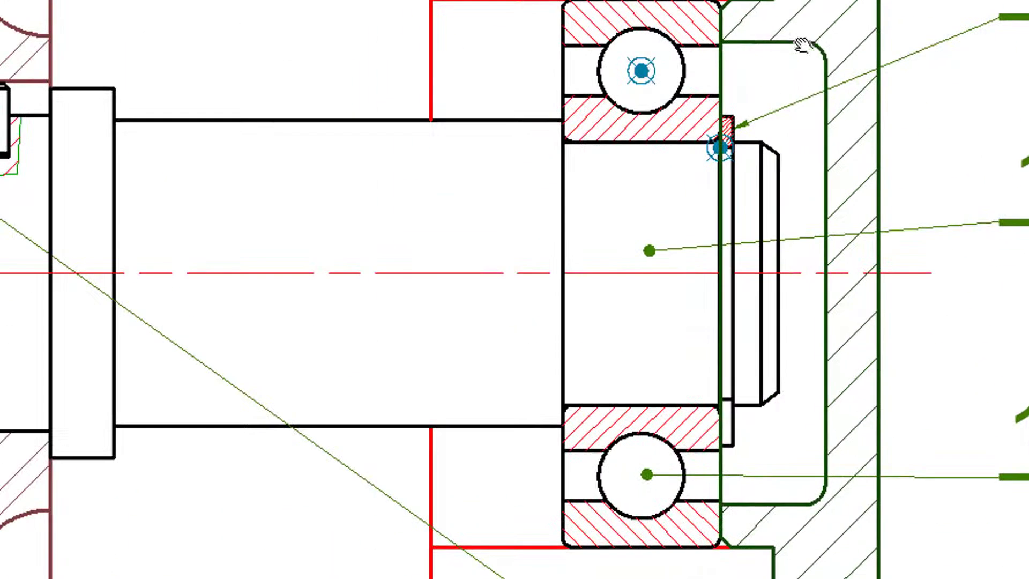
left_click(822, 113)
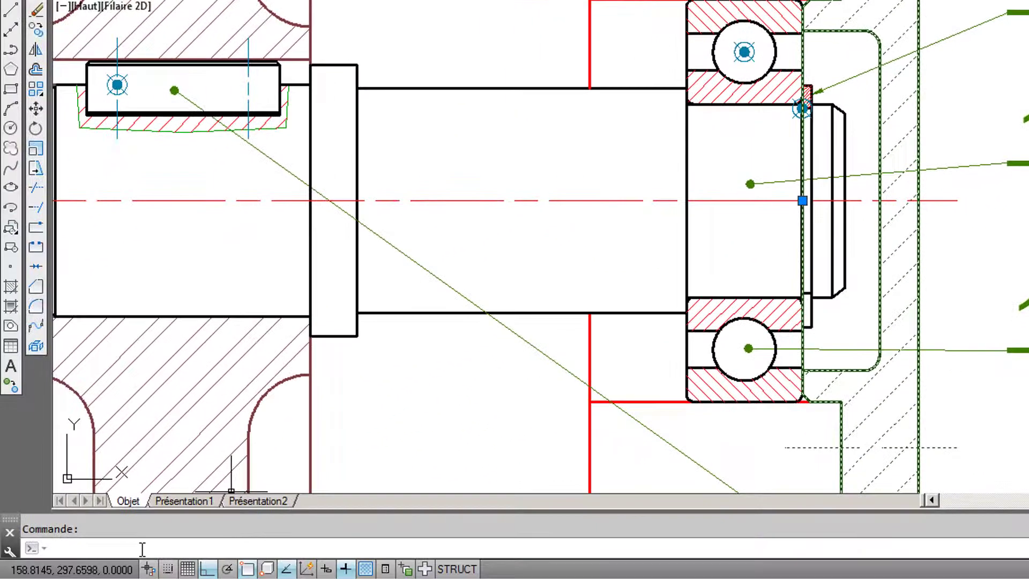
left_click(138, 545)
type("burs")
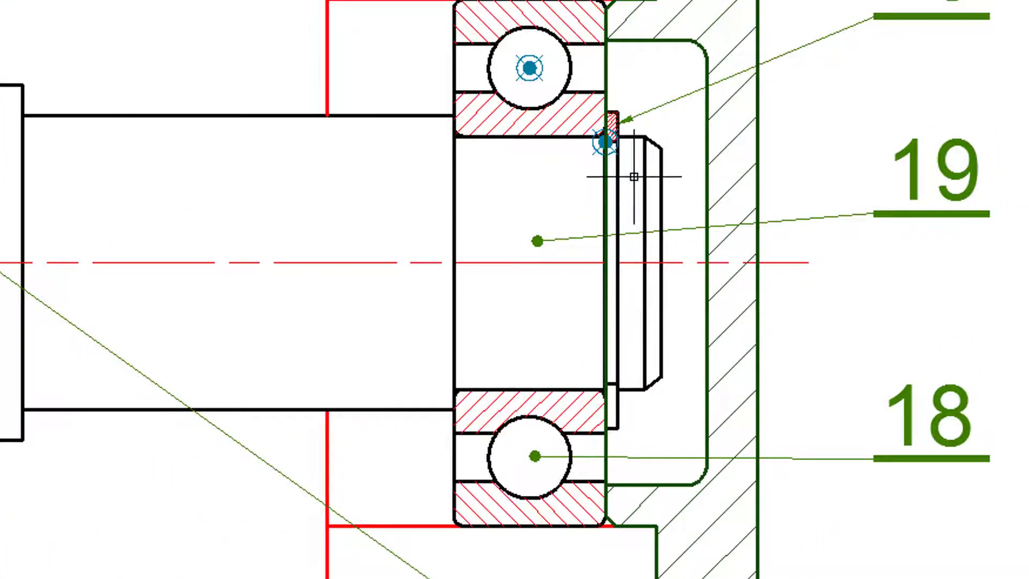
- Trim away the cover's vertical edge line where it crosses the shaft and circlip beside the right-hand bearing
scroll(633, 178, "up", 4)
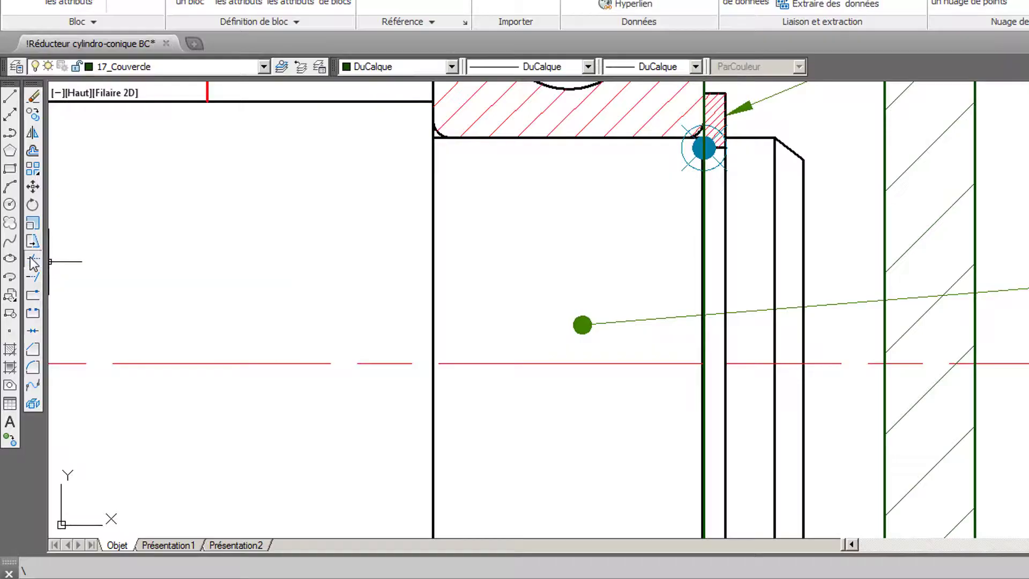
left_click(31, 259)
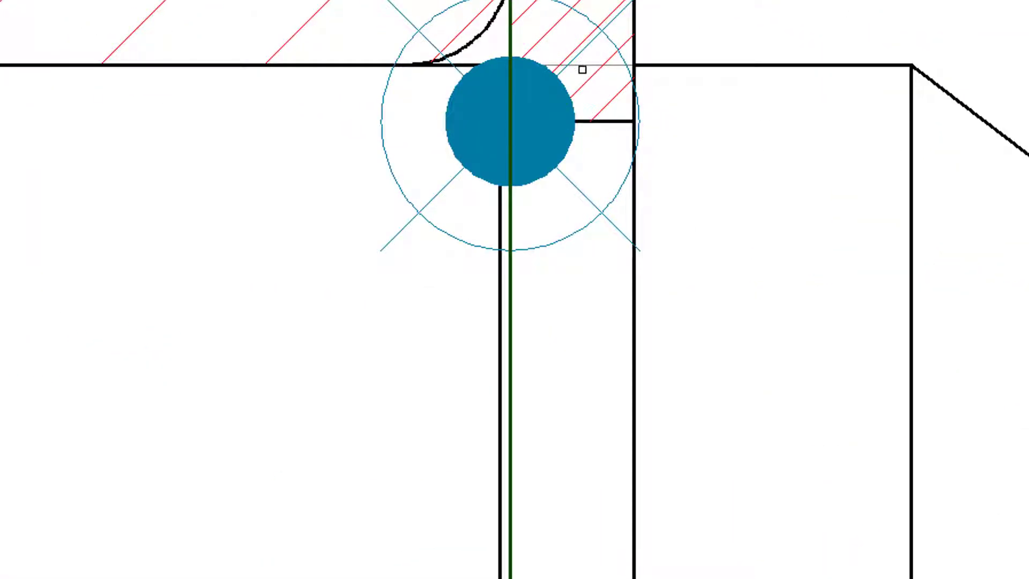
scroll(582, 69, "up", 2)
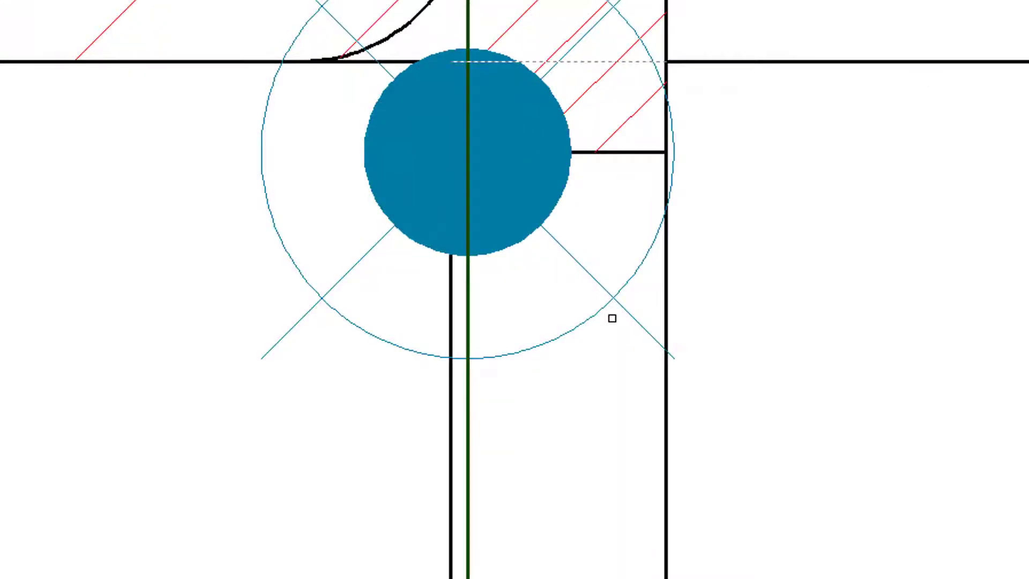
scroll(612, 318, "down", 10)
middle_click_drag(588, 383, 586, 67)
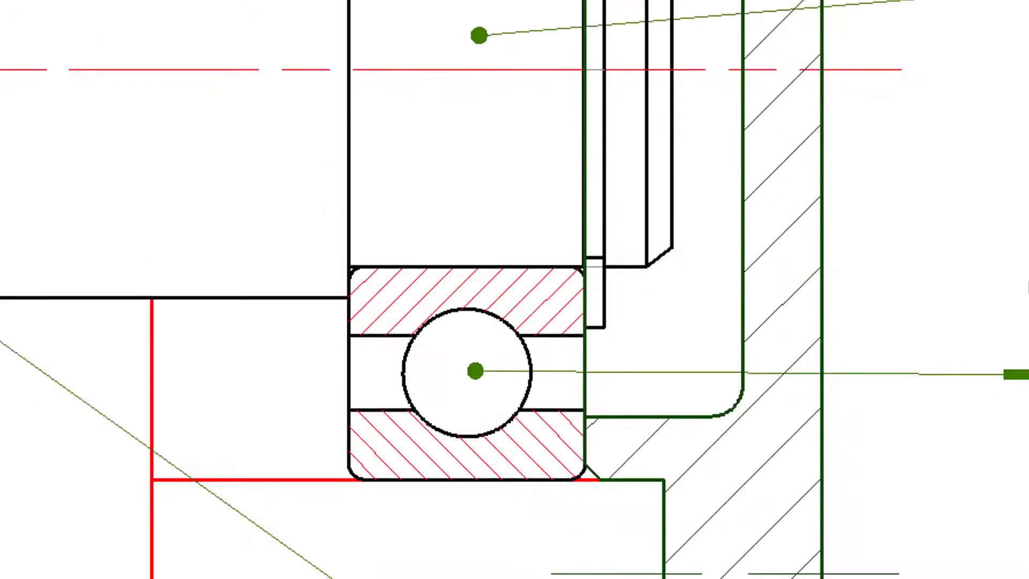
scroll(593, 257, "up", 4)
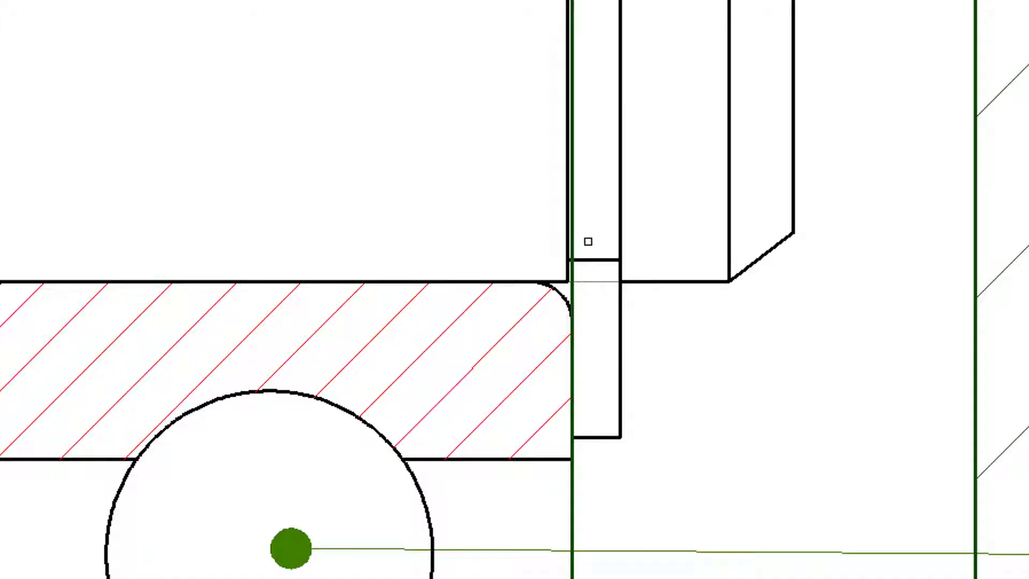
left_click(576, 236)
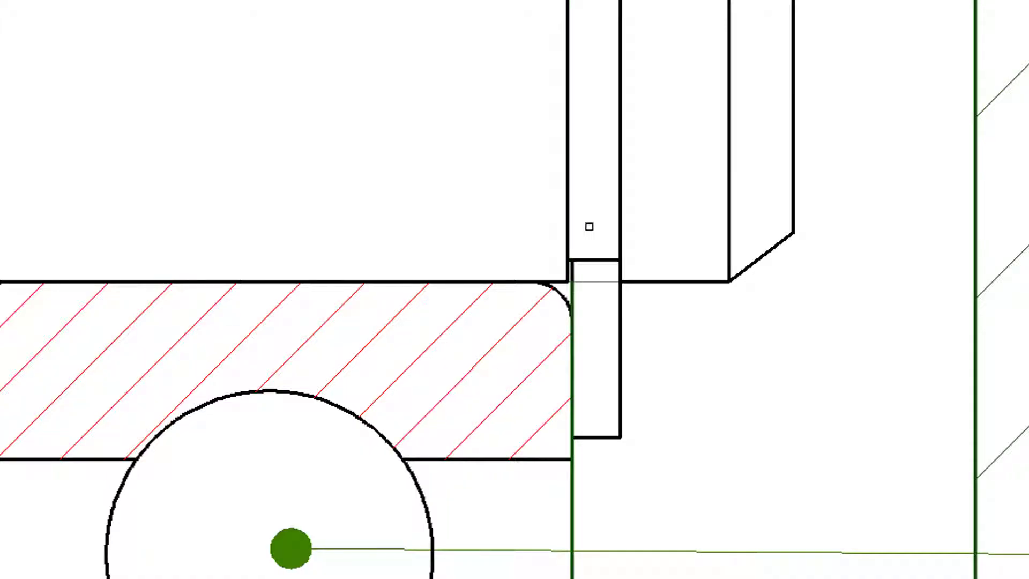
scroll(589, 227, "down", 4)
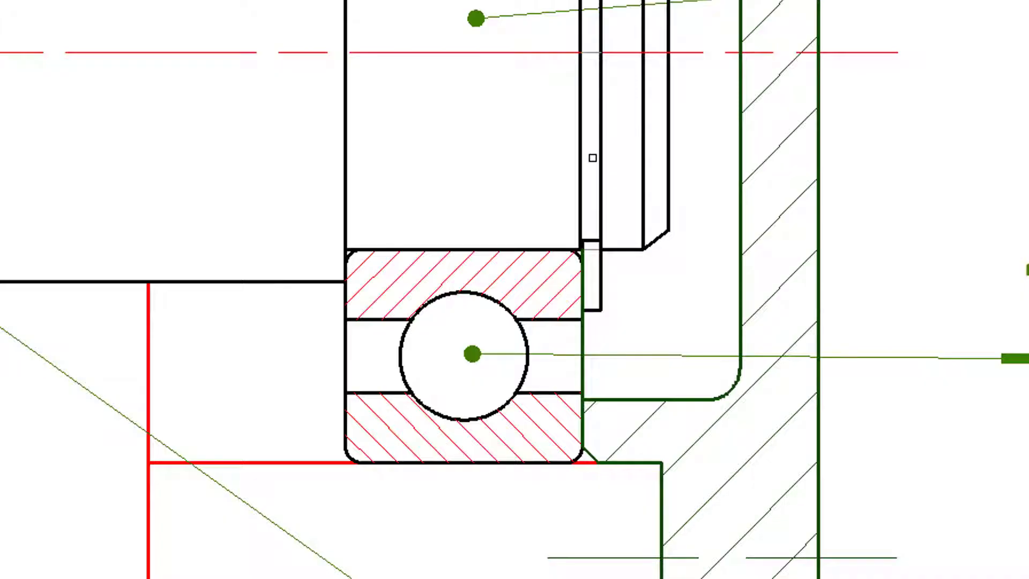
scroll(593, 158, "down", 2)
mouse_move(586, 131)
middle_mouse_down()
mouse_move(870, 418)
mouse_move(785, 315)
mouse_move(760, 311)
middle_mouse_up()
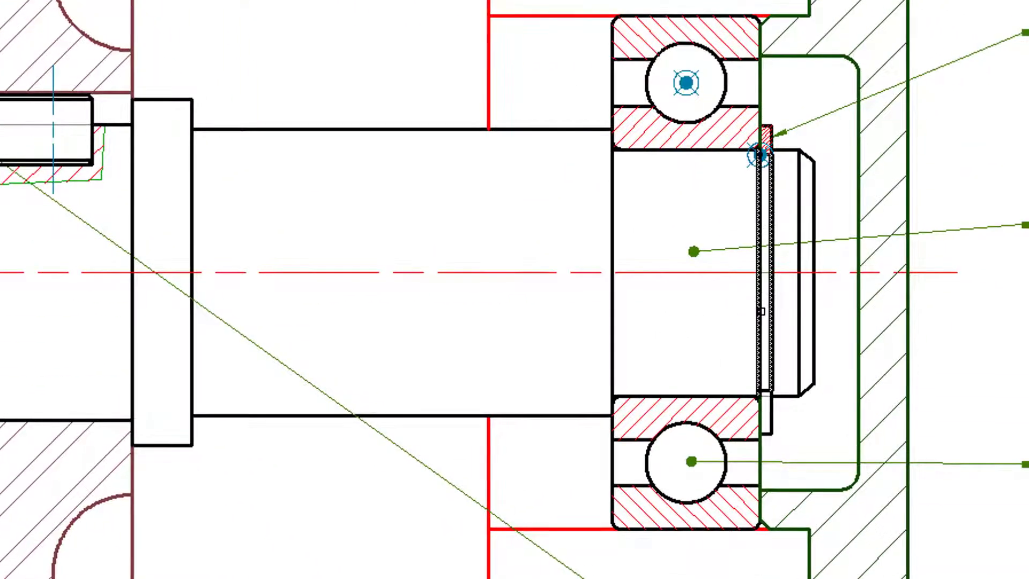
scroll(760, 311, "down", 2)
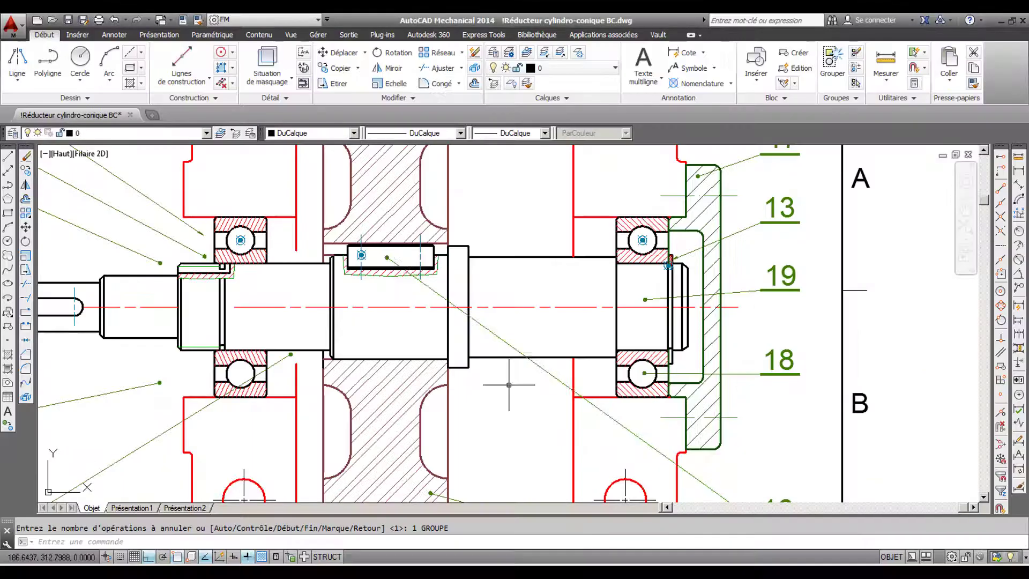
- Make P27 the current layer for the spacer between the left-hand bearing and the gear
middle_click_drag(484, 437, 889, 450)
scroll(622, 316, "up", 2)
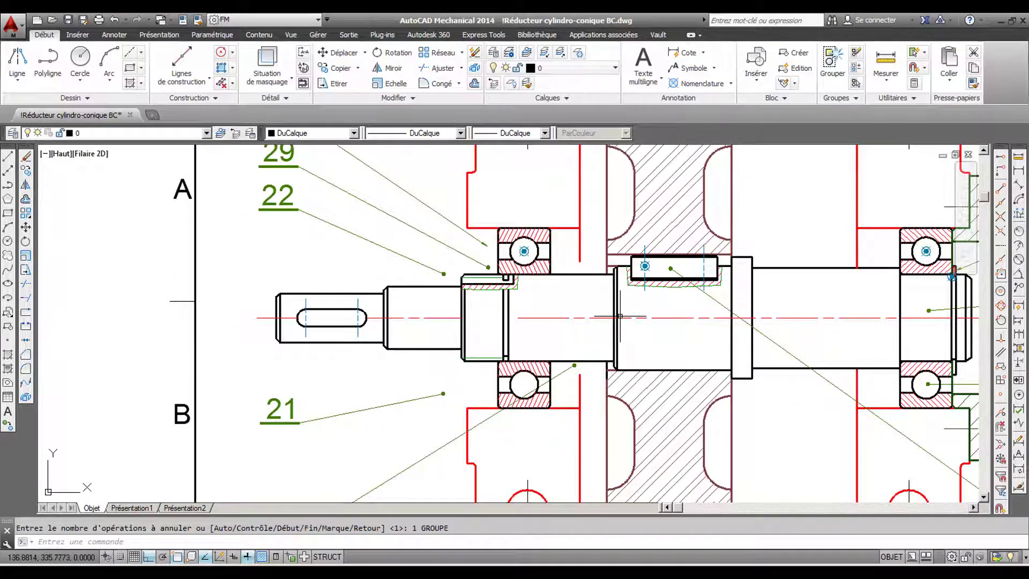
scroll(624, 308, "up", 2)
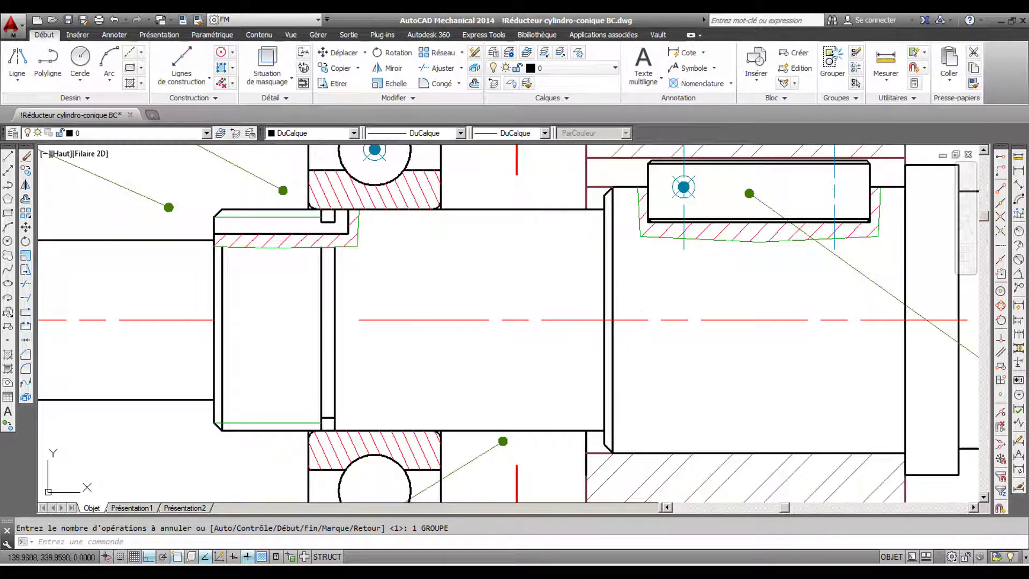
middle_click_drag(647, 282, 636, 311)
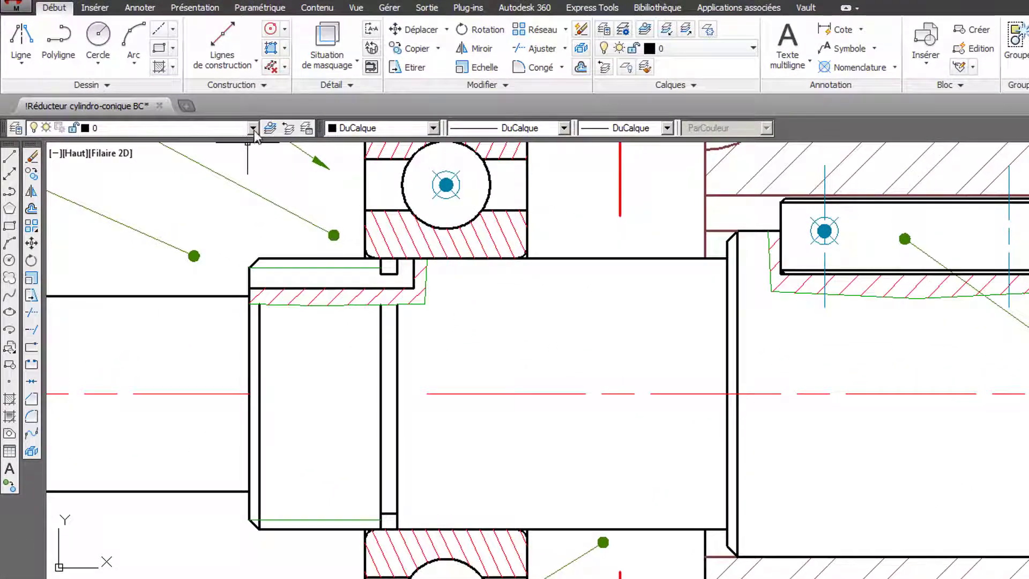
left_click(252, 128)
left_click_drag(256, 209, 256, 389)
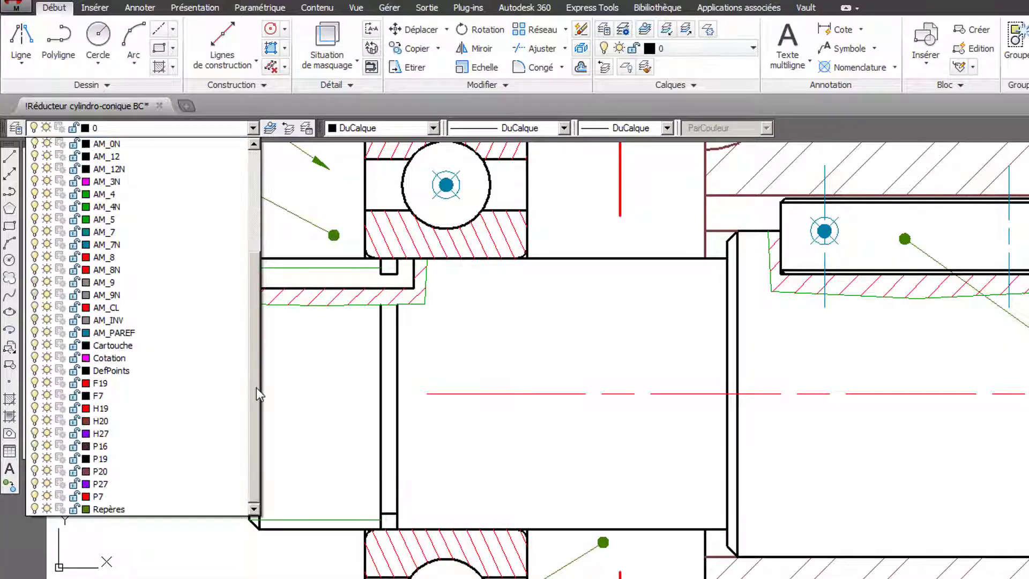
left_click(112, 483)
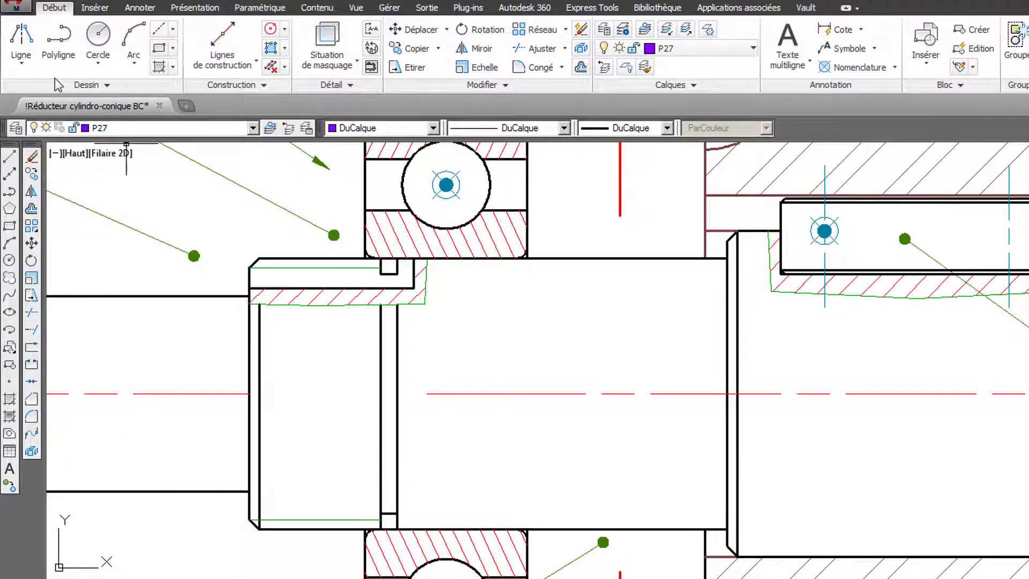
- Draw the spacer's outer edges from the left-hand bearing to the gear hub with Ligne de symétrie, mirrored about the shaft axis
left_click(36, 66)
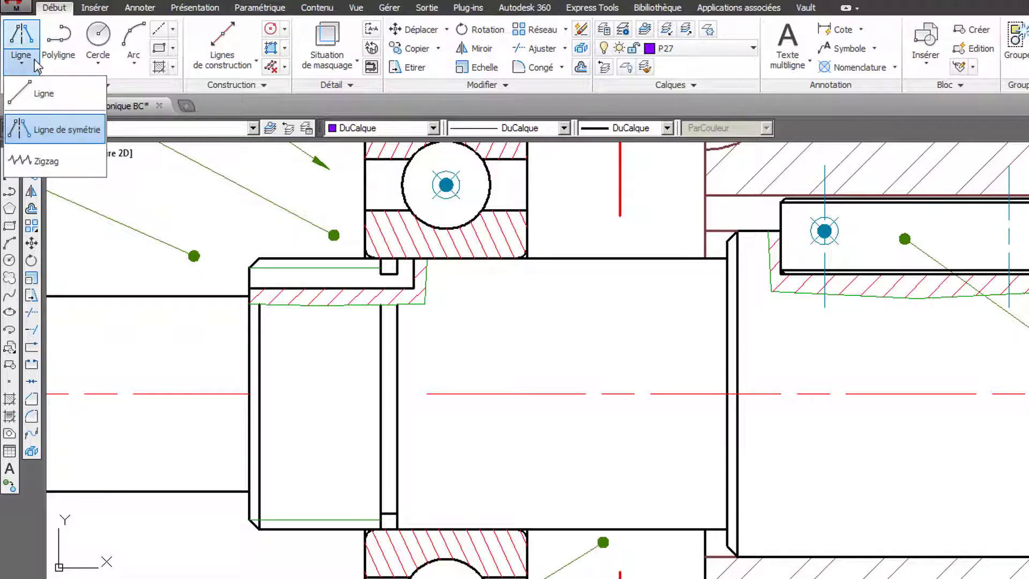
left_click(34, 127)
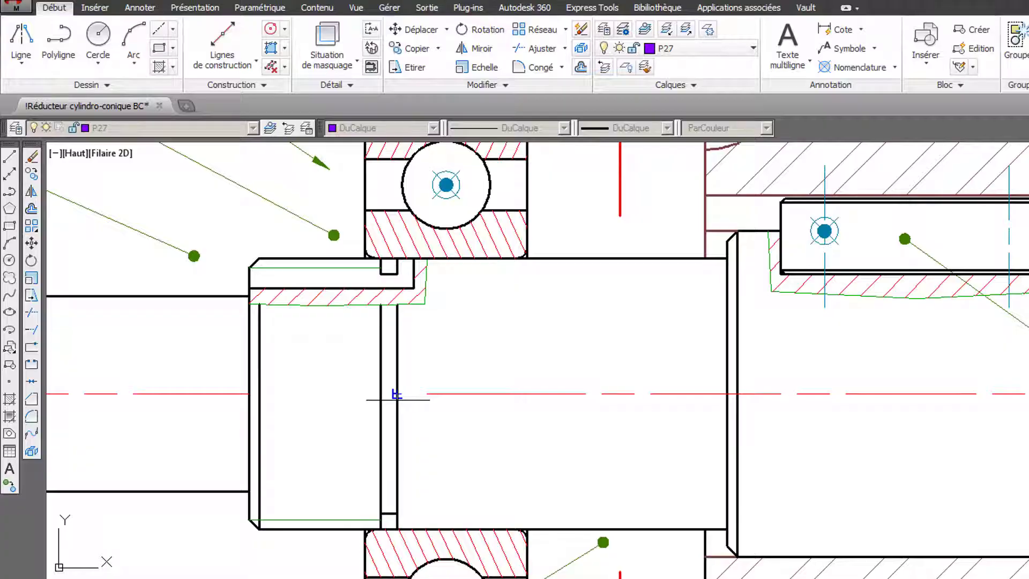
left_click(396, 394)
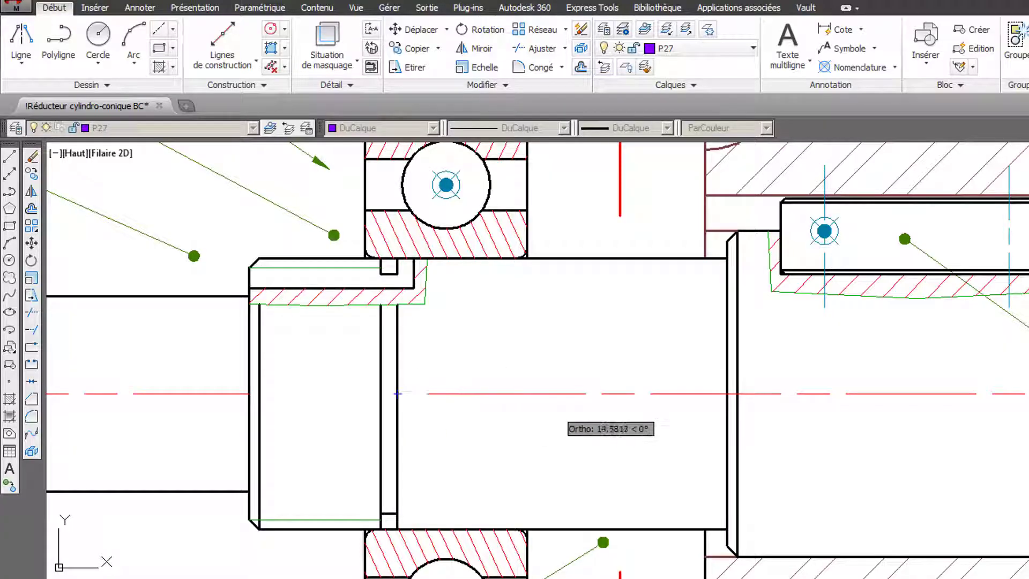
left_click(727, 395)
key("Return")
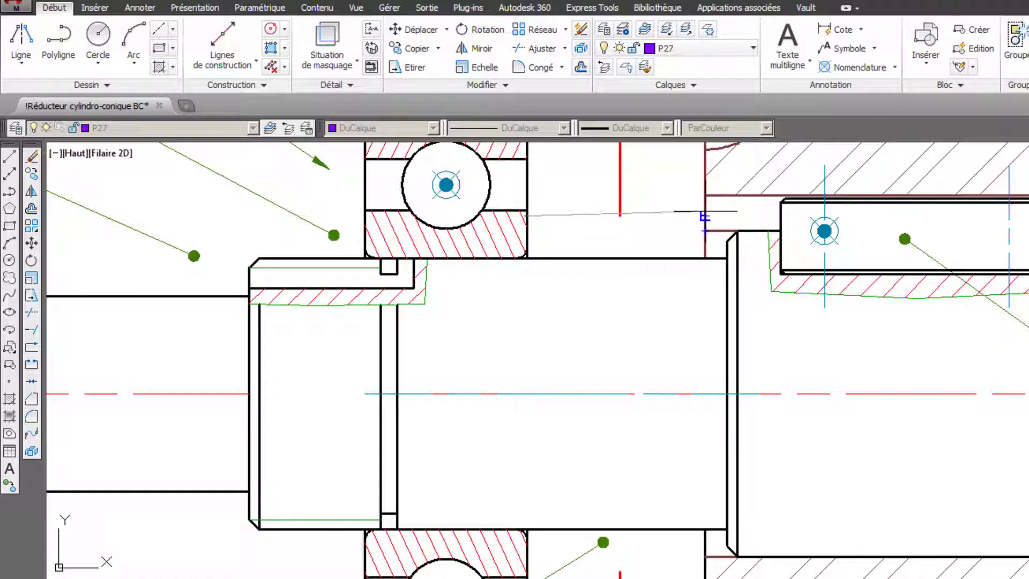
left_click(704, 216)
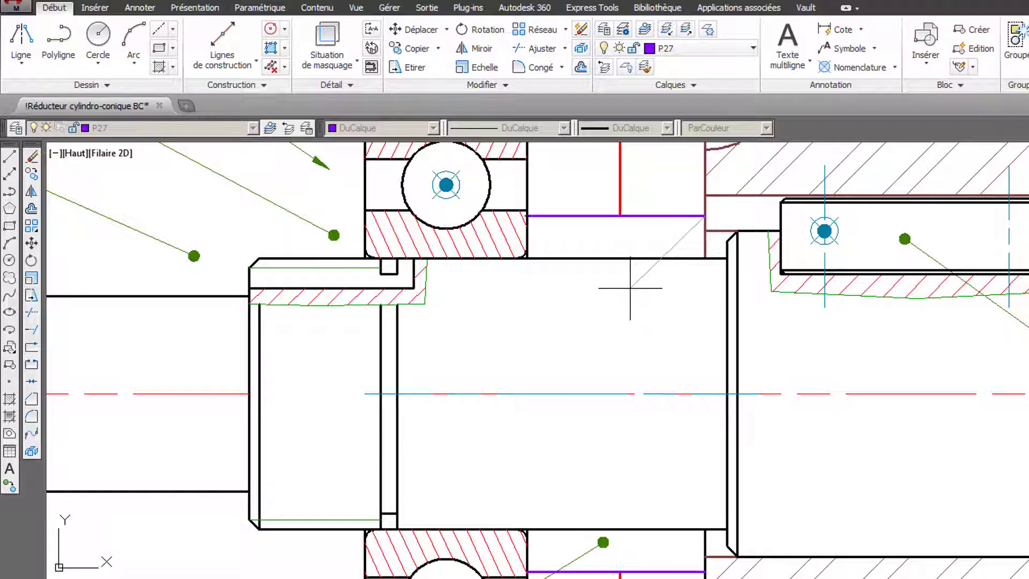
key("Escape")
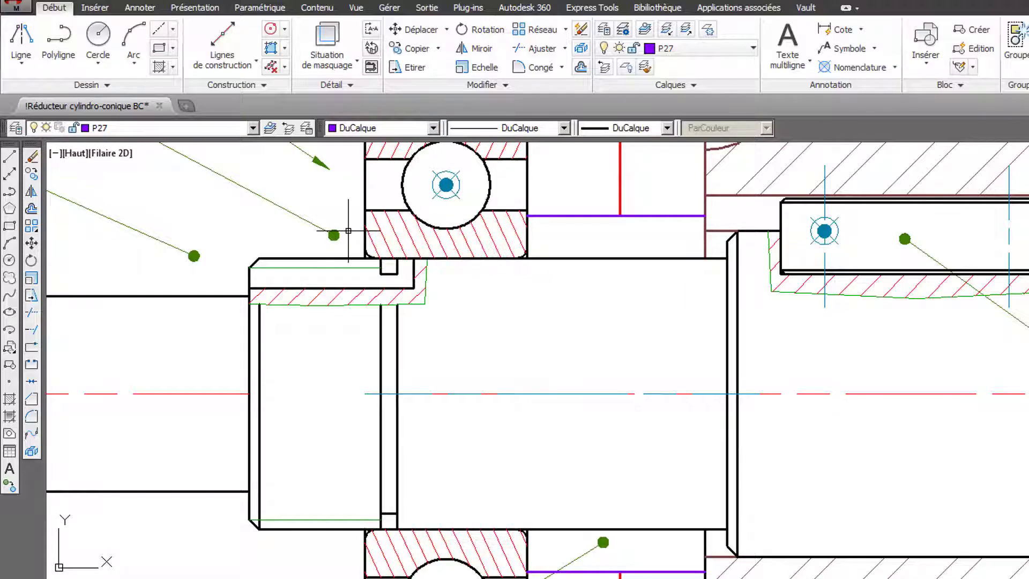
- Hatch both cut sections of the spacer on layer H27 with the ANSI31 pattern at scale 0.5
left_click(253, 130)
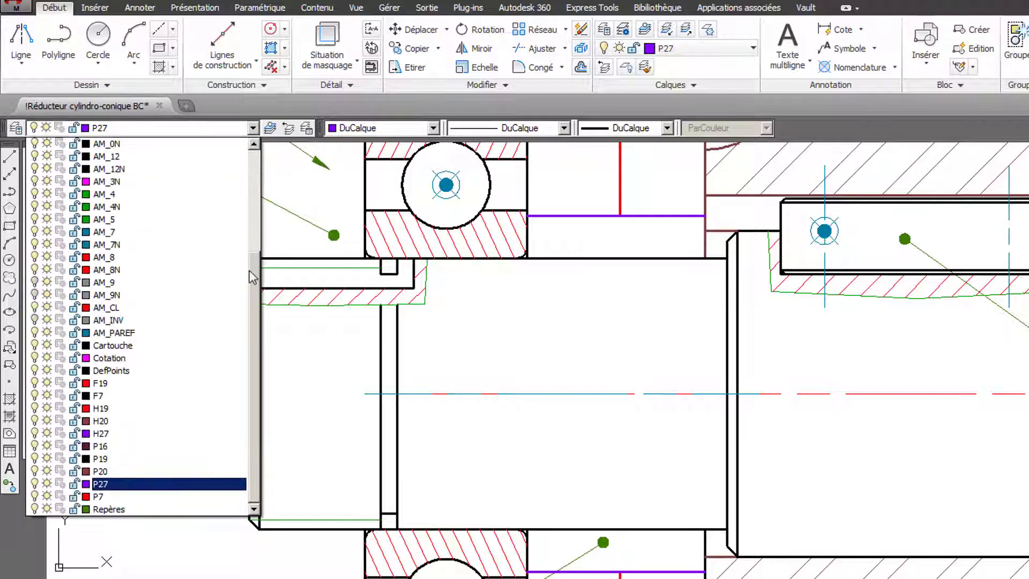
left_click(179, 440)
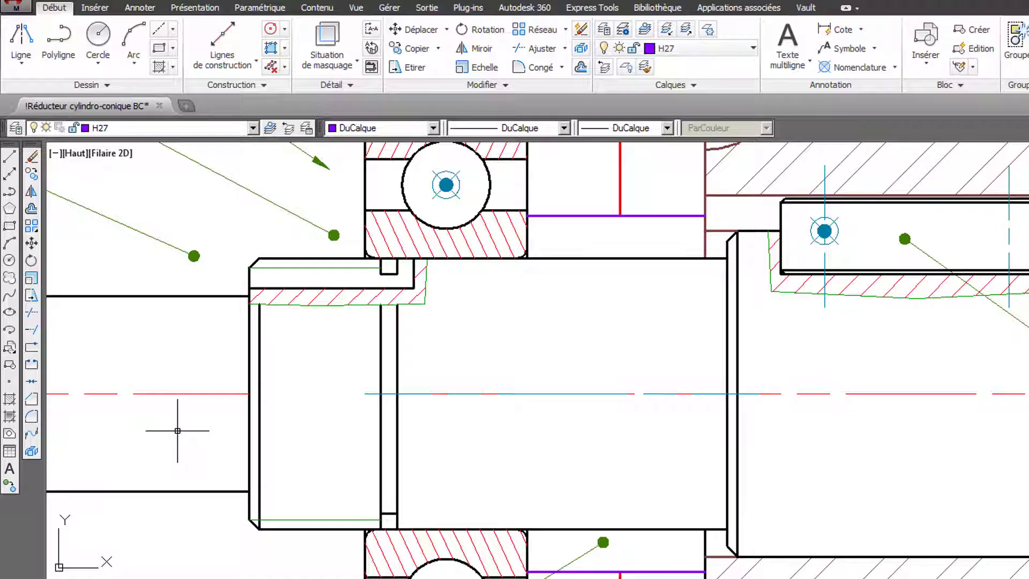
left_click(11, 399)
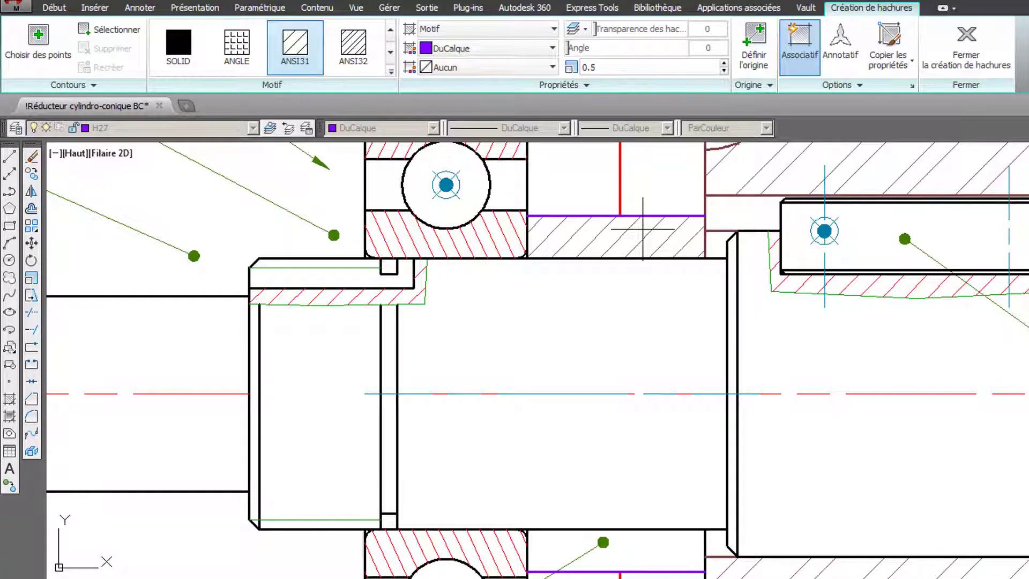
left_click(643, 228)
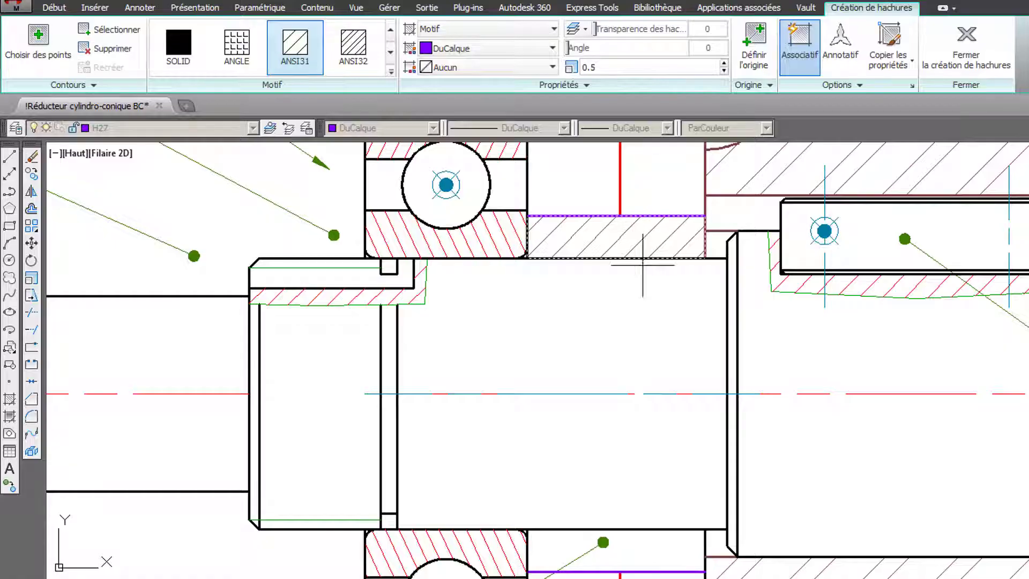
left_click(644, 548)
key("Return")
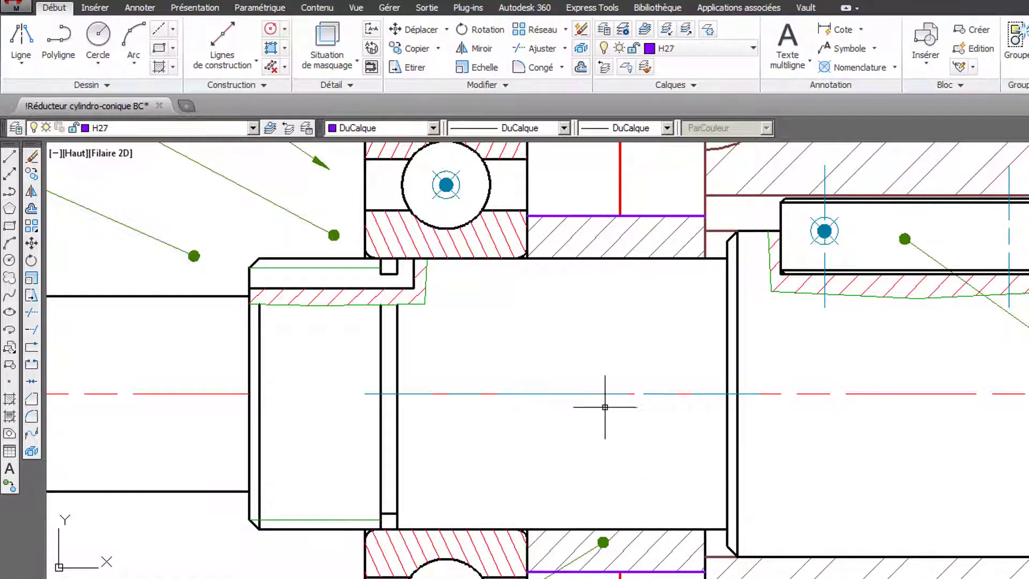
- Insert the A droite variant of Ecrou à encoches + Rondelle frein, size KM5-MB5: M25, on the threaded shaft against the left-hand bearing's outer face
mouse_move(590, 305)
middle_mouse_down()
mouse_move(874, 294)
mouse_move(776, 301)
mouse_move(801, 299)
middle_mouse_up()
scroll(874, 294, "down", 2)
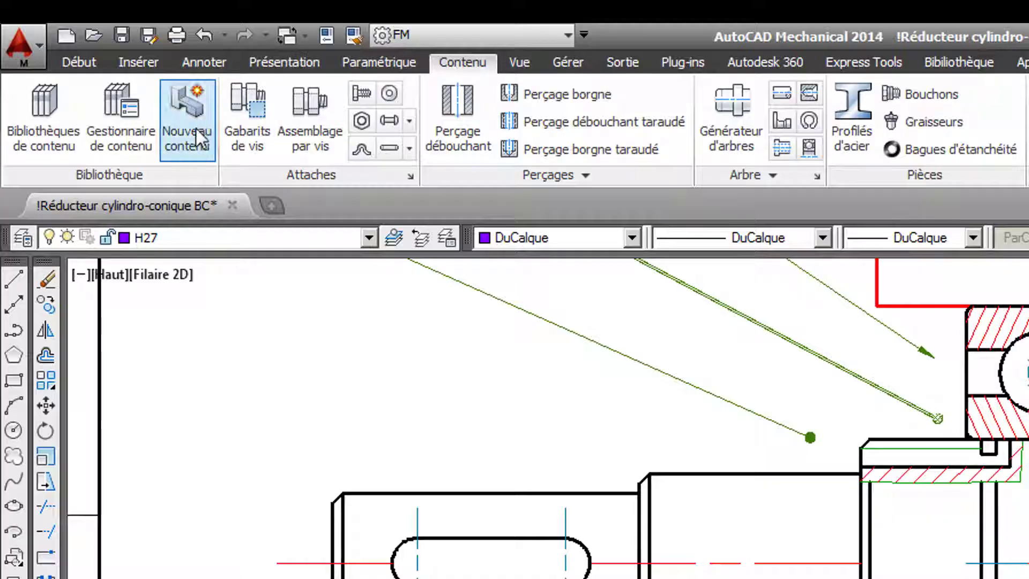
left_click(63, 127)
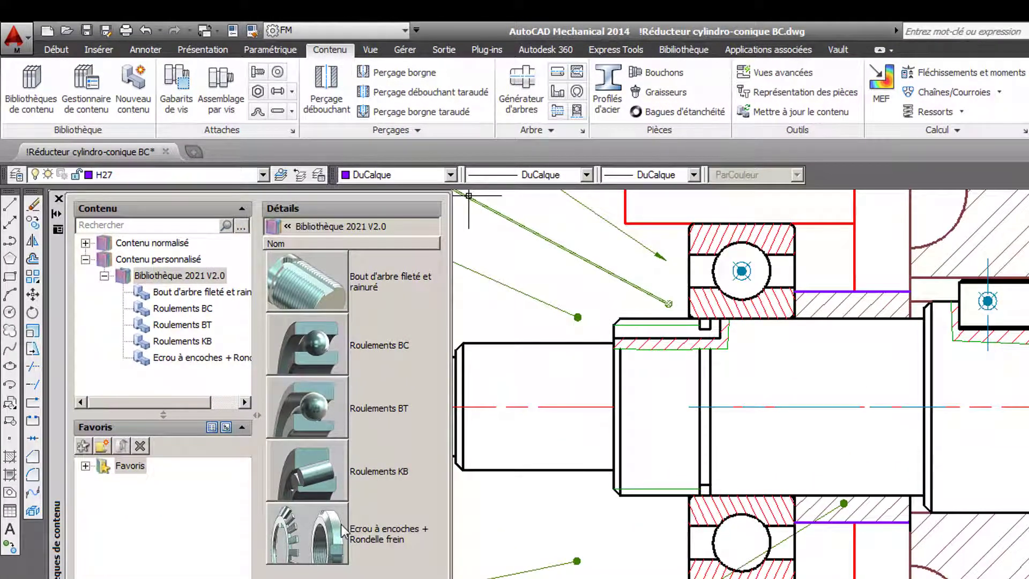
double_click(341, 524)
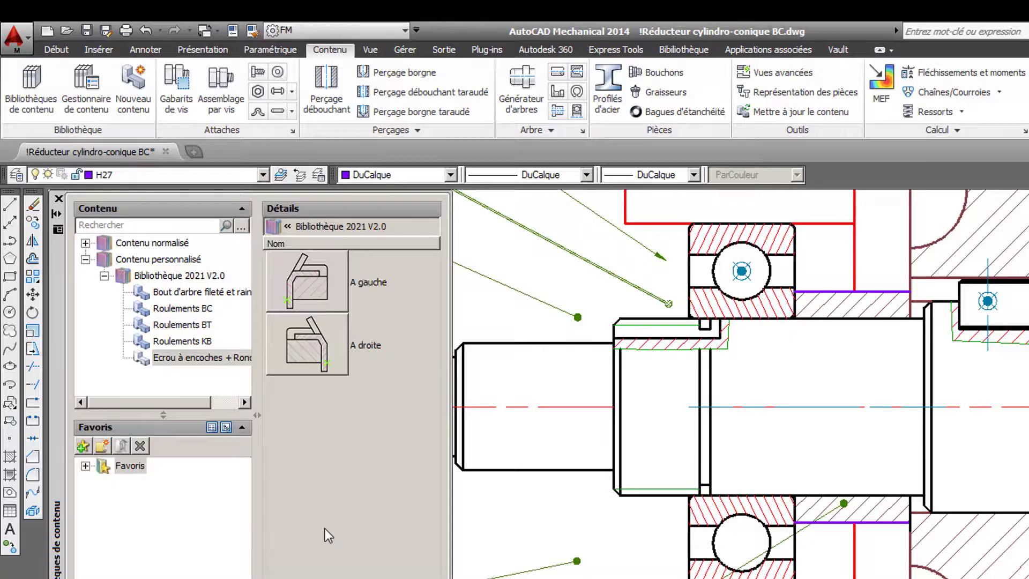
double_click(314, 356)
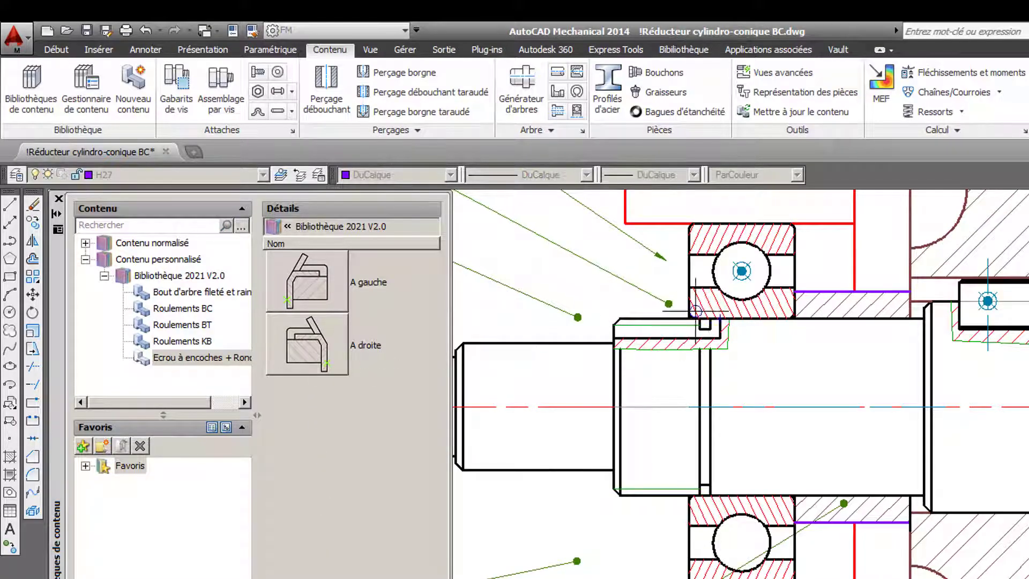
scroll(695, 310, "up", 3)
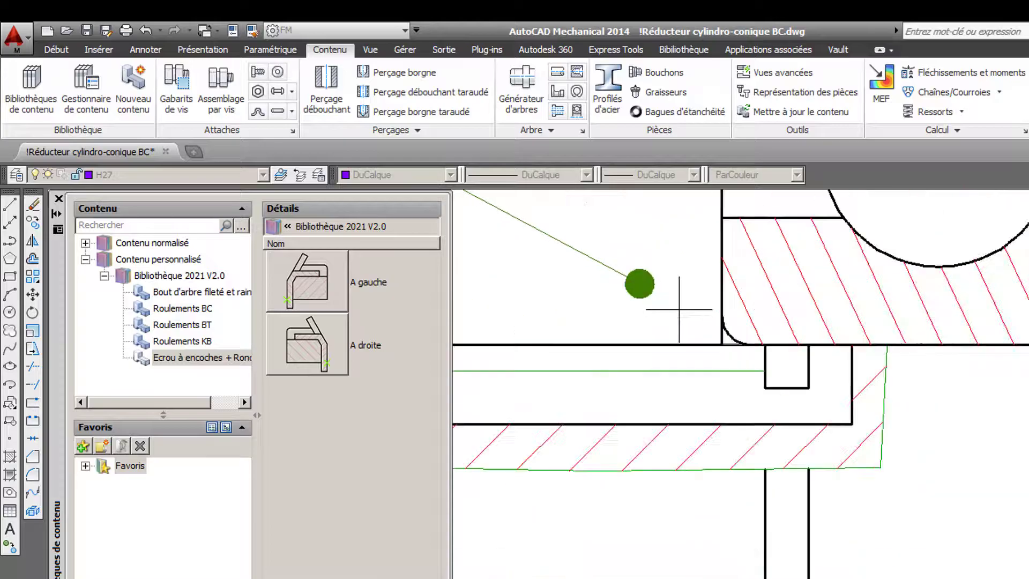
left_click(722, 345)
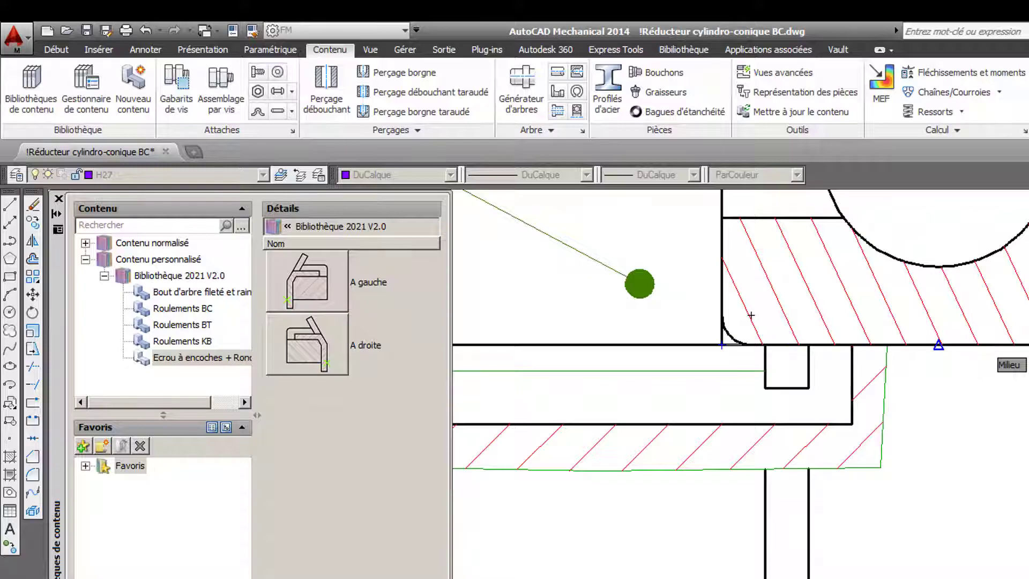
left_click(938, 345)
left_click(658, 294)
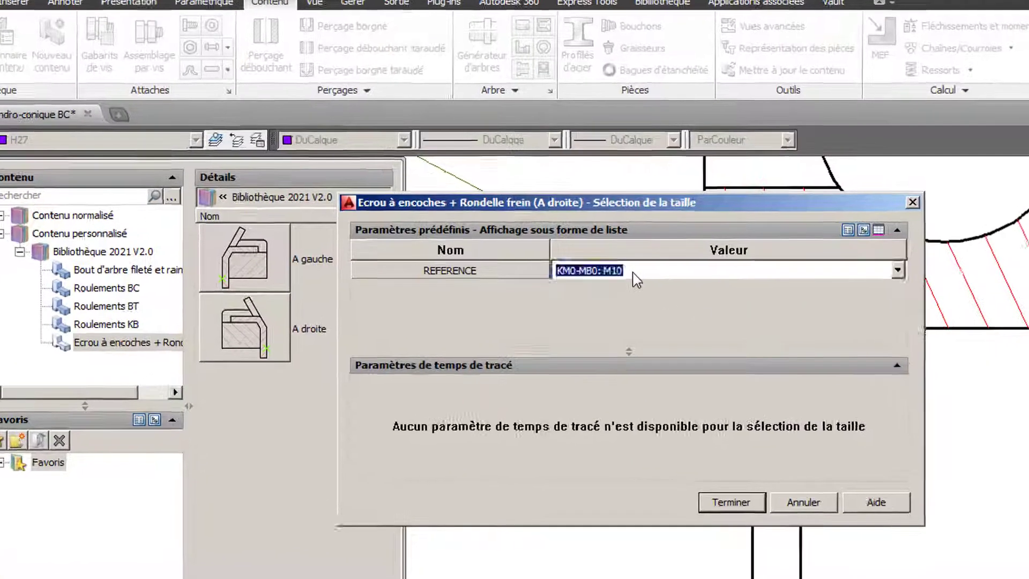
scroll(659, 294, "down", 5)
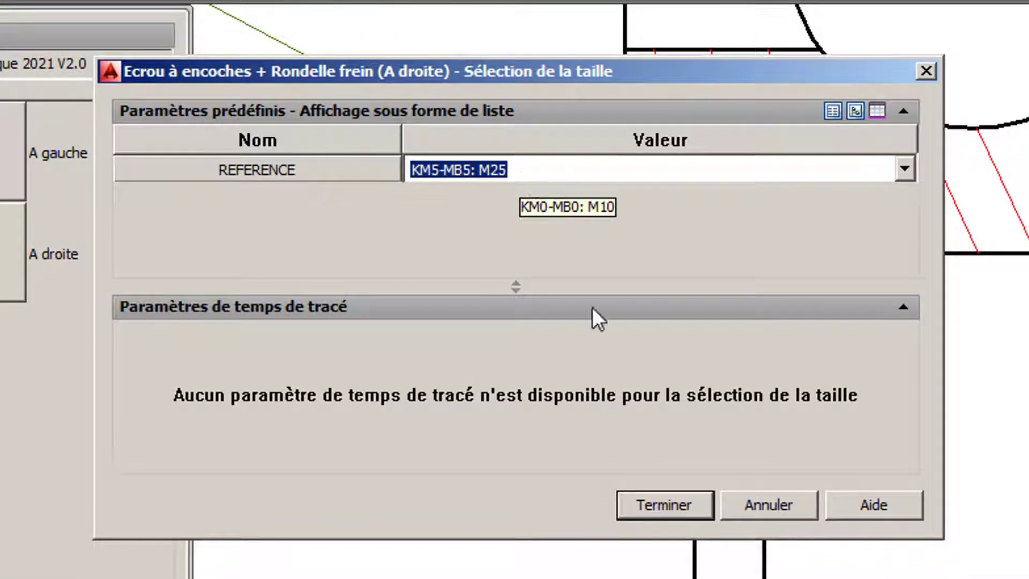
left_click(652, 508)
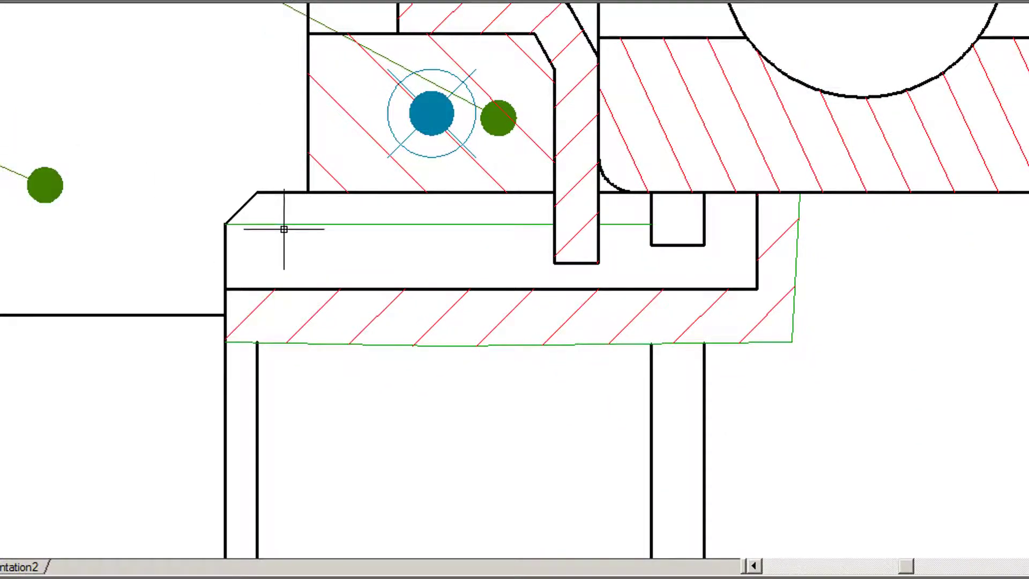
scroll(284, 229, "down", 6)
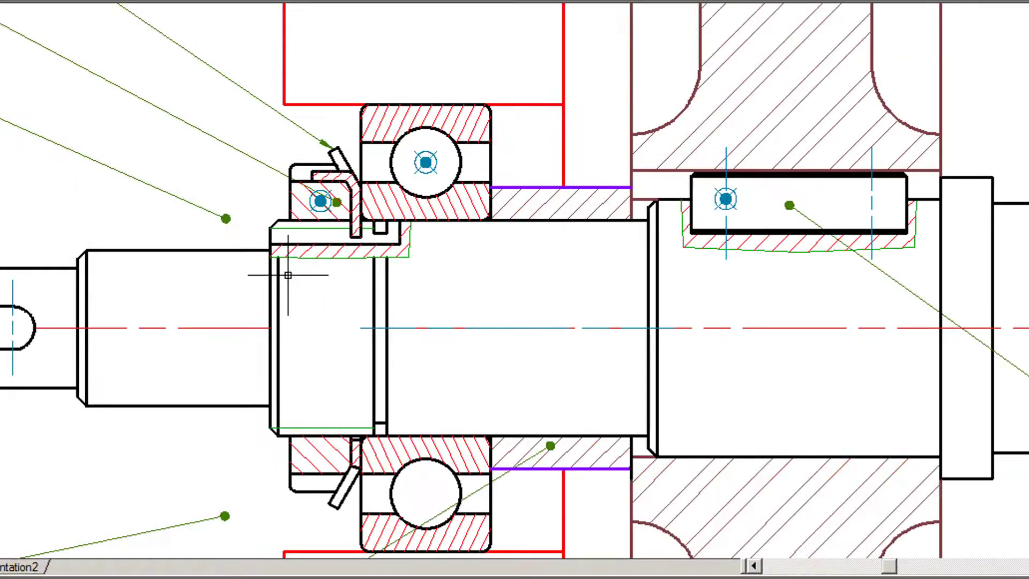
- Make 21_Couvercle the current layer for the left-hand cover
mouse_move(326, 270)
middle_mouse_down()
mouse_move(471, 268)
mouse_move(520, 198)
middle_mouse_up()
scroll(478, 207, "down", 2)
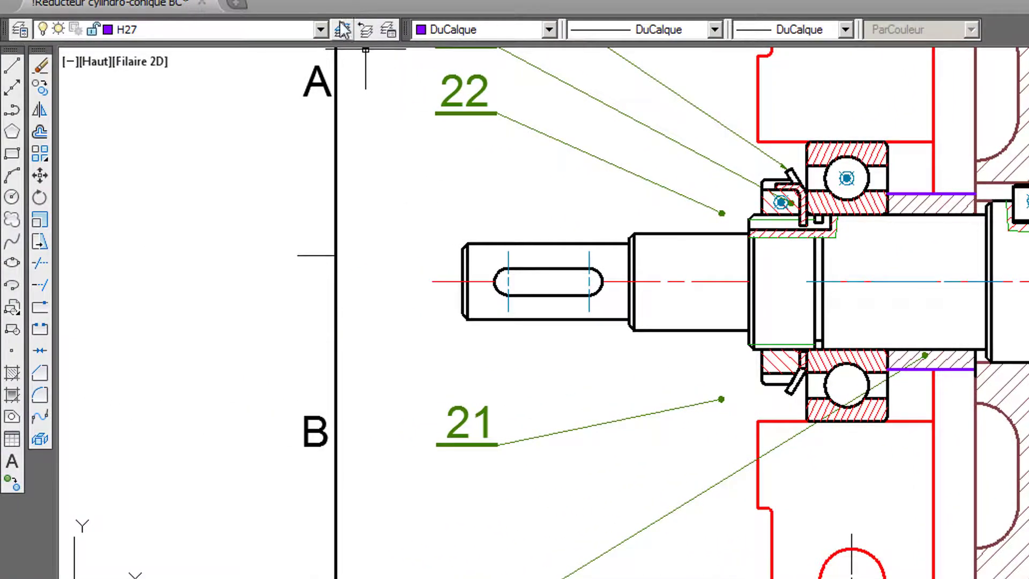
left_click(320, 29)
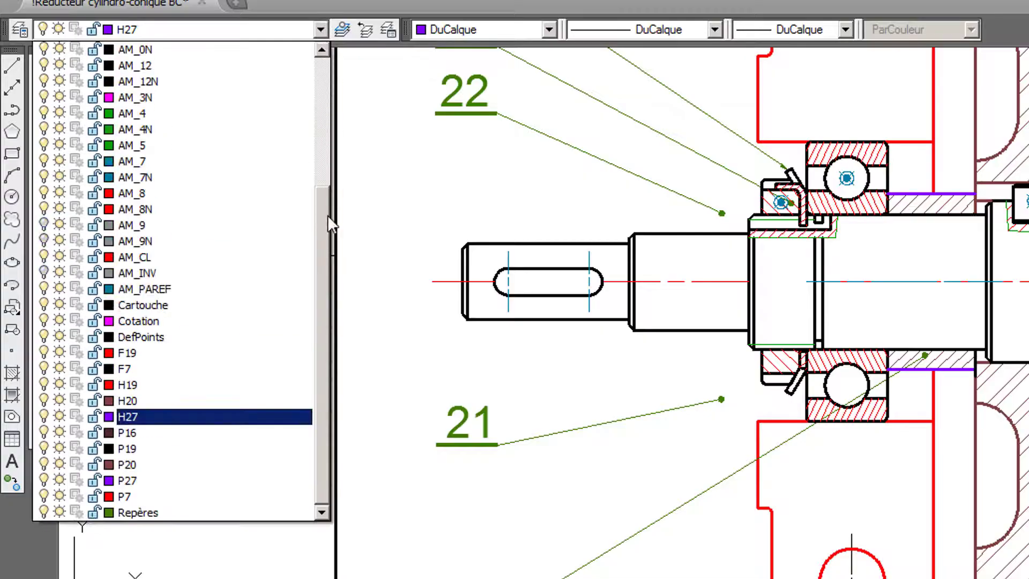
left_click_drag(327, 215, 322, 58)
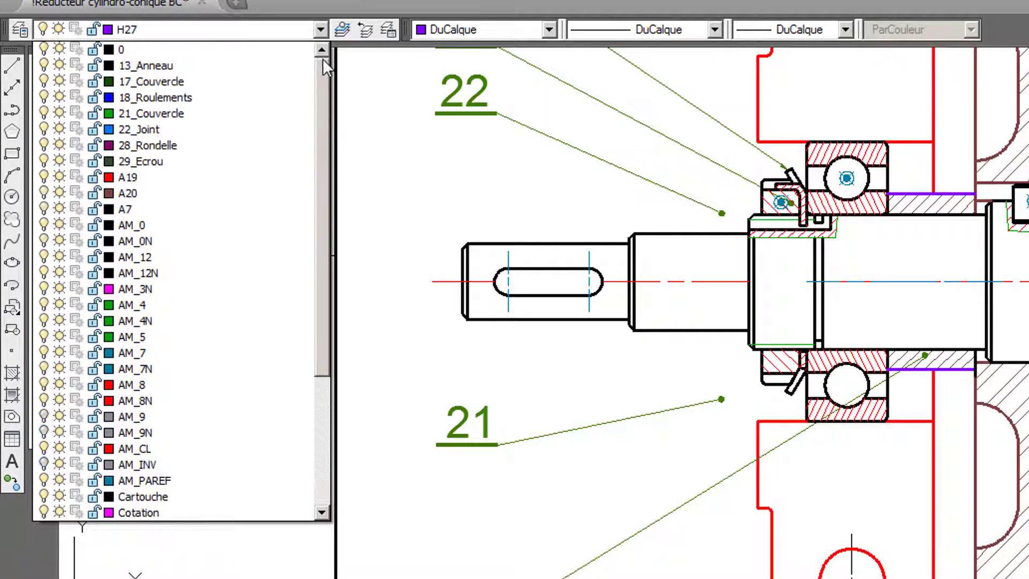
left_click(238, 113)
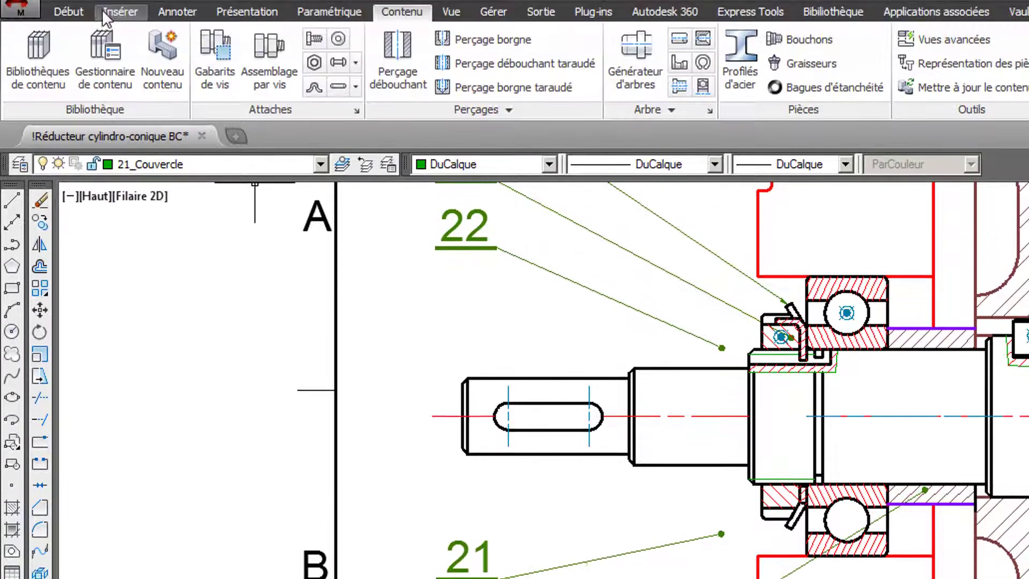
- Insert the Couvercle21.dwg block at scale 1 and angle 0 on the shaft axis, at the shoulder beside the keyed shaft end
left_click(106, 34)
left_click(27, 78)
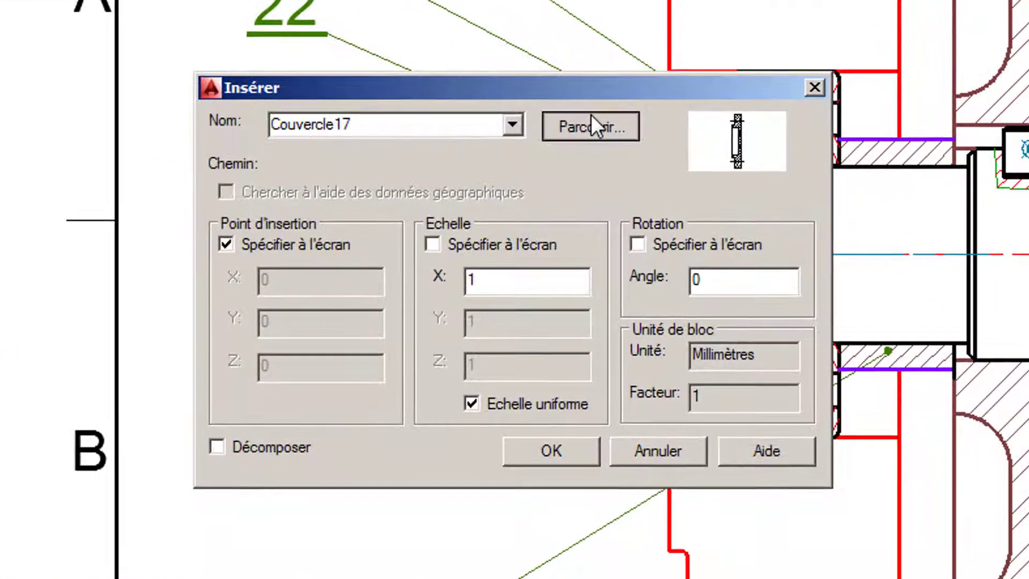
left_click(591, 126)
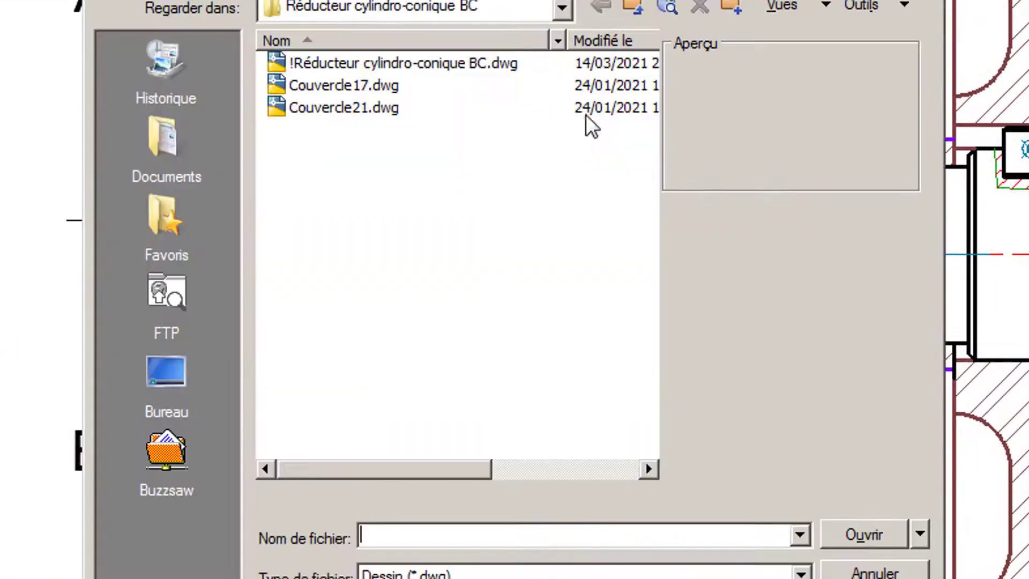
left_click(348, 112)
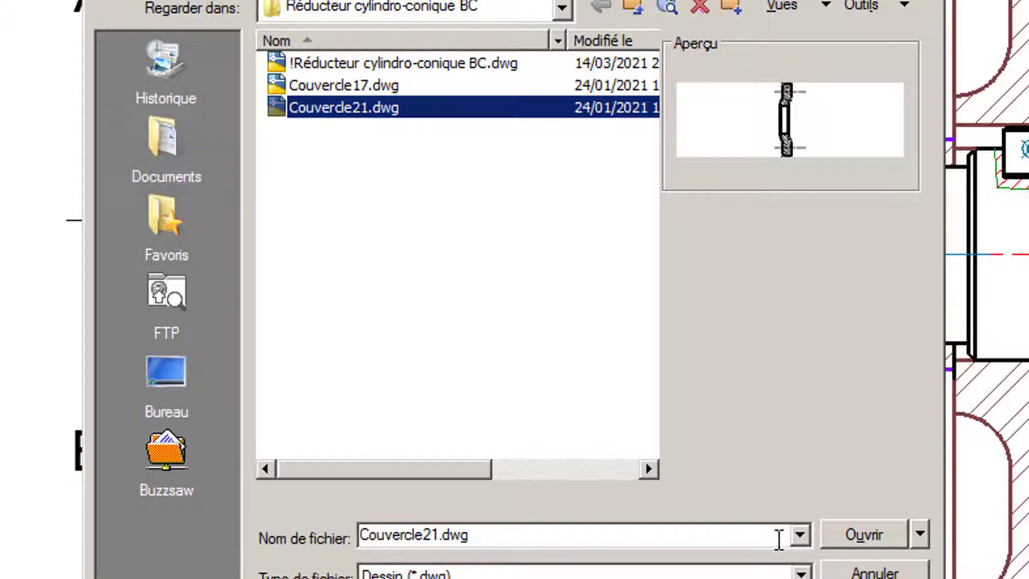
left_click(863, 535)
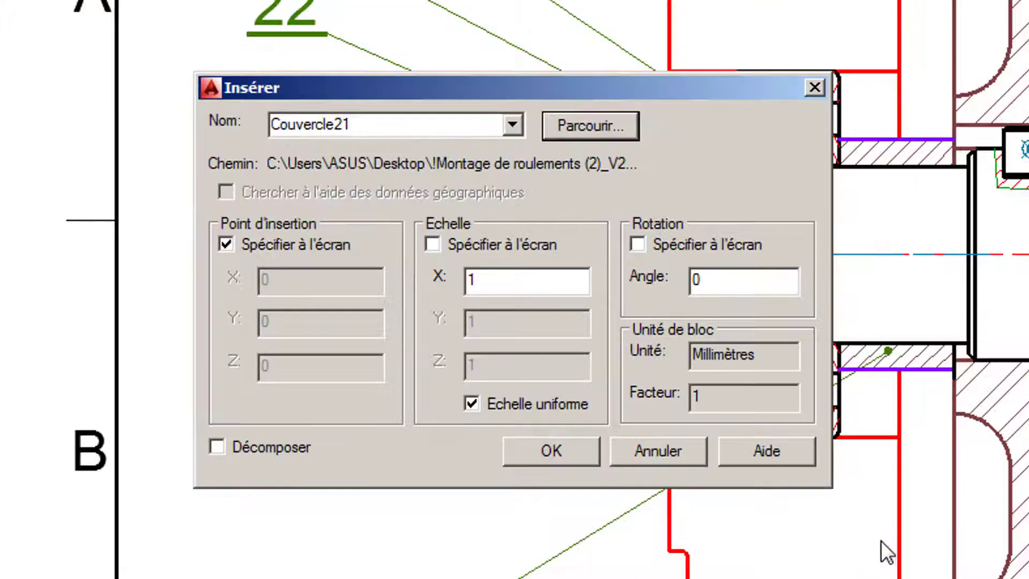
left_click(536, 449)
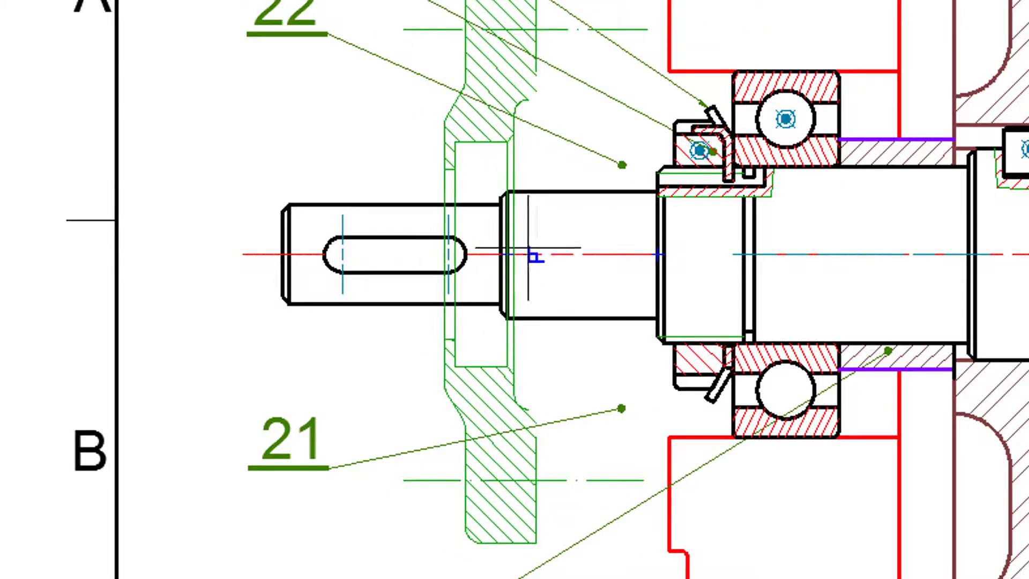
scroll(527, 249, "up", 3)
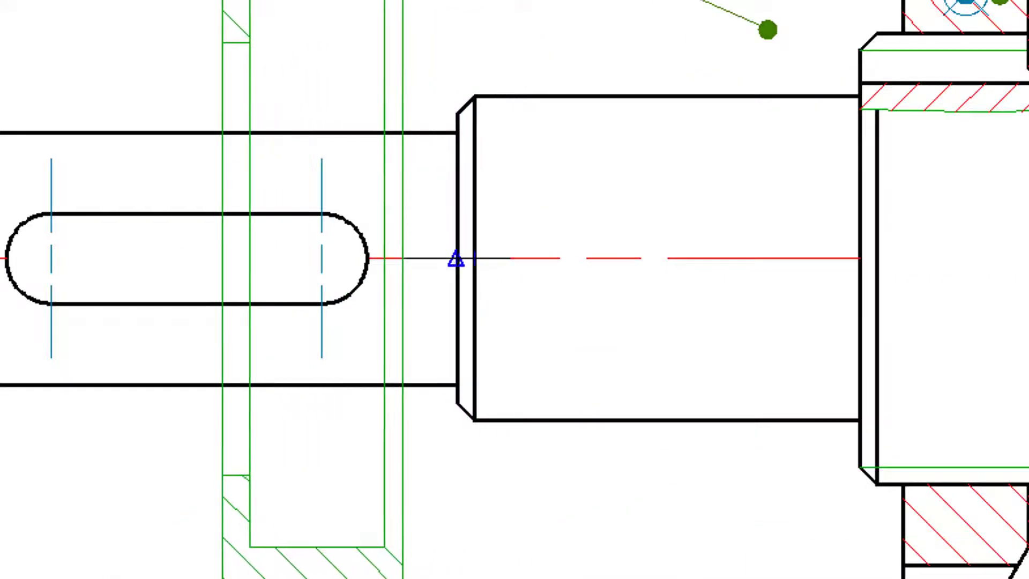
left_click(483, 255)
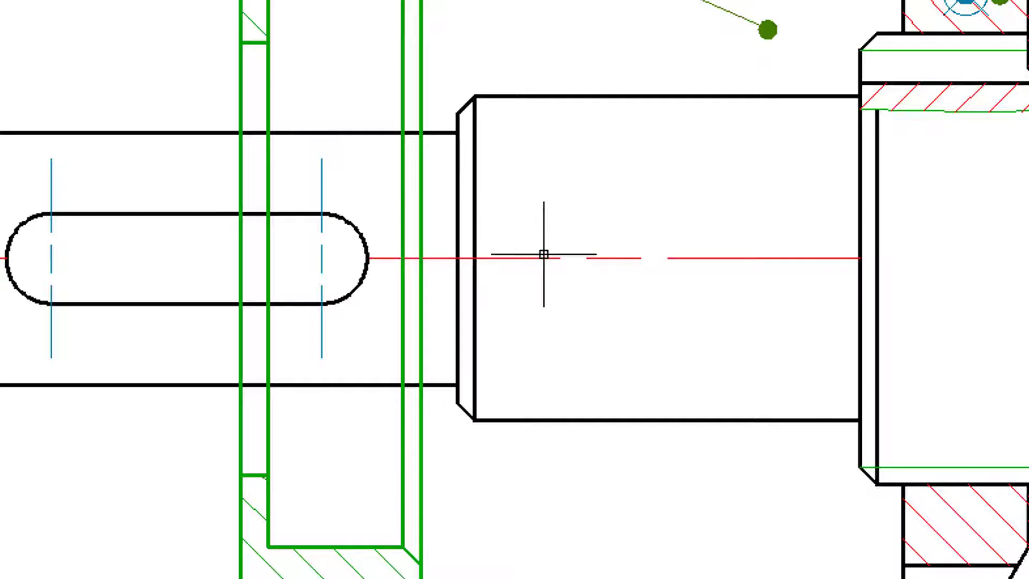
scroll(544, 253, "down", 3)
- Move the inserted cover along the shaft axis until its flange face seats against the housing's left outer face
middle_click_drag(625, 110, 613, 186)
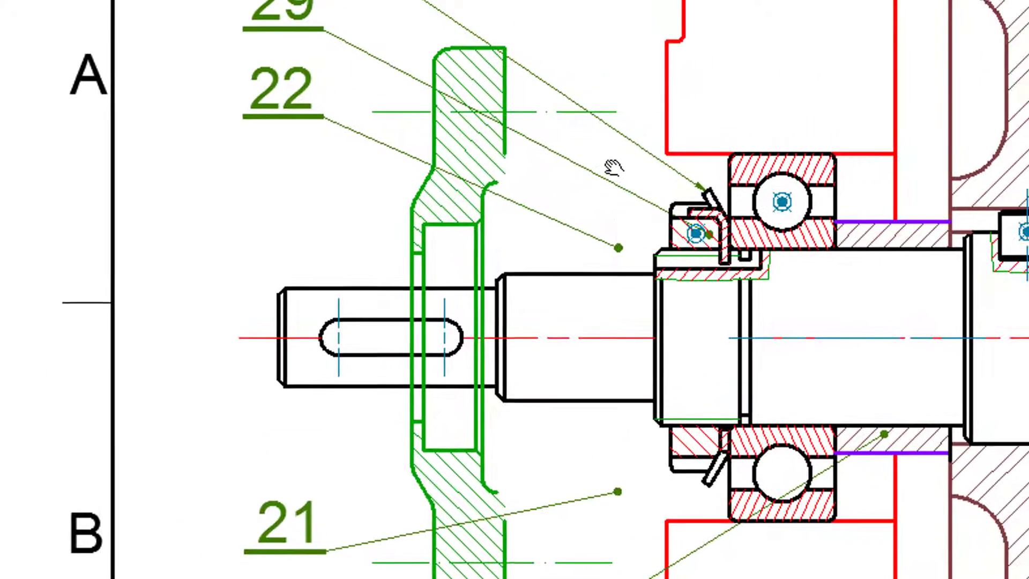
left_click(464, 52)
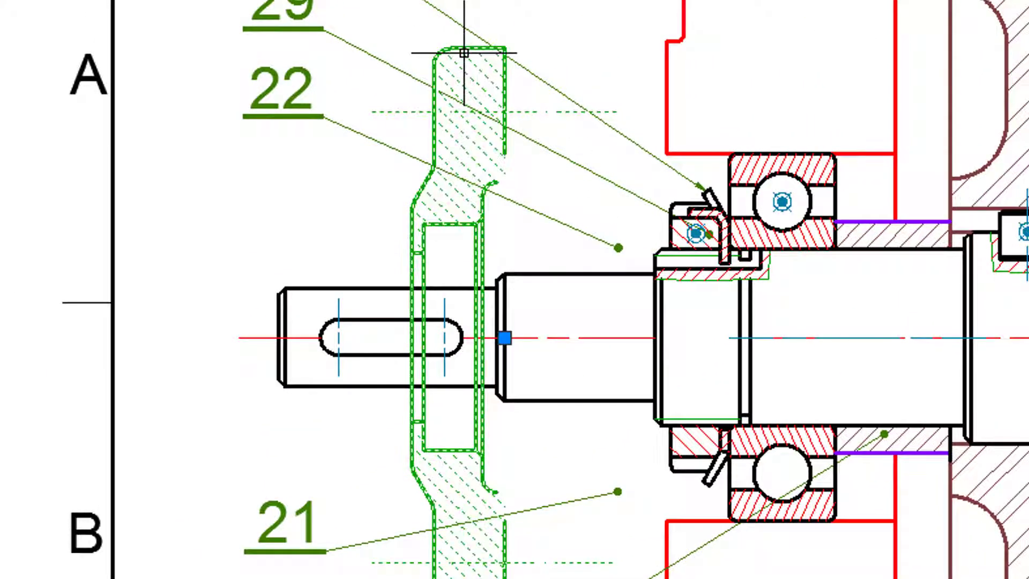
key("Escape")
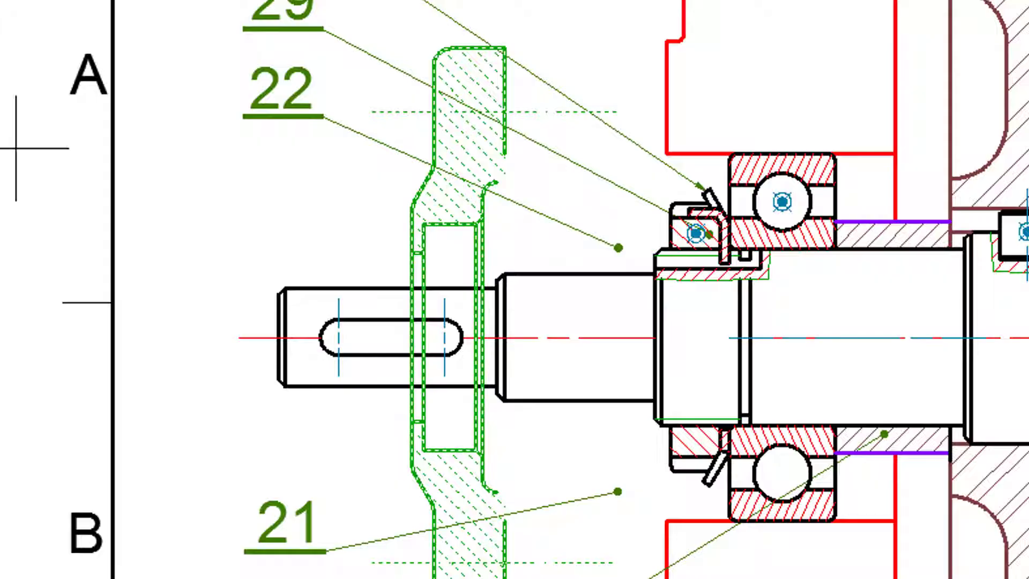
scroll(500, 102, "up", 3)
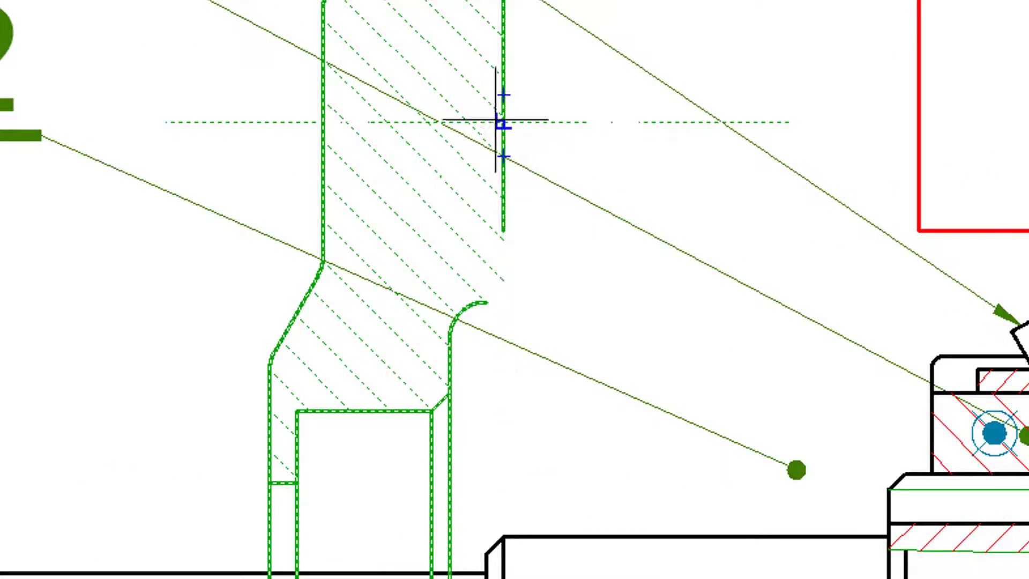
left_click(503, 122)
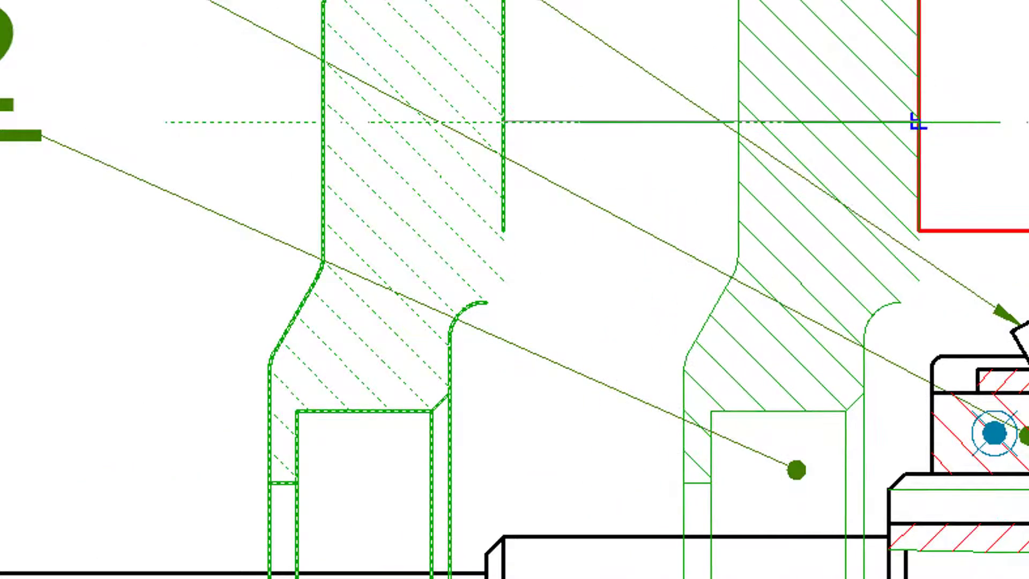
left_click(918, 122)
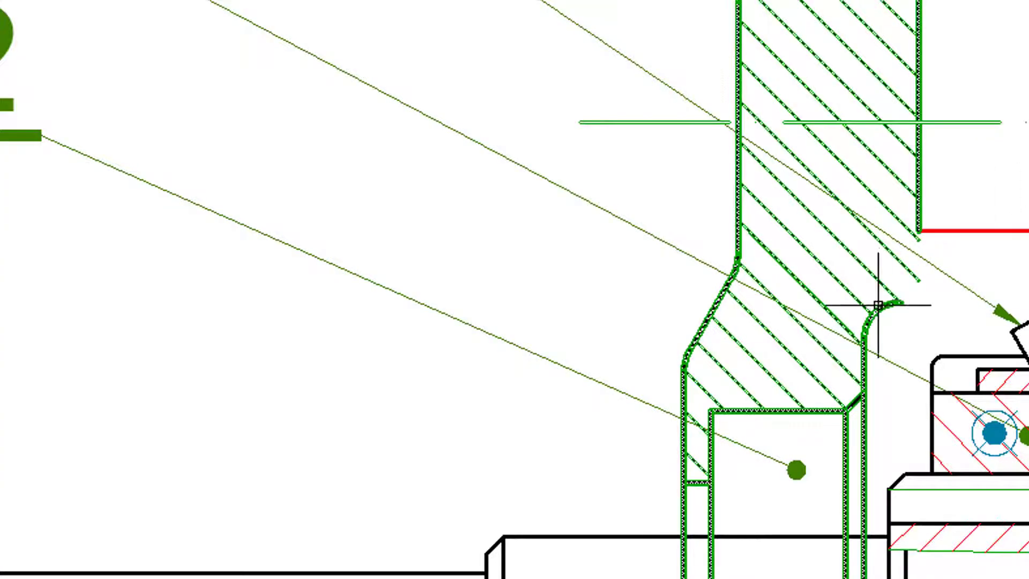
scroll(725, 152, "down", 3)
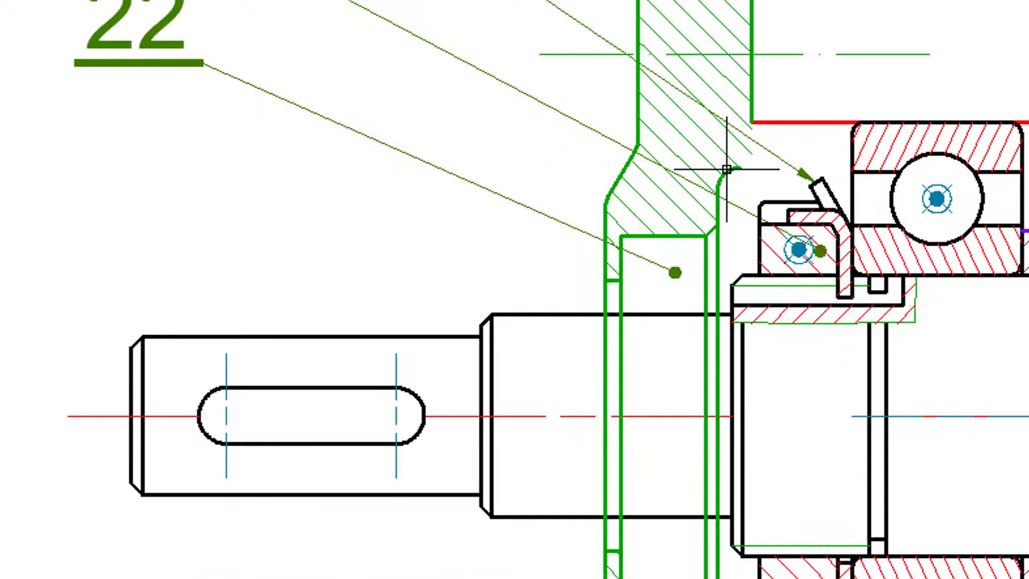
scroll(725, 169, "down", 3)
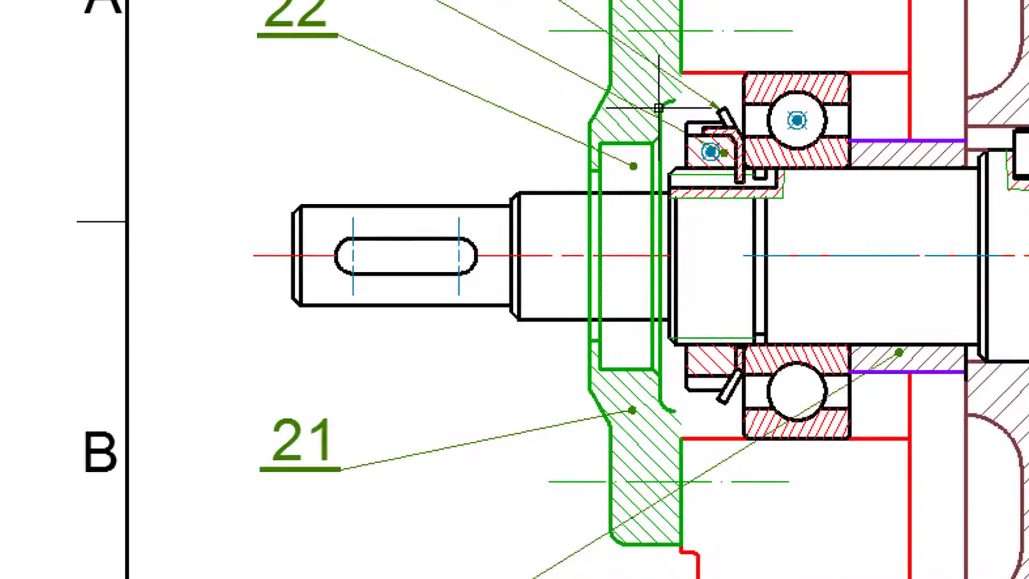
left_click(662, 132)
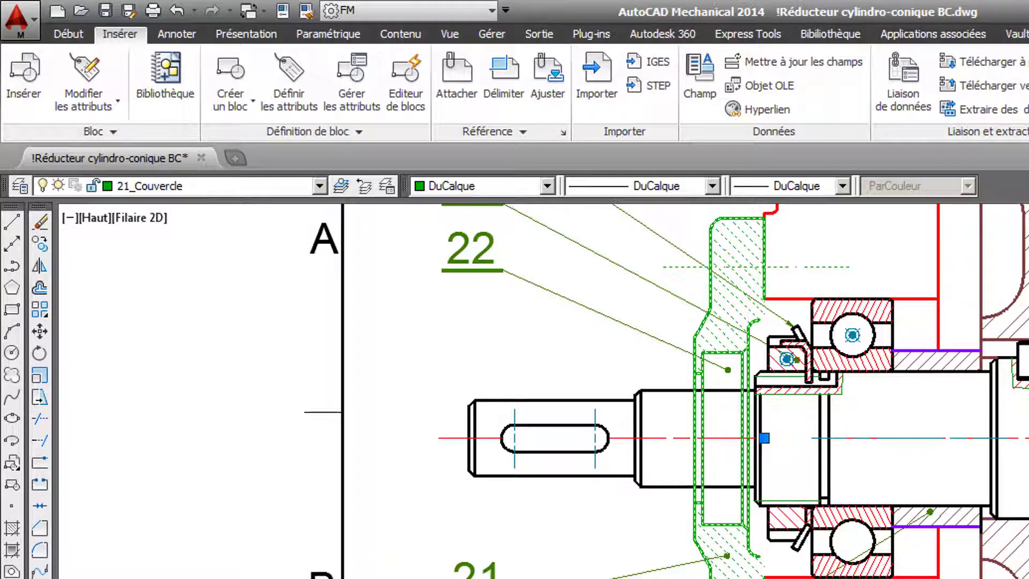
key("Escape")
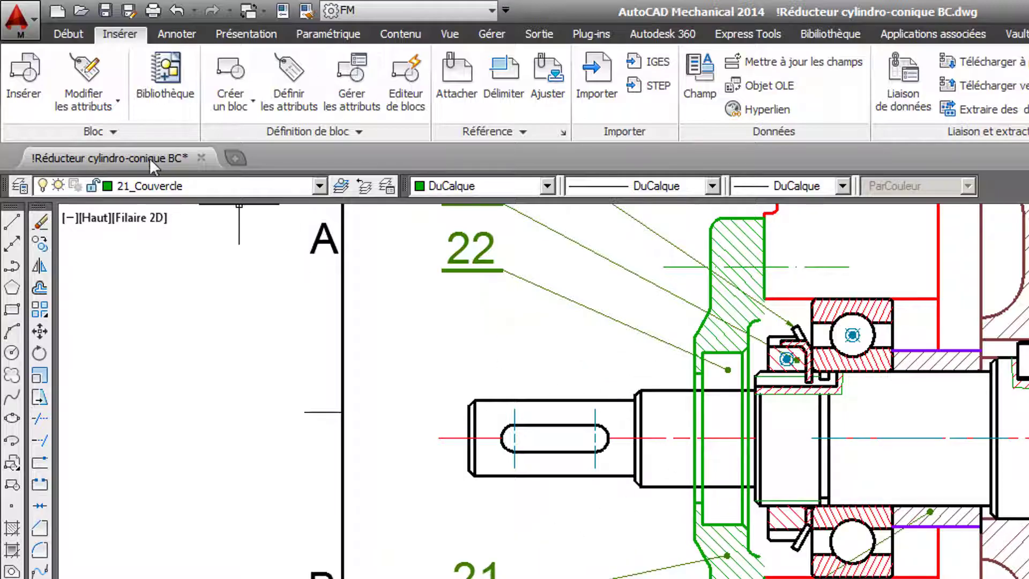
- Draw the cover's spigot with Ligne de symétrie about the shaft axis, from the inner fillet to the bearing's outer ring and back along the bore to the flange
left_click(70, 32)
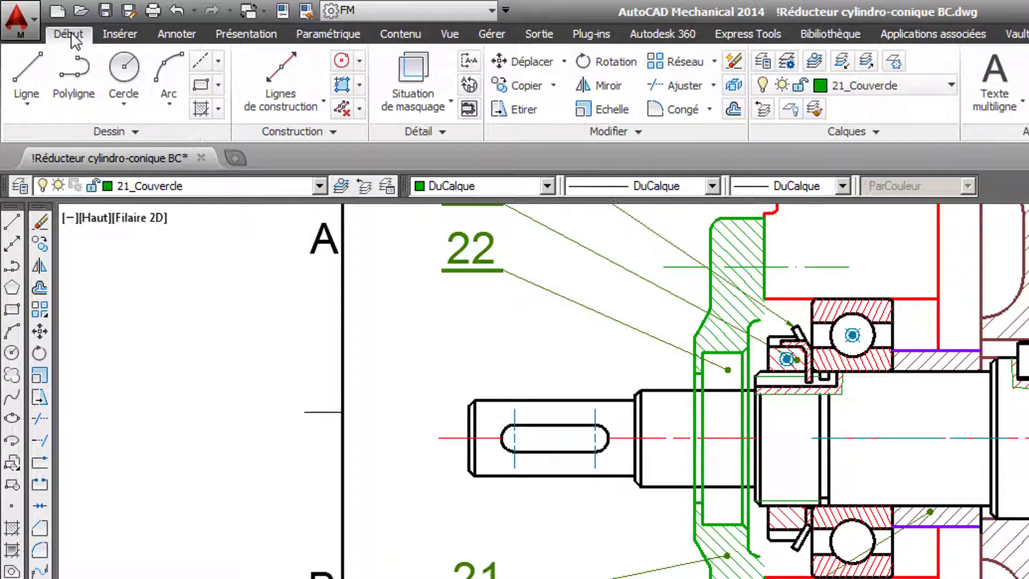
left_click(33, 101)
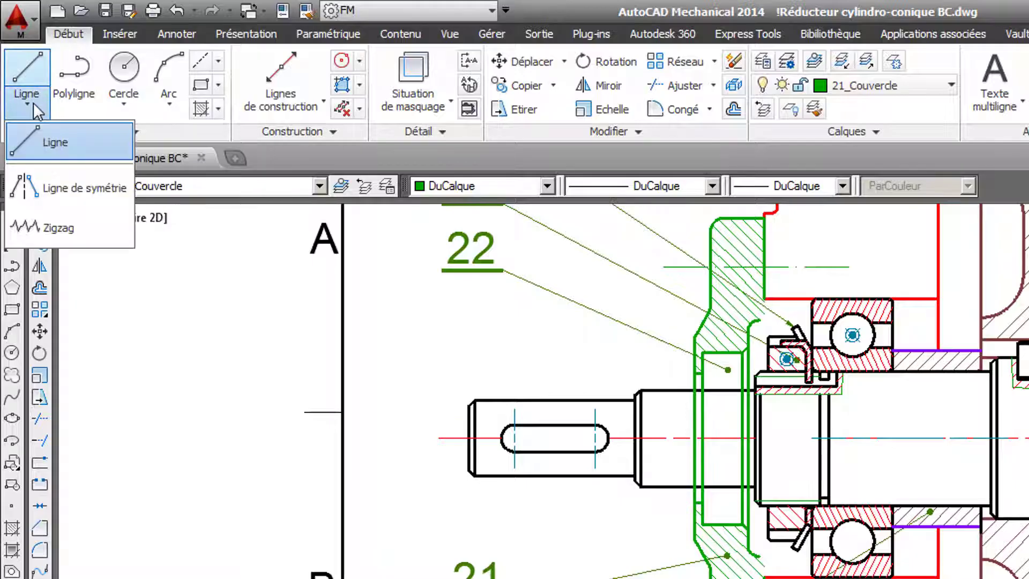
left_click(40, 187)
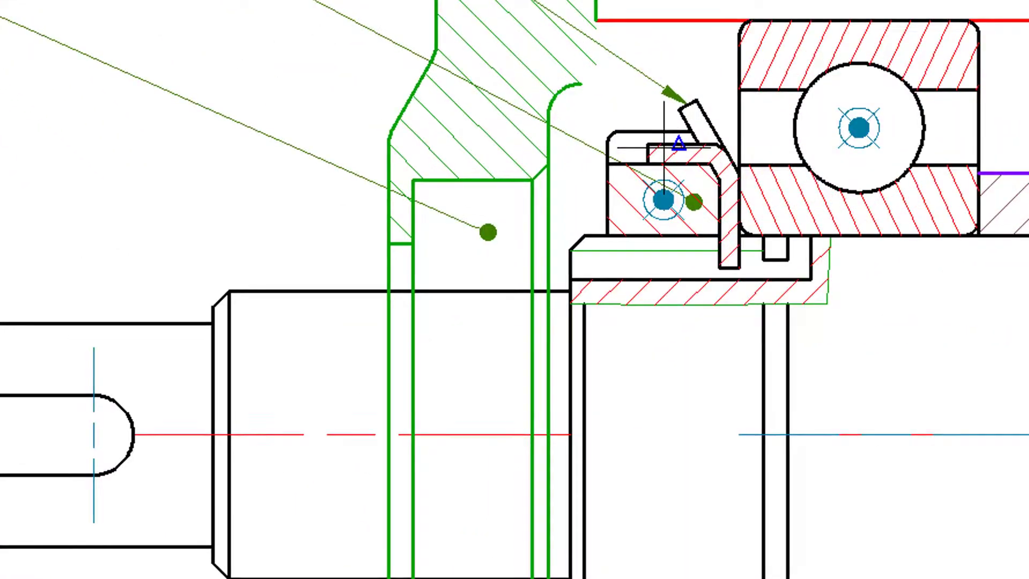
left_click(545, 437)
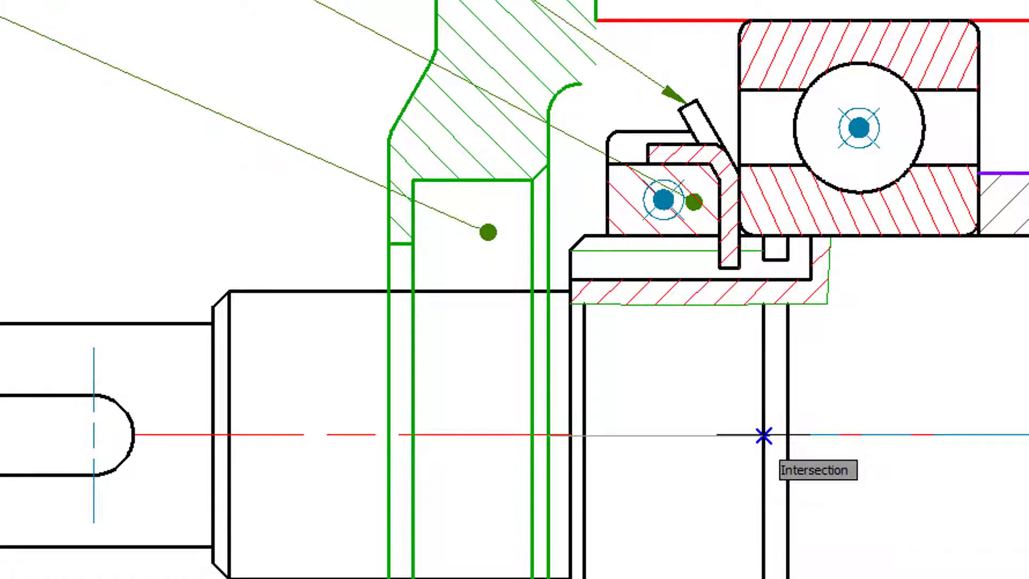
left_click(763, 435)
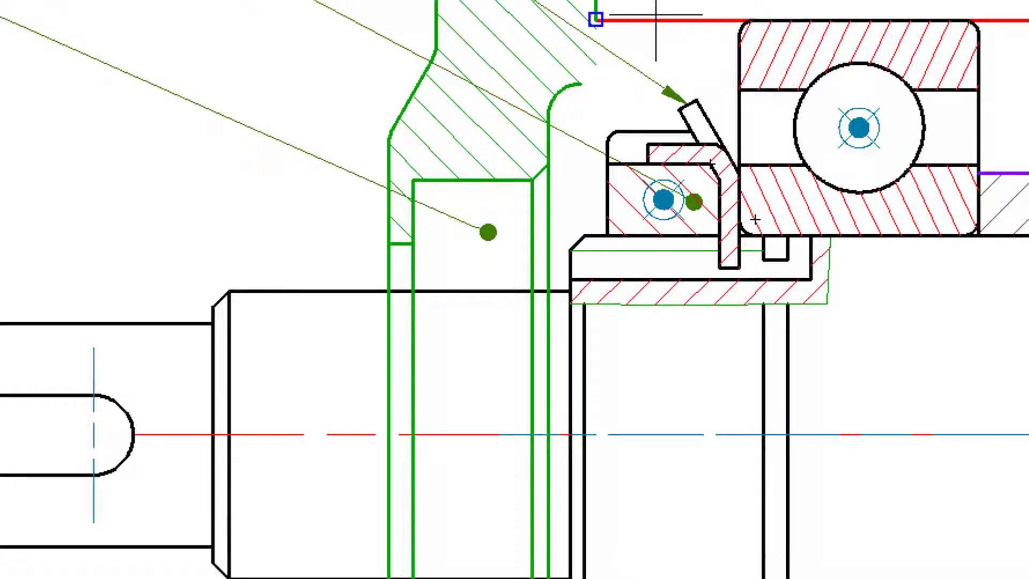
scroll(656, 15, "up", 4)
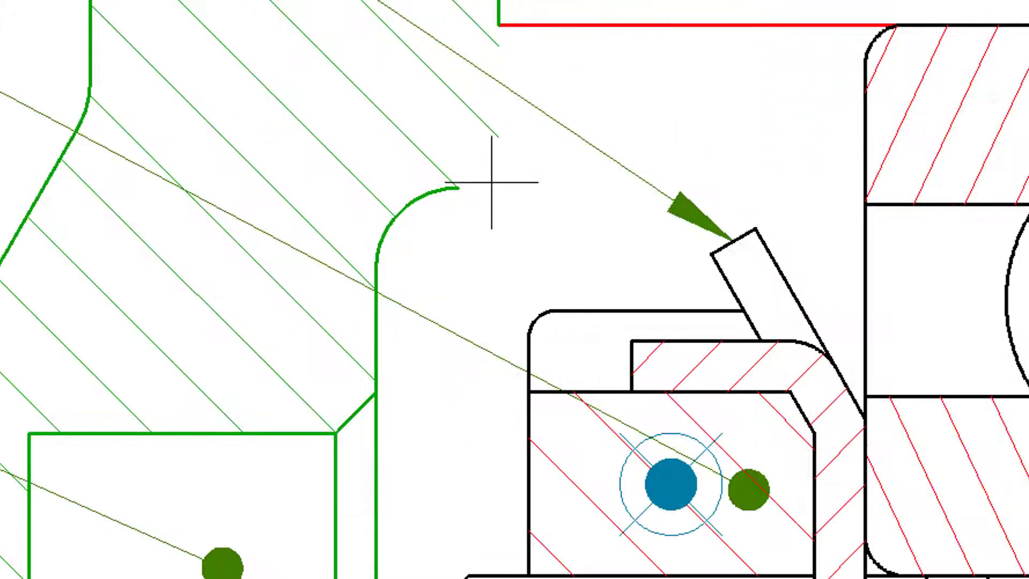
left_click(458, 188)
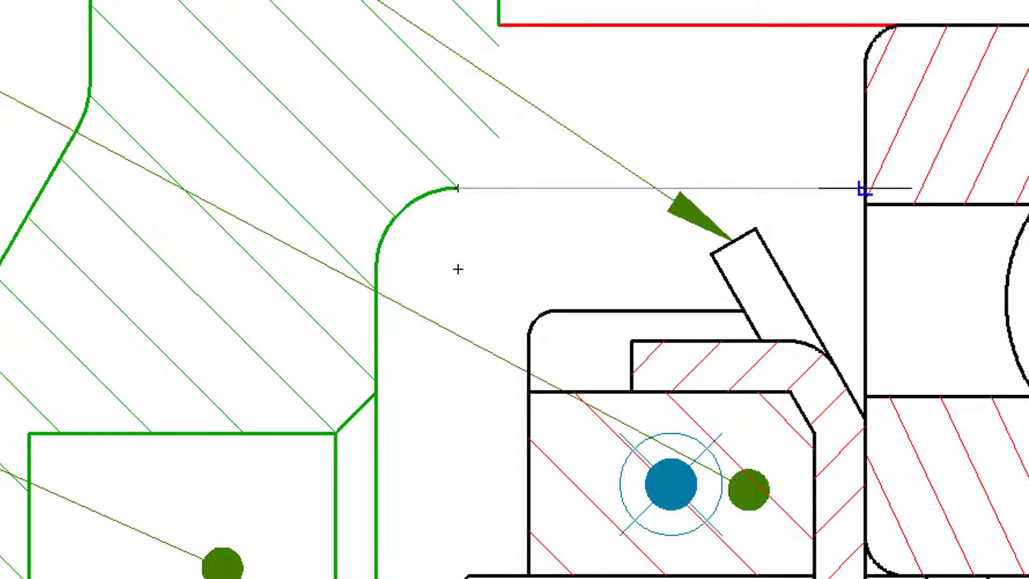
left_click(860, 189)
left_click(859, 29)
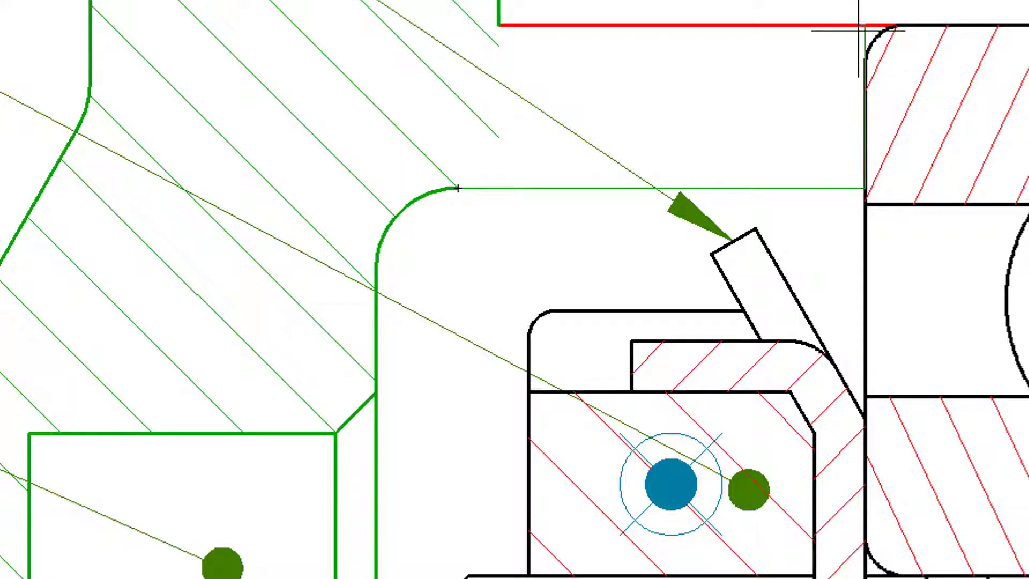
left_click(498, 24)
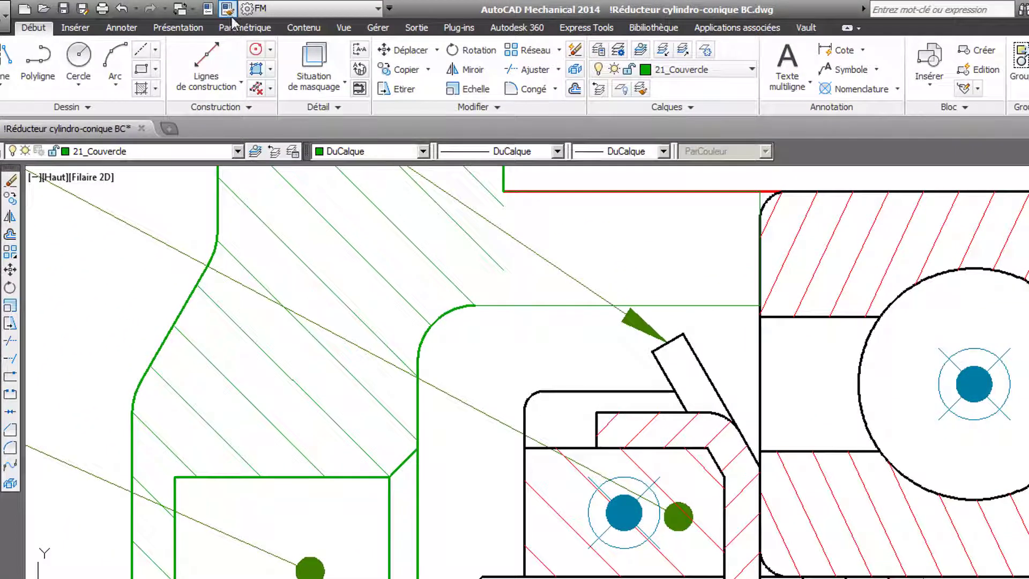
- Match the properties of the new upper and lower spigot lines to the cover's thick green outline
left_click(230, 11)
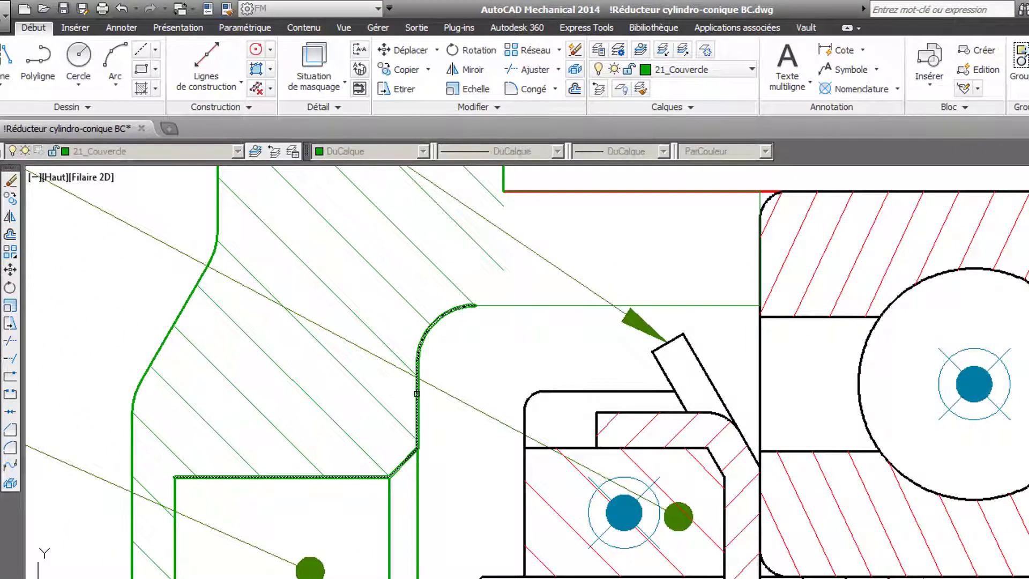
left_click(530, 305)
scroll(592, 472, "down", 4)
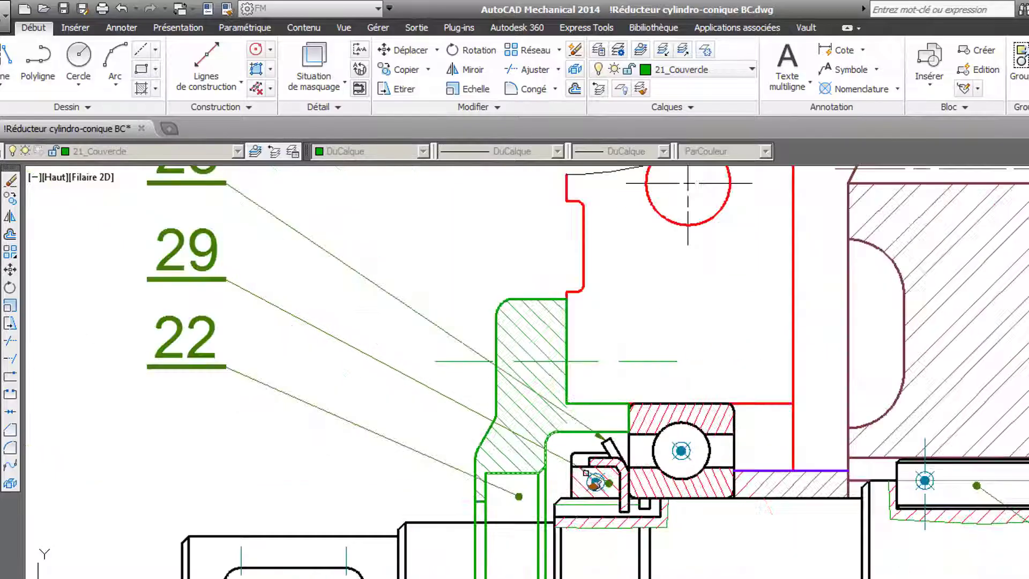
middle_click_drag(552, 346, 551, 305)
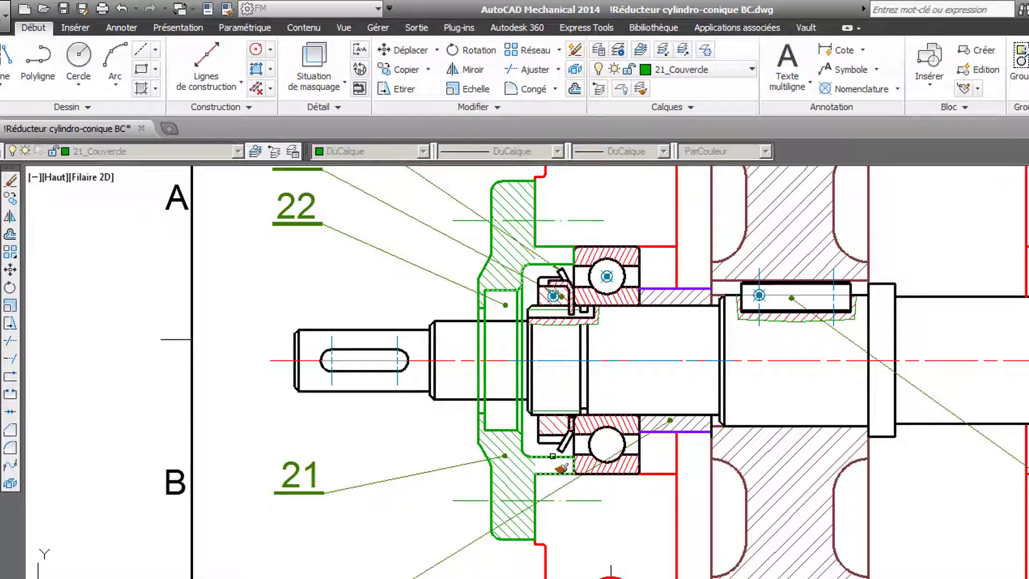
key("Escape")
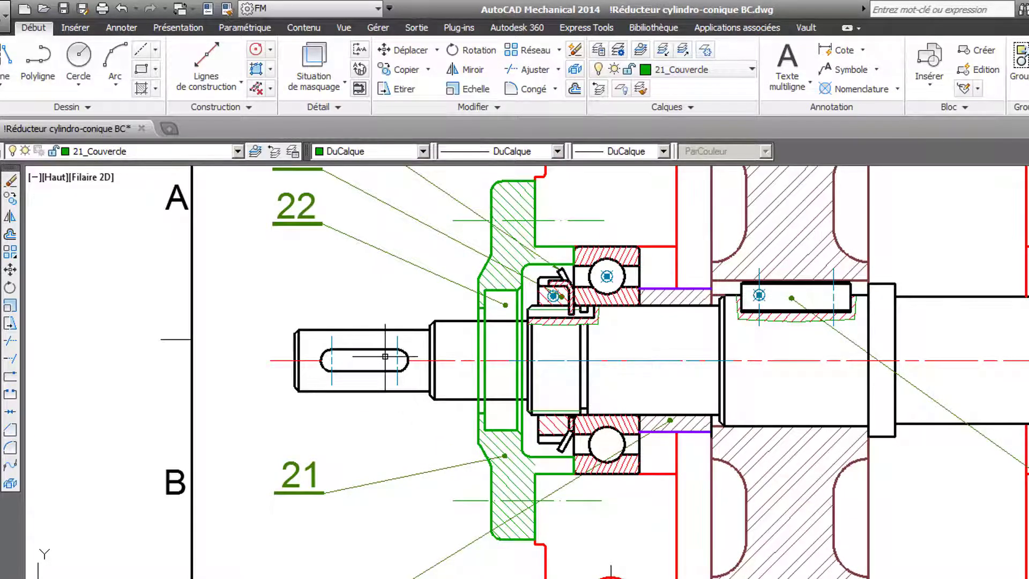
scroll(548, 247, "up", 4)
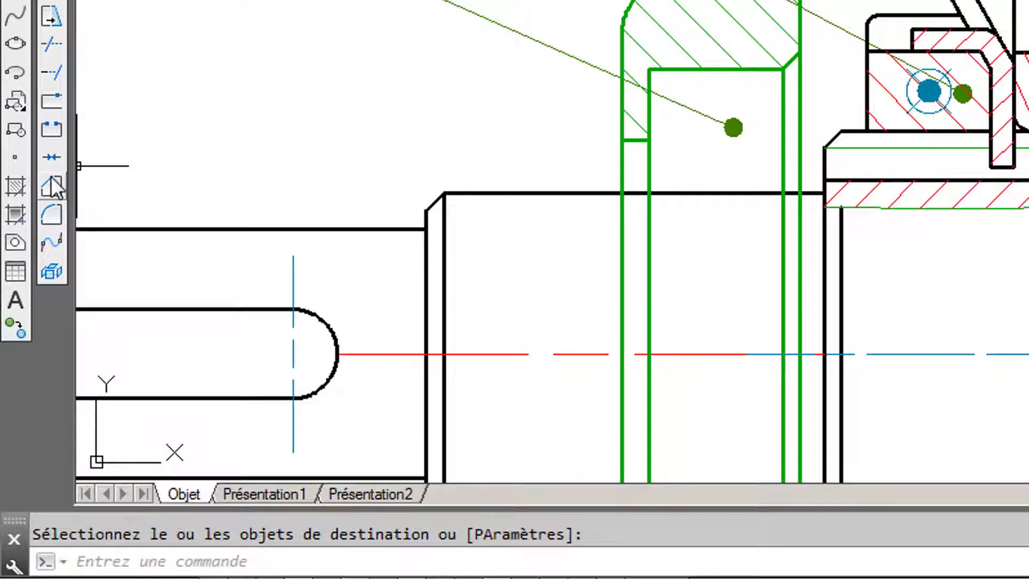
- Chamfer the upper outer corner of the cover's spigot beside the bearing with both distances at 1.5
left_click(52, 187)
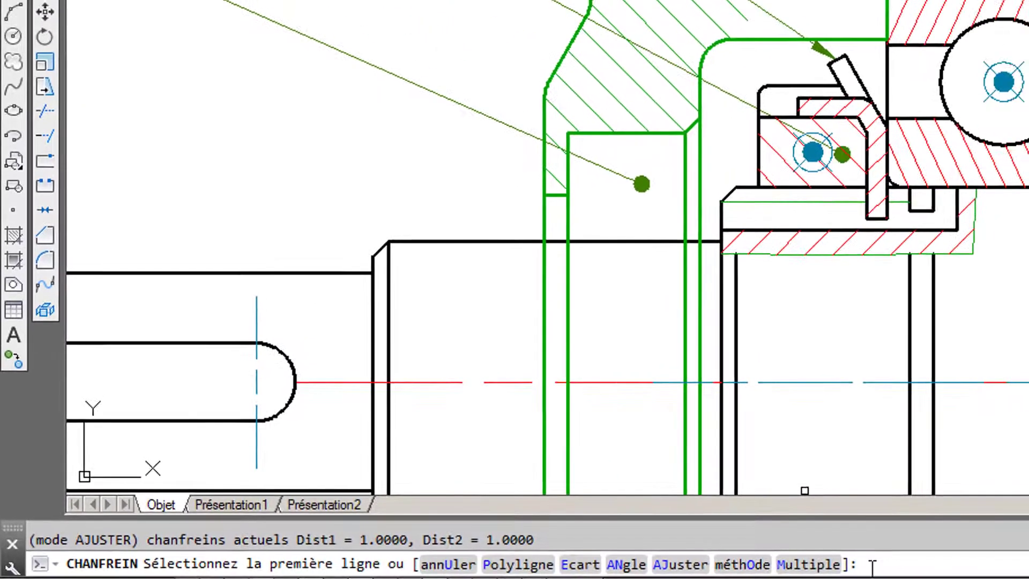
left_click(589, 564)
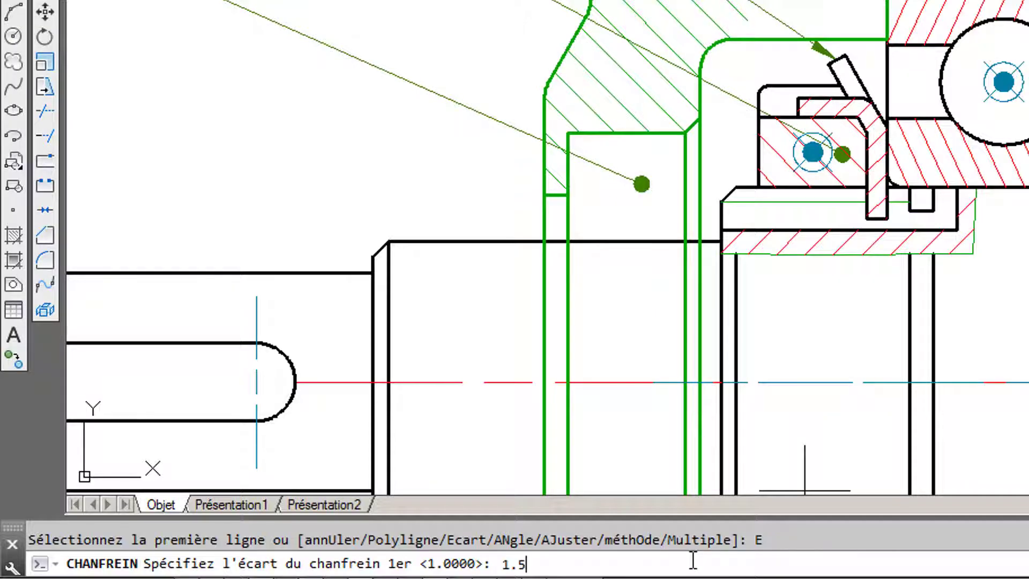
type("1.5")
key("Return")
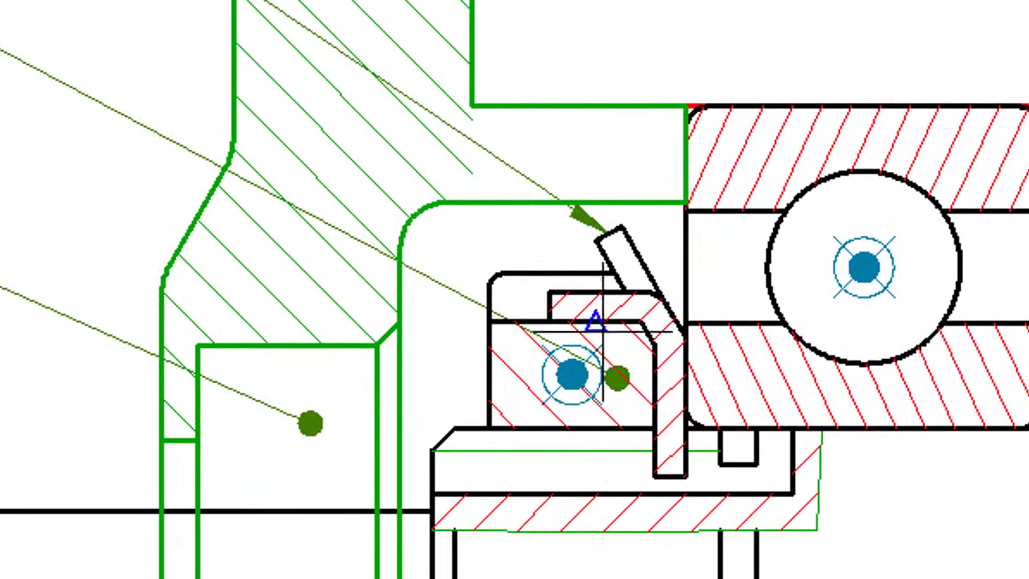
key("Return")
scroll(661, 106, "up", 5)
left_click(660, 109)
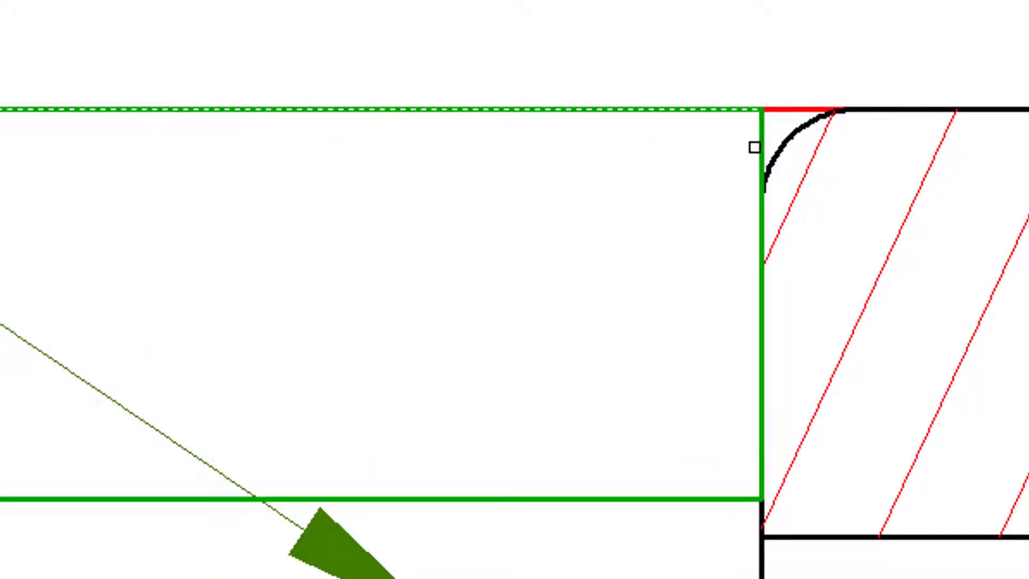
left_click(762, 122)
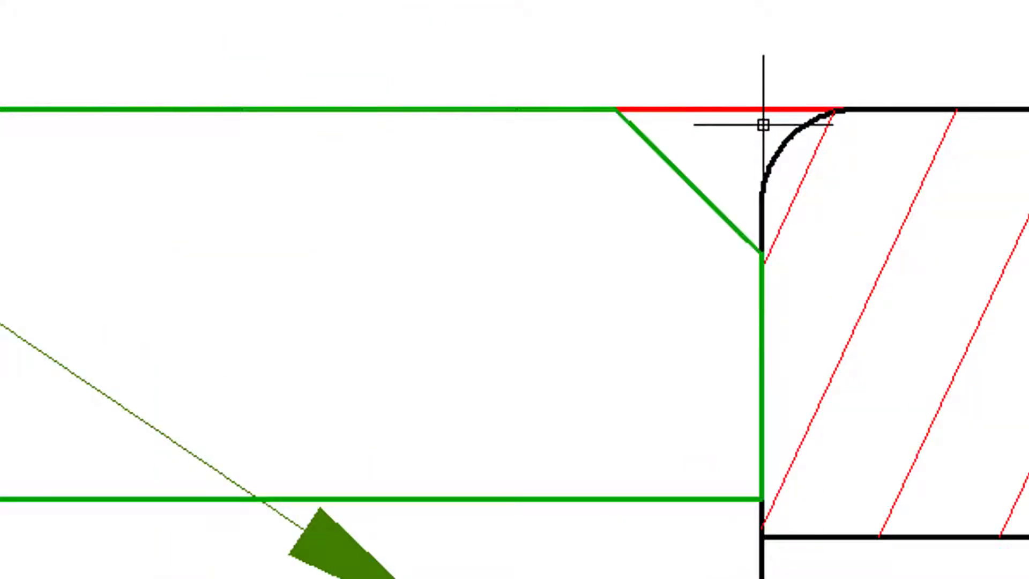
- Chamfer the lower outer corner of the cover's spigot with the same 1.5 distances
scroll(636, 523, "down", 4)
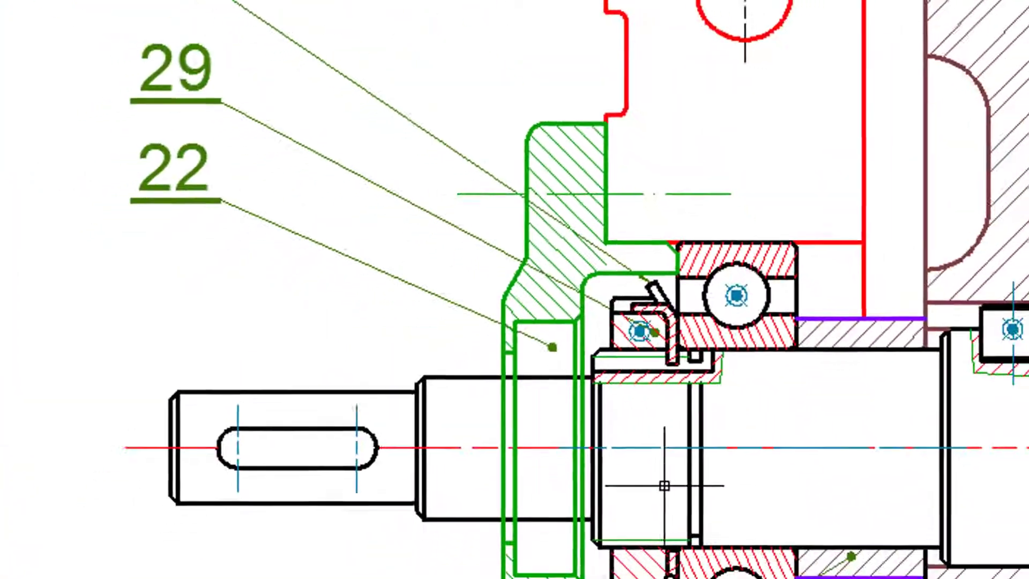
scroll(646, 138, "up", 4)
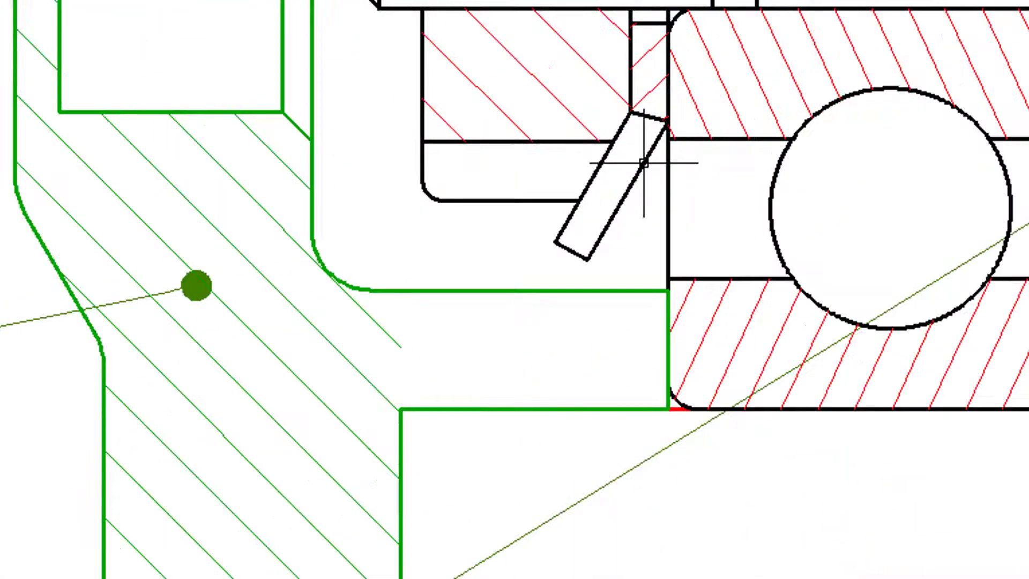
scroll(671, 382, "up", 4)
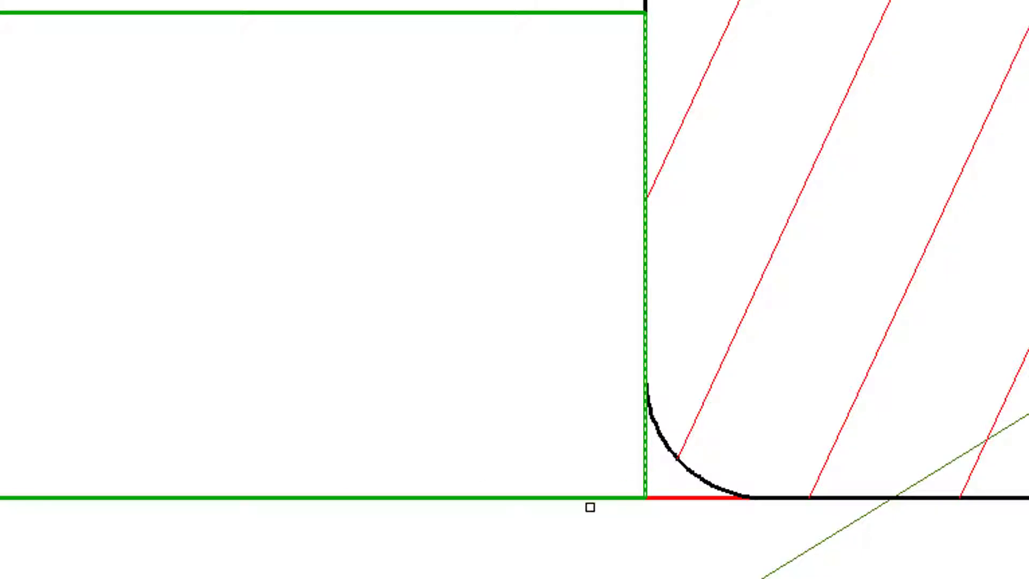
left_click(588, 496)
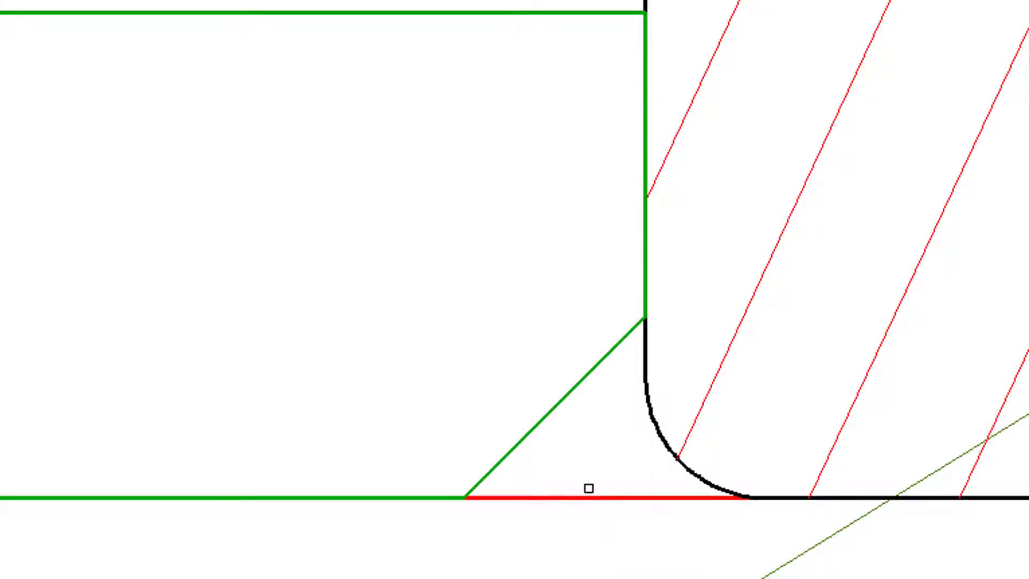
scroll(588, 495, "down", 5)
mouse_move(595, 46)
middle_mouse_down()
mouse_move(635, 269)
mouse_move(617, 110)
mouse_move(606, 209)
middle_mouse_up()
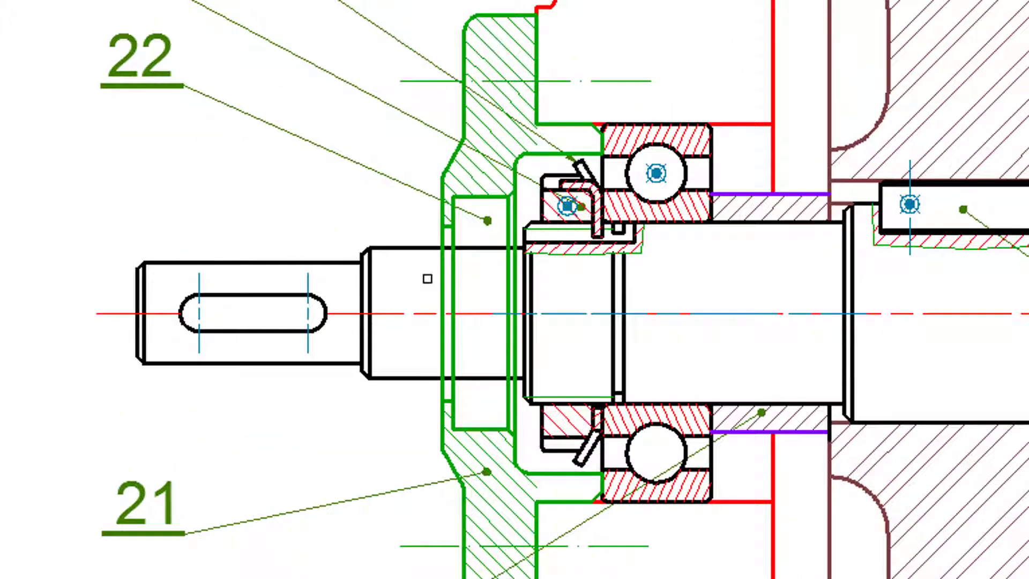
- Trim the cover's vertical lines crossing the shaft, using the shaft's upper and lower edges as cutting edges
scroll(481, 308, "up", 5)
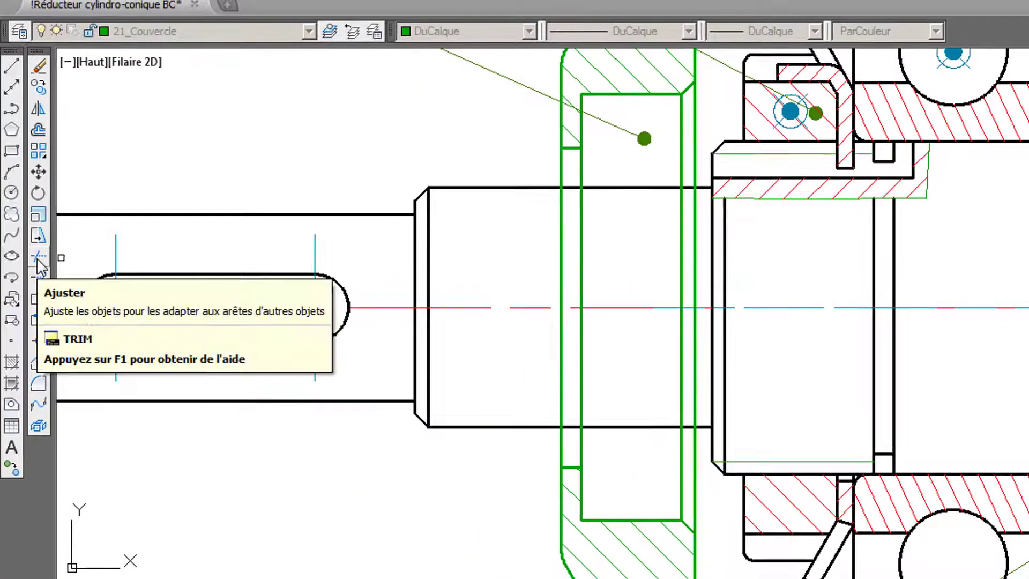
left_click(38, 259)
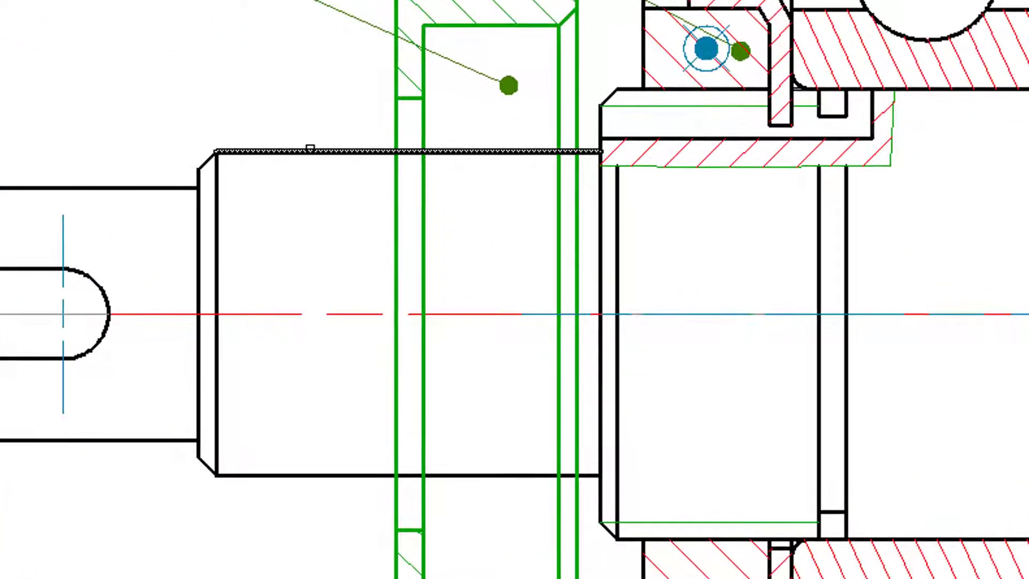
left_click(497, 185)
left_click(326, 476)
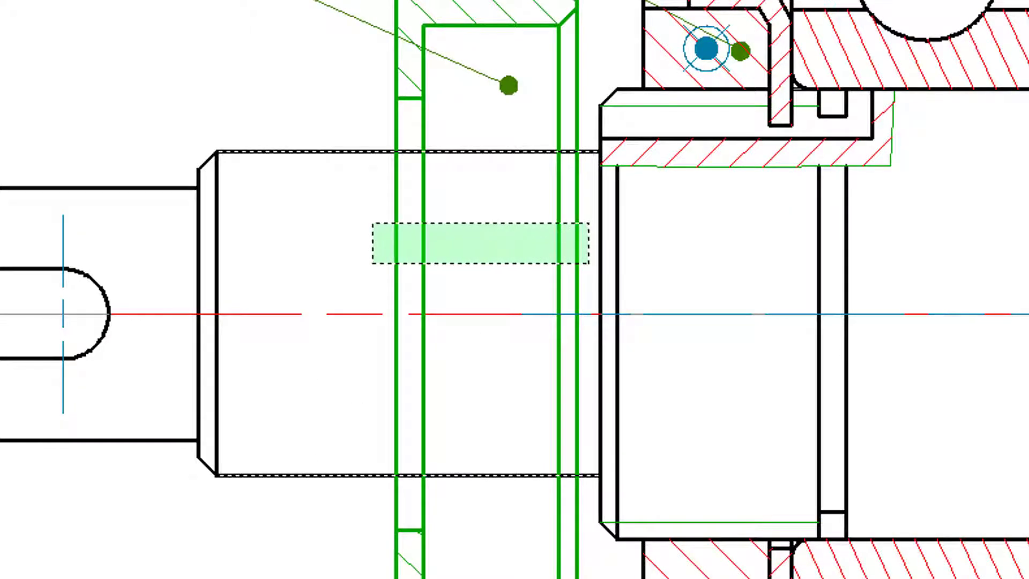
left_click(371, 222)
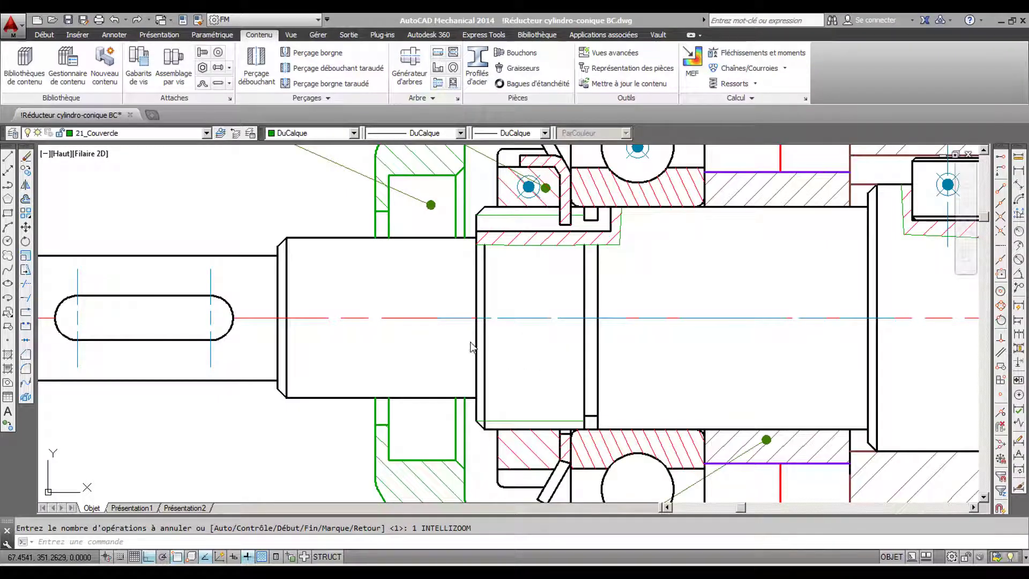
- Move the cover's existing hatch along the shaft axis to the end of the keyway, clear of the outline
scroll(469, 347, "down", 2)
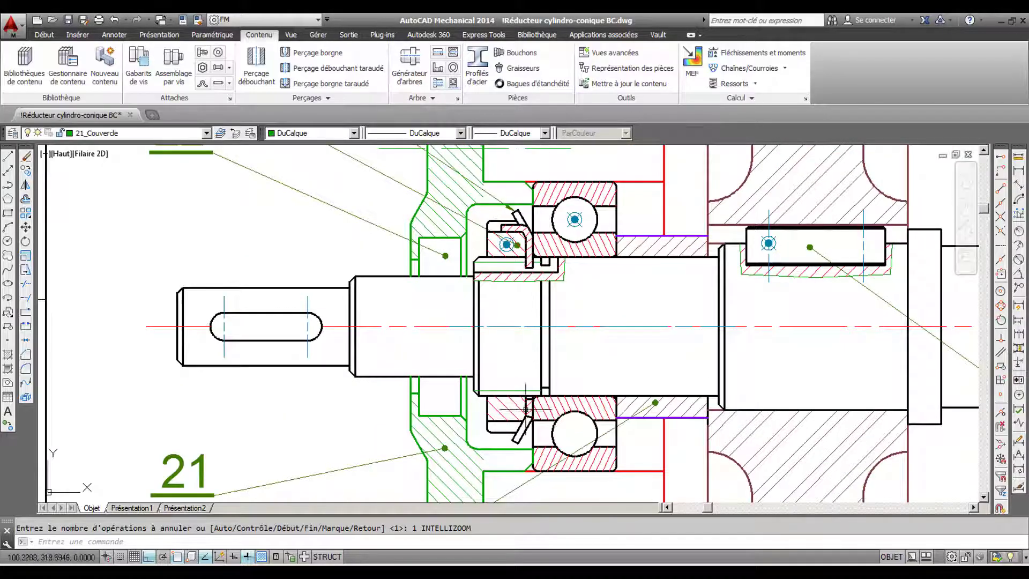
left_click(430, 222)
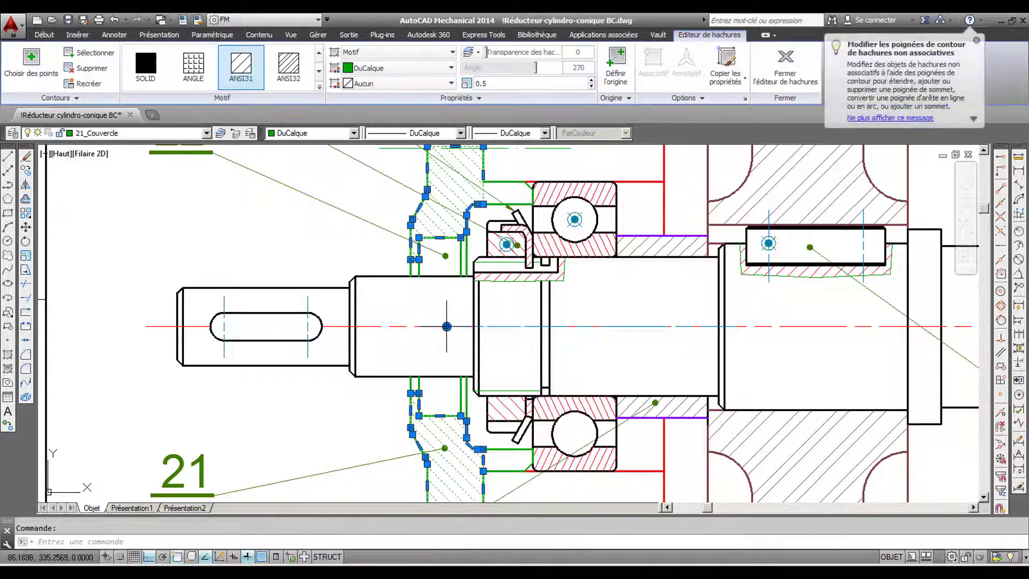
left_click(446, 326)
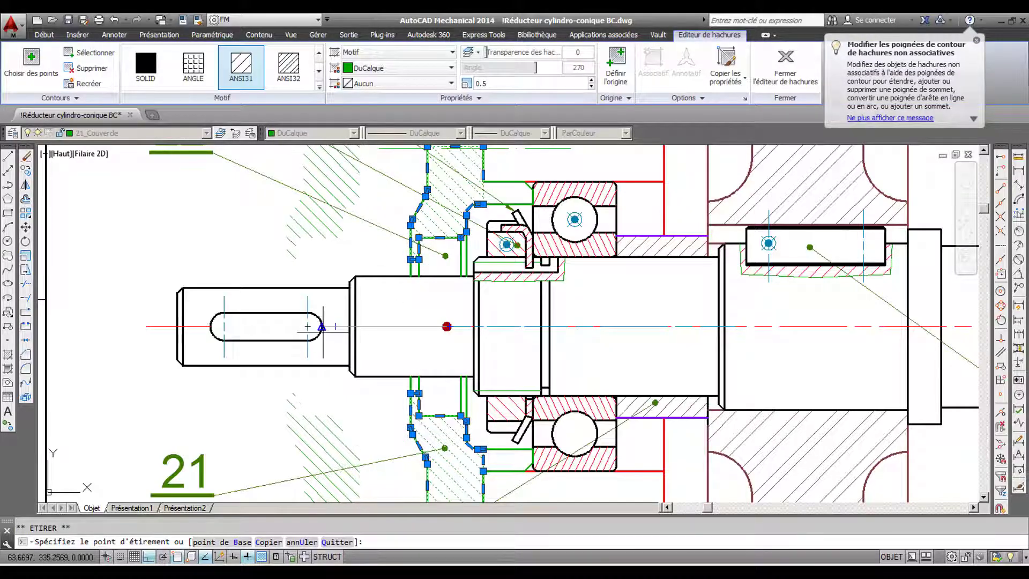
left_click(321, 326)
key("Escape")
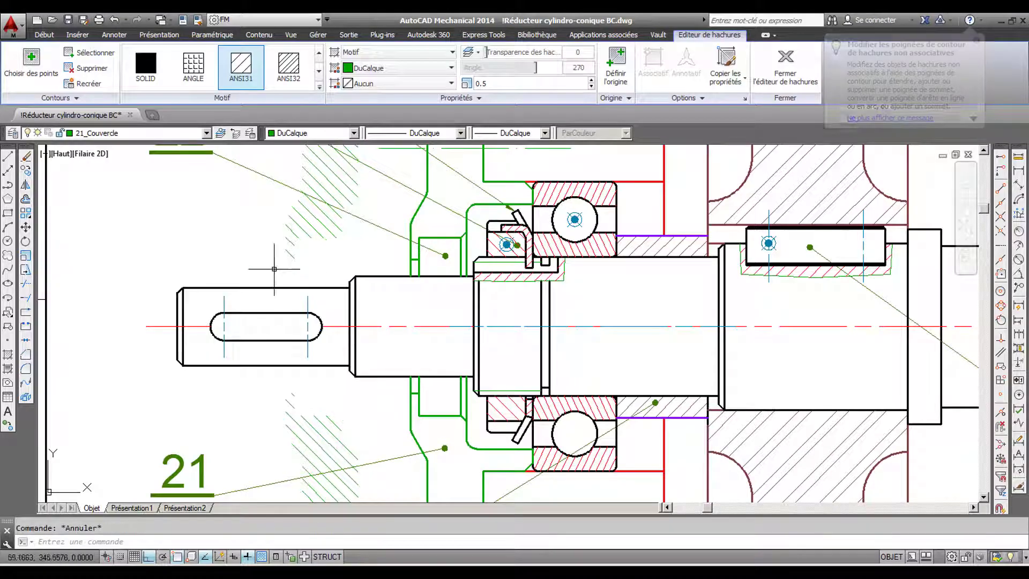
- Hatch the cover's upper and lower sections including the spigot with the displaced hatch's properties, and delete that displaced hatch
left_click(7, 355)
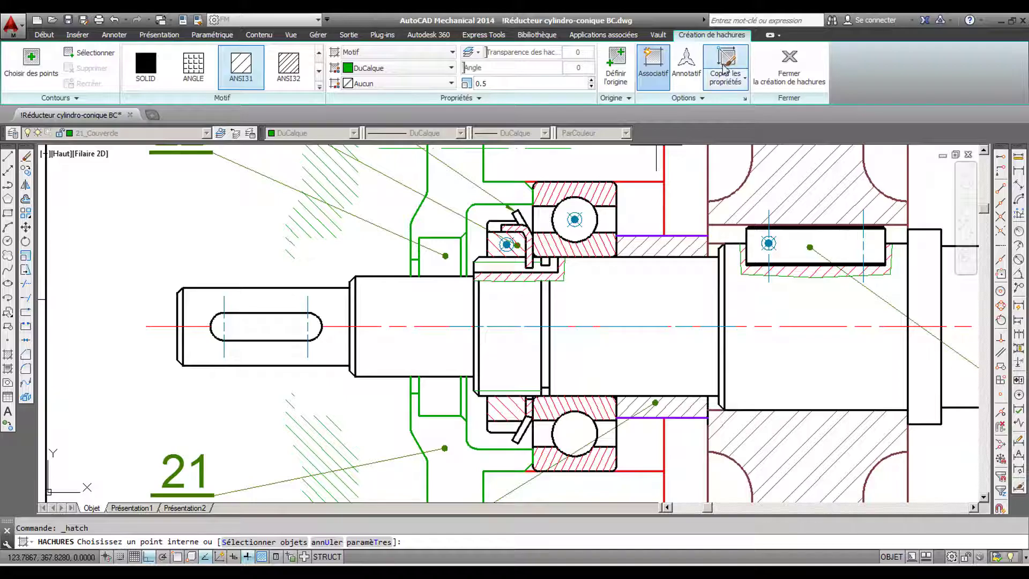
left_click(724, 70)
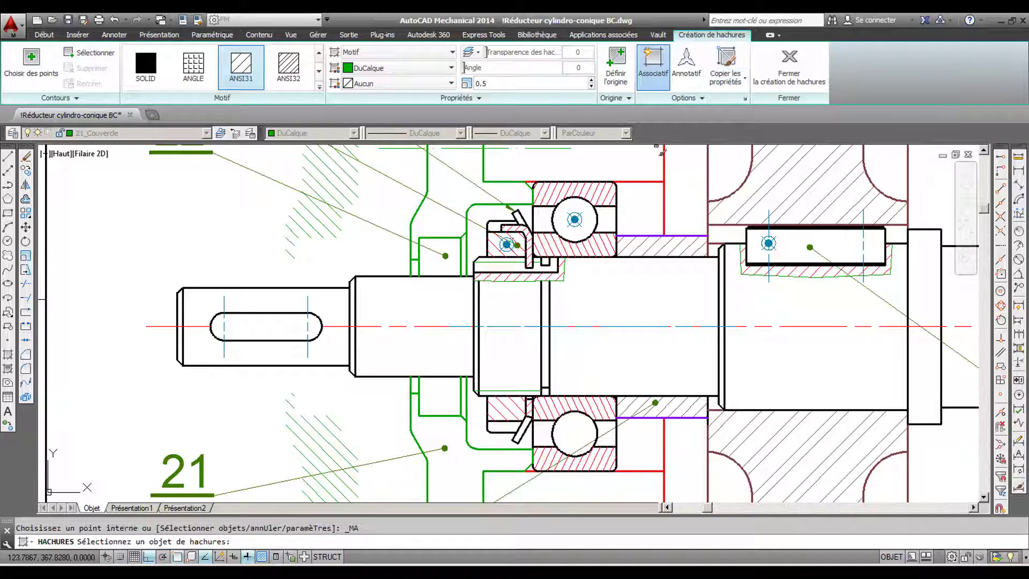
left_click(339, 229)
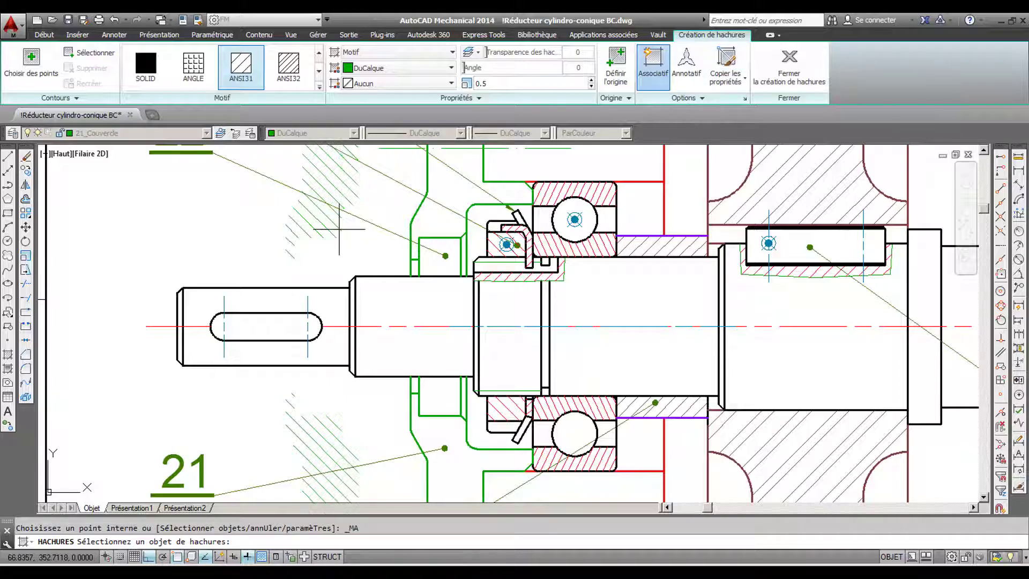
scroll(462, 168, "down", 4)
left_click(465, 158)
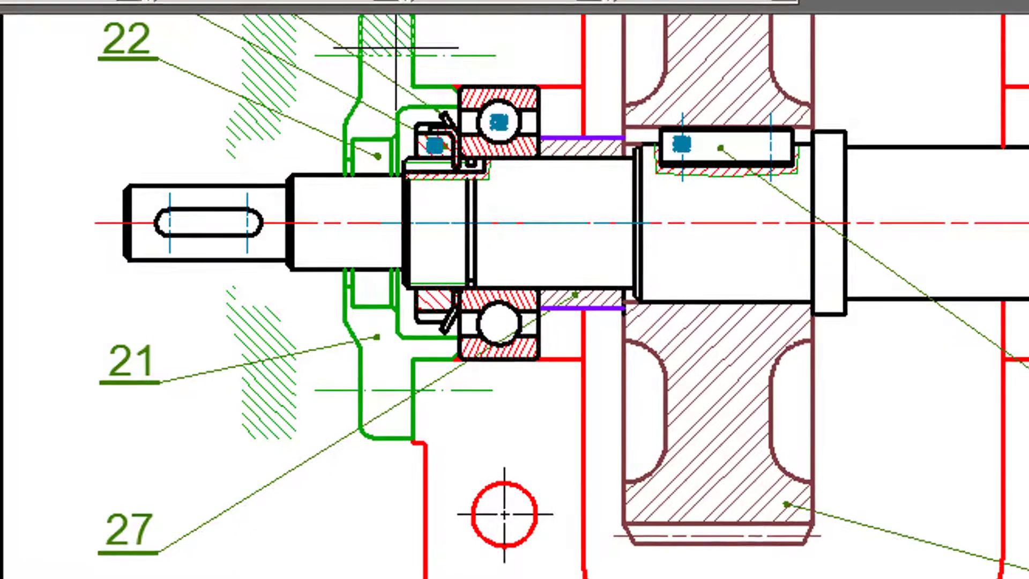
left_click(395, 80)
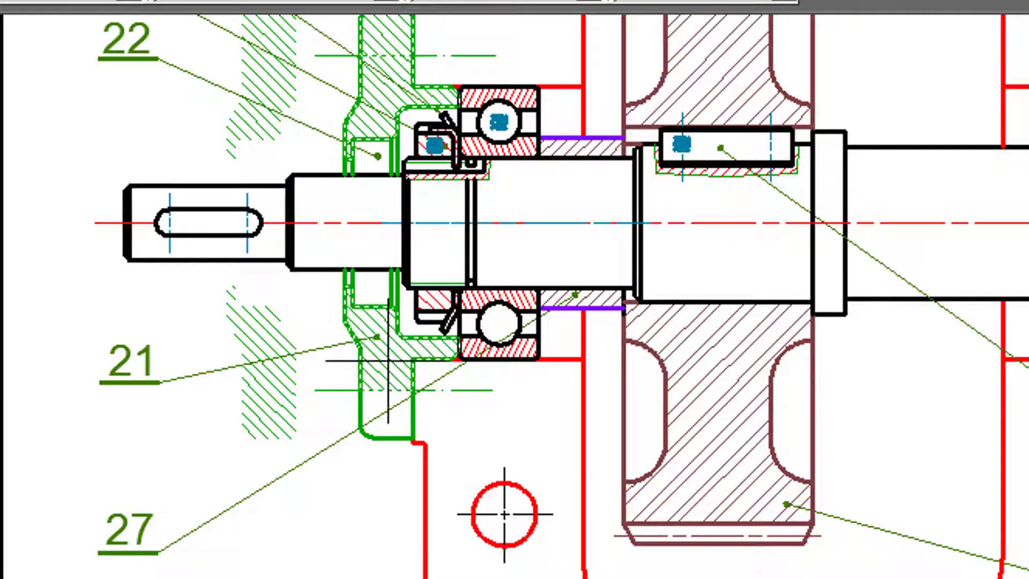
left_click(383, 408)
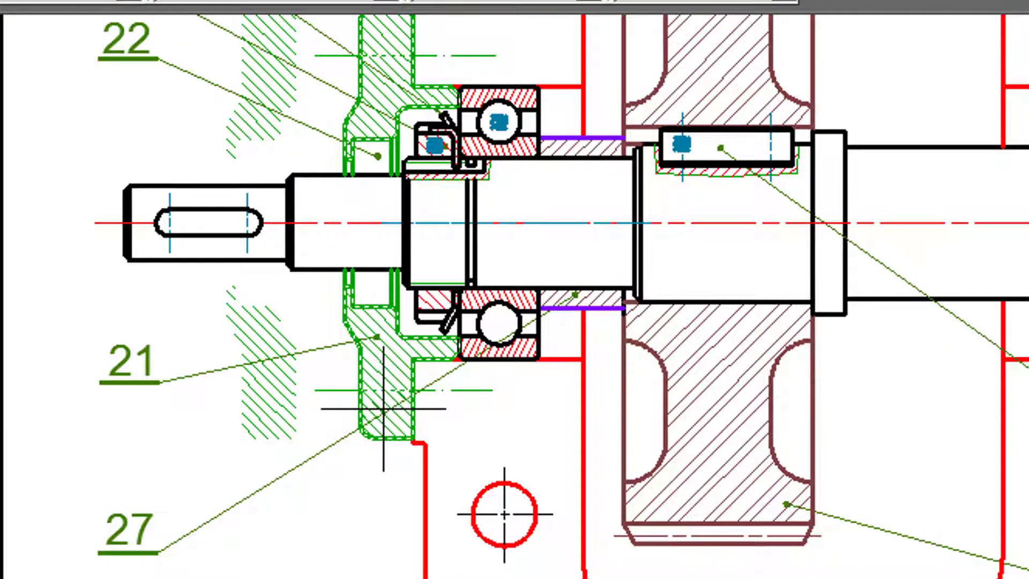
key("Return")
left_click(289, 406)
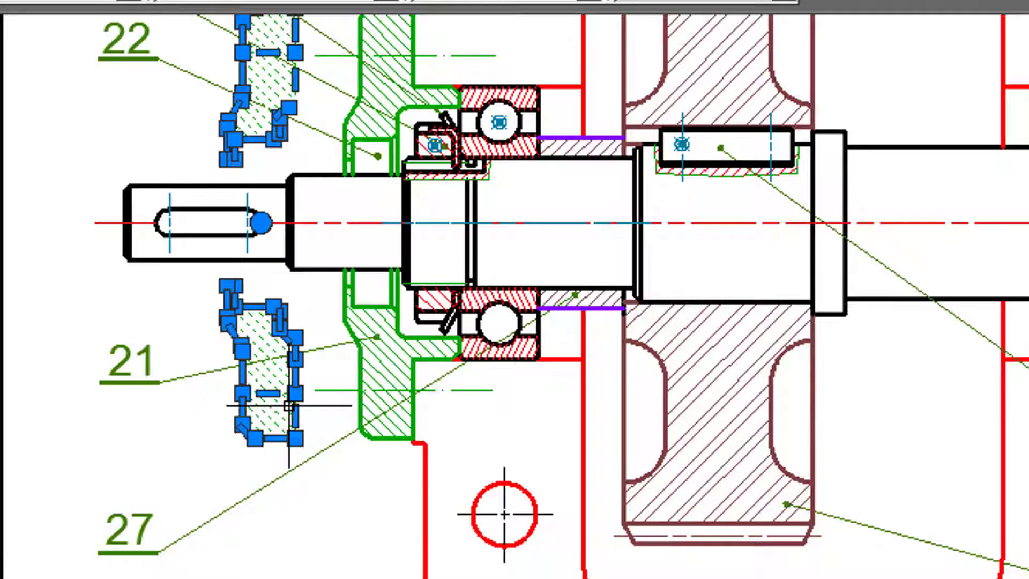
key("Delete")
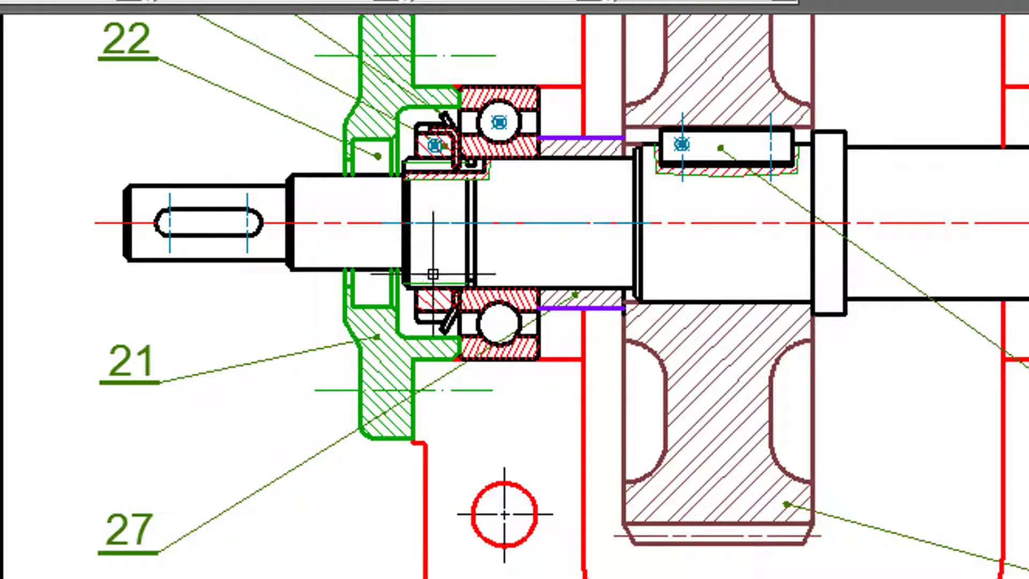
- Insert a PAULSTRA IE 18 x 32 x 7 shaft seal around the shaft, against the inner face of the cover's recess
scroll(421, 237, "up", 5)
middle_click_drag(426, 185, 466, 402)
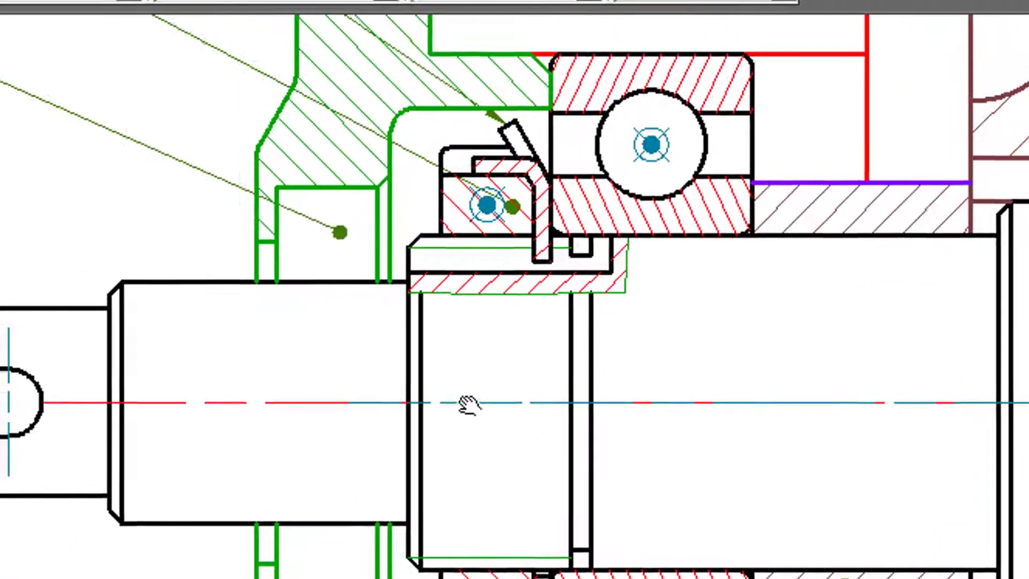
scroll(466, 401, "up", 2)
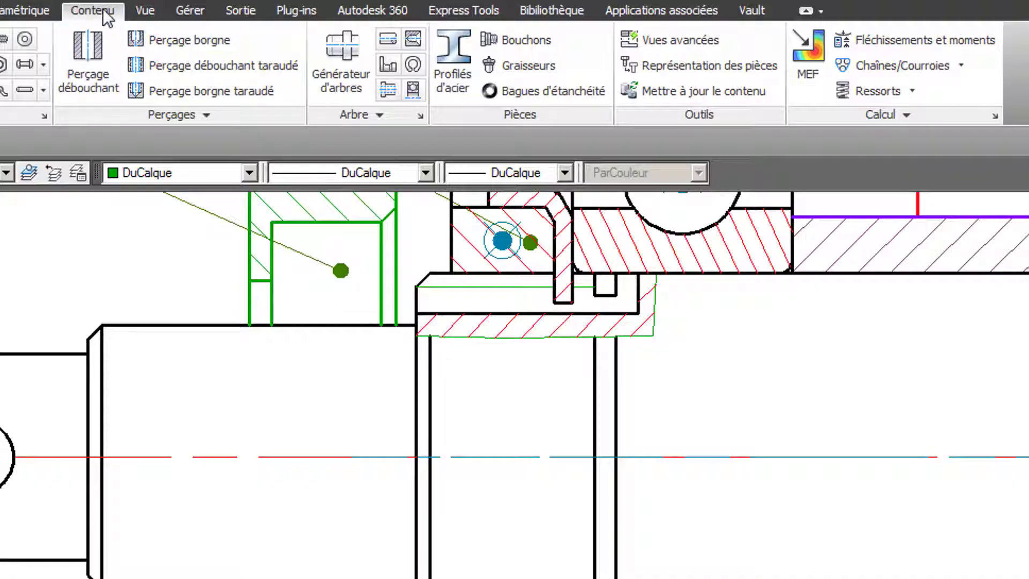
left_click(362, 119)
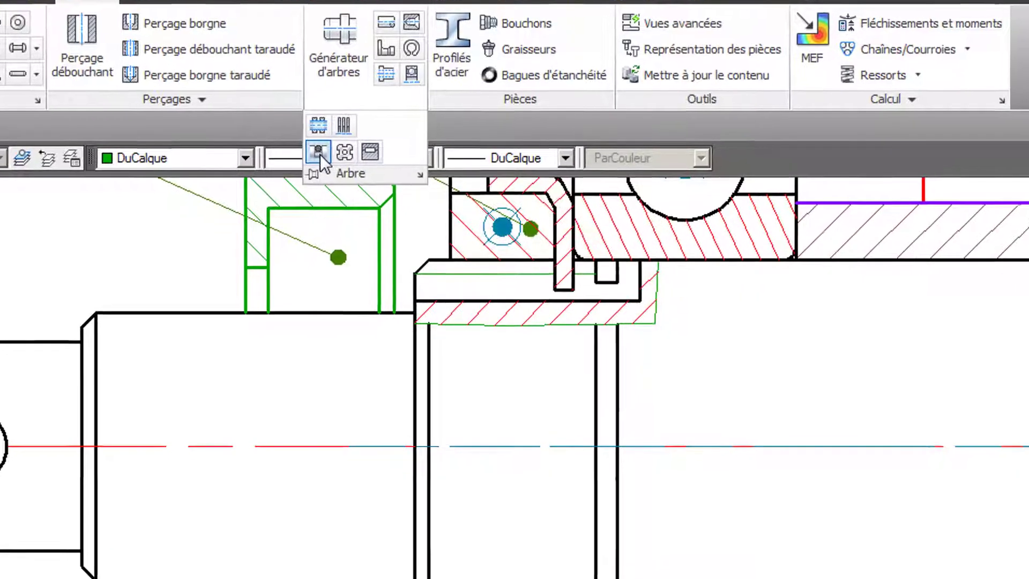
left_click(321, 167)
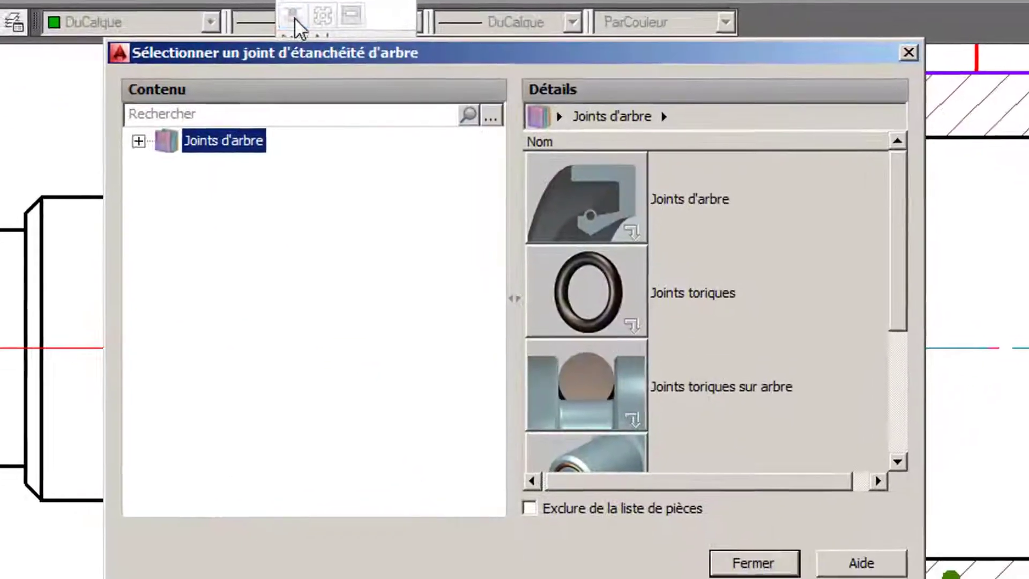
double_click(595, 154)
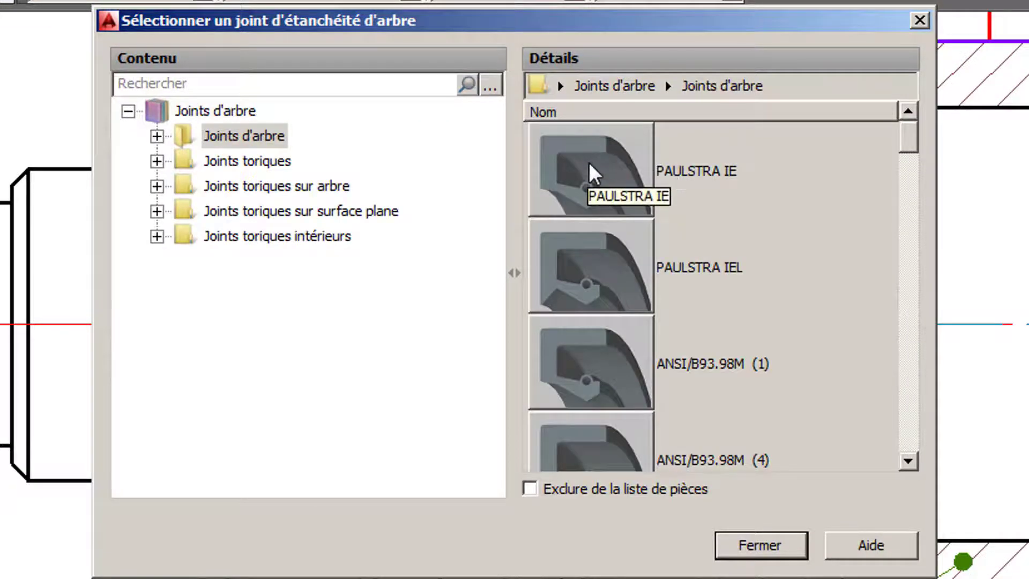
double_click(588, 162)
double_click(589, 163)
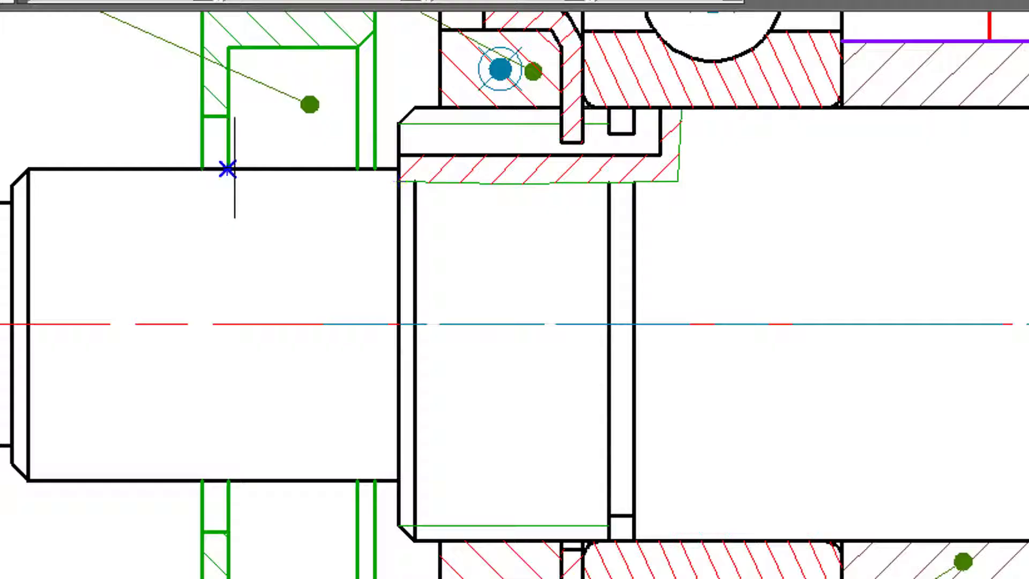
left_click(234, 167)
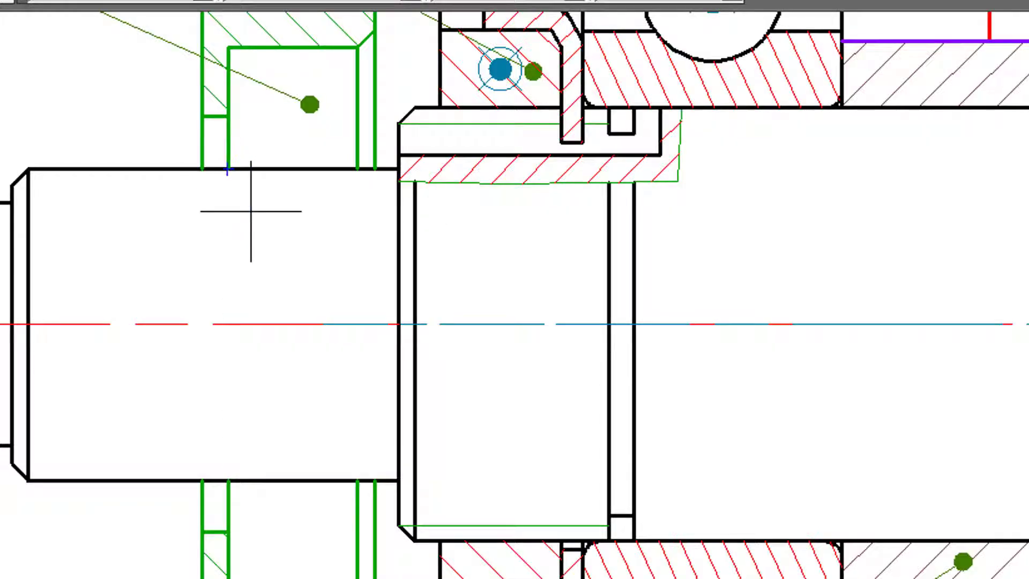
left_click(308, 325)
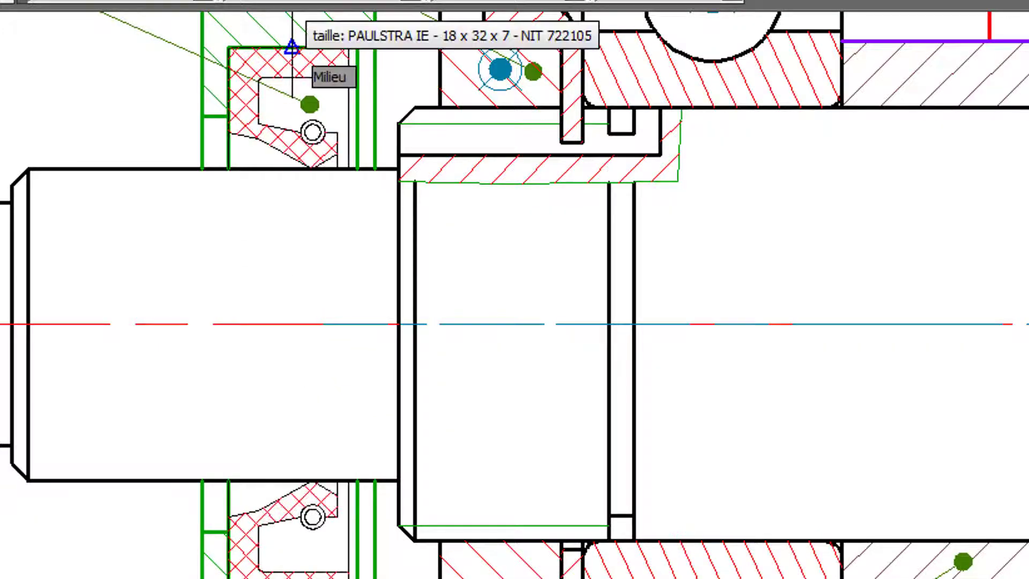
left_click(292, 48)
scroll(313, 196, "down", 2)
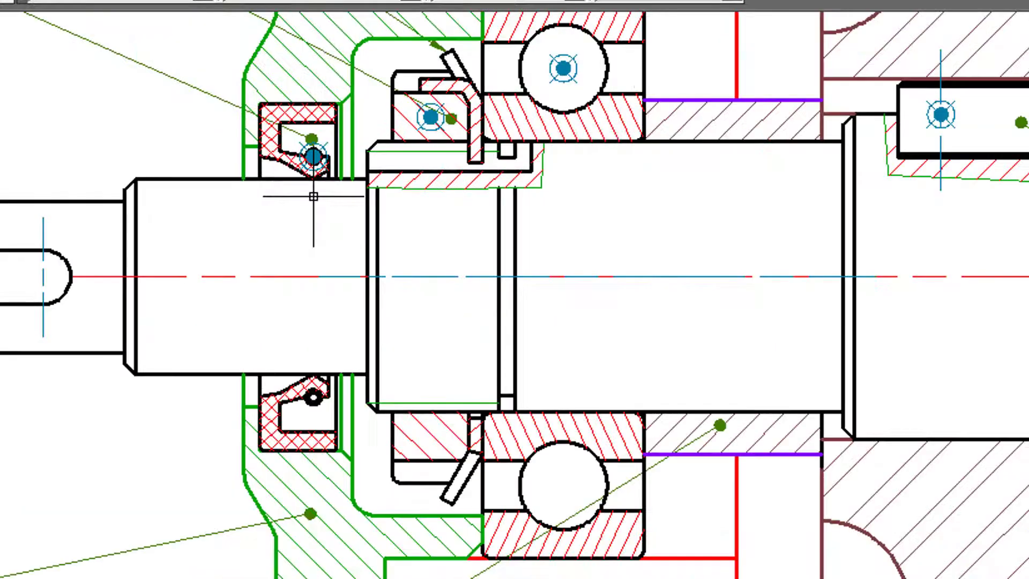
- Add a vertical dimension across the shaft's diameter at the bearing seat beside the circlip, placing its line within the bearing width
scroll(313, 196, "down", 2)
scroll(314, 196, "down", 2)
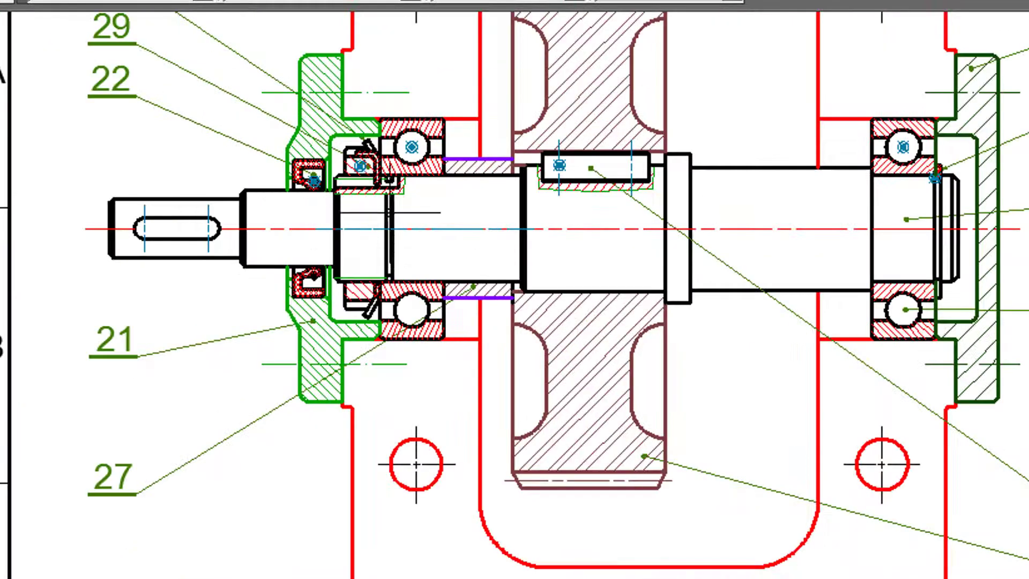
mouse_move(601, 257)
middle_mouse_down()
mouse_move(372, 260)
mouse_move(351, 264)
mouse_move(360, 276)
middle_mouse_up()
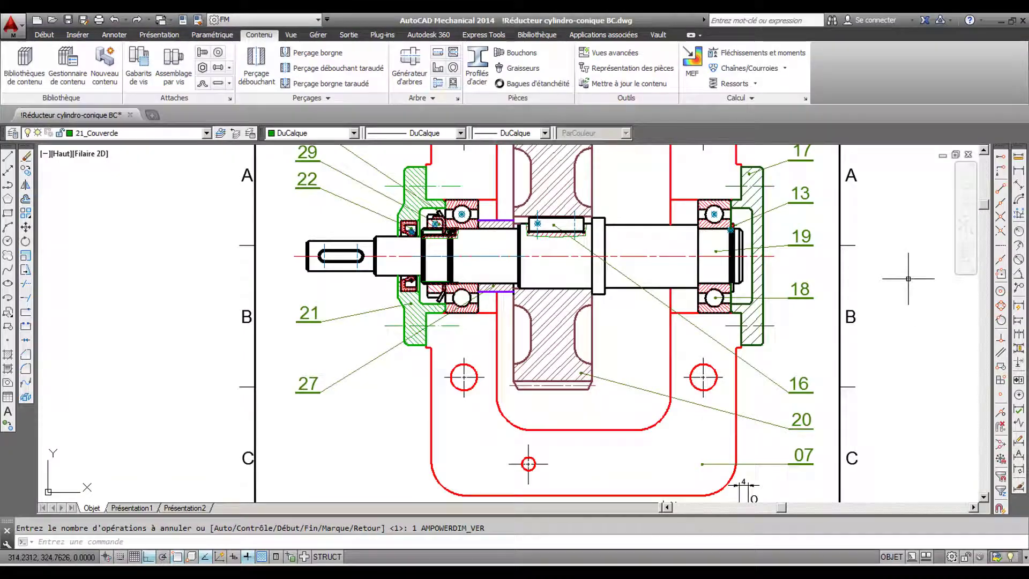
scroll(909, 278, "up", 1)
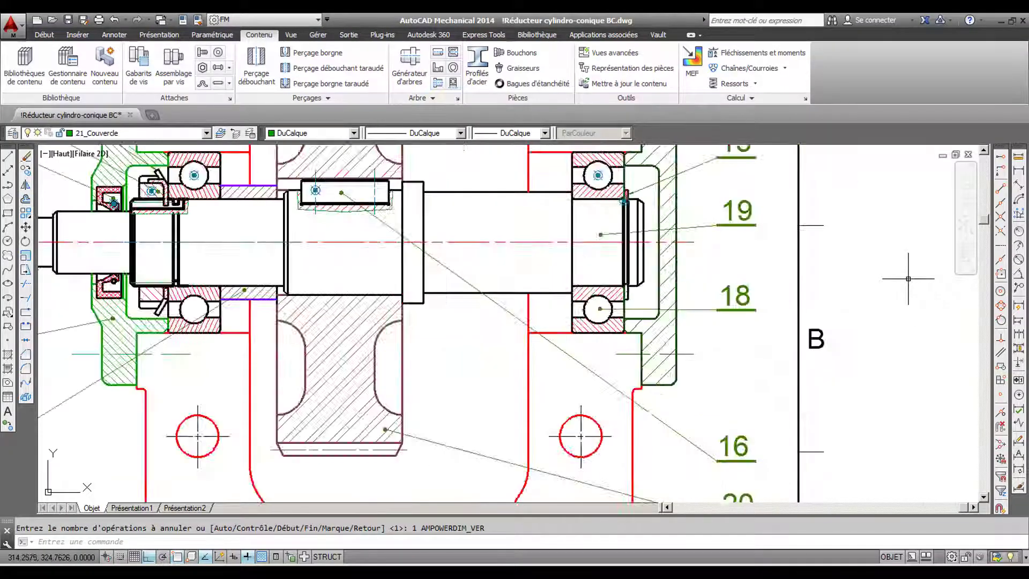
scroll(867, 263, "up", 2)
mouse_move(868, 264)
middle_mouse_down()
mouse_move(896, 366)
mouse_move(1028, 373)
mouse_move(1028, 361)
middle_mouse_up()
left_click(114, 36)
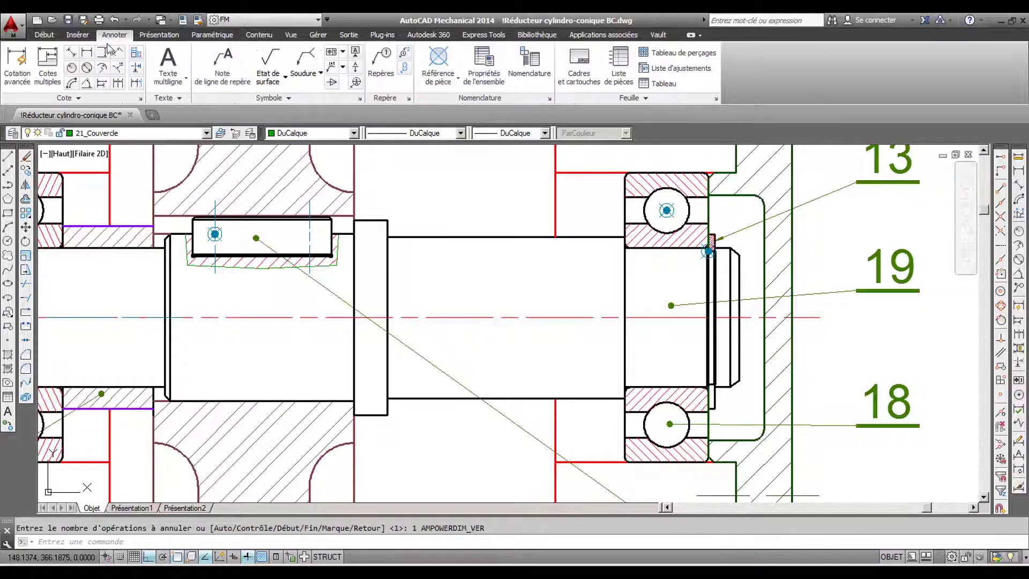
left_click(102, 53)
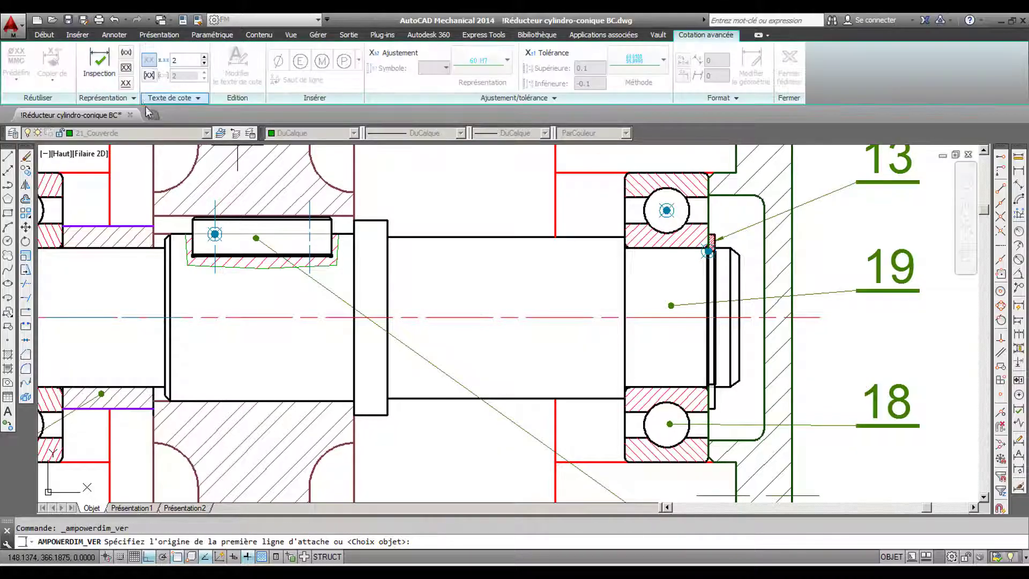
left_click(667, 387)
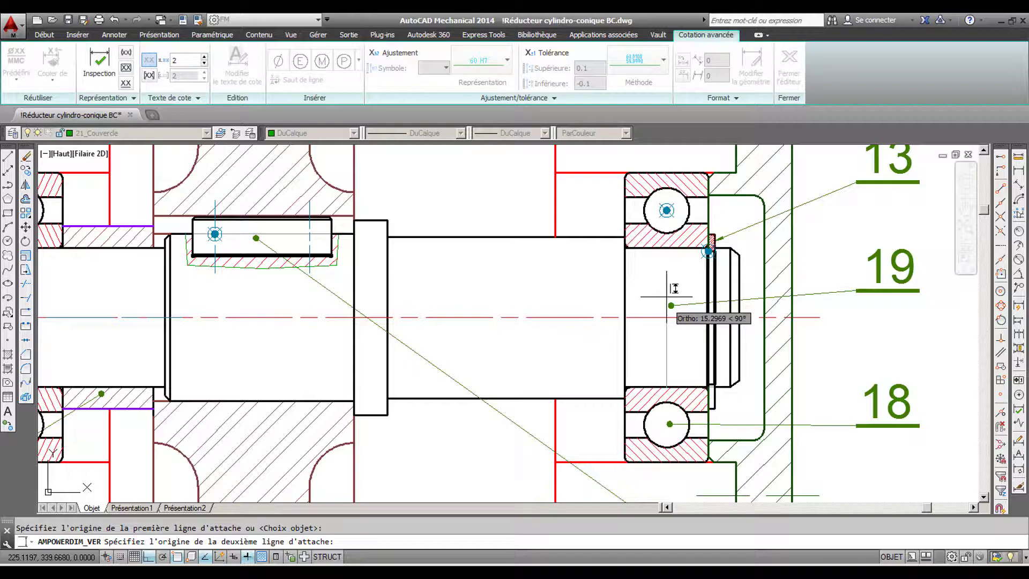
left_click(666, 247)
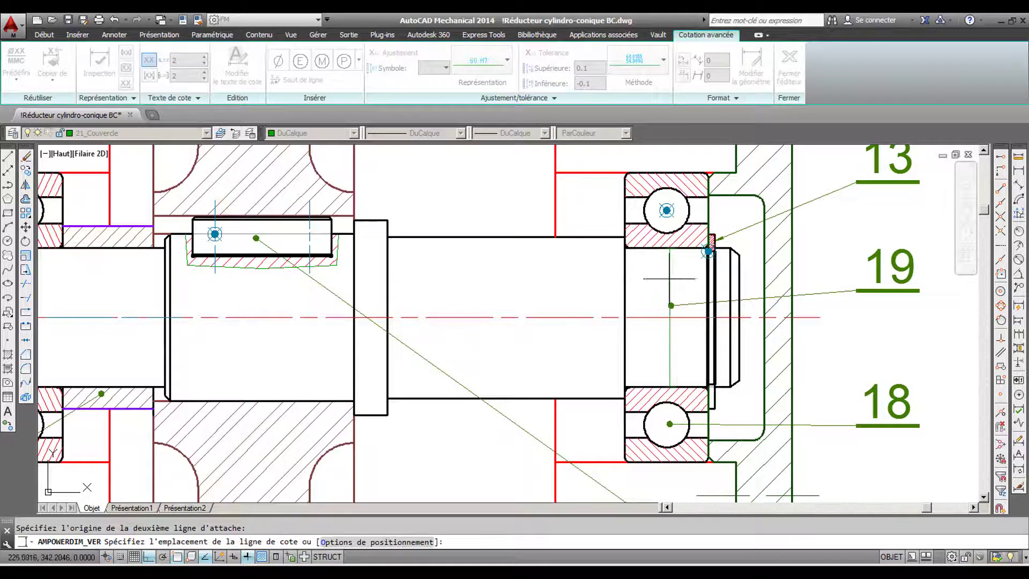
left_click(663, 321)
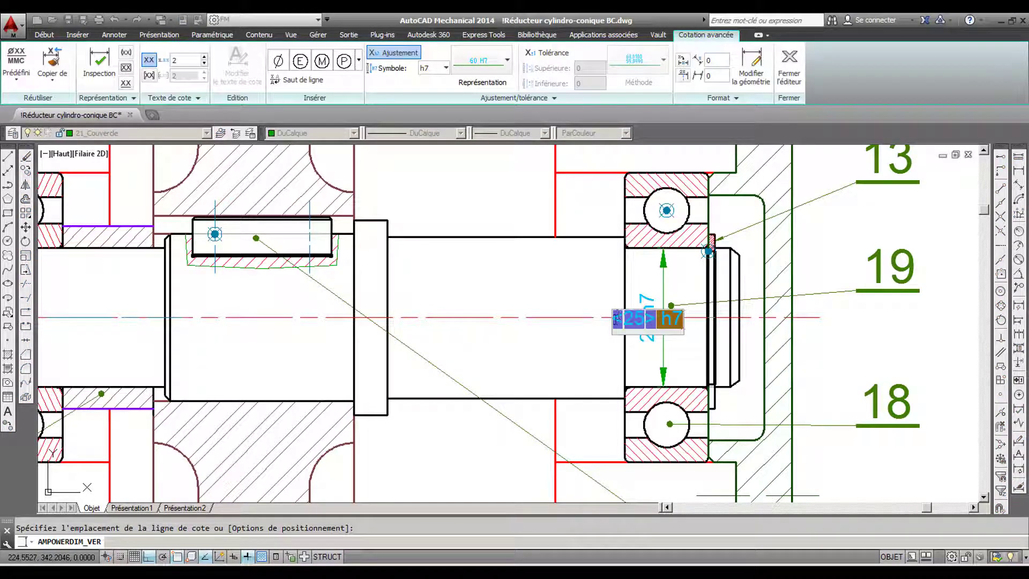
- Add the diameter symbol and set the fit to k6 on the bearing seat's shaft dimension
left_click(278, 61)
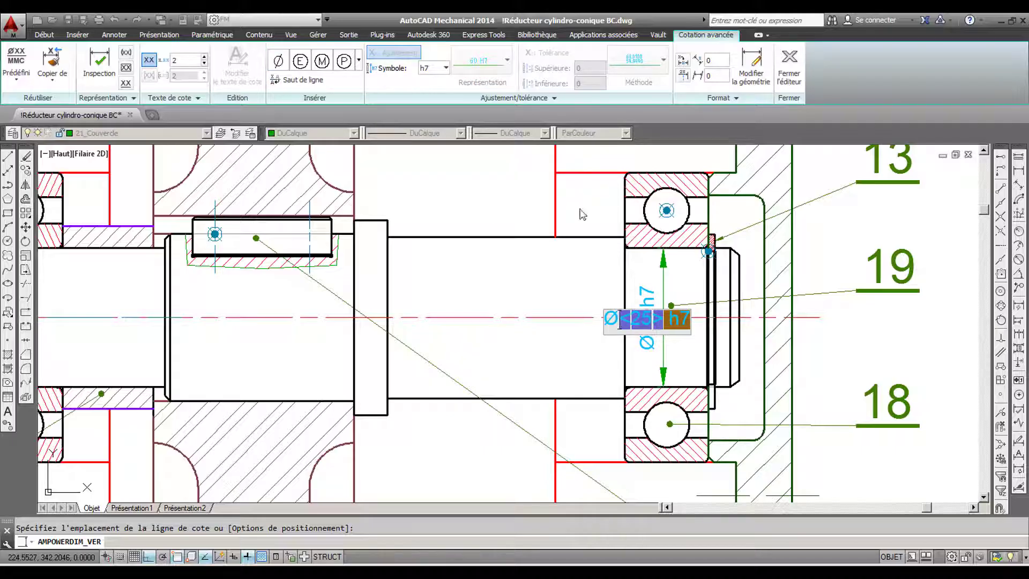
double_click(425, 68)
key("Return")
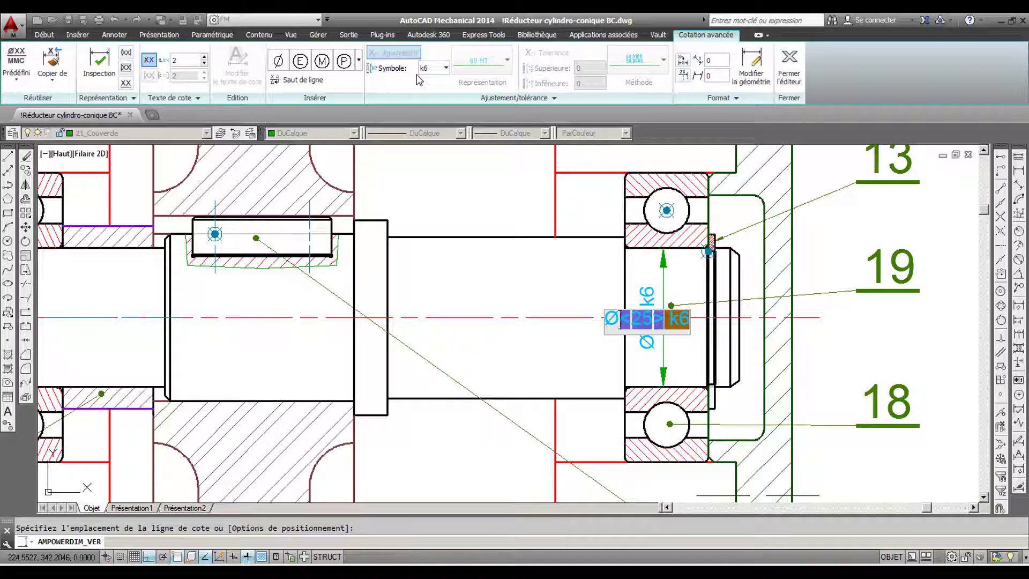
key("Return")
- Add a vertical dimension across the outer ring of the bearing beside the lock nut
scroll(429, 309, "down", 2)
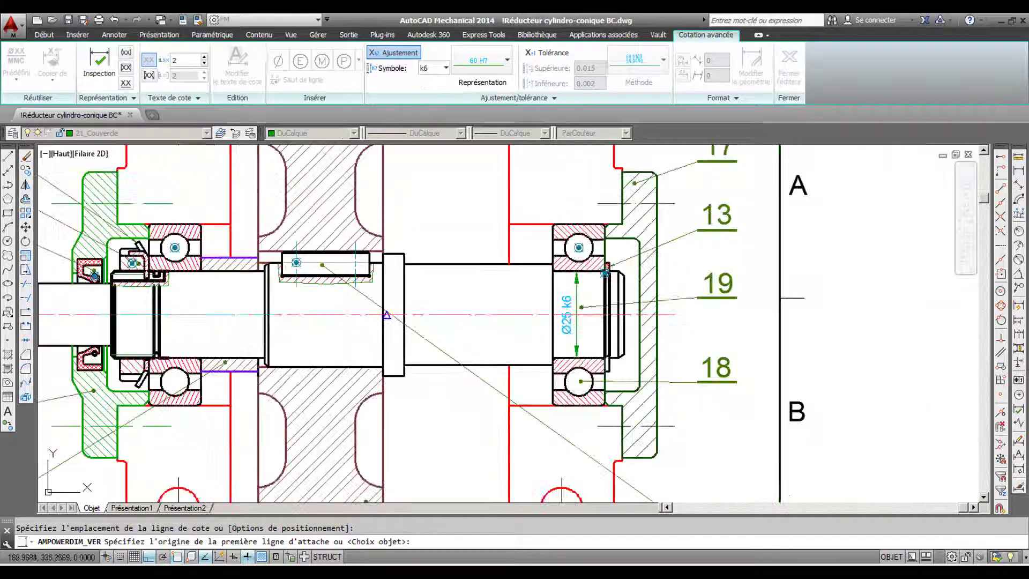
middle_click_drag(253, 293, 538, 283)
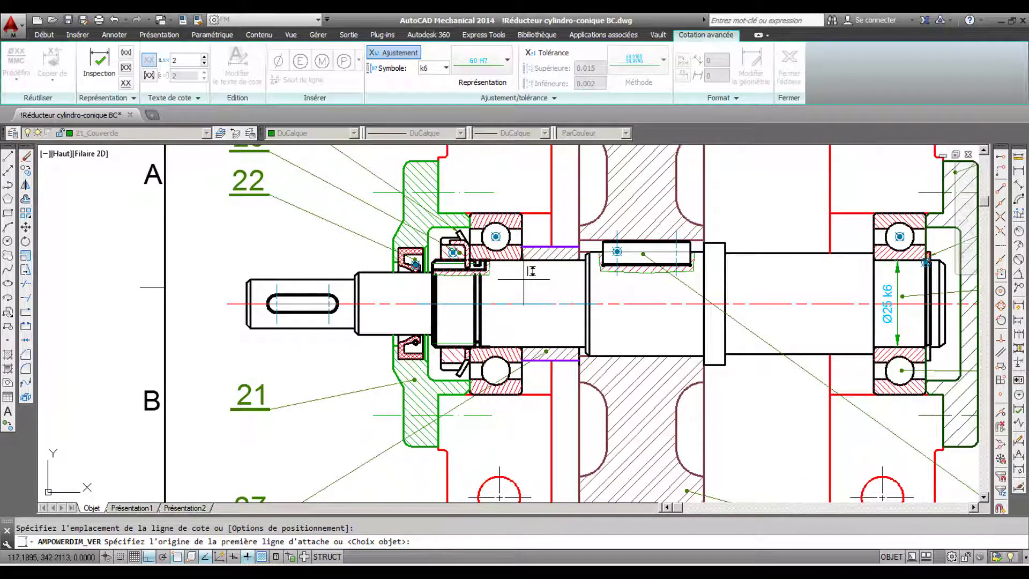
scroll(524, 279, "up", 2)
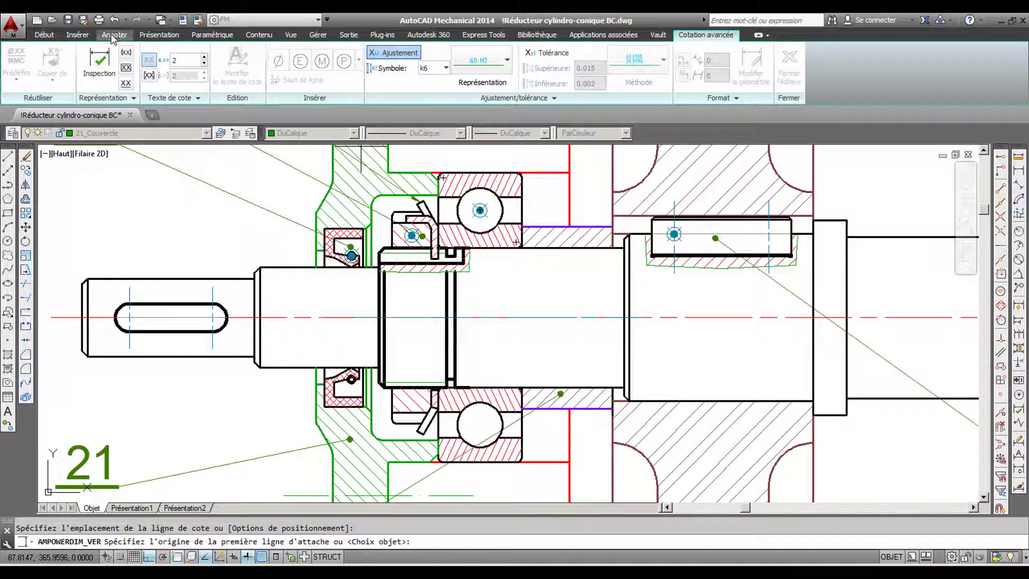
left_click(114, 34)
left_click(102, 52)
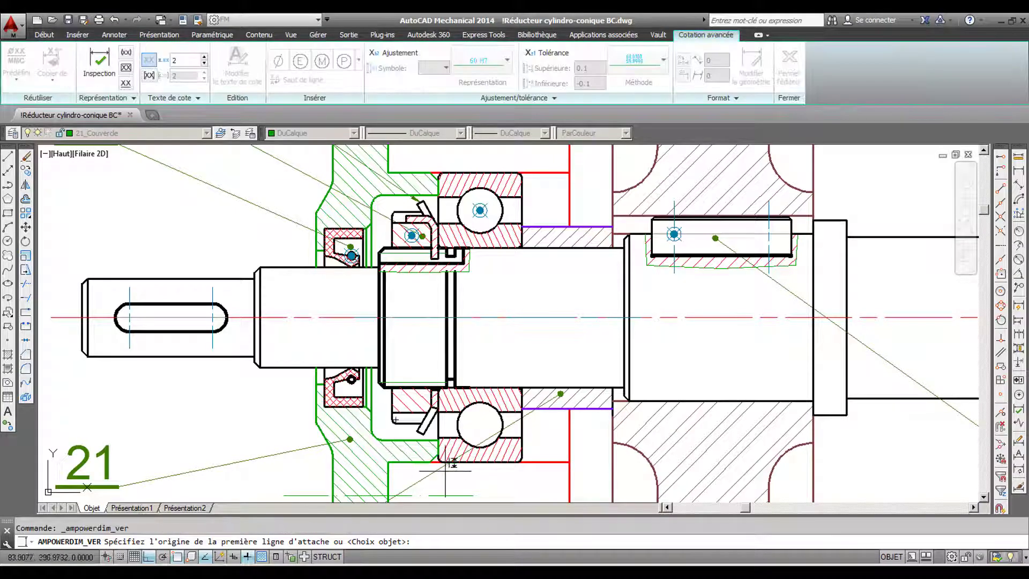
left_click(474, 467)
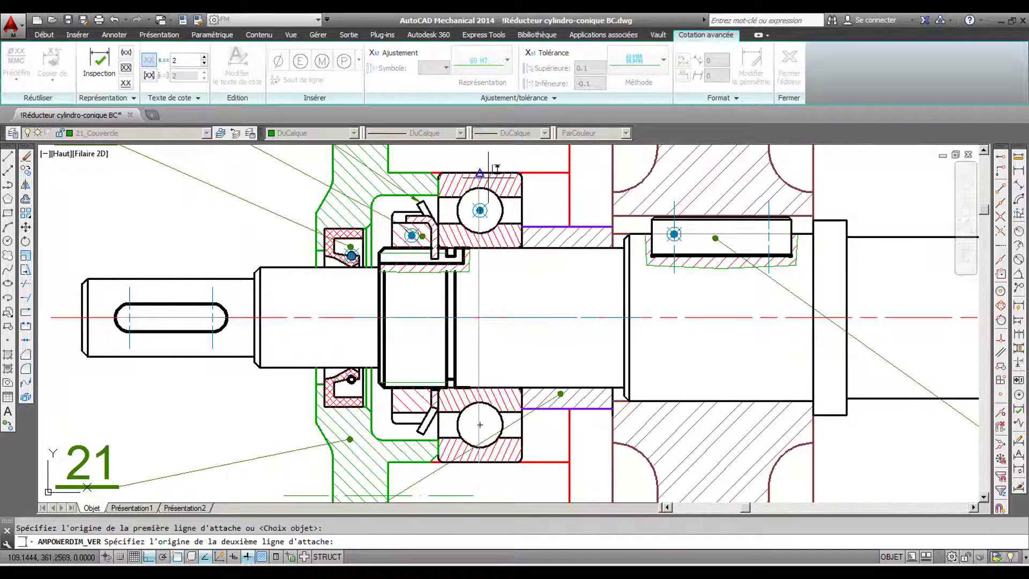
left_click(499, 222)
left_click(500, 221)
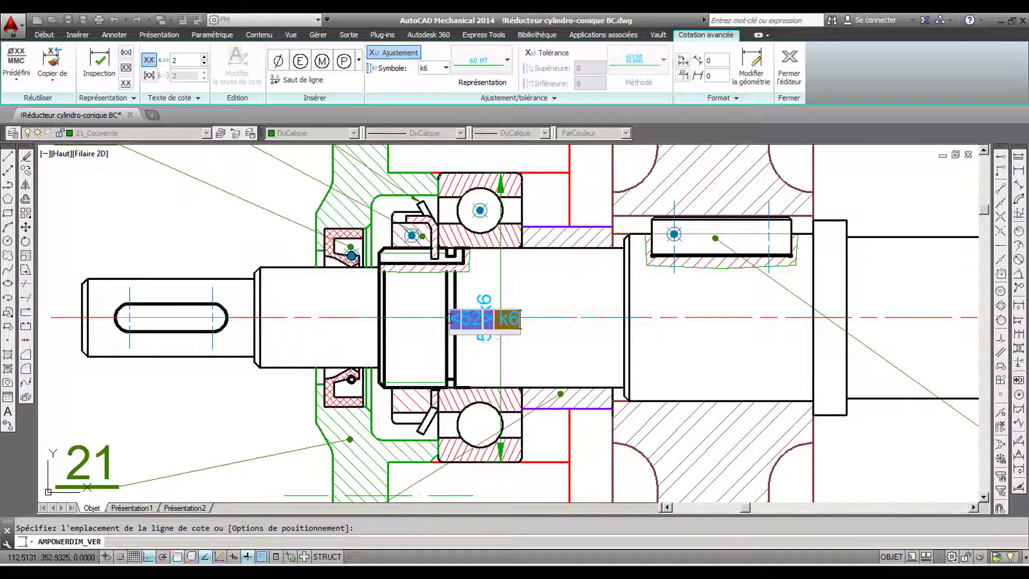
- Add the diameter symbol and set the fit to H7 on the bearing's outer-ring dimension
left_click(278, 60)
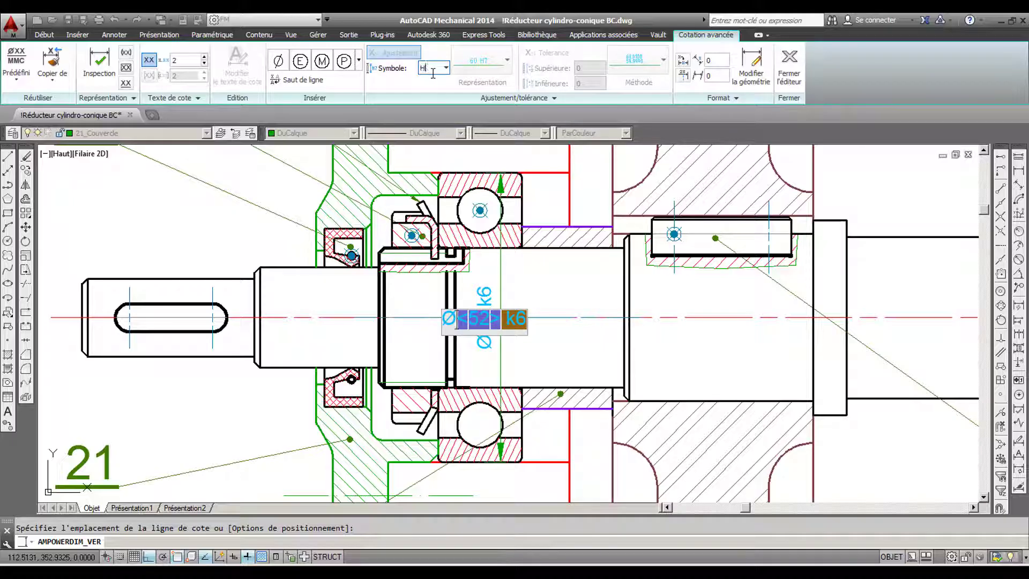
key("Return")
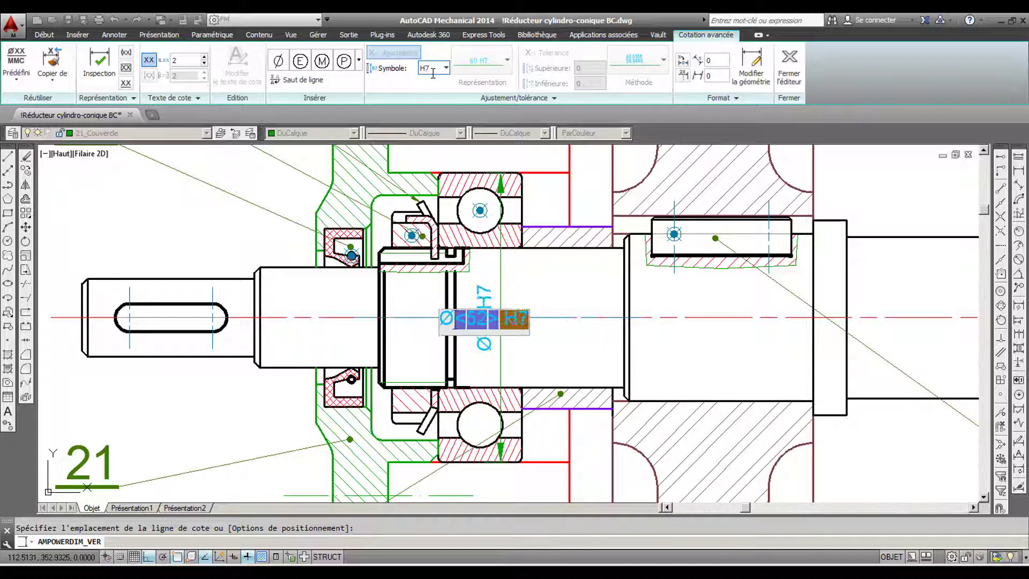
key("Return")
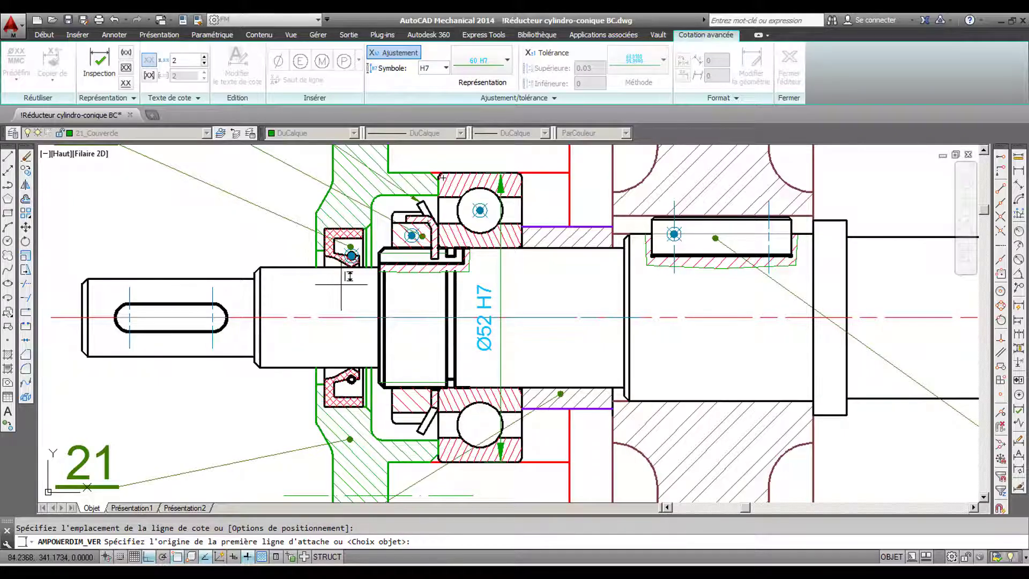
- Add a vertical dimension across the shaft section under the seal lip
scroll(327, 295, "up", 2)
middle_click_drag(327, 296, 396, 288)
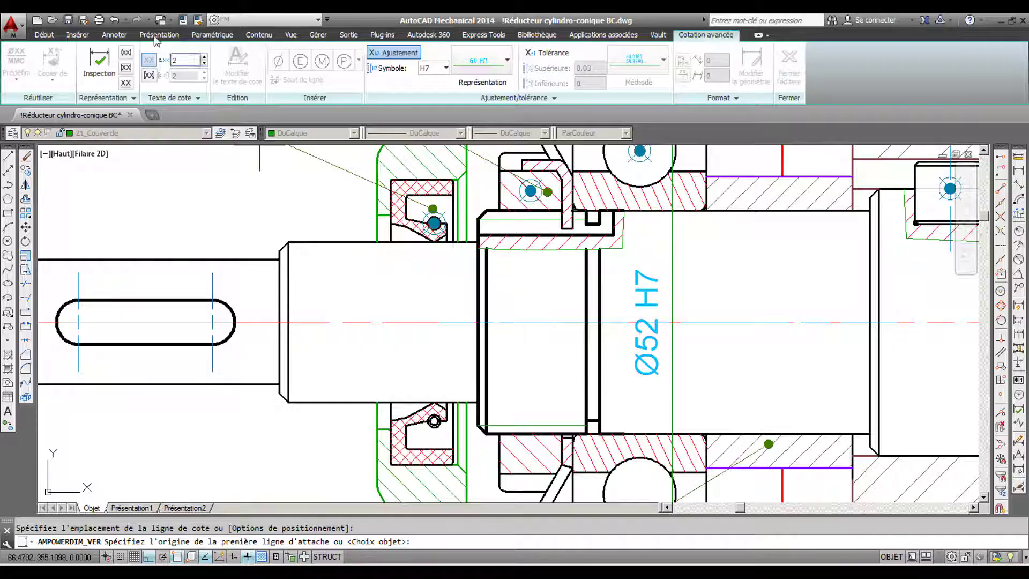
left_click(114, 35)
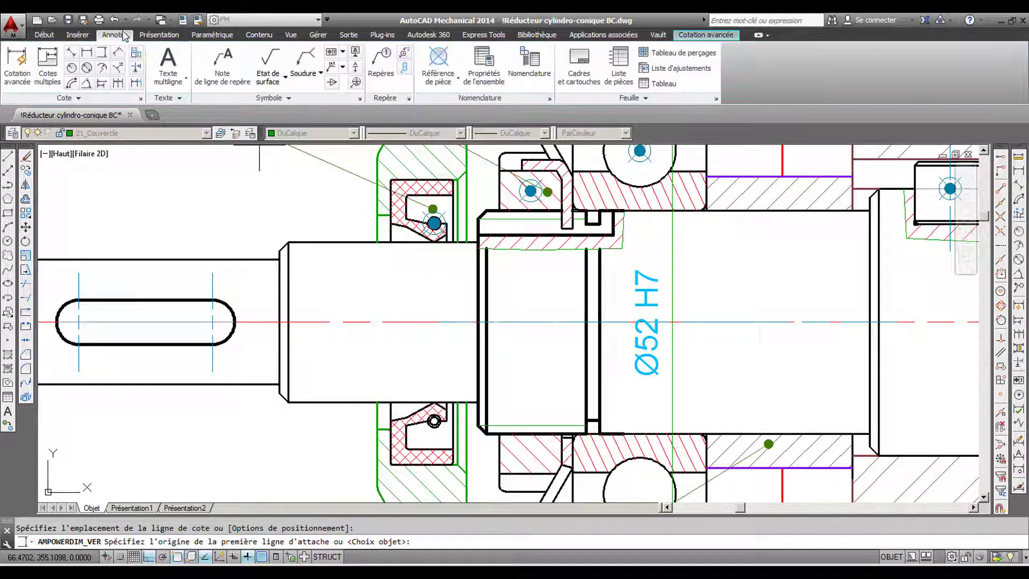
left_click(105, 51)
left_click(435, 402)
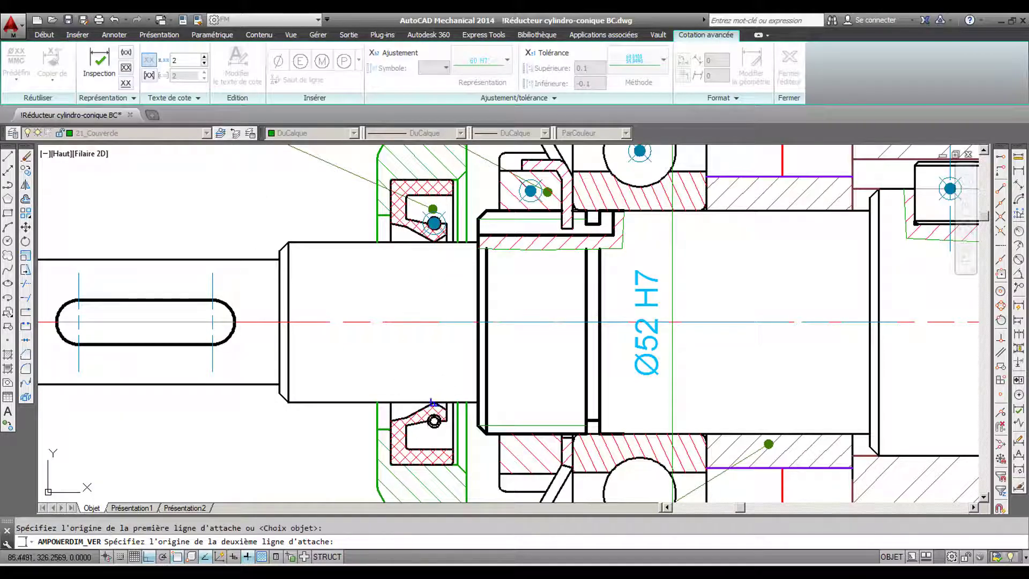
left_click(433, 242)
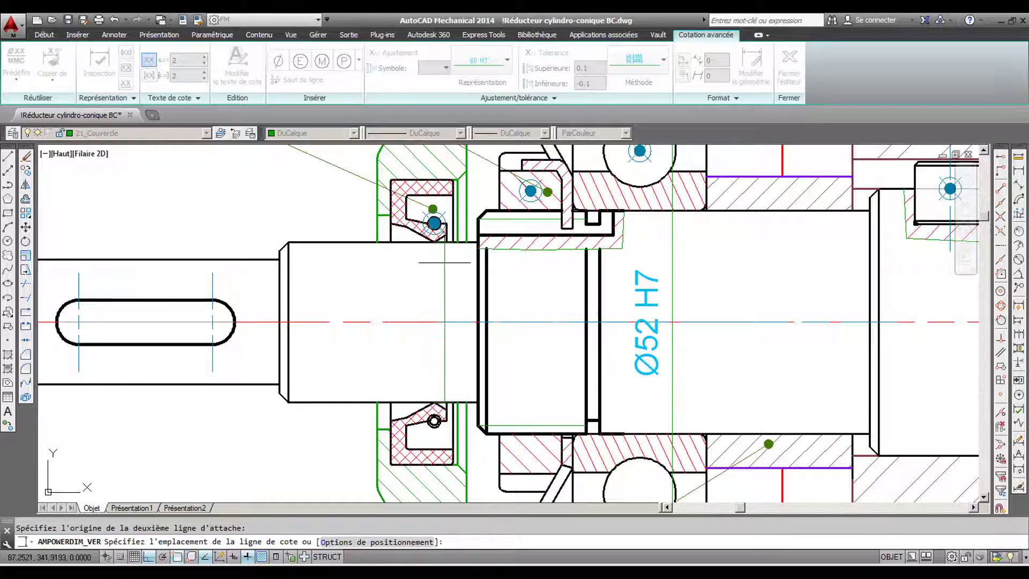
left_click(443, 275)
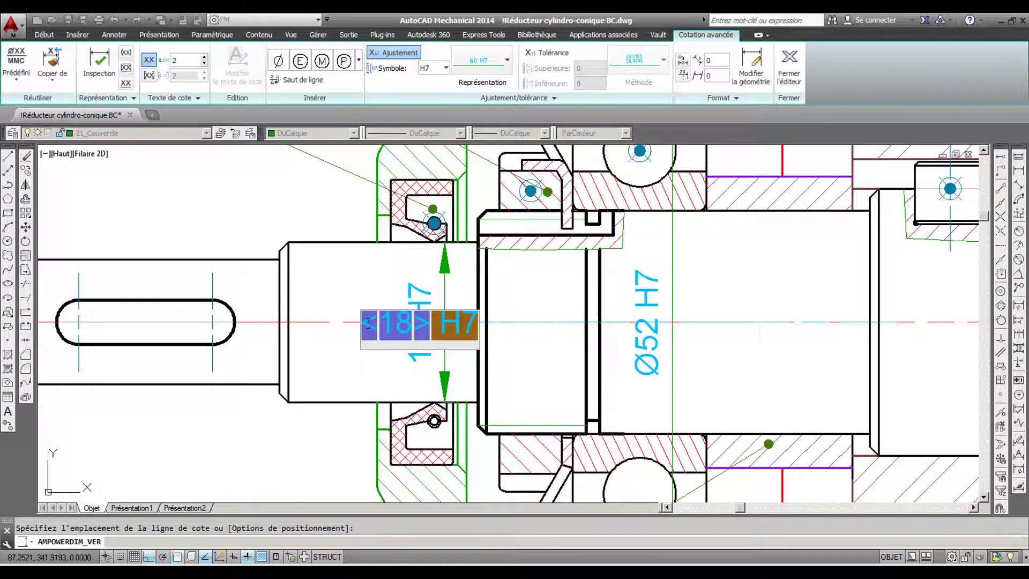
- Add the diameter symbol and set the fit to h11 on the shaft dimension under the seal lip
left_click(278, 60)
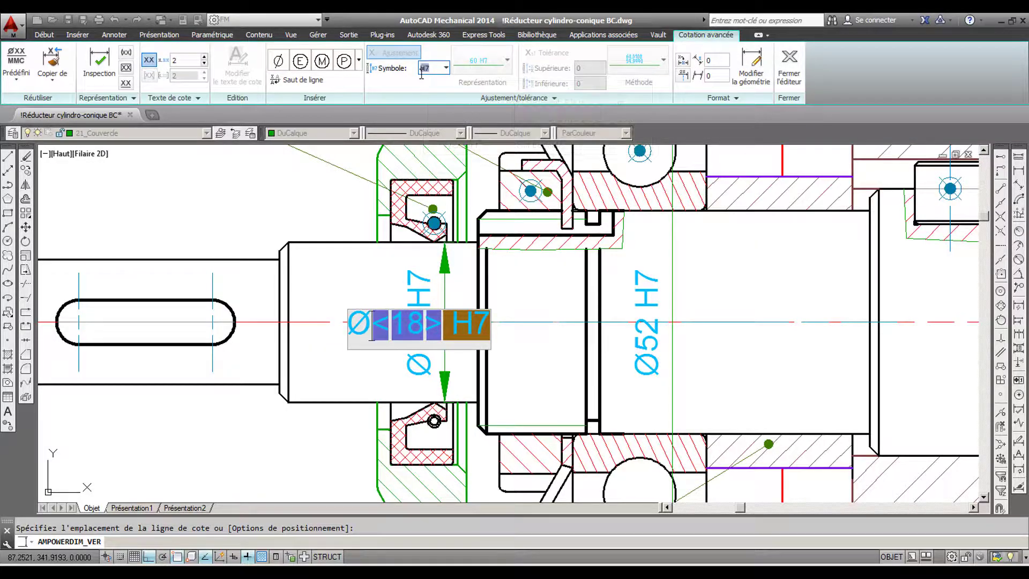
type("h11")
key("Return")
key("Return")
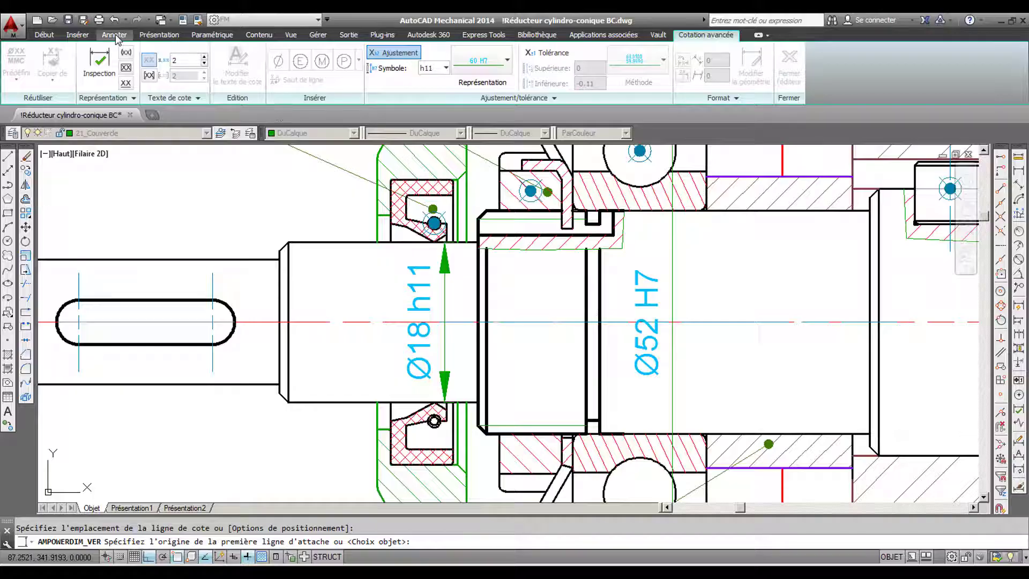
- Add a vertical dimension across the seal's outer diameter in the cover recess, placed beside the seal lip's shaft dimension
left_click(114, 35)
left_click(103, 53)
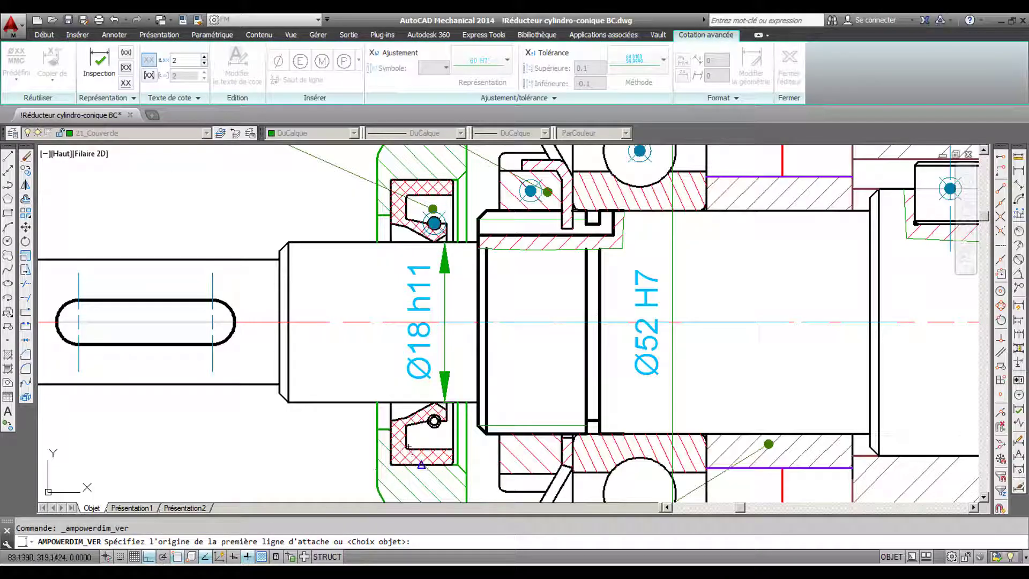
left_click(409, 446)
left_click(415, 178)
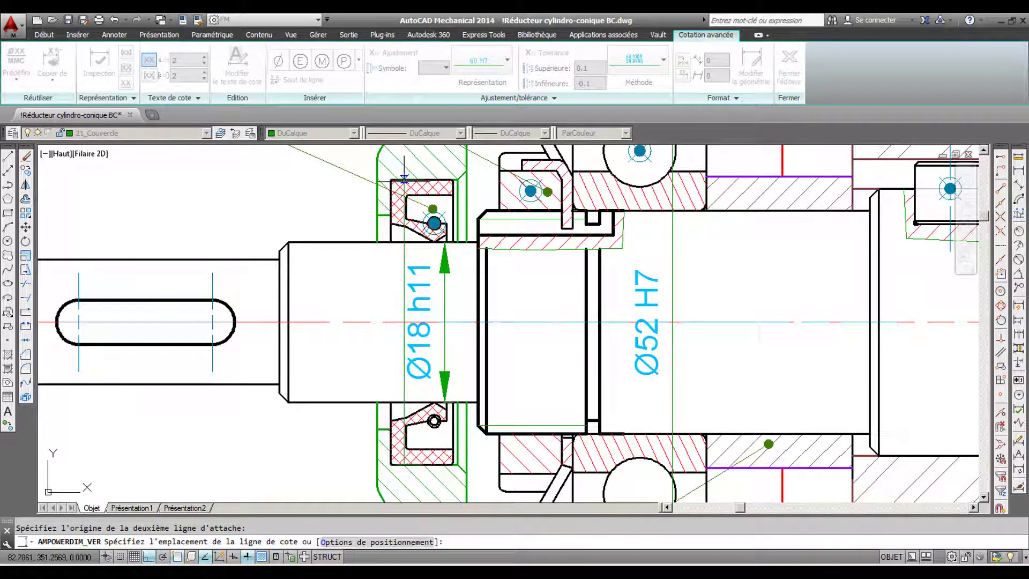
left_click(380, 241)
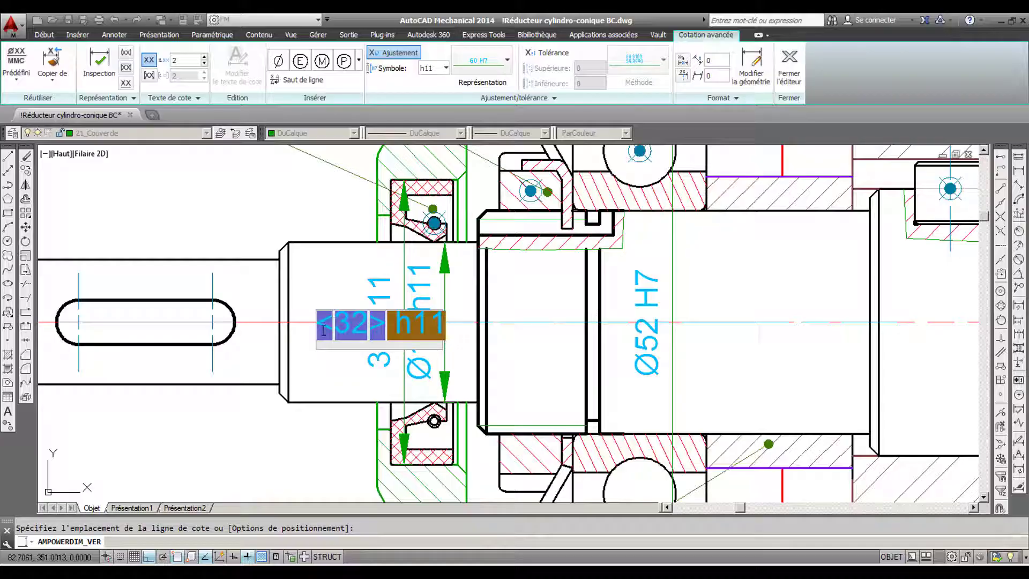
- Add the diameter symbol and set the fit to H8 on the seal's outer-diameter dimension, and finish dimensioning
left_click(278, 62)
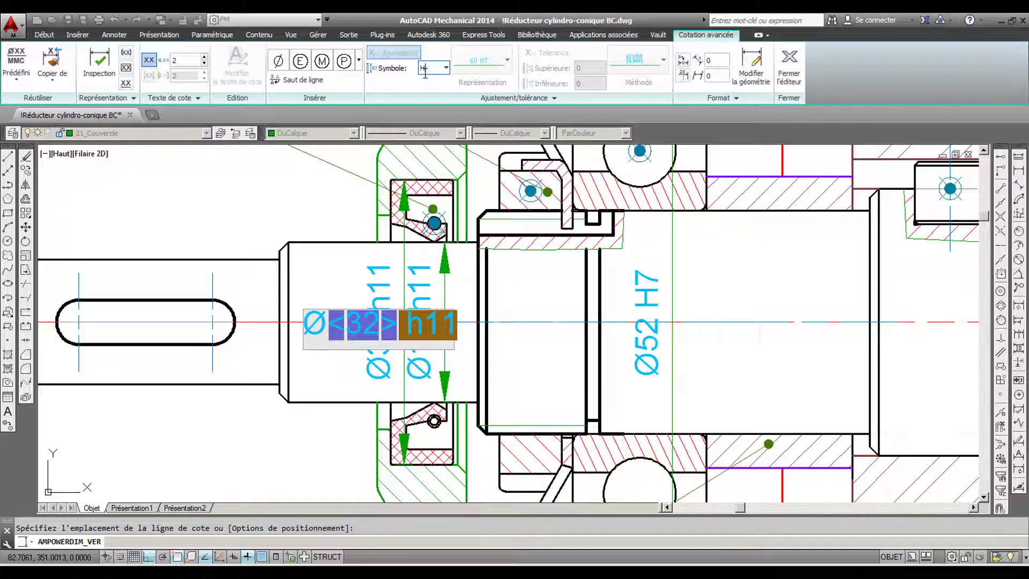
key("Return")
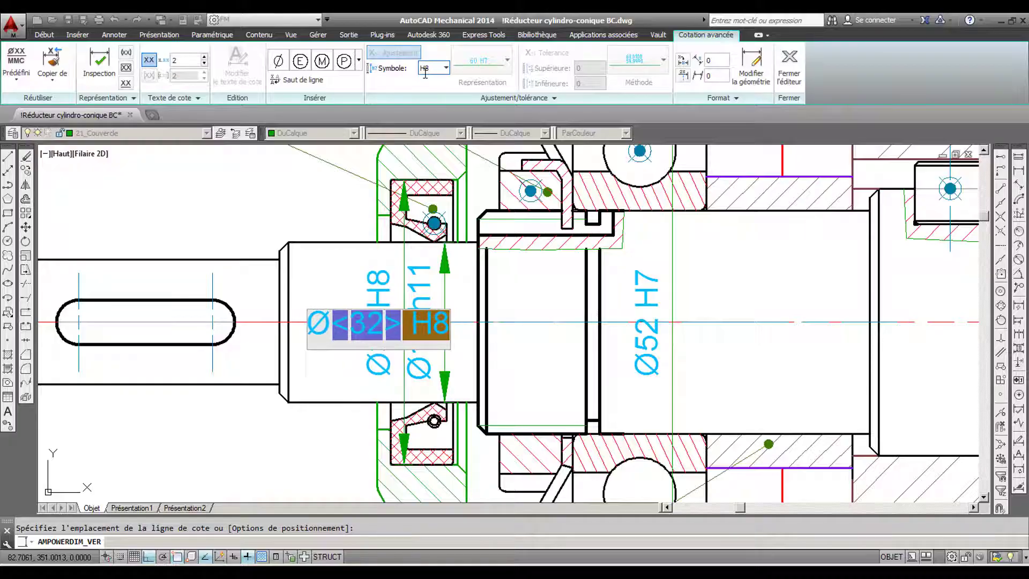
scroll(602, 278, "down", 3)
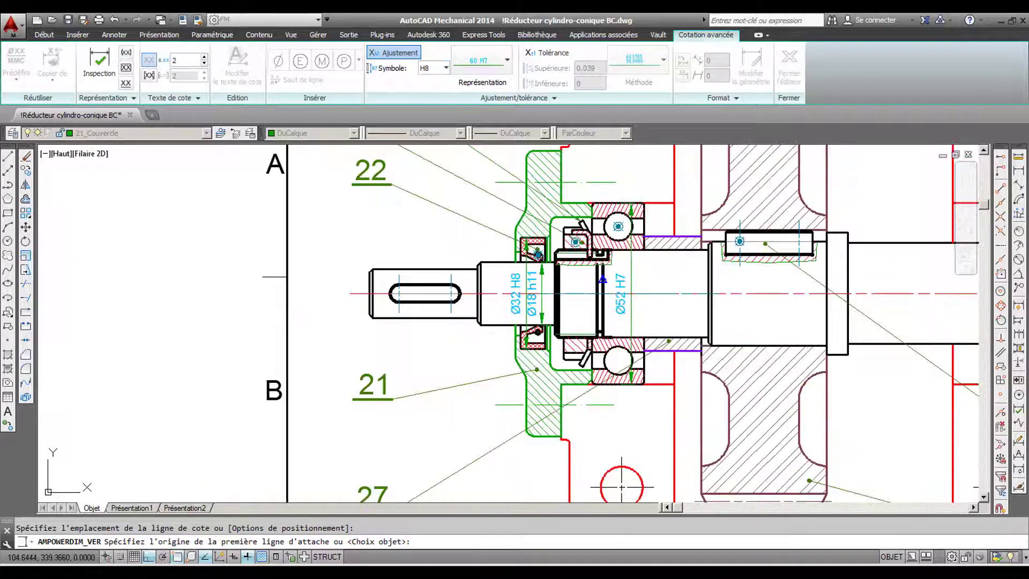
middle_click_drag(611, 271, 497, 280)
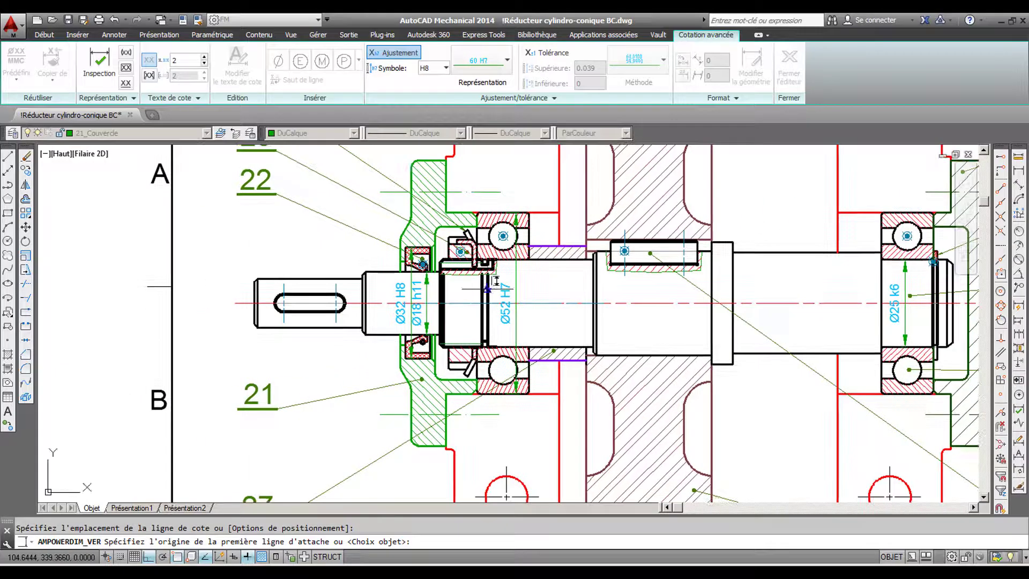
scroll(348, 301, "up", 2)
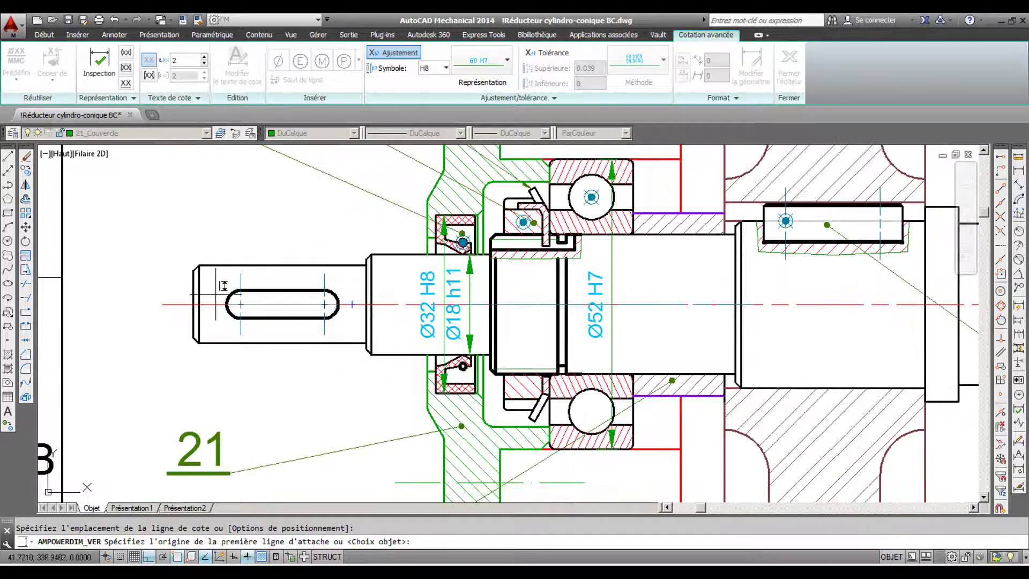
key("ctrl+z")
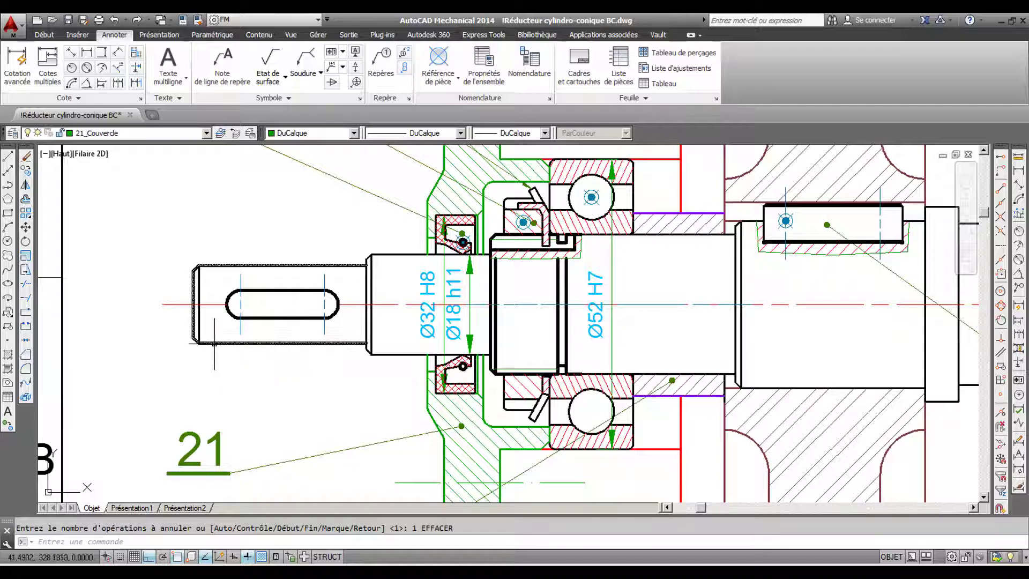
- Erase the redundant overlapping centerline segments along the shaft axis, from the keyed shaft end to the section behind the bearing
left_click(217, 316)
left_click(202, 285)
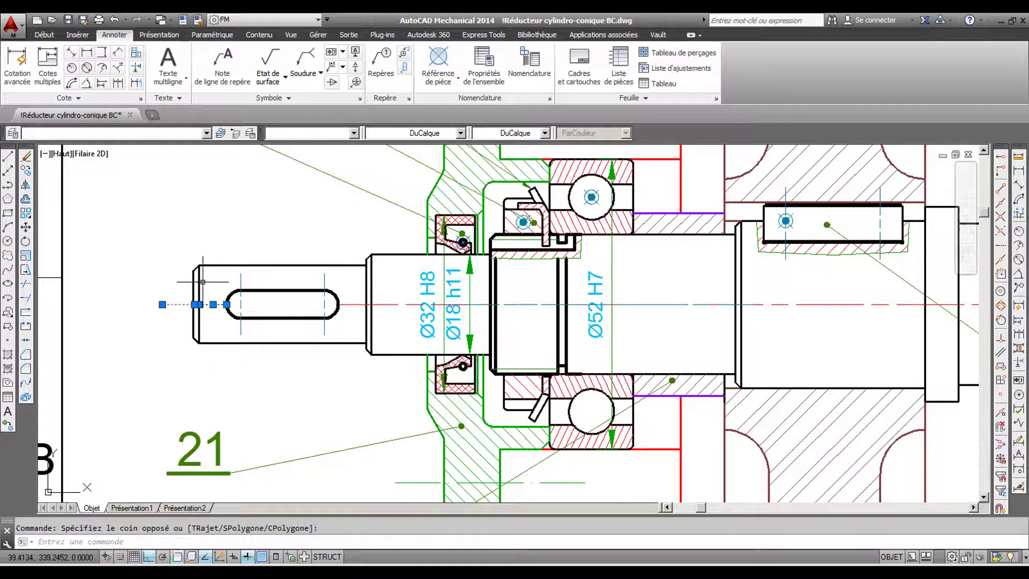
key("Delete")
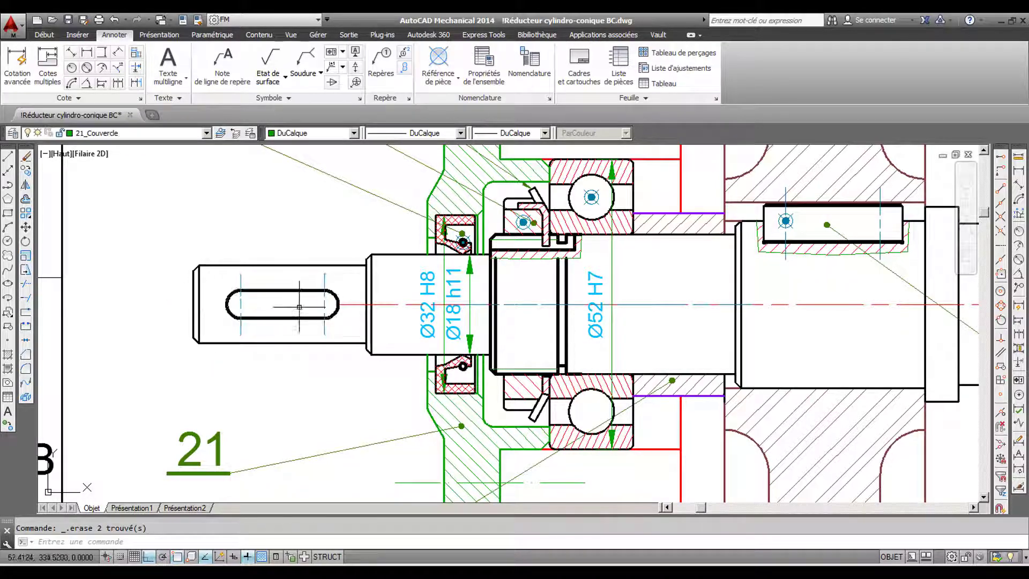
left_click(352, 292)
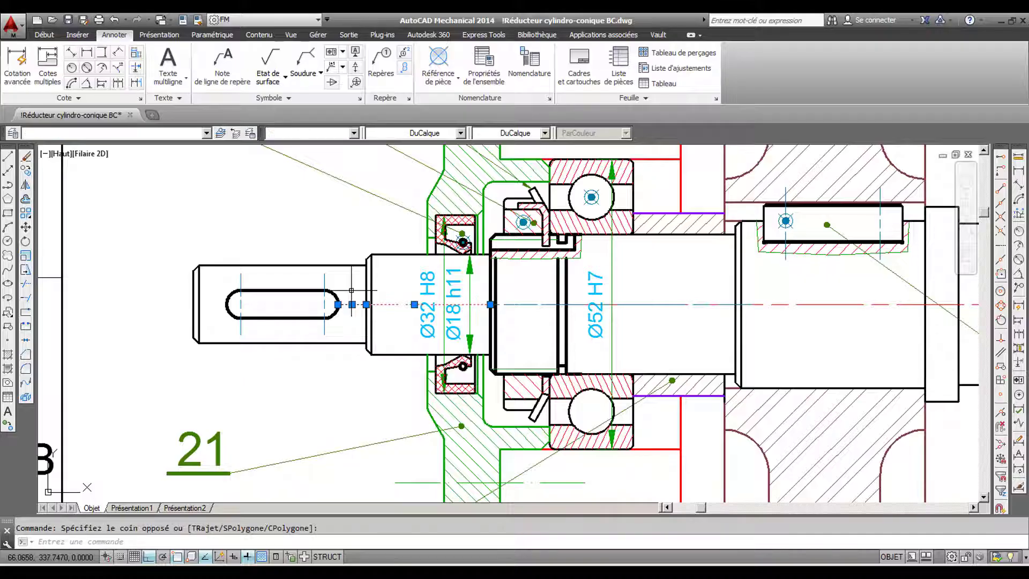
key("Delete")
left_click(548, 317)
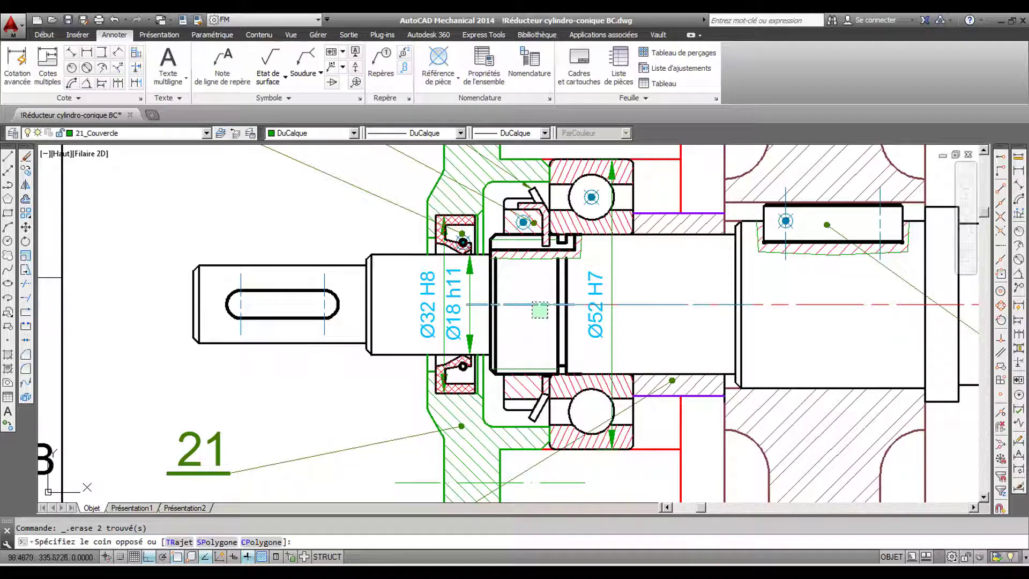
left_click(527, 296)
key("Escape")
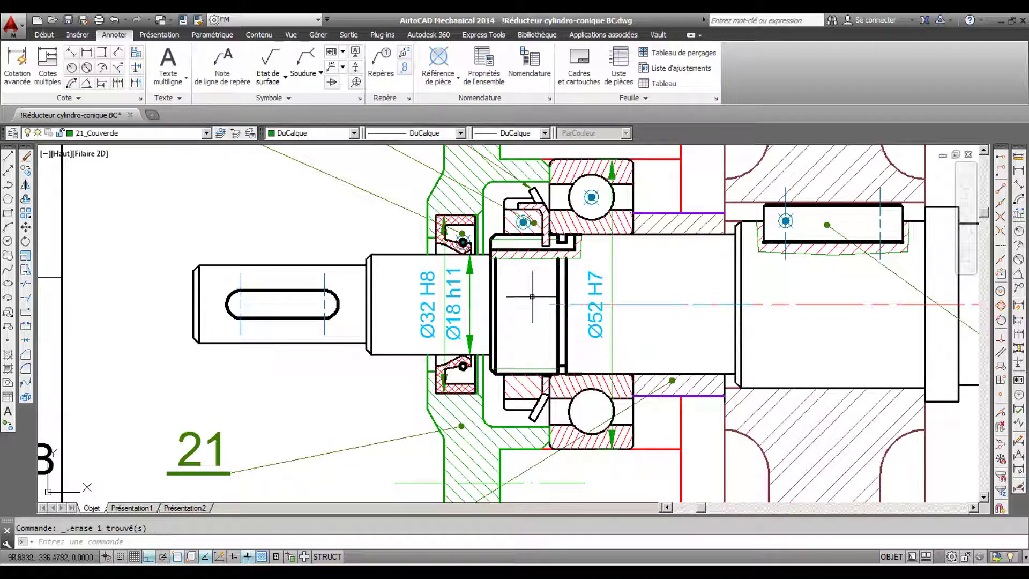
left_click(667, 304)
key("Delete")
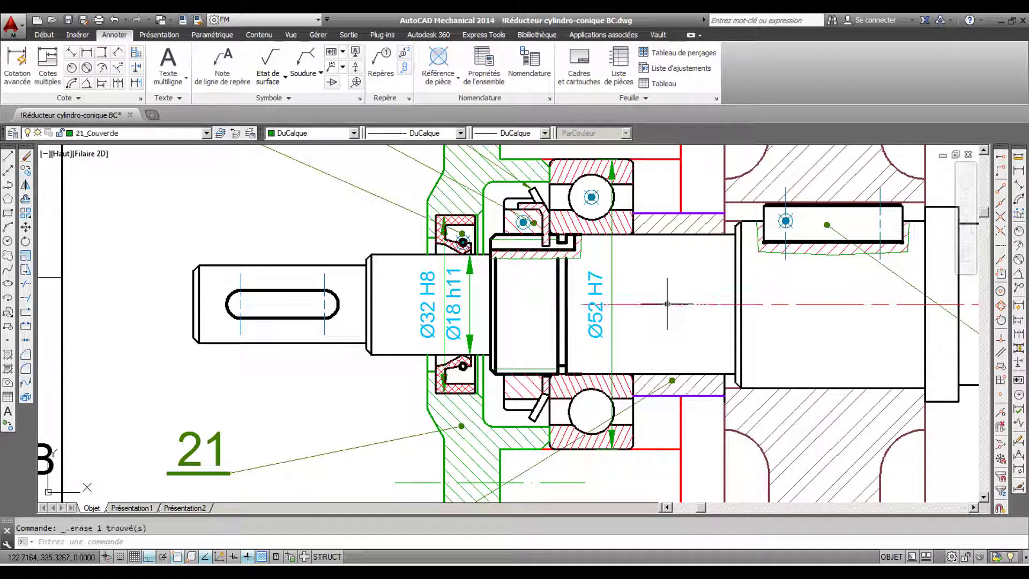
- Stretch the remaining red axis line to just beyond the keyed shaft end so one centerline spans the whole shaft
left_click(667, 304)
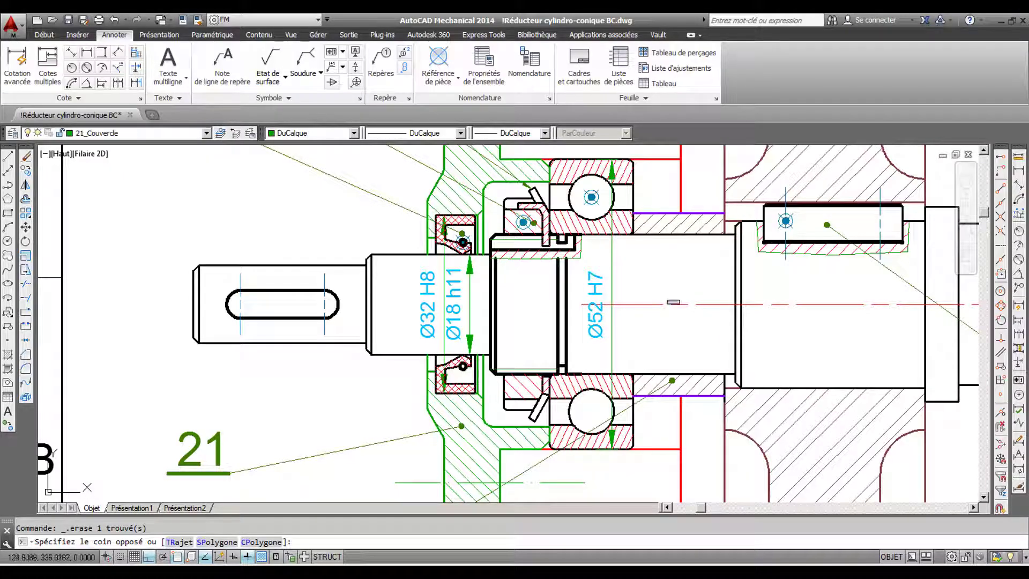
left_click(589, 304)
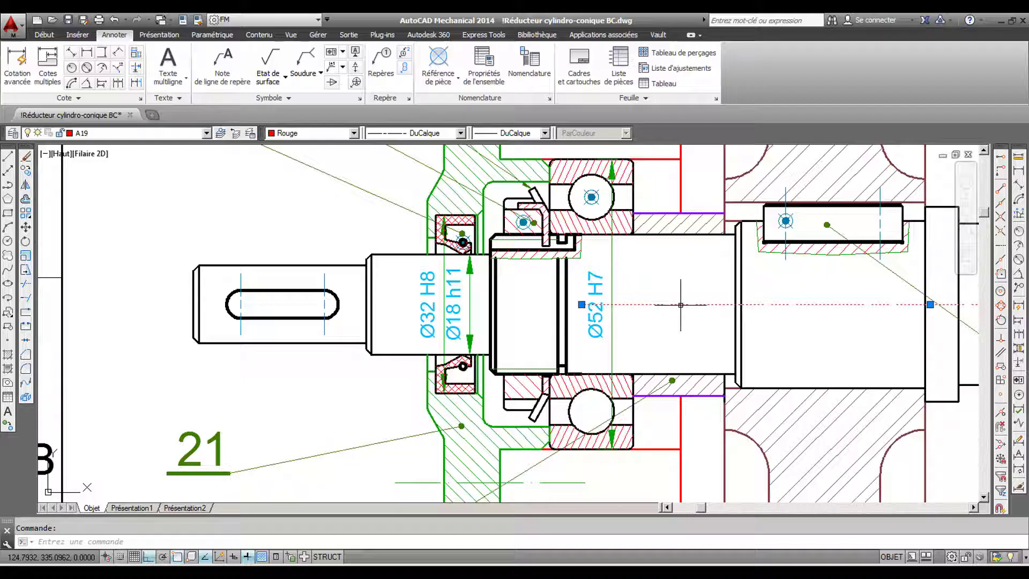
left_click(581, 304)
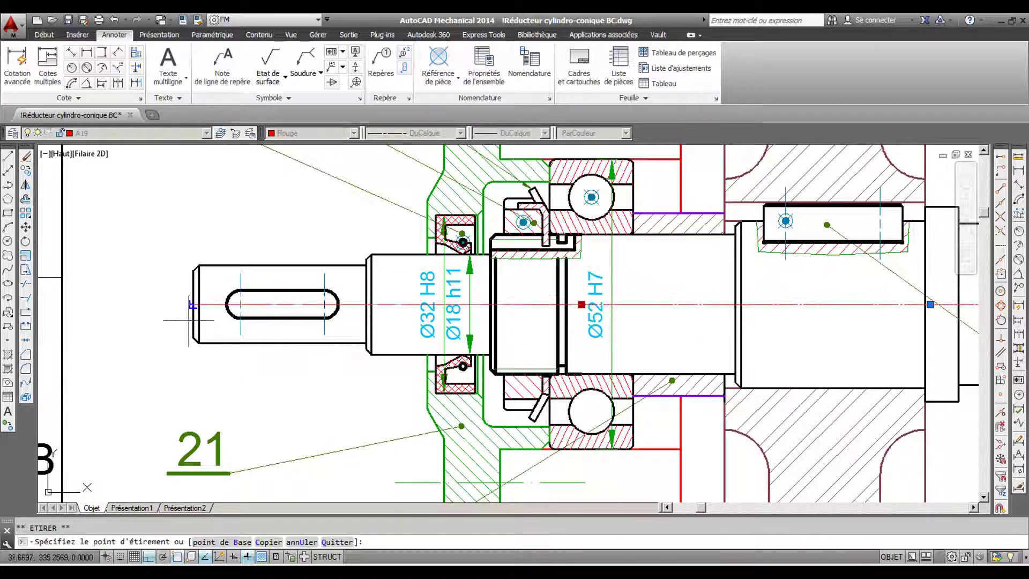
left_click(162, 319)
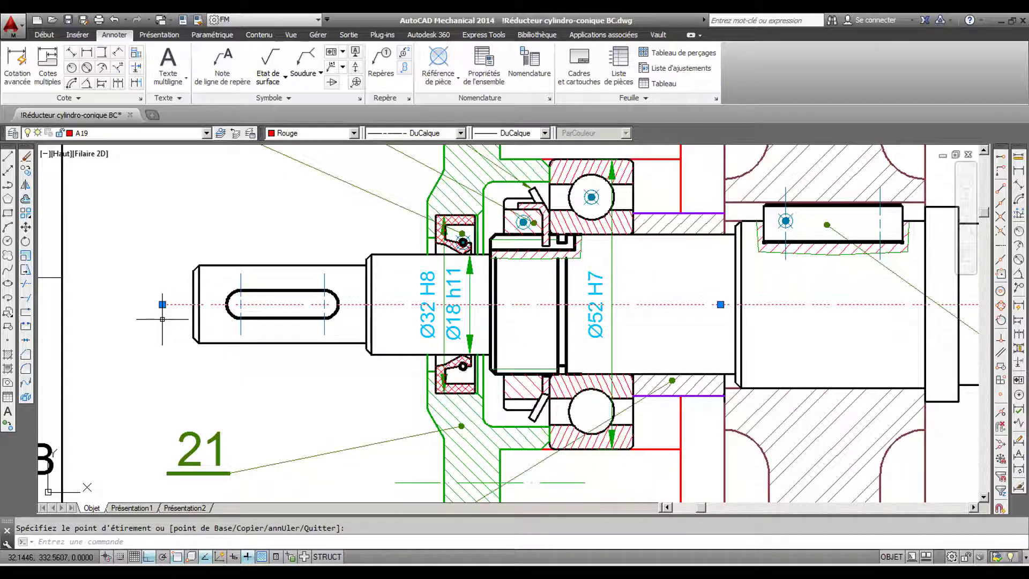
right_click(162, 318)
key("Escape")
key("Escape")
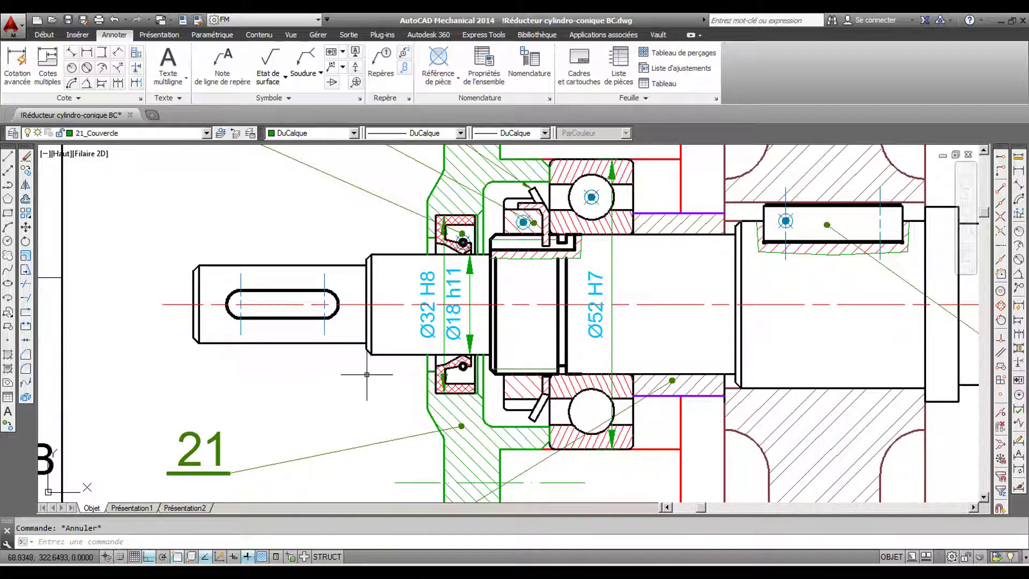
scroll(370, 375, "down", 2)
middle_click_drag(511, 373, 323, 365)
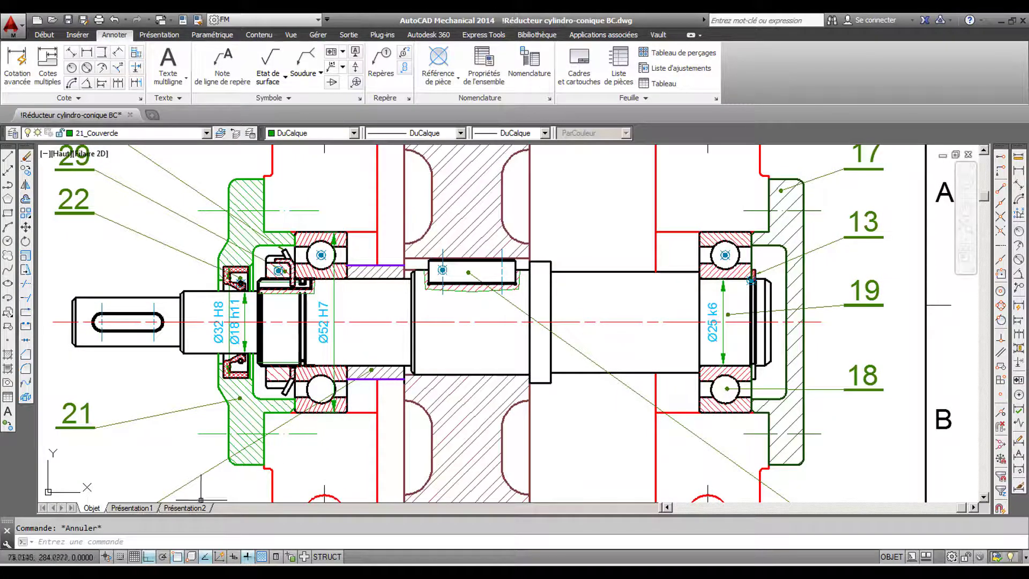